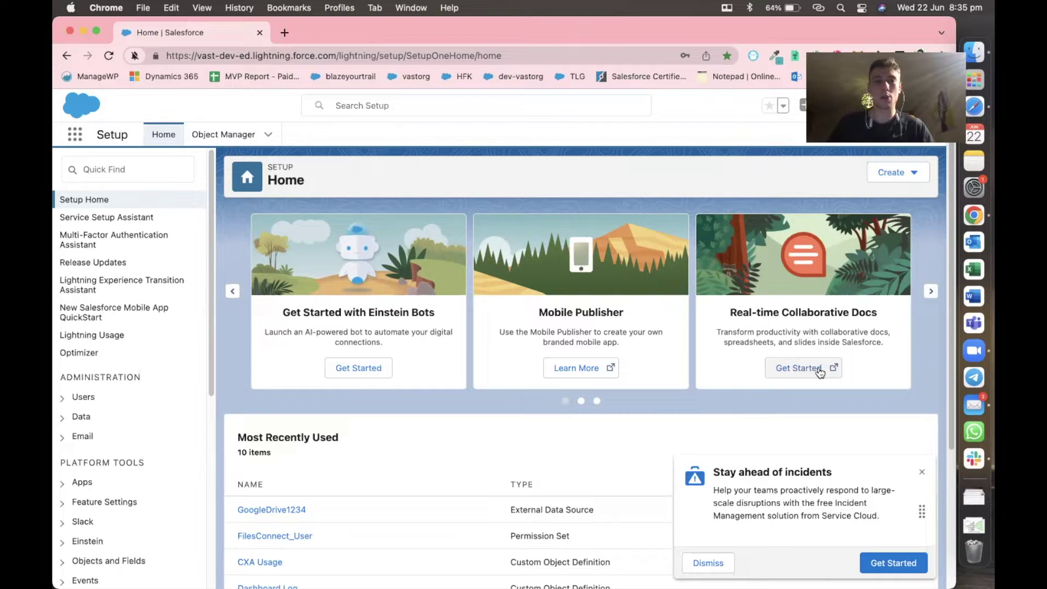
Search Quick Find for 'flows', open the Flows setup page and dismiss the incidents toast.
{"action": "left_click", "coordinate": [158, 164]}
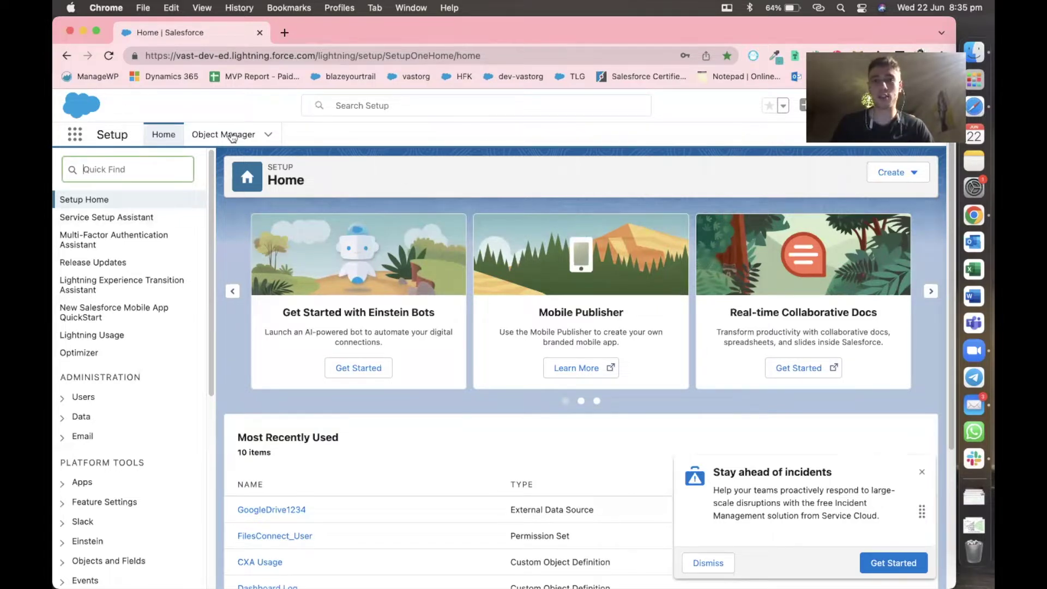
{"action": "type", "text": "flows"}
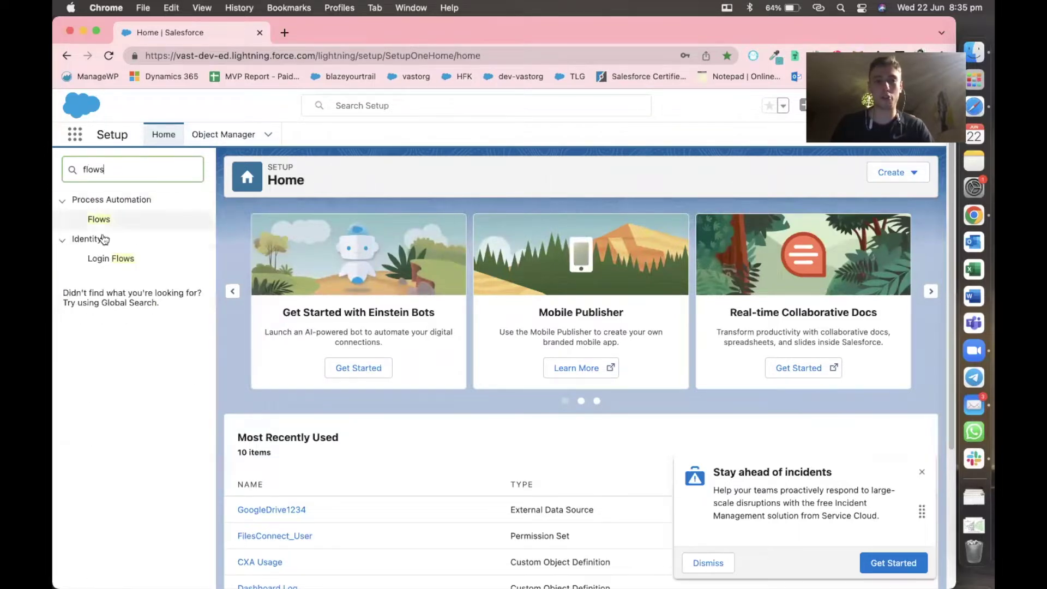
{"action": "left_click", "coordinate": [105, 221]}
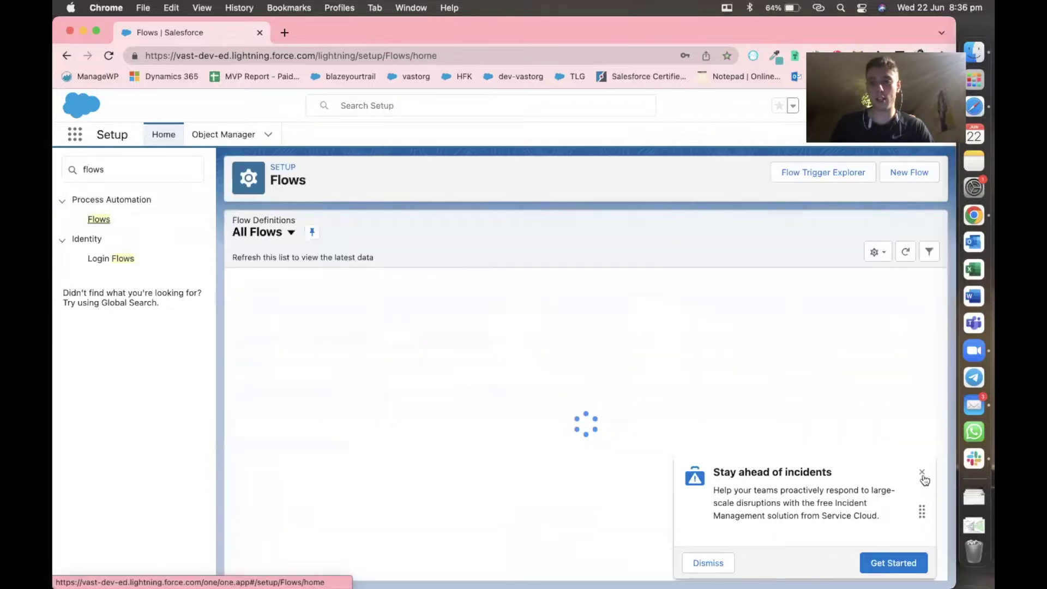
{"action": "left_click", "coordinate": [921, 472]}
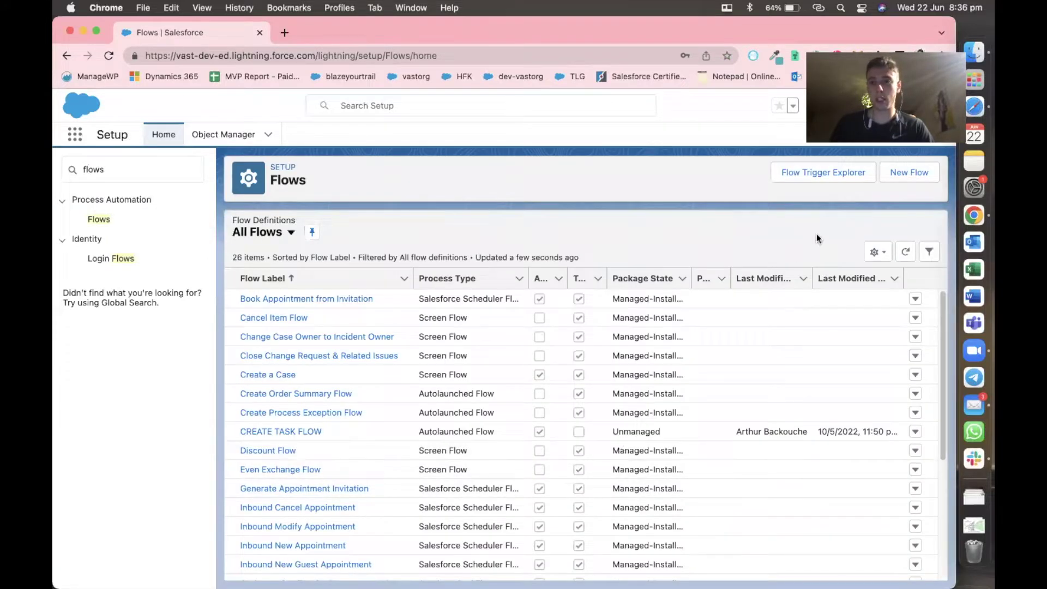
Create a new Screen Flow from the New Flow dialog.
{"action": "left_click", "coordinate": [910, 173]}
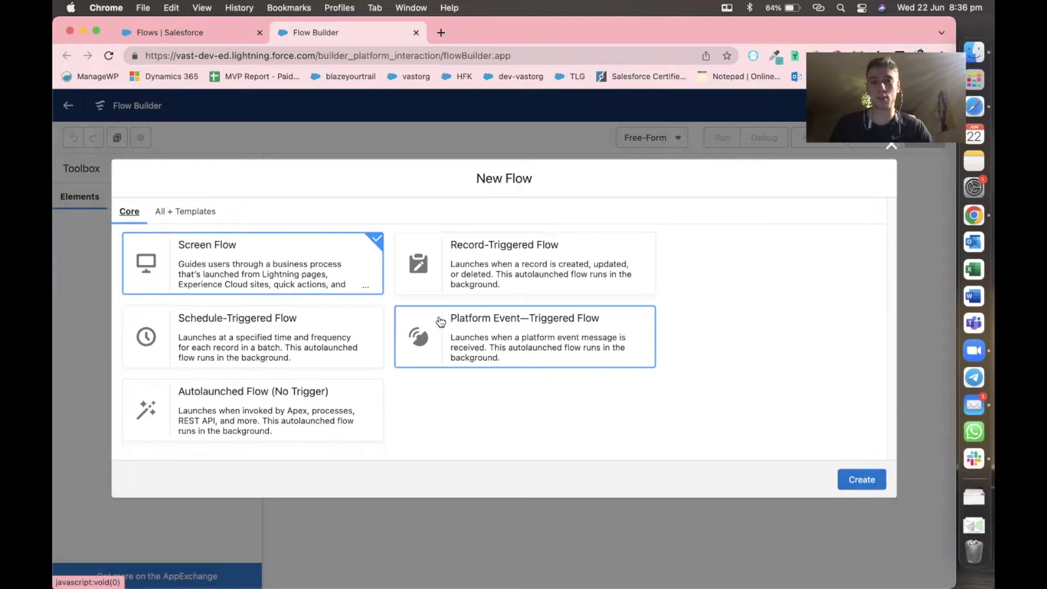
{"action": "left_click", "coordinate": [863, 479]}
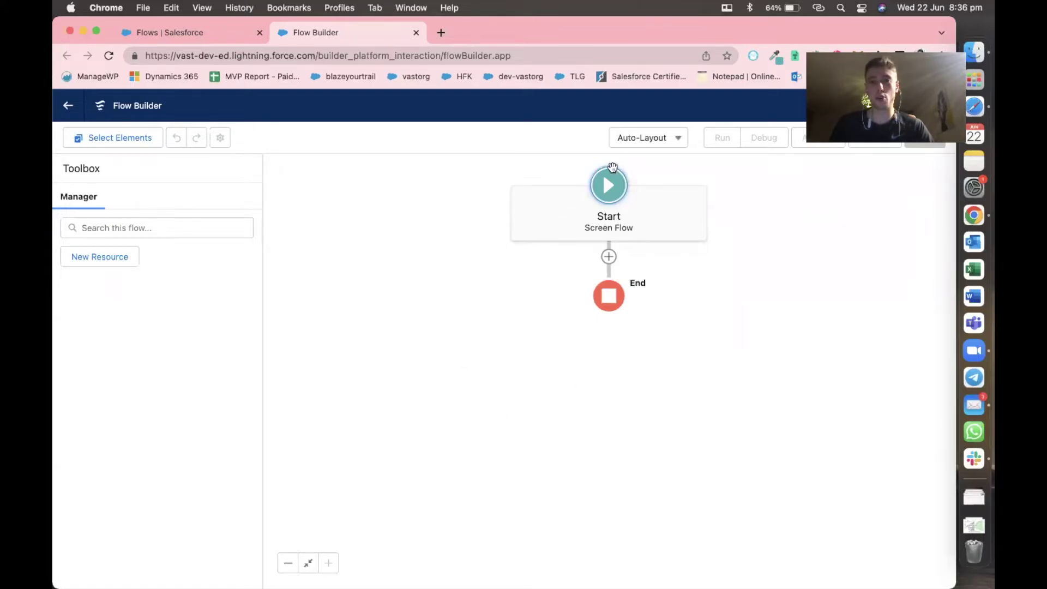
Switch the canvas to Free-Form layout and place a Screen element below Start.
{"action": "left_click", "coordinate": [635, 145]}
{"action": "left_click", "coordinate": [644, 185]}
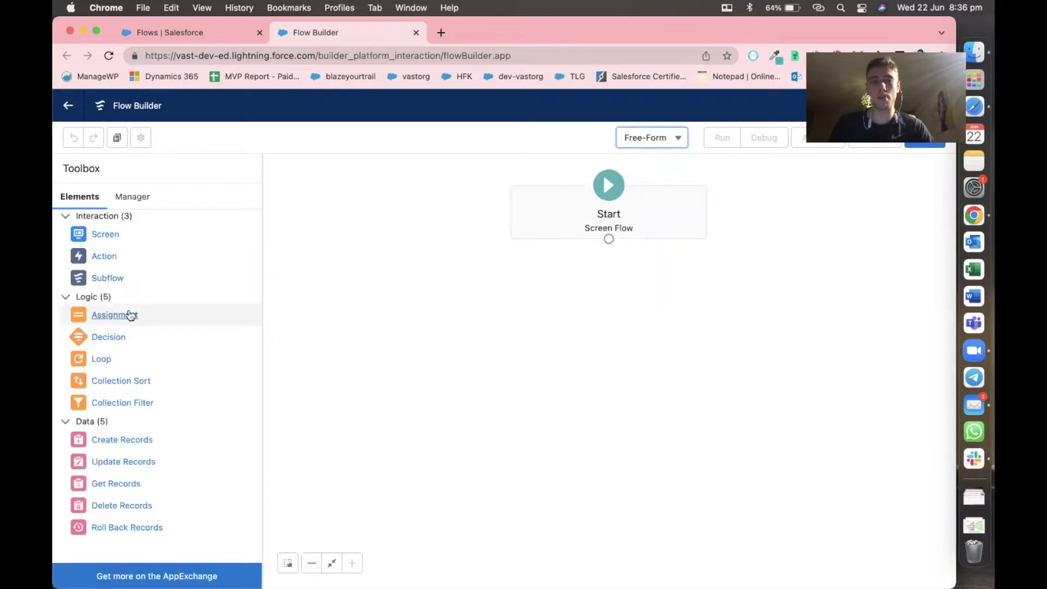
{"action": "left_click_drag", "start_coordinate": [102, 234], "coordinate": [597, 271]}
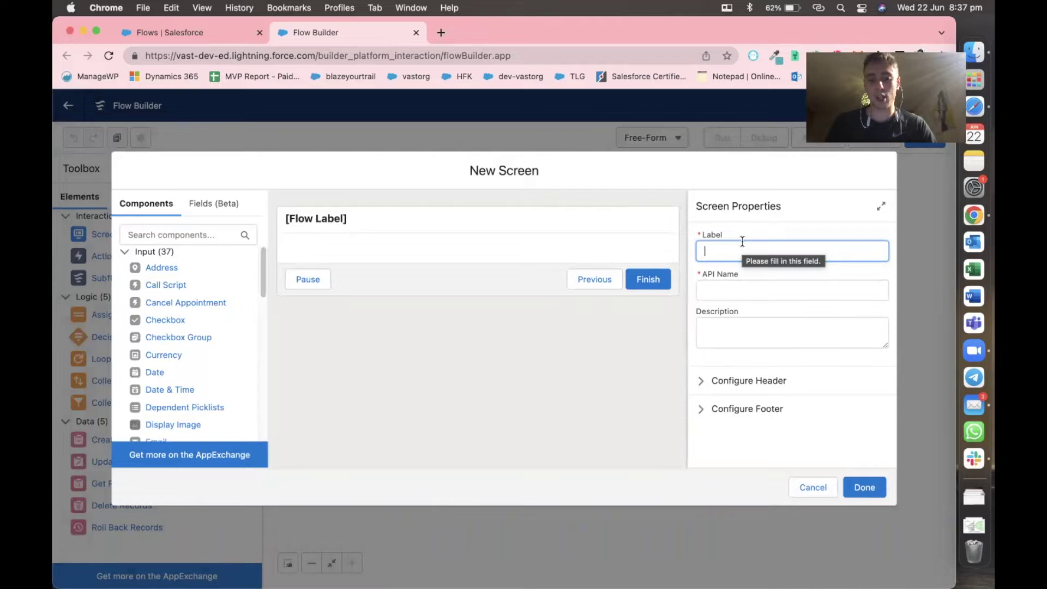
Label the screen 'New Property' and describe it as 'This is a form to register a new property'.
{"action": "type", "text": "New Pr"}
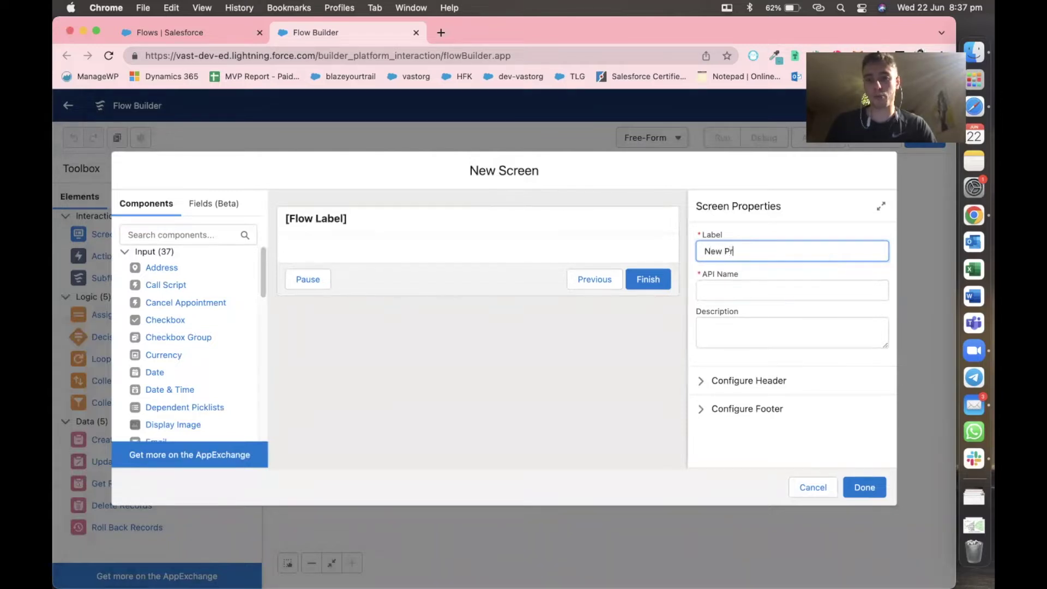
{"action": "type", "text": "operty"}
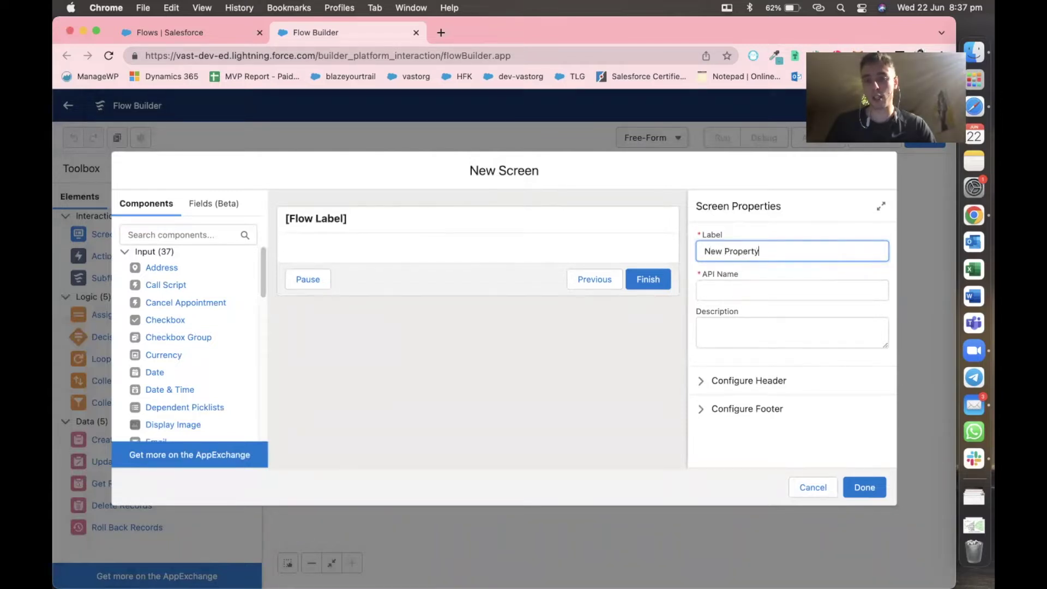
{"action": "left_click", "coordinate": [752, 235]}
{"action": "left_click", "coordinate": [738, 321]}
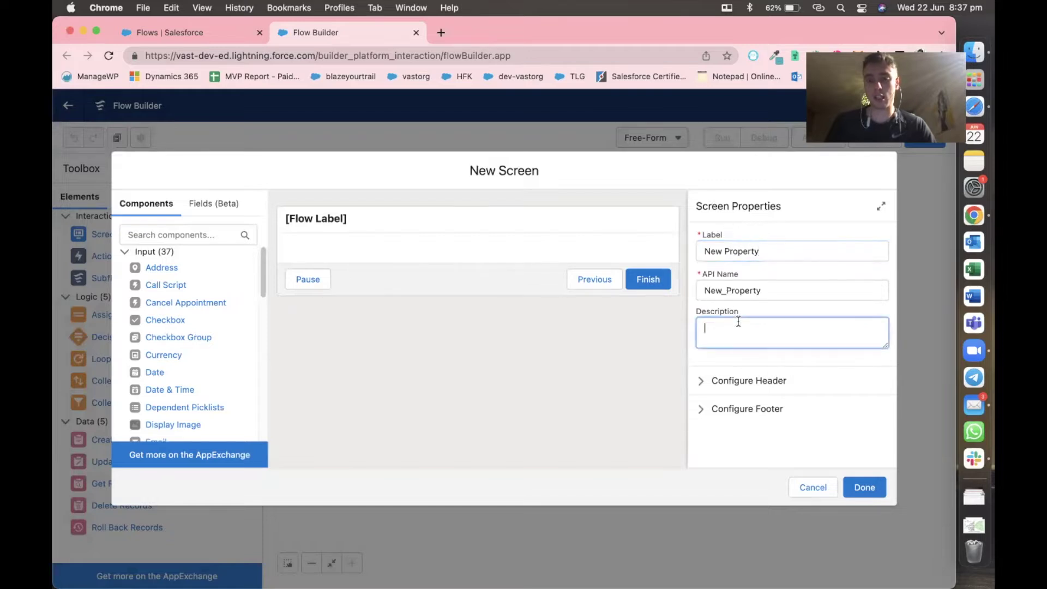
{"action": "type", "text": "THi"}
{"action": "type", "text": "s "}
{"action": "type", "text": "is "}
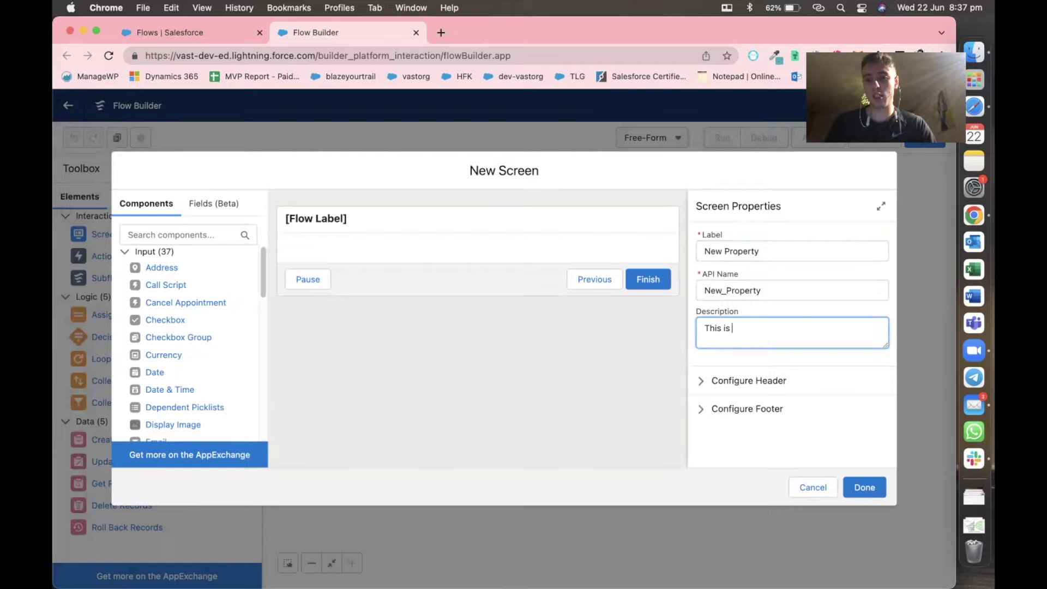
{"action": "type", "text": "a form to regis"}
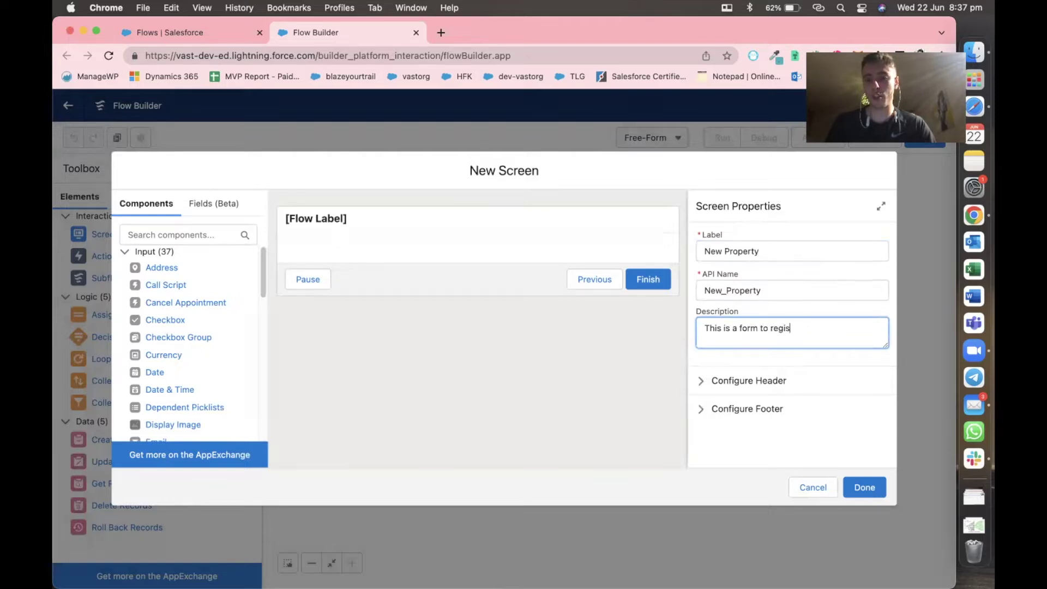
{"action": "type", "text": "ter a new property"}
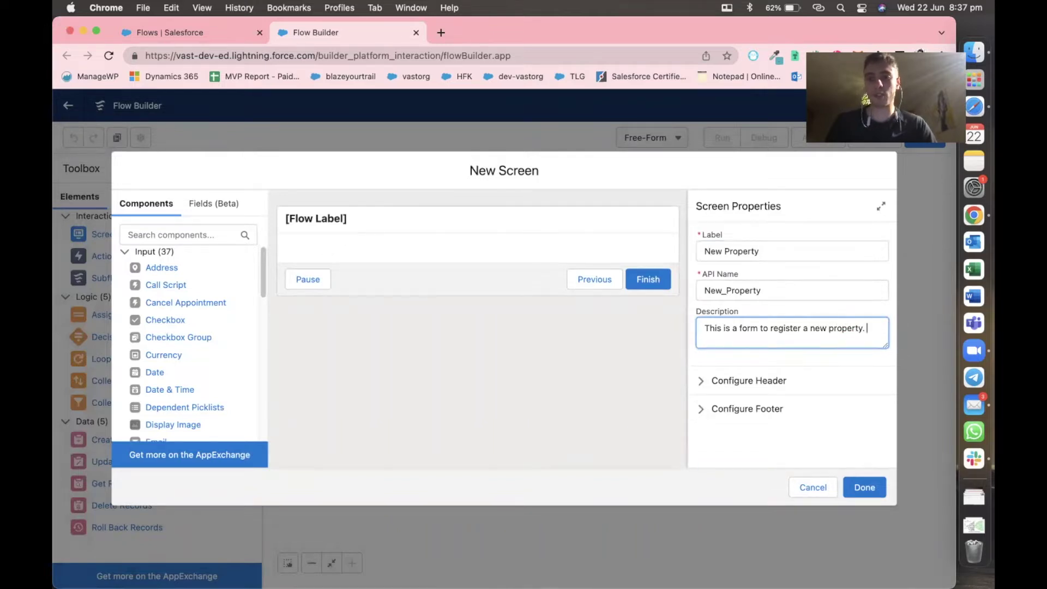
{"action": "left_click", "coordinate": [581, 363]}
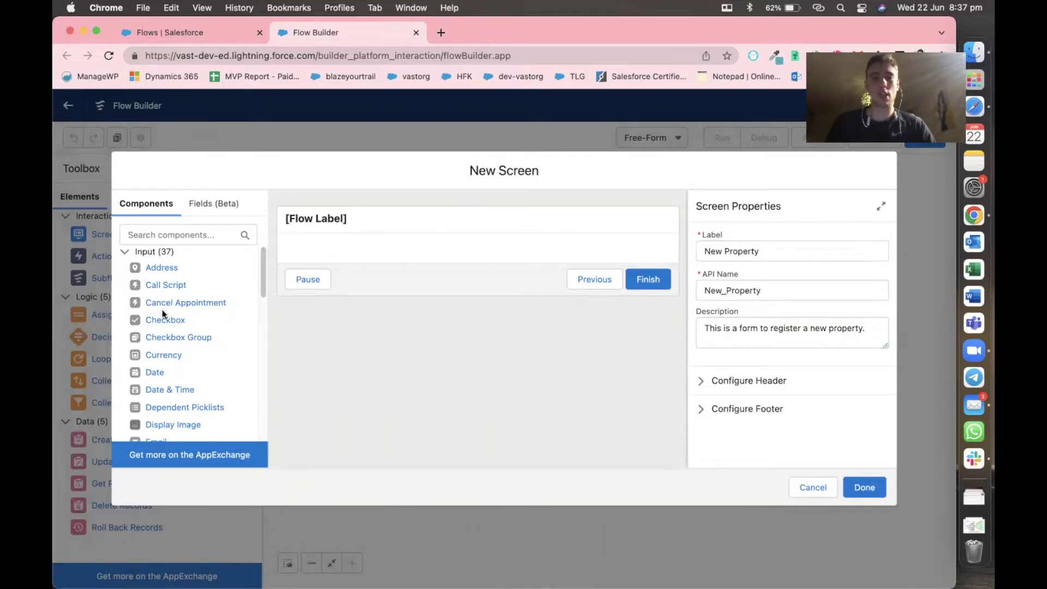
{"action": "scroll", "coordinate": [162, 314], "scroll_direction": "down", "scroll_amount": 10}
{"action": "scroll", "coordinate": [158, 316], "scroll_direction": "up", "scroll_amount": 10}
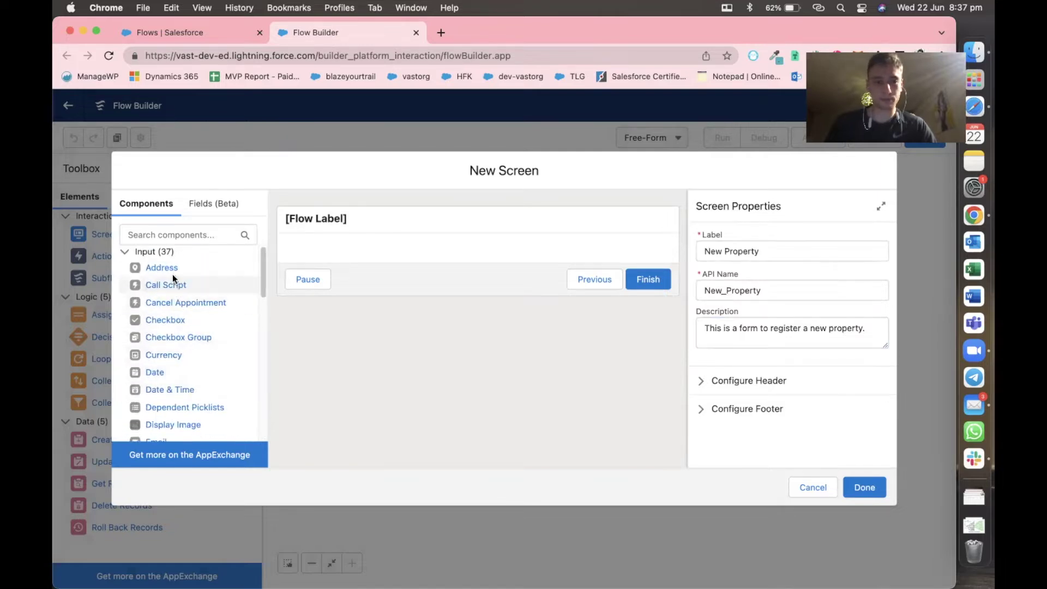
Add an Address component to the screen with API name Property_Address.
{"action": "left_click_drag", "start_coordinate": [164, 269], "coordinate": [357, 250]}
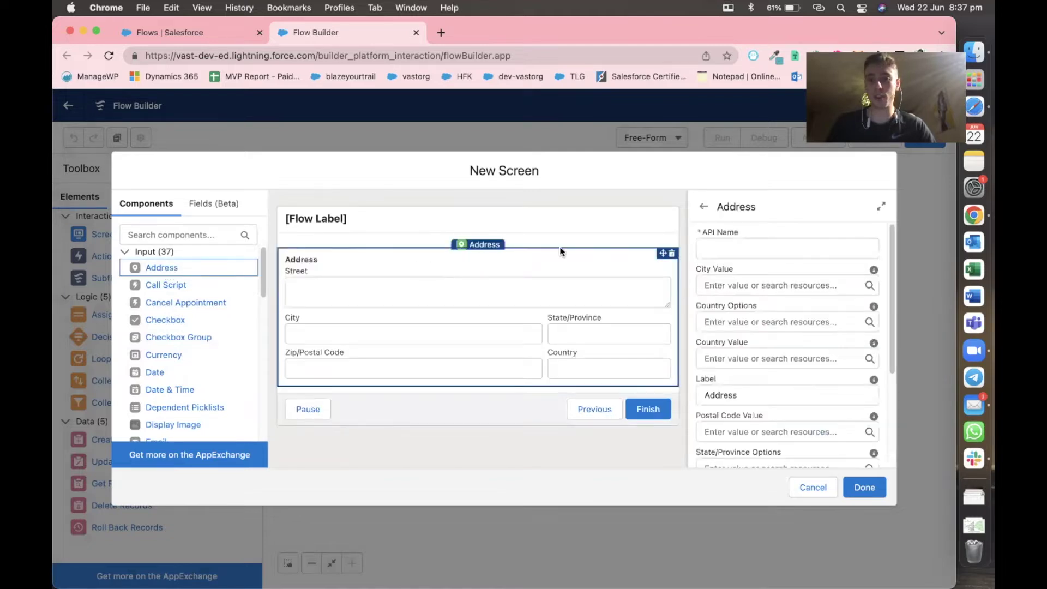
{"action": "left_click", "coordinate": [708, 247]}
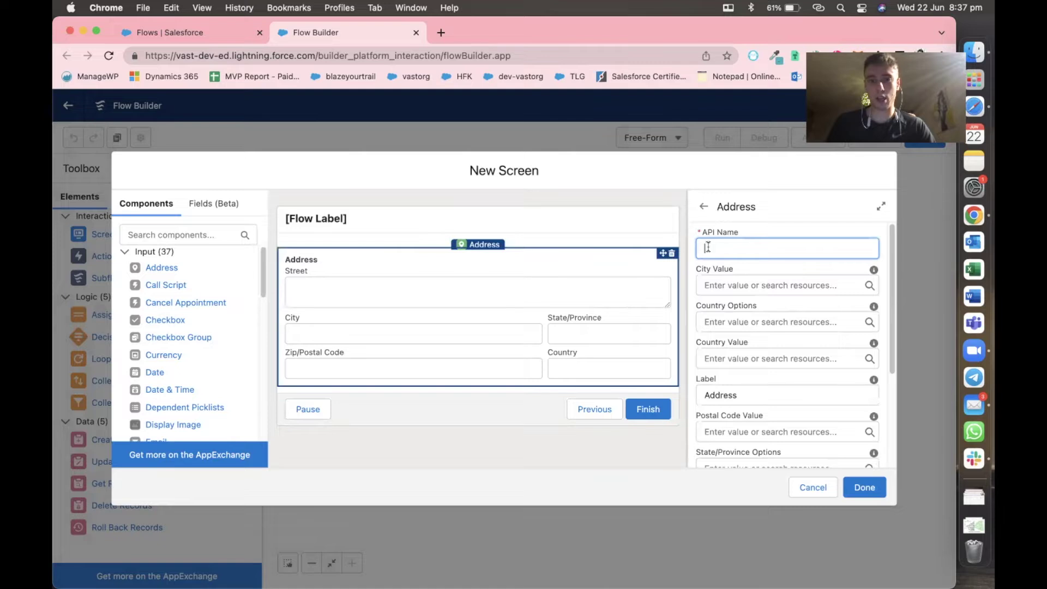
{"action": "type", "text": "Address"}
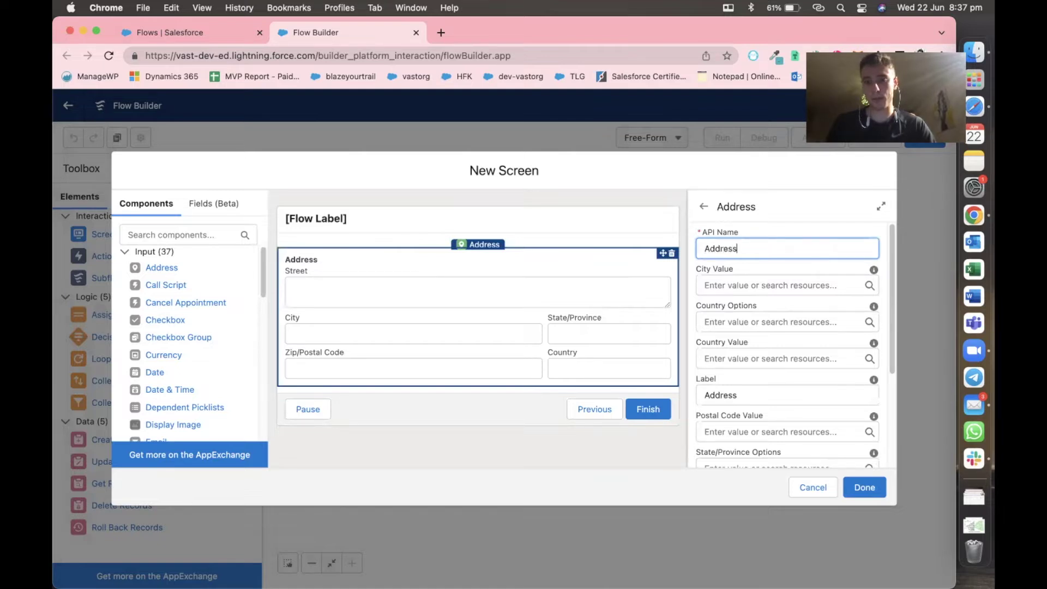
{"action": "type", "text": "Propert"}
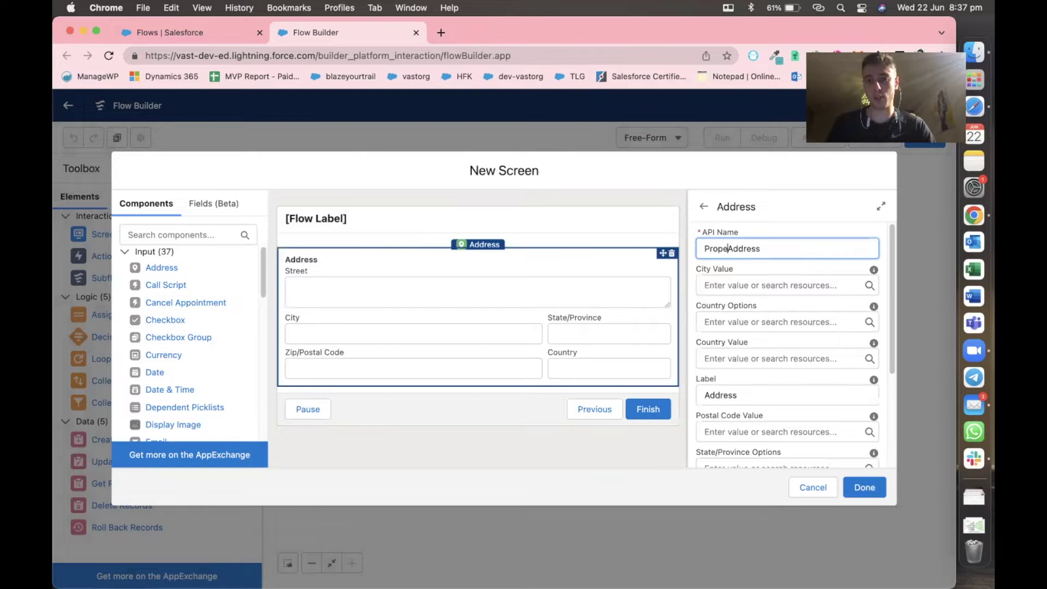
{"action": "type", "text": "y"}
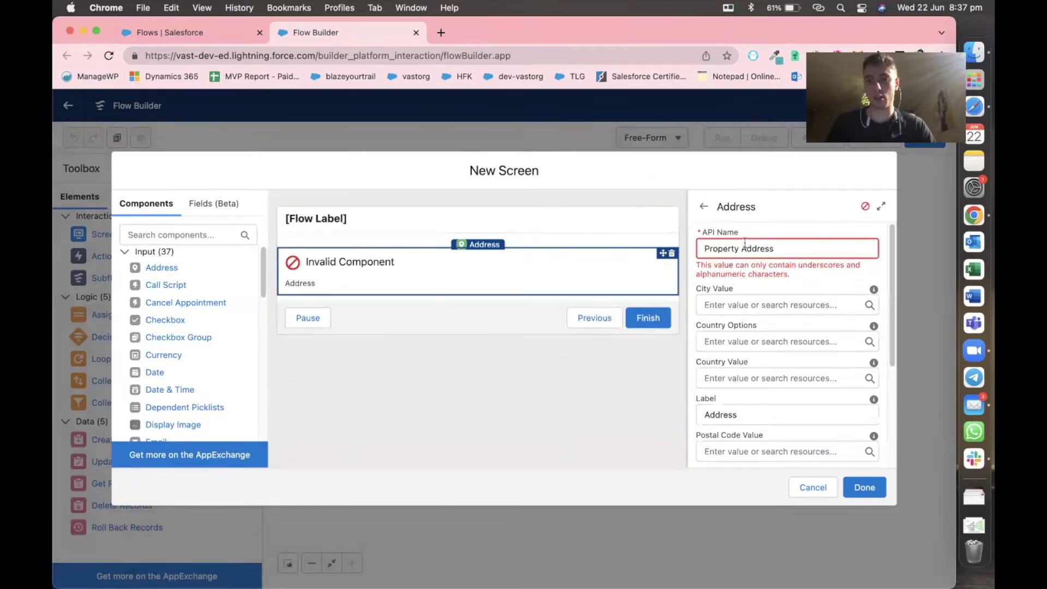
{"action": "key", "text": "BackSpace"}
{"action": "type", "text": "_"}
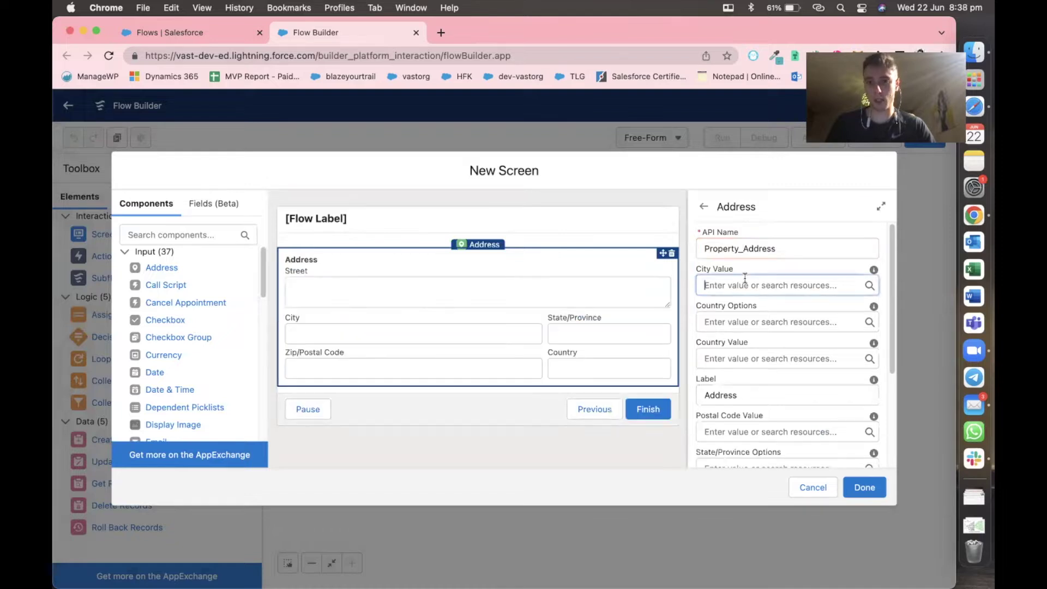
Check the city value's resource choices and review the address component's fields.
{"action": "left_click", "coordinate": [746, 278]}
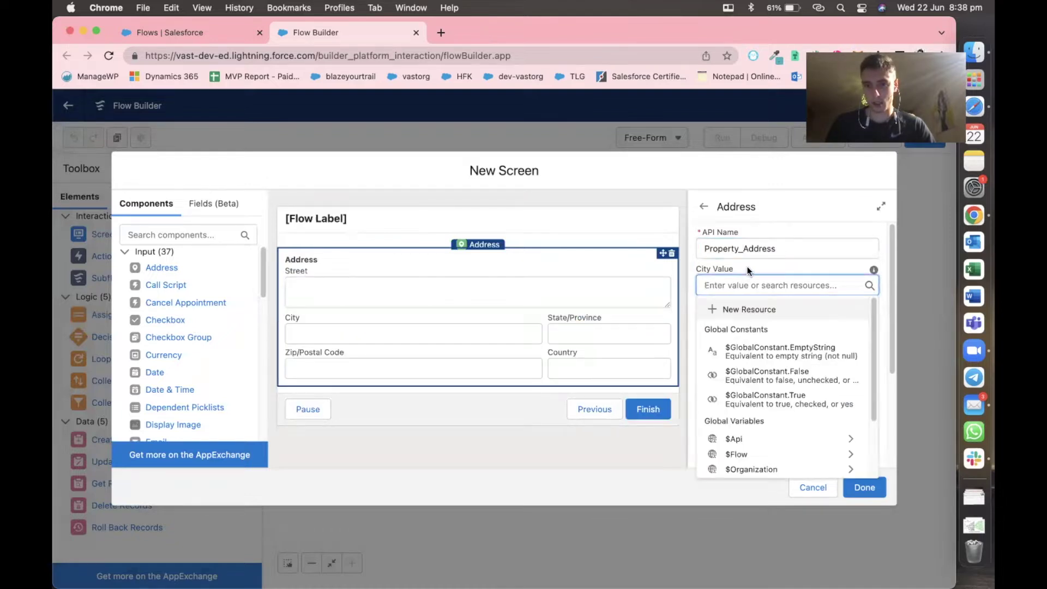
{"action": "left_click", "coordinate": [748, 263]}
{"action": "scroll", "coordinate": [731, 382], "scroll_direction": "down", "scroll_amount": 3}
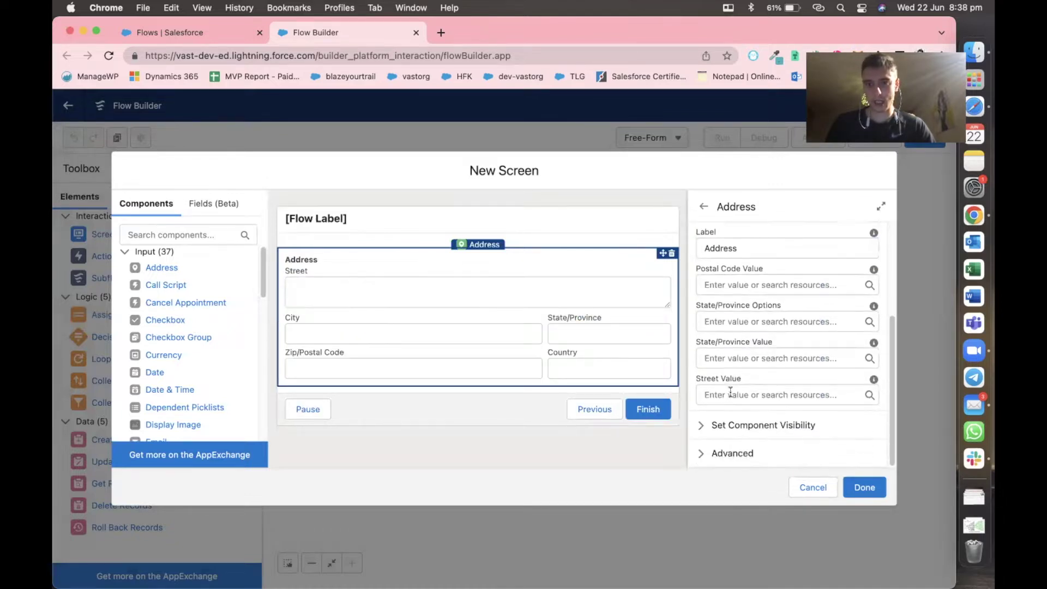
{"action": "scroll", "coordinate": [227, 362], "scroll_direction": "down", "scroll_amount": 10}
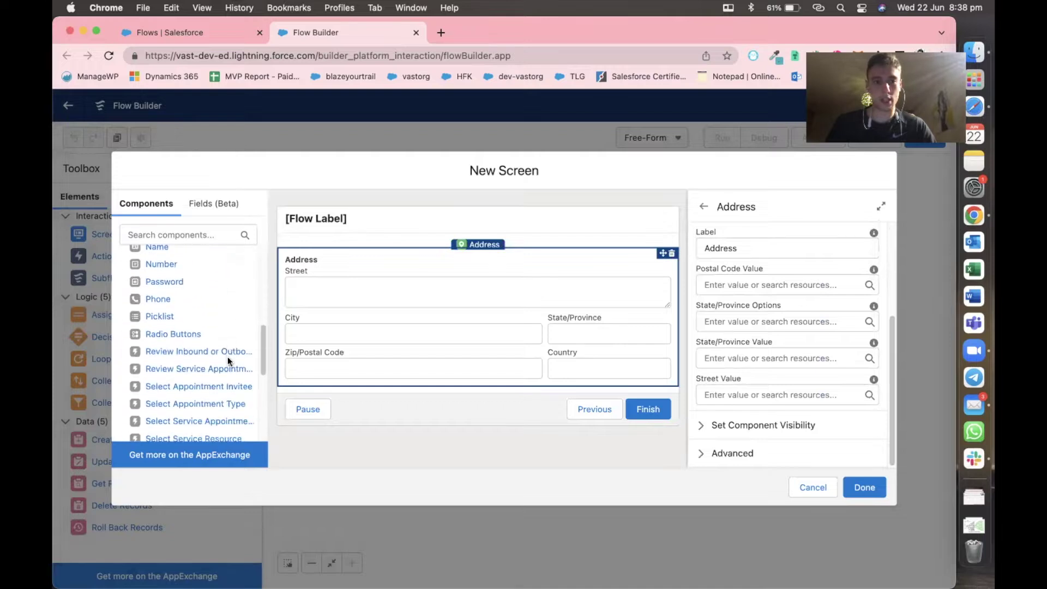
{"action": "scroll", "coordinate": [228, 361], "scroll_direction": "up", "scroll_amount": 10}
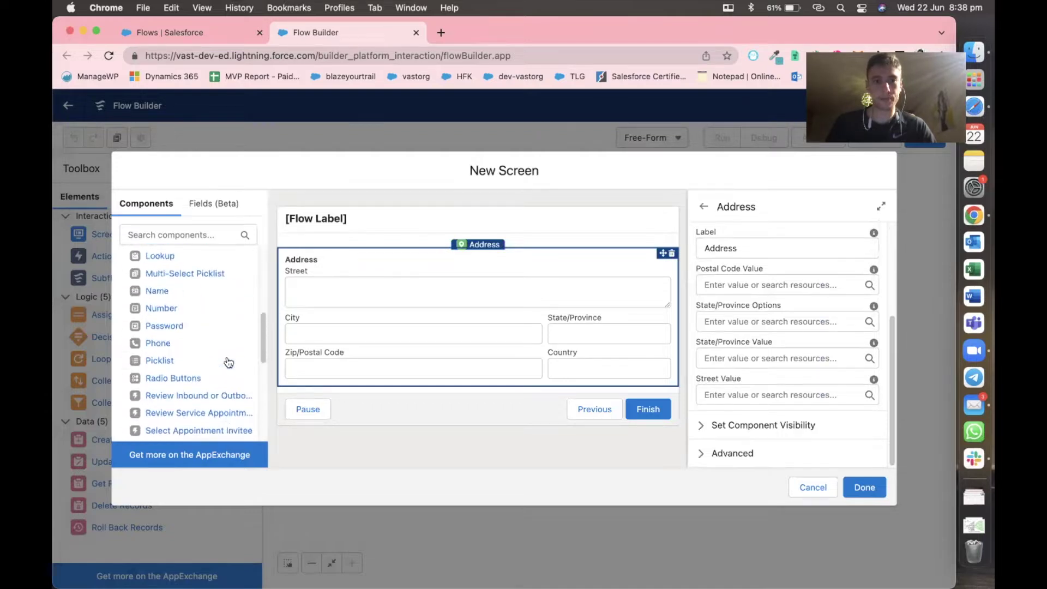
{"action": "scroll", "coordinate": [228, 357], "scroll_direction": "up", "scroll_amount": 2}
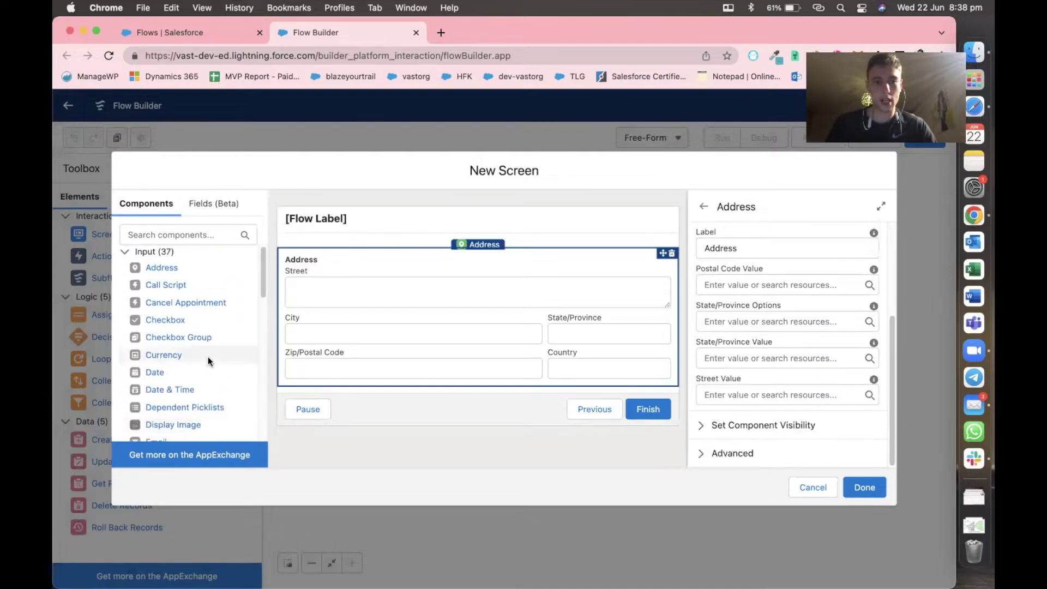
{"action": "scroll", "coordinate": [180, 375], "scroll_direction": "down", "scroll_amount": 2}
{"action": "scroll", "coordinate": [180, 374], "scroll_direction": "up", "scroll_amount": 2}
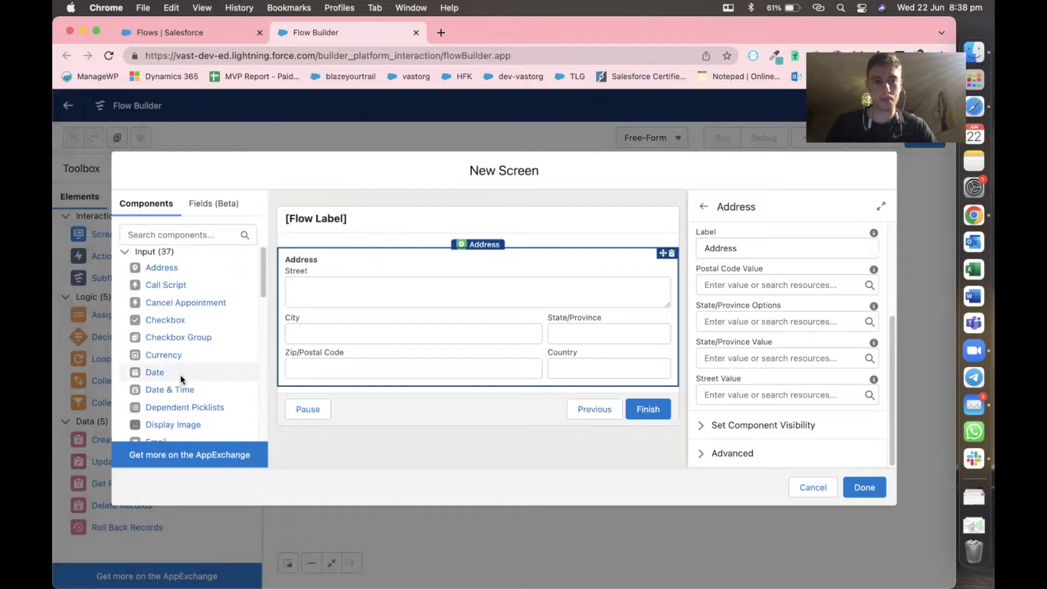
{"action": "scroll", "coordinate": [180, 375], "scroll_direction": "down", "scroll_amount": 8}
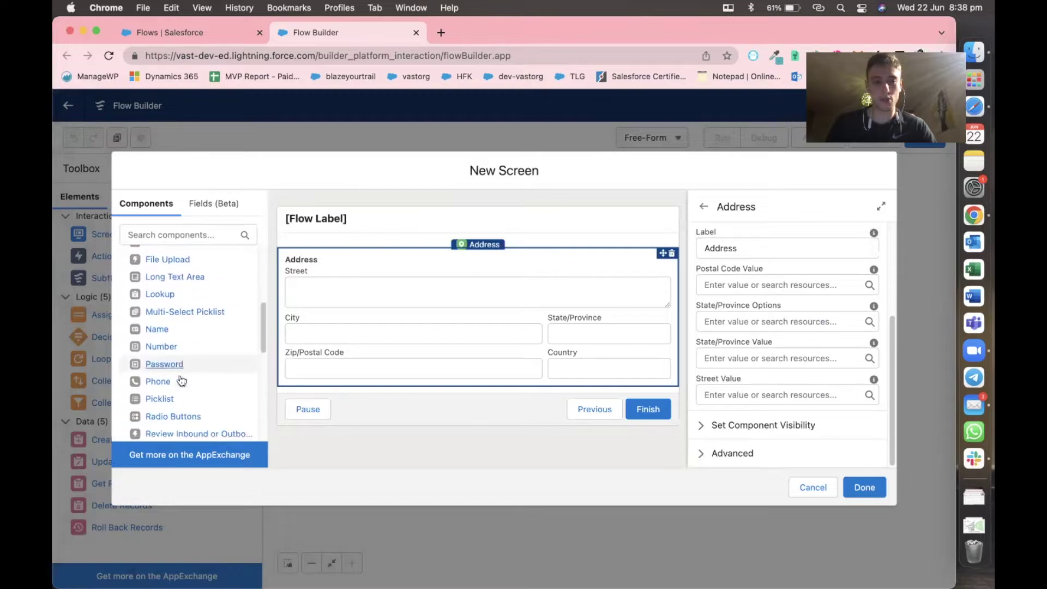
Add a picklist below the address and label it Property_type.
{"action": "left_click_drag", "start_coordinate": [163, 349], "coordinate": [362, 385]}
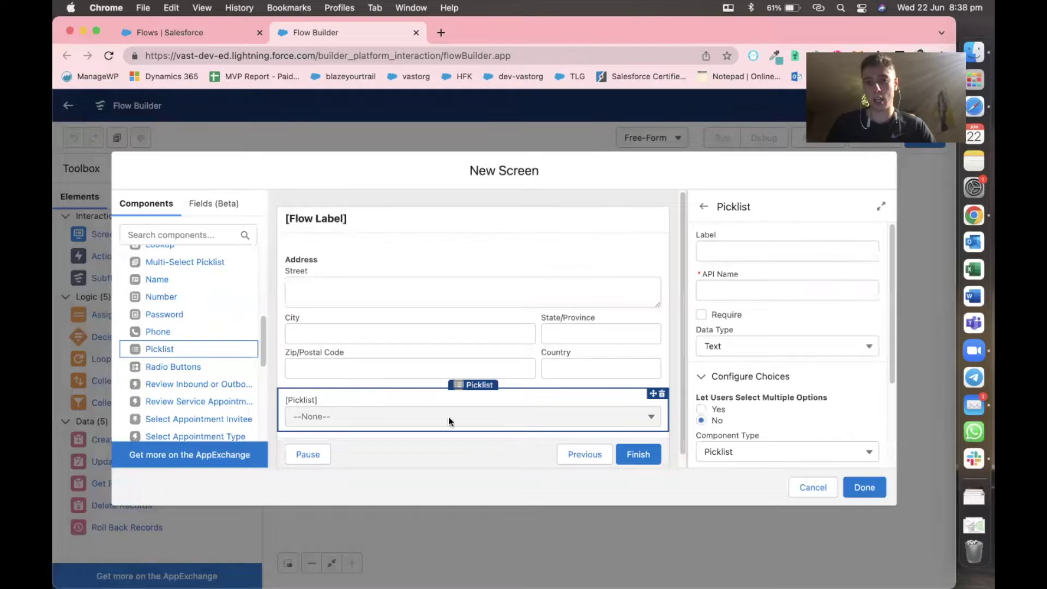
{"action": "left_click", "coordinate": [736, 248]}
{"action": "type", "text": "Prope"}
{"action": "key", "text": "BackSpace"}
{"action": "key", "text": "BackSpace"}
{"action": "type", "text": "ope"}
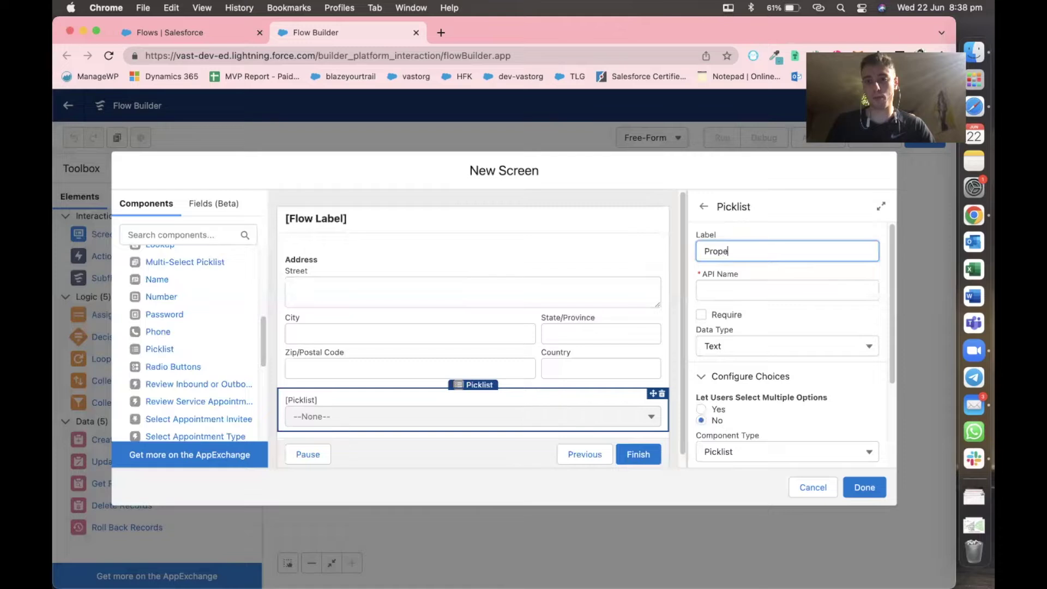
{"action": "type", "text": "rty_type"}
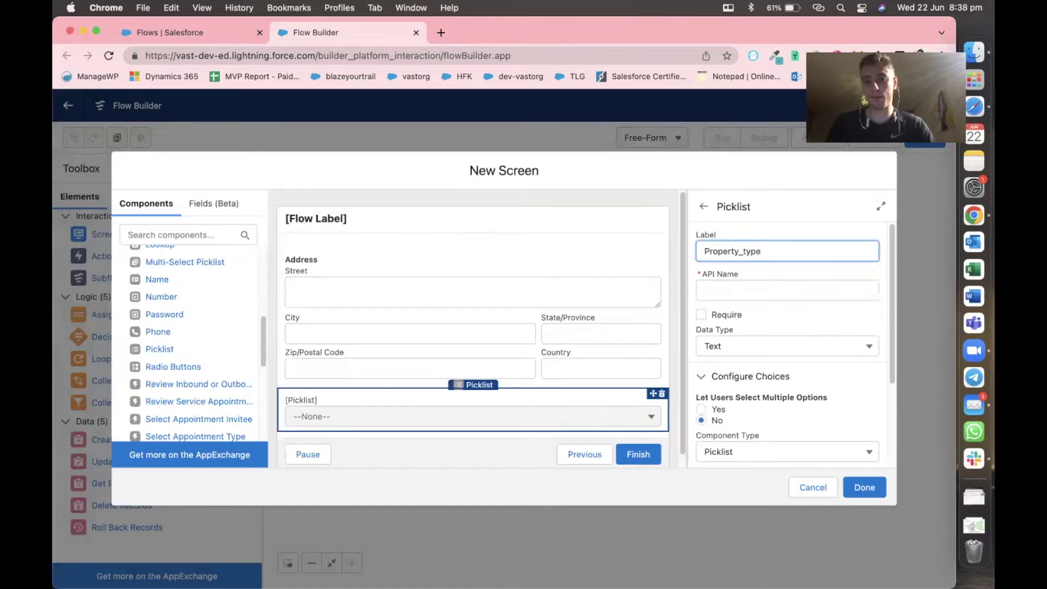
{"action": "left_click", "coordinate": [757, 233]}
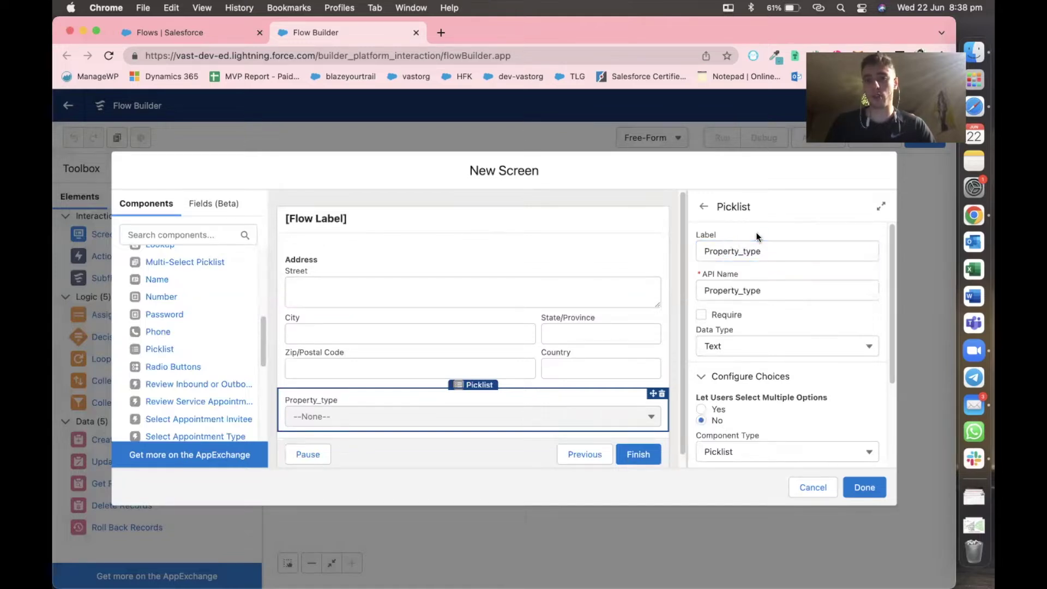
{"action": "scroll", "coordinate": [751, 311], "scroll_direction": "down", "scroll_amount": 2}
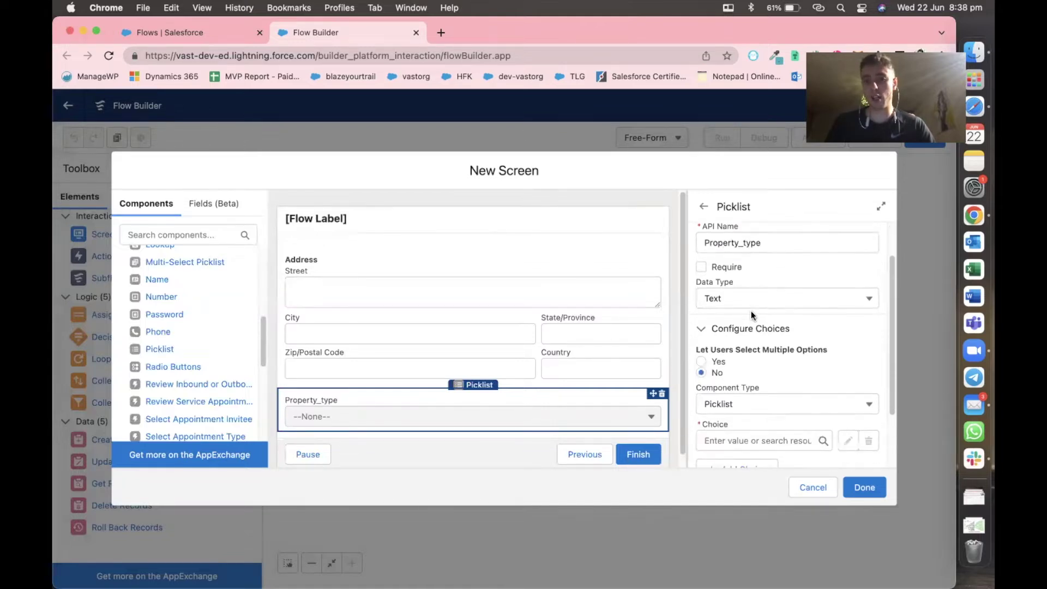
{"action": "scroll", "coordinate": [753, 334], "scroll_direction": "down", "scroll_amount": 3}
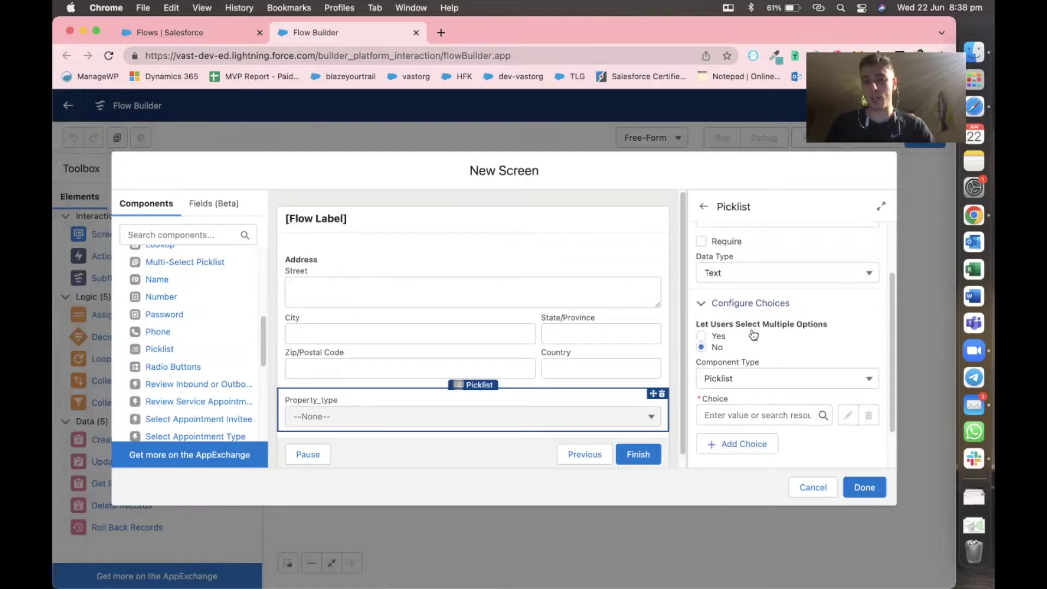
Create the picklist choices Unit and House.
{"action": "left_click", "coordinate": [727, 364]}
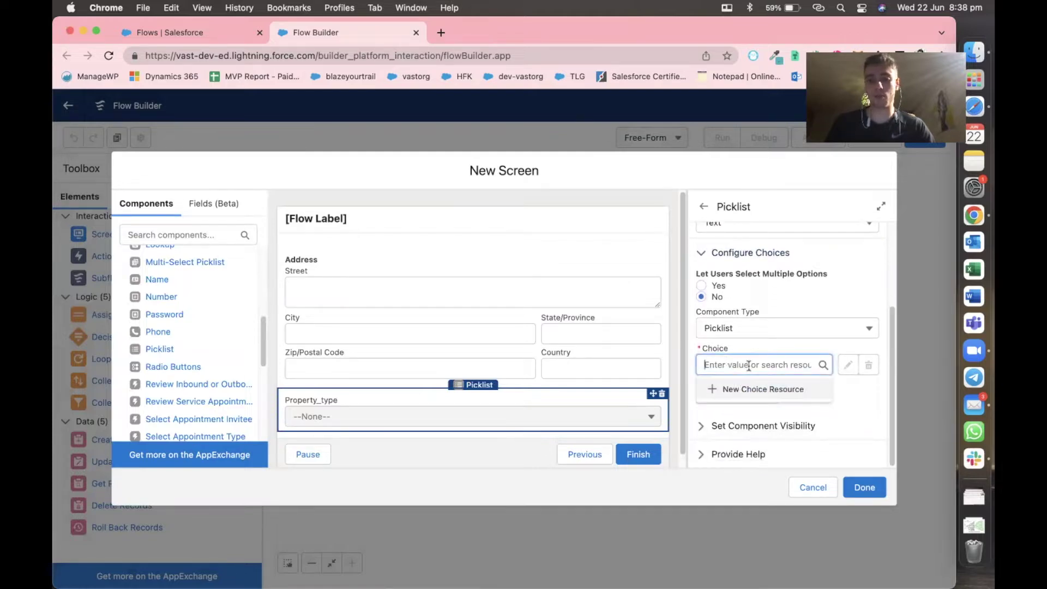
{"action": "type", "text": "Unit"}
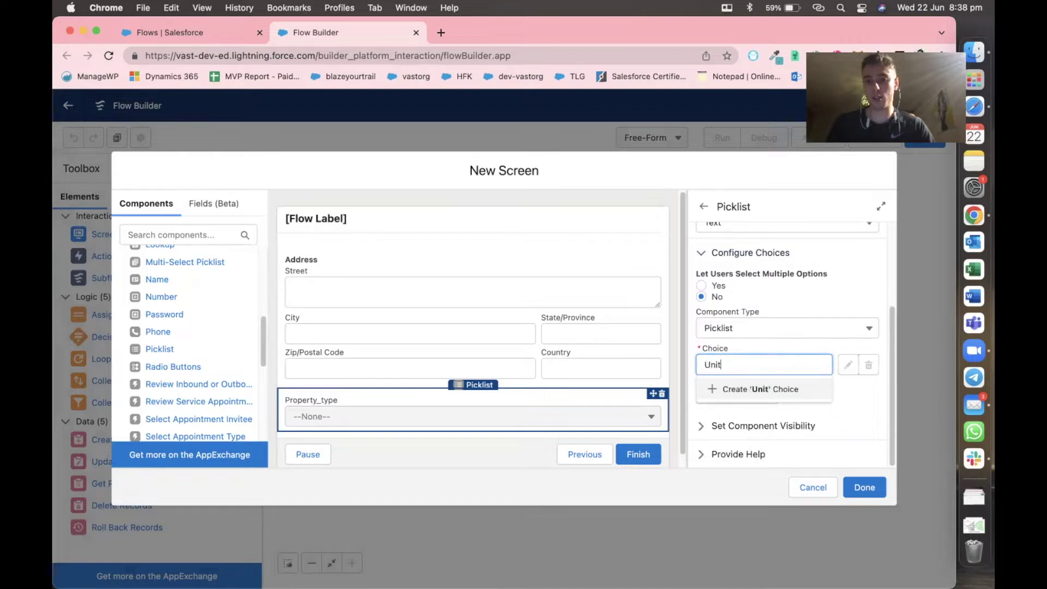
{"action": "key", "text": "Return"}
{"action": "left_click", "coordinate": [746, 392]}
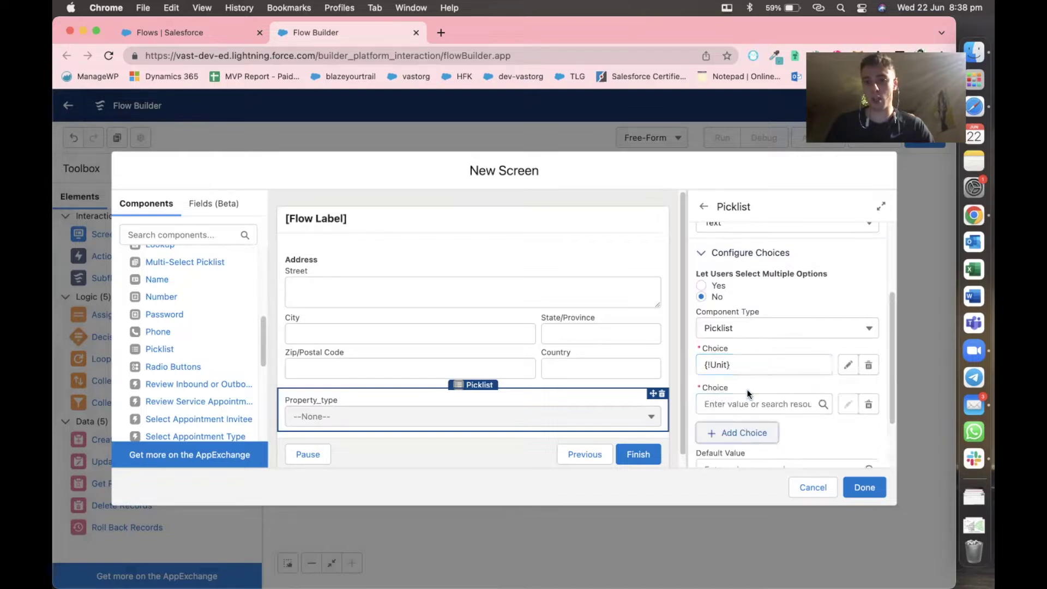
{"action": "left_click", "coordinate": [725, 398]}
{"action": "type", "text": "House"}
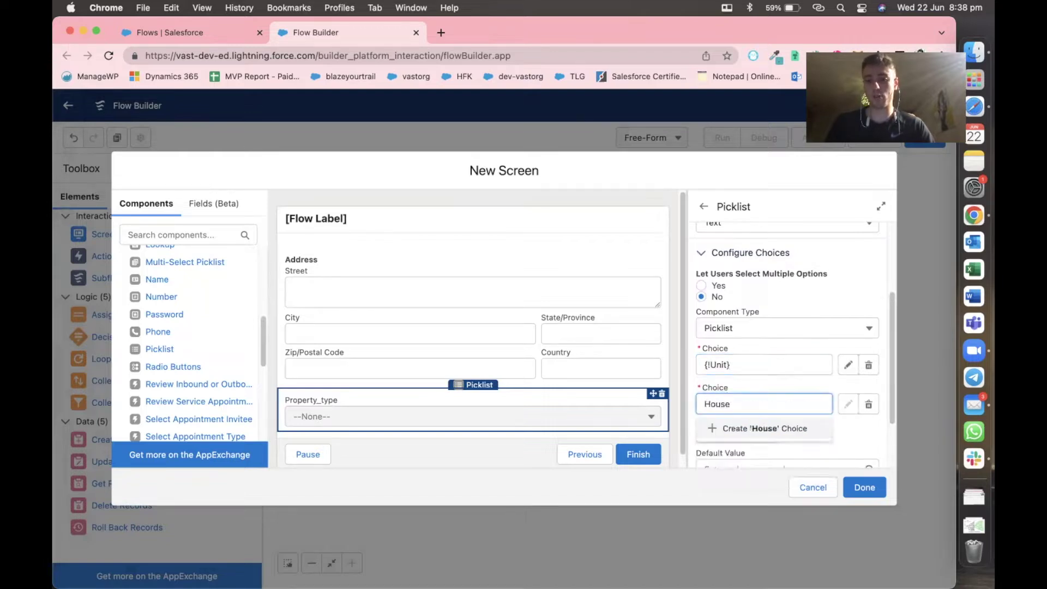
{"action": "key", "text": "Return"}
{"action": "scroll", "coordinate": [731, 399], "scroll_direction": "down", "scroll_amount": 2}
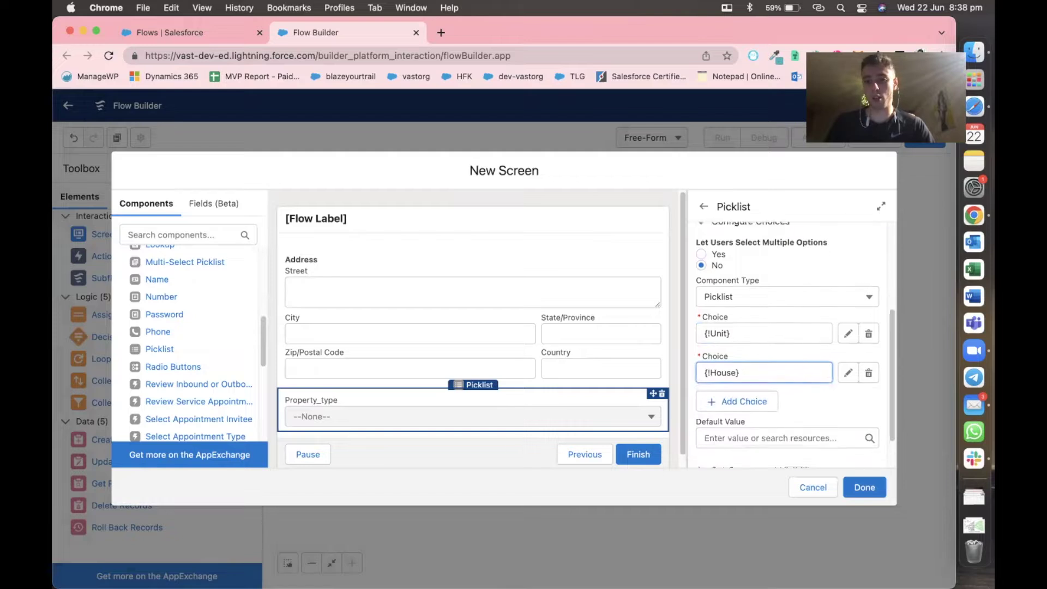
Add the choices Apartment (spelling corrected) and Loft to the picklist.
{"action": "left_click", "coordinate": [731, 392]}
{"action": "left_click", "coordinate": [732, 400]}
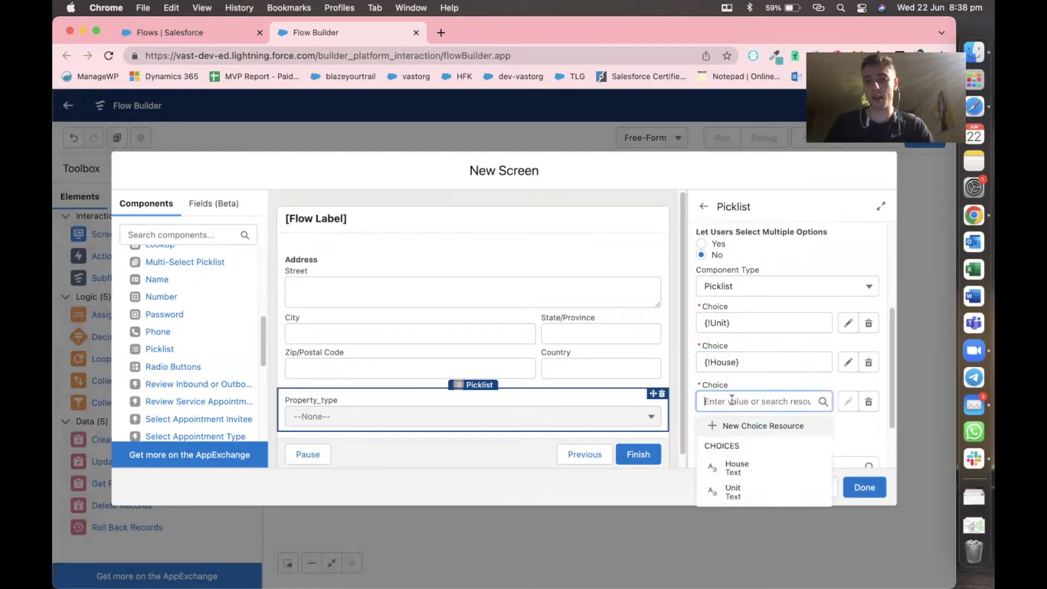
{"action": "type", "text": "A"}
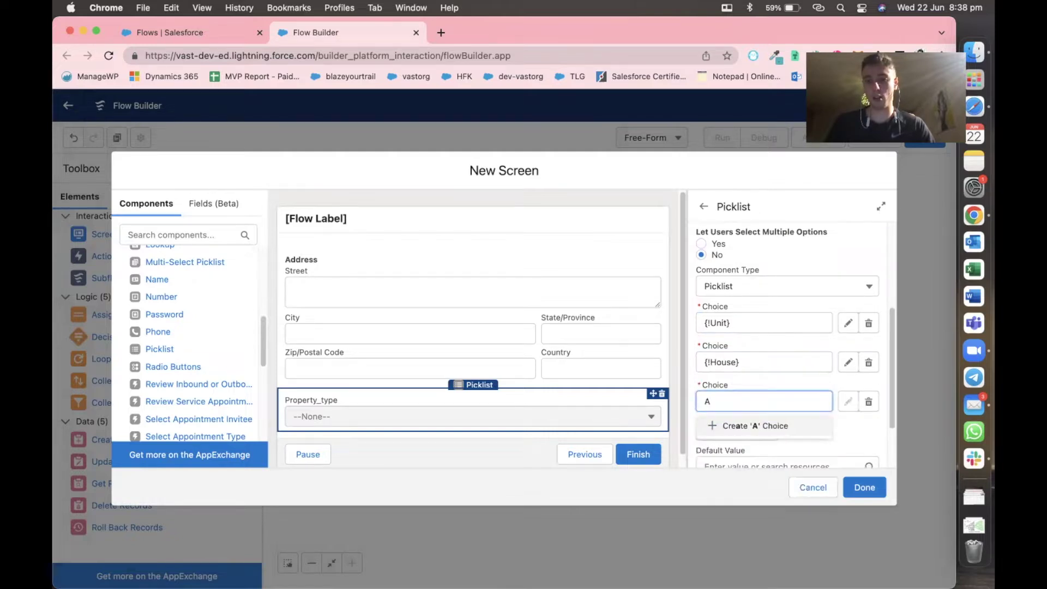
{"action": "type", "text": "ppartment"}
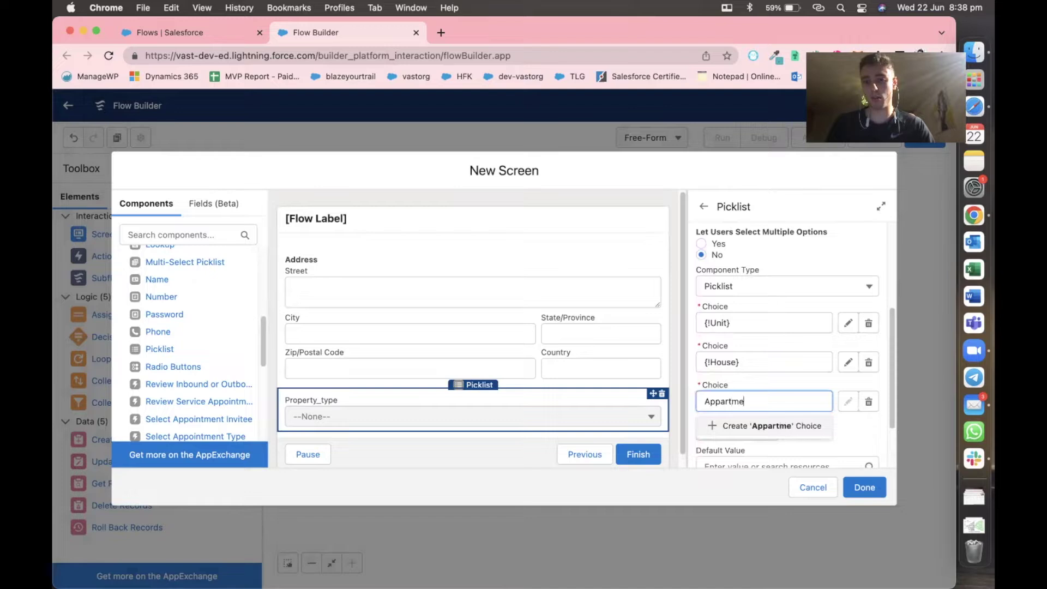
{"action": "key", "text": "Return"}
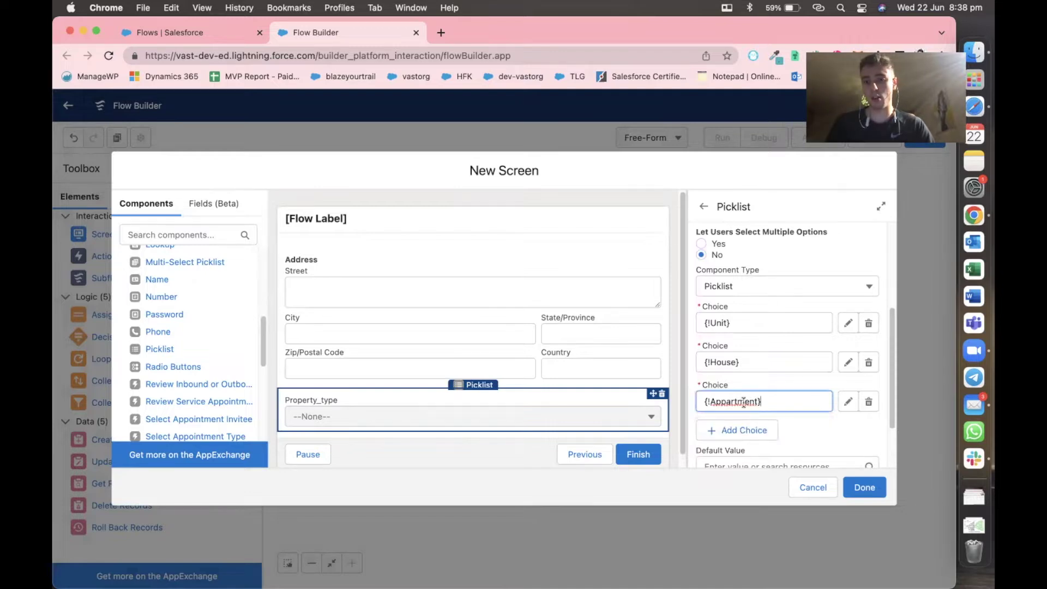
{"action": "right_click", "coordinate": [745, 402]}
{"action": "left_click", "coordinate": [776, 331]}
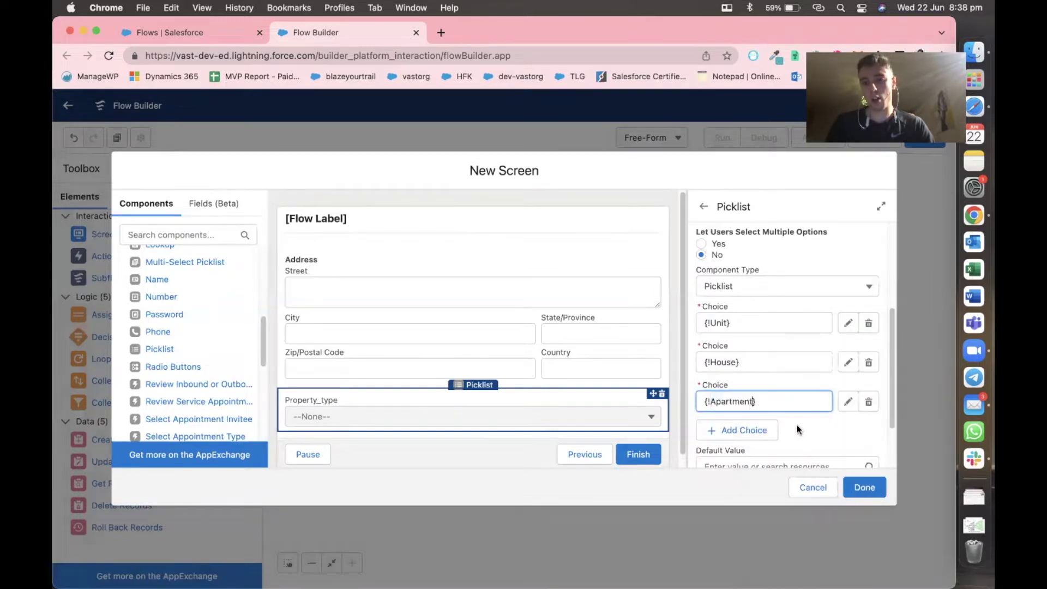
{"action": "left_click", "coordinate": [752, 430]}
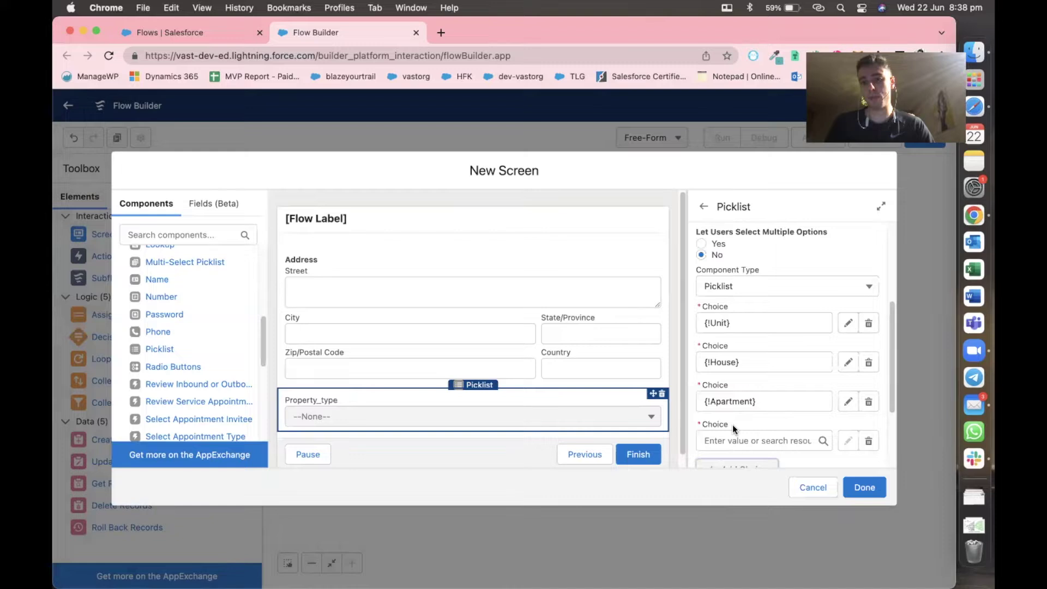
{"action": "scroll", "coordinate": [732, 424], "scroll_direction": "down", "scroll_amount": 1}
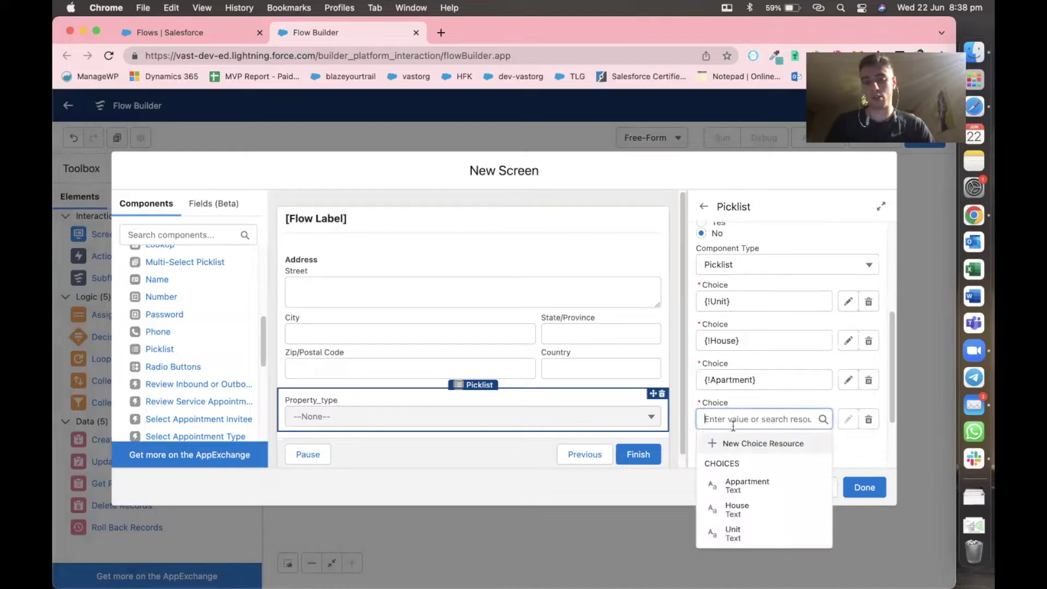
{"action": "type", "text": "Loft"}
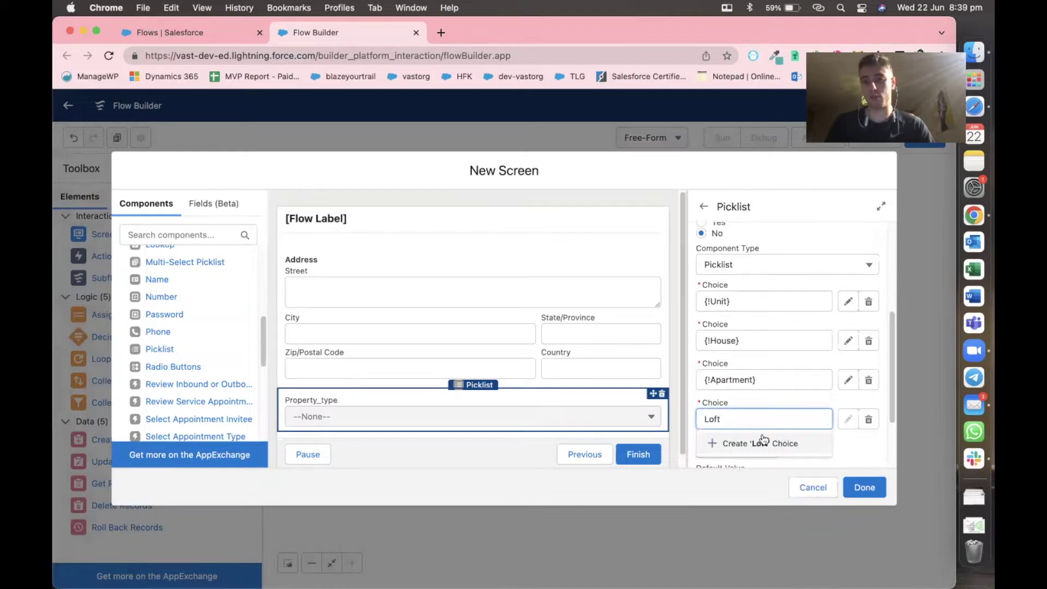
{"action": "left_click", "coordinate": [761, 442]}
{"action": "left_click", "coordinate": [806, 447]}
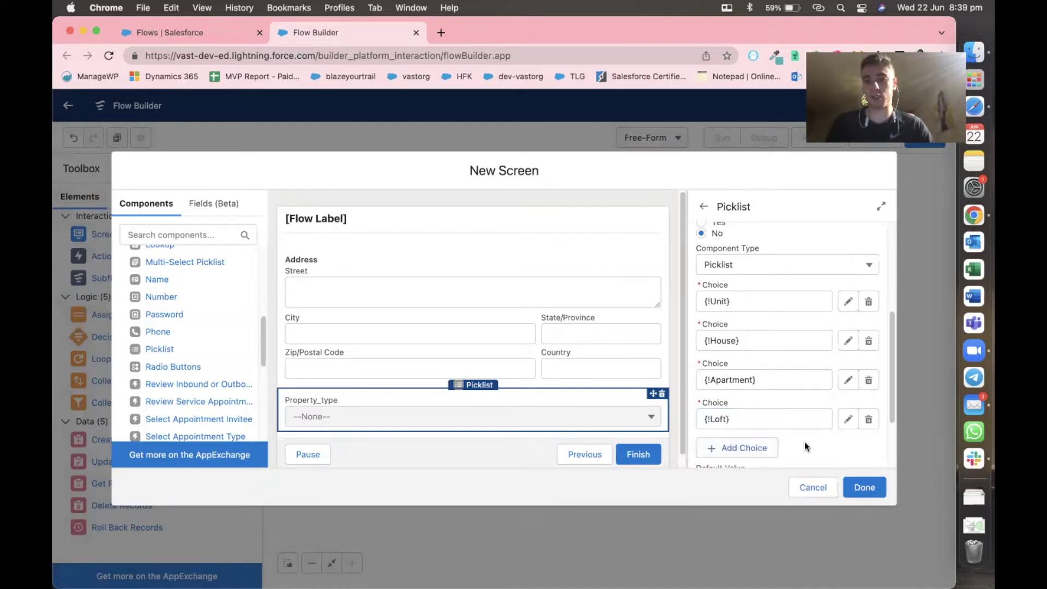
{"action": "scroll", "coordinate": [469, 392], "scroll_direction": "down", "scroll_amount": 1}
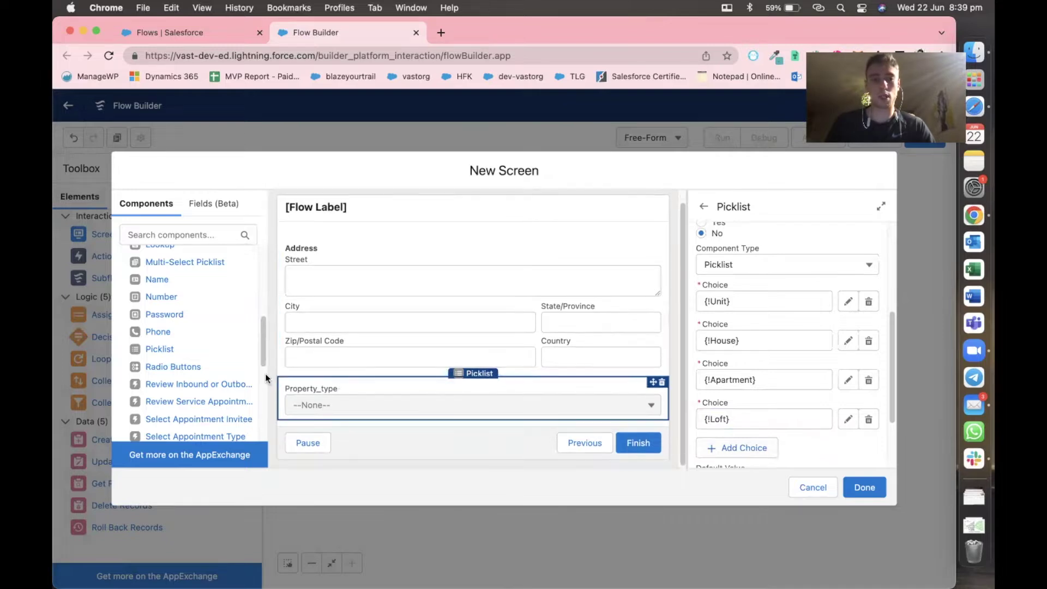
{"action": "scroll", "coordinate": [196, 327], "scroll_direction": "up", "scroll_amount": 5}
Place a URL input below Property_type and give it API name RealEstateUrl.
{"action": "type", "text": "url"}
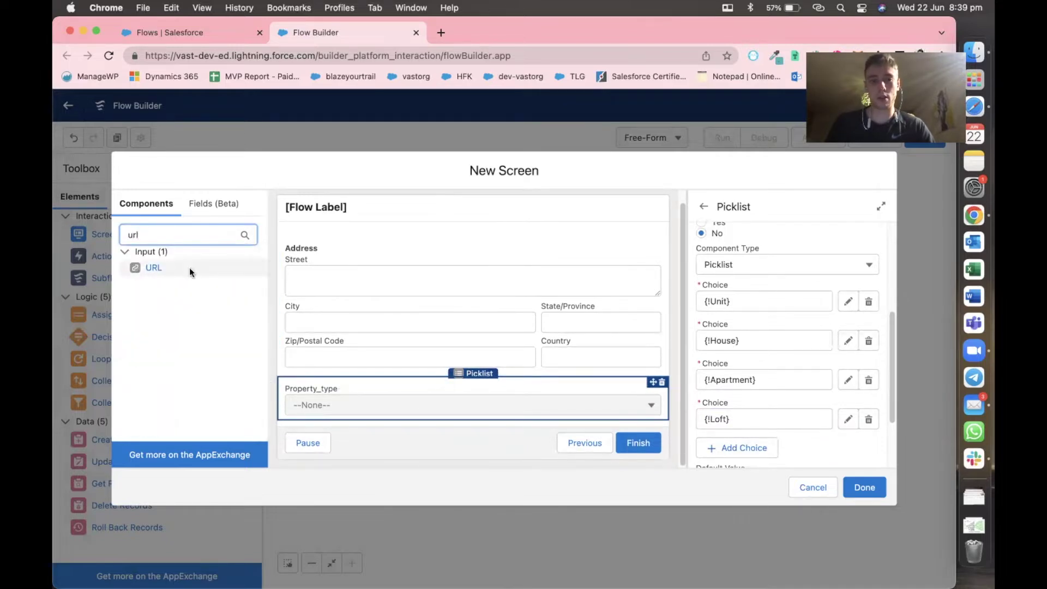
{"action": "left_click_drag", "start_coordinate": [185, 267], "coordinate": [407, 411]}
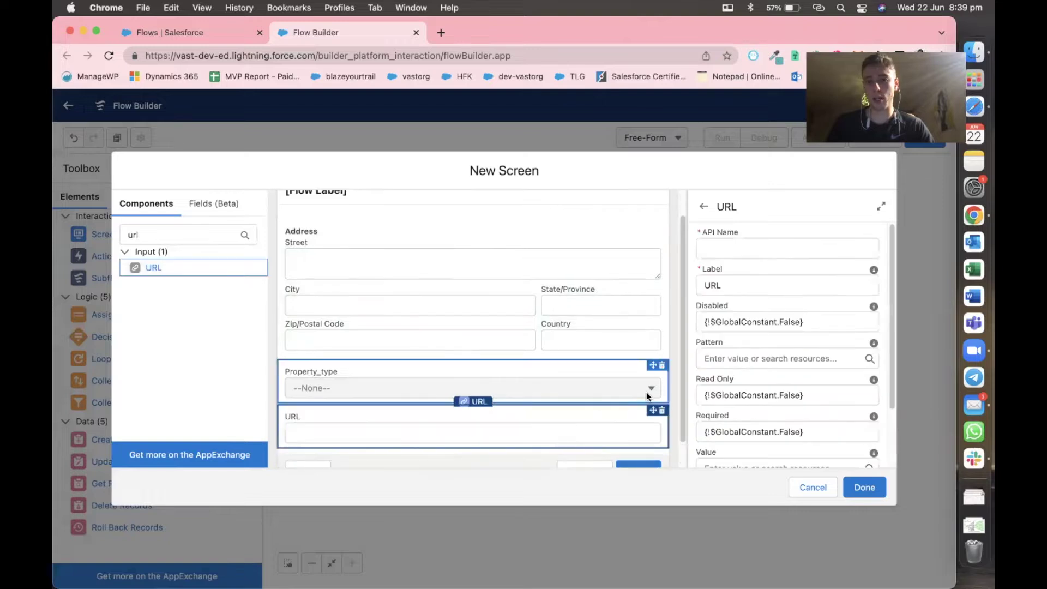
{"action": "left_click", "coordinate": [728, 251]}
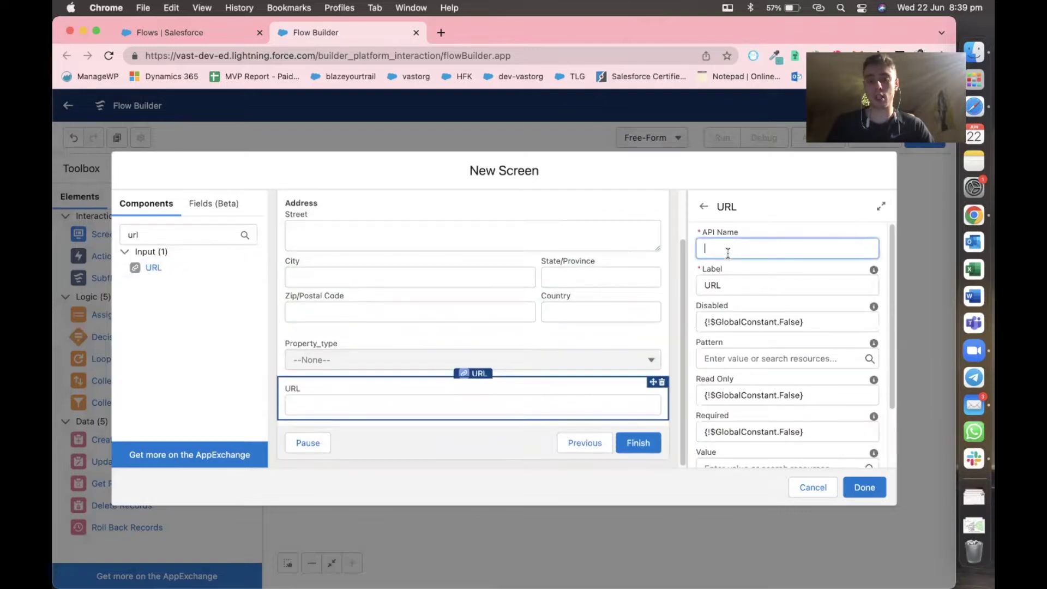
{"action": "type", "text": "RealEstateUrl"}
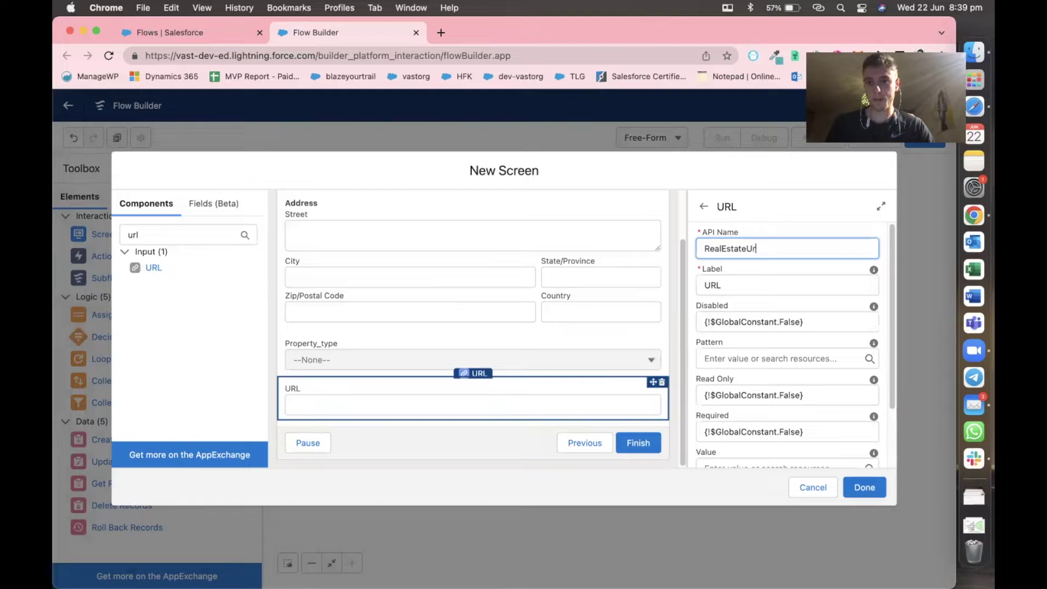
{"action": "left_click", "coordinate": [751, 232]}
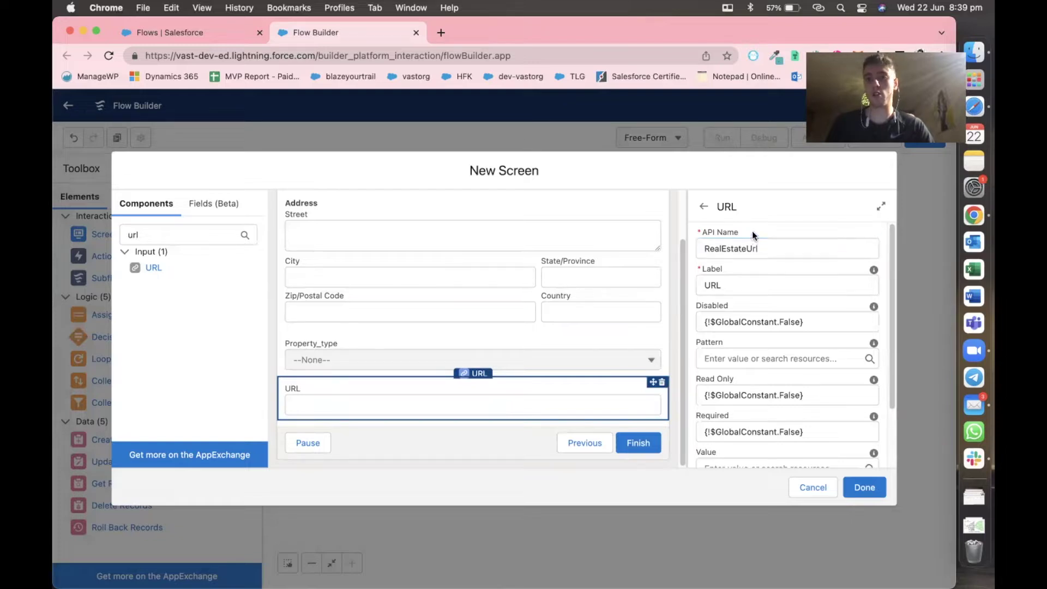
{"action": "scroll", "coordinate": [753, 395], "scroll_direction": "down", "scroll_amount": 3}
{"action": "scroll", "coordinate": [751, 397], "scroll_direction": "up", "scroll_amount": 3}
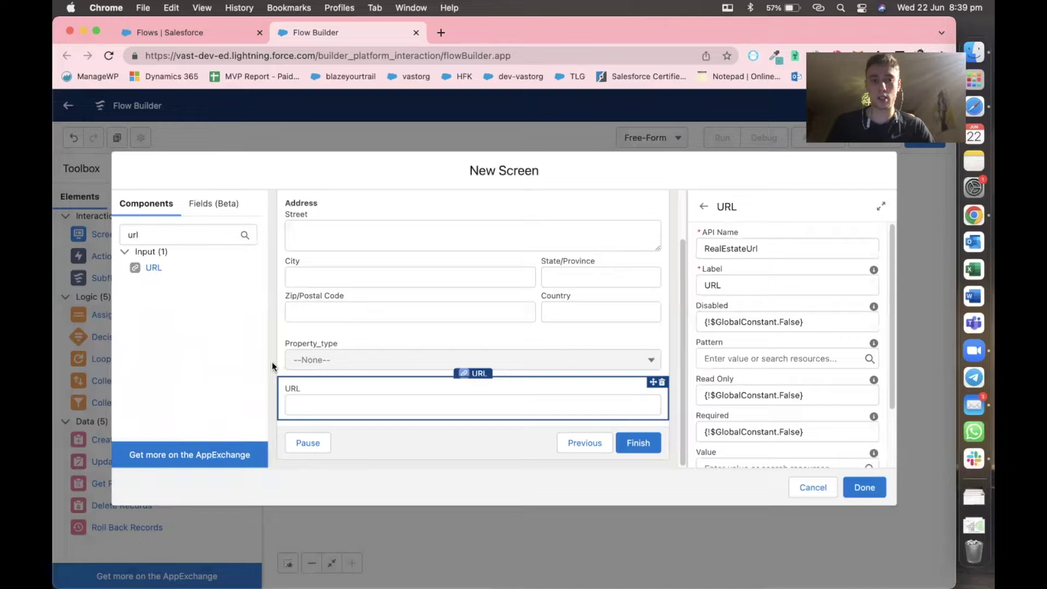
{"action": "left_click", "coordinate": [246, 279]}
{"action": "left_click", "coordinate": [183, 236]}
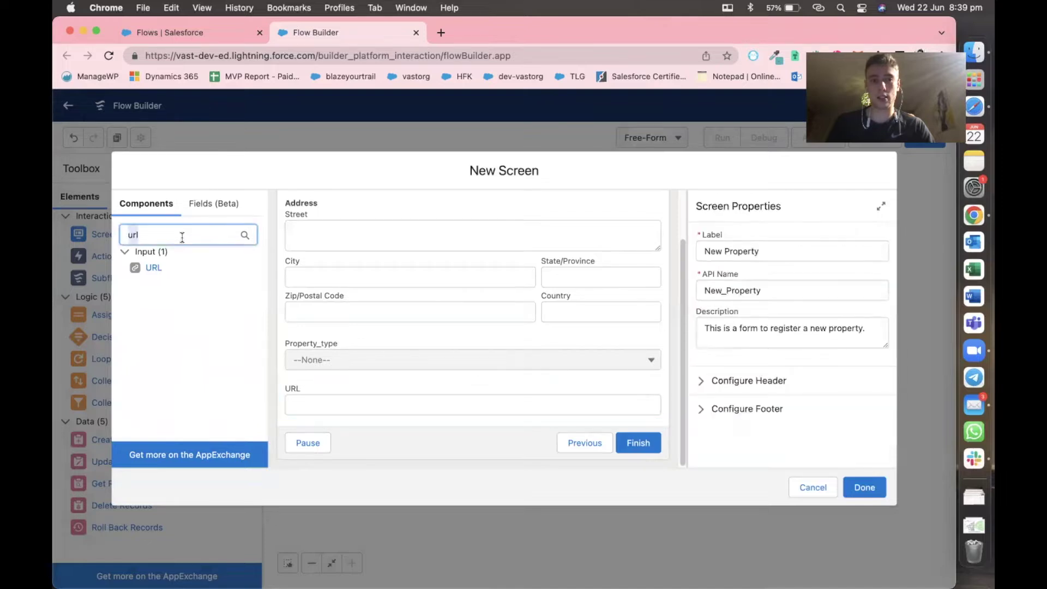
Clear the 'url' component search and select the Address component on the screen.
{"action": "double_click", "coordinate": [182, 237]}
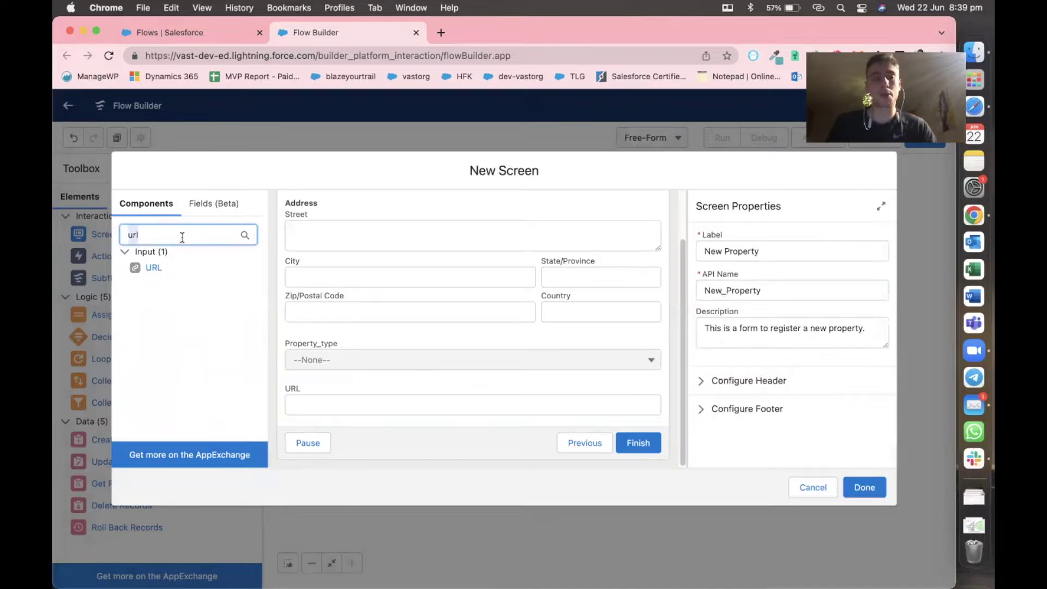
{"action": "key", "text": "BackSpace"}
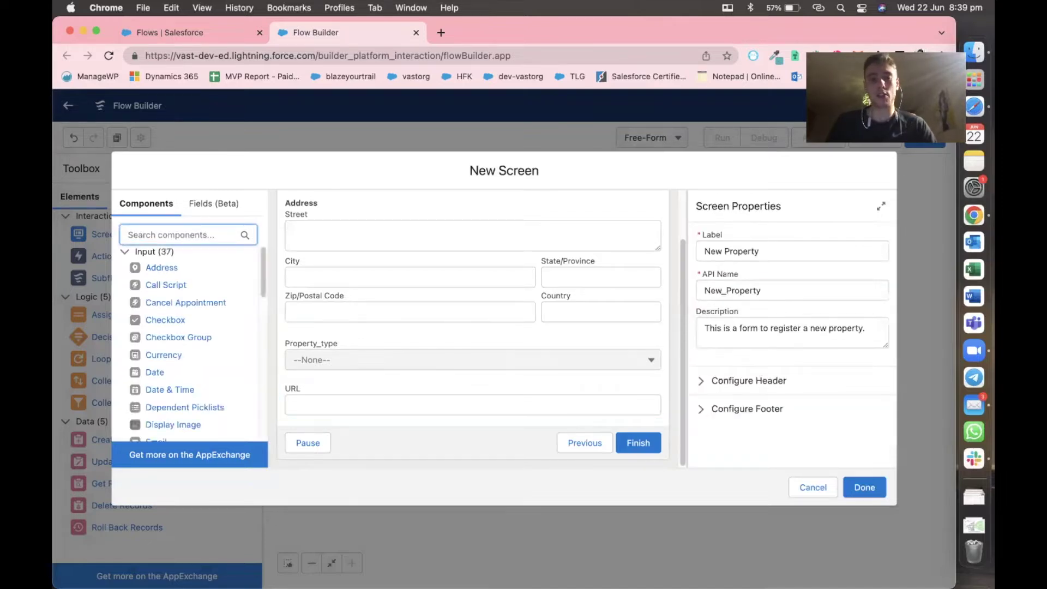
{"action": "left_click", "coordinate": [330, 309]}
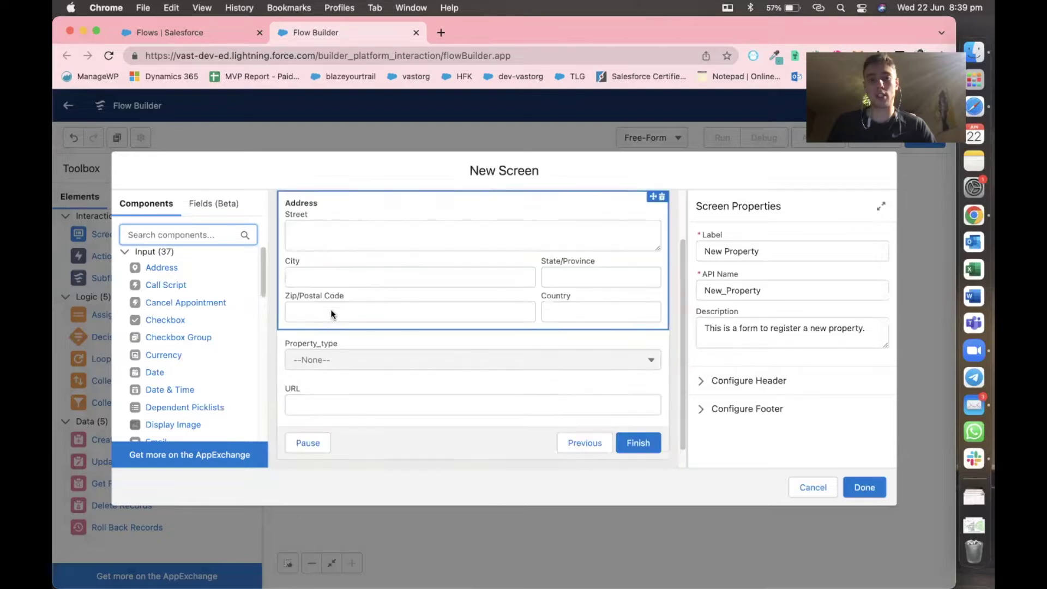
{"action": "scroll", "coordinate": [195, 308], "scroll_direction": "down", "scroll_amount": 3}
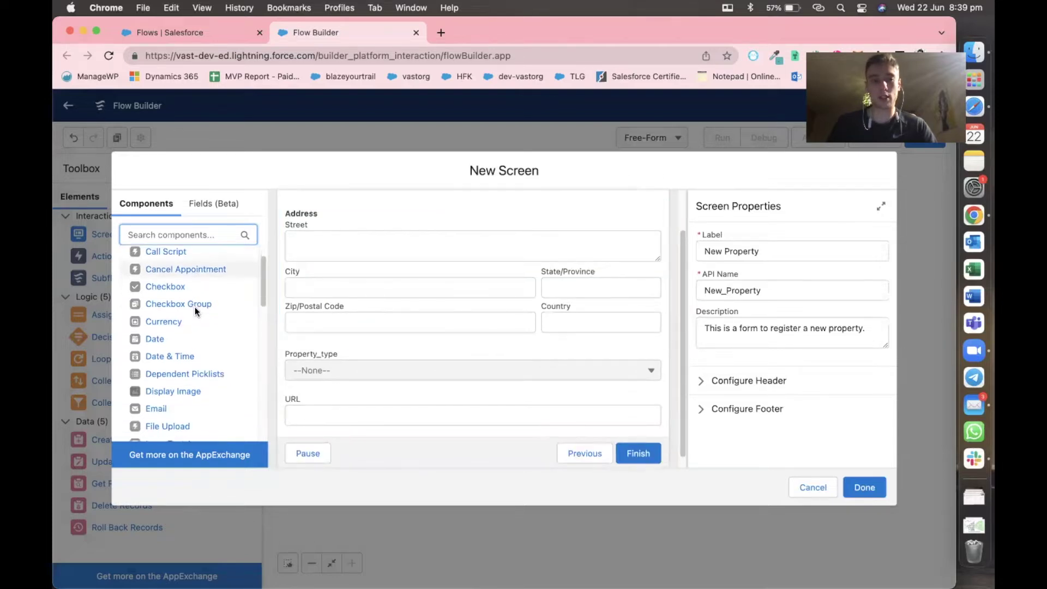
{"action": "scroll", "coordinate": [187, 314], "scroll_direction": "down", "scroll_amount": 10}
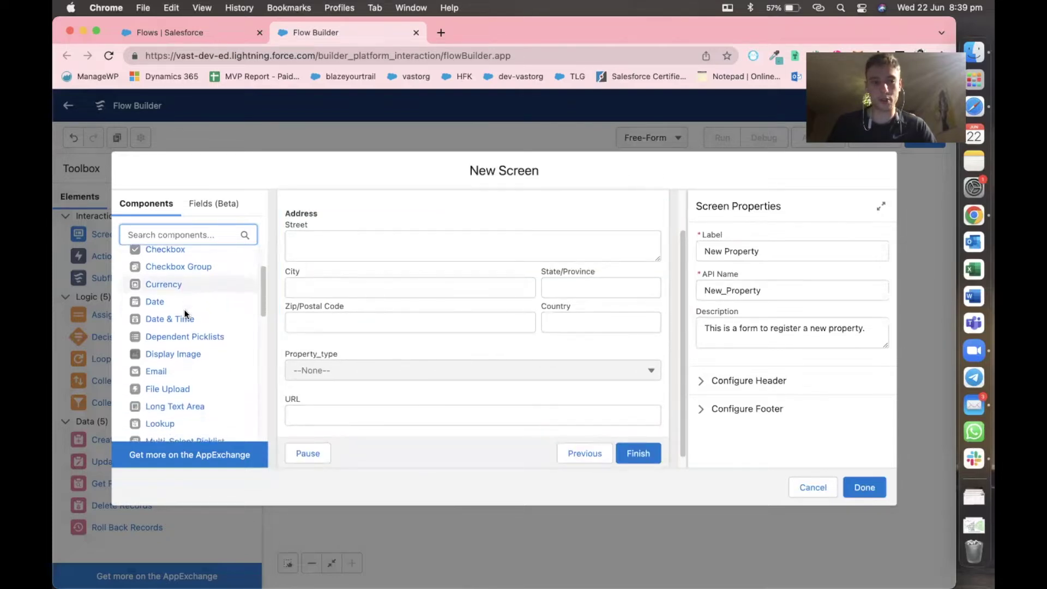
{"action": "scroll", "coordinate": [186, 314], "scroll_direction": "down", "scroll_amount": 6}
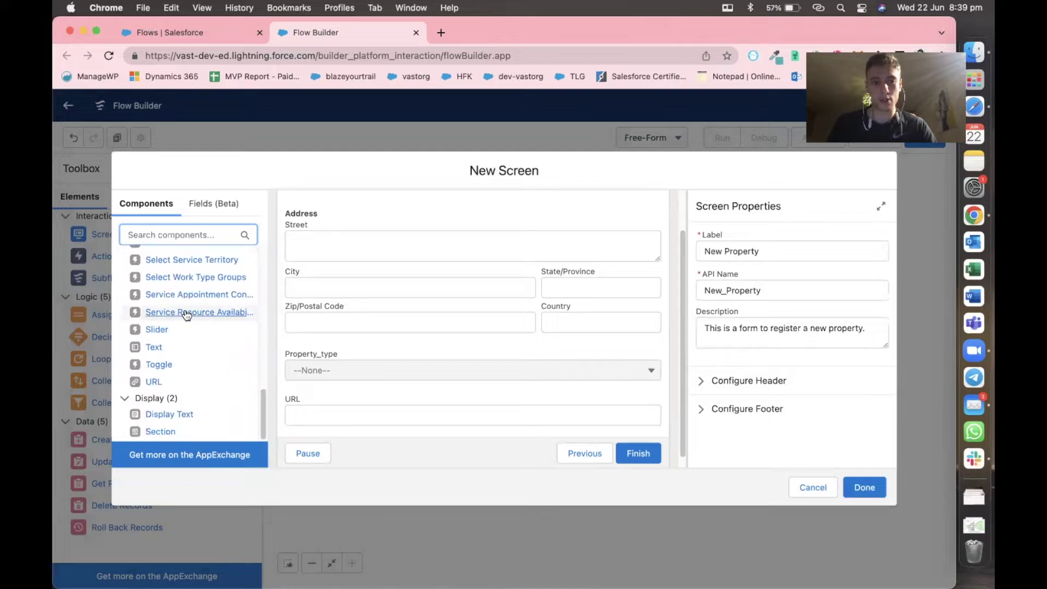
{"action": "scroll", "coordinate": [186, 315], "scroll_direction": "up", "scroll_amount": 10}
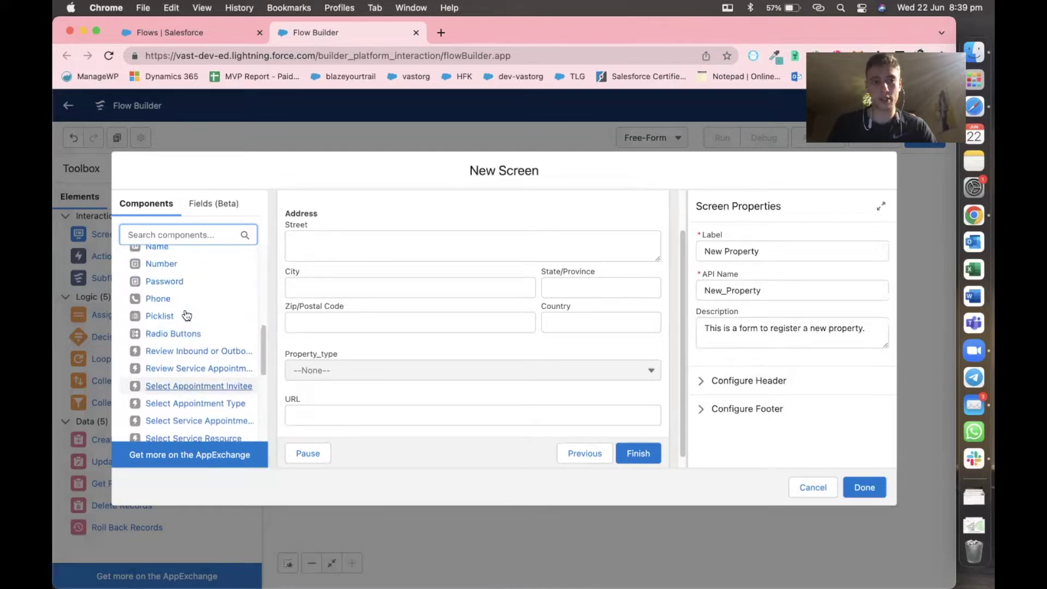
Add a Number field labelled Pricing below URL and close the screen editor with Done.
{"action": "left_click_drag", "start_coordinate": [173, 317], "coordinate": [334, 422]}
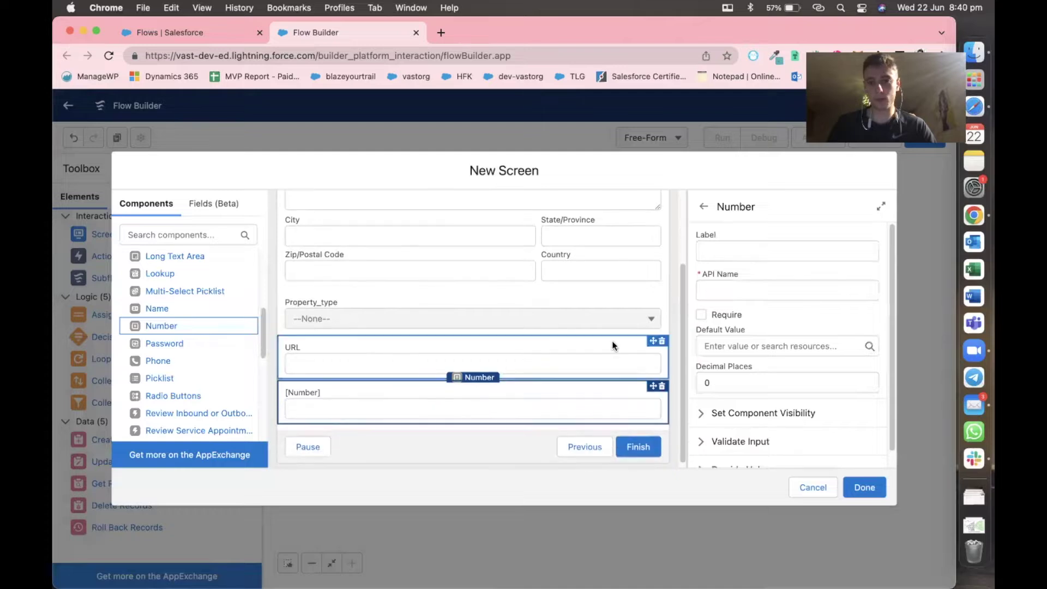
{"action": "left_click", "coordinate": [719, 254]}
{"action": "type", "text": "Proc"}
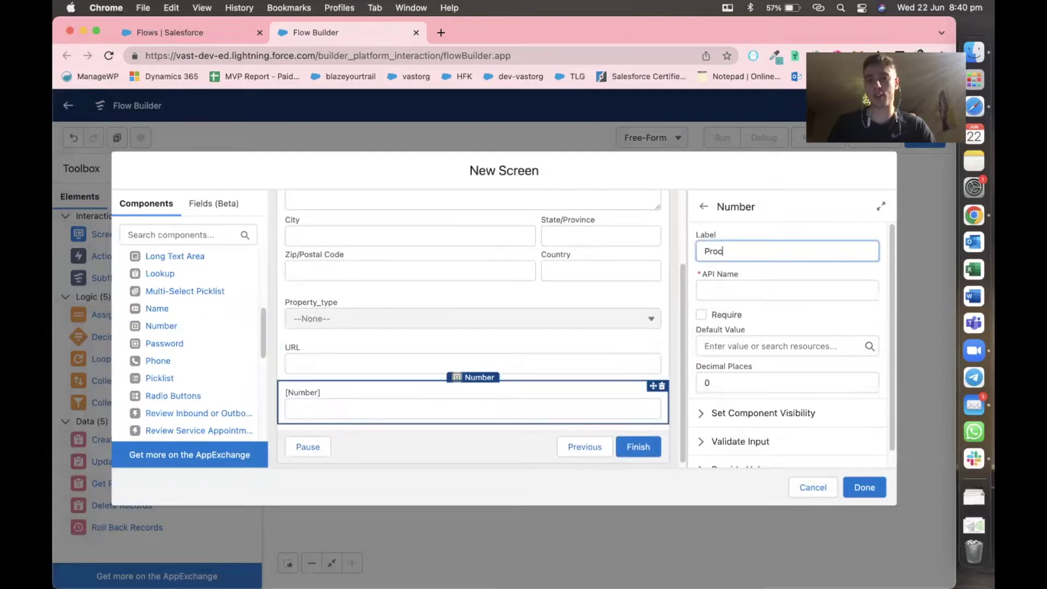
{"action": "type", "text": "cing"}
{"action": "left_click", "coordinate": [738, 237]}
{"action": "scroll", "coordinate": [738, 238], "scroll_direction": "down", "scroll_amount": 1}
{"action": "scroll", "coordinate": [738, 238], "scroll_direction": "up", "scroll_amount": 1}
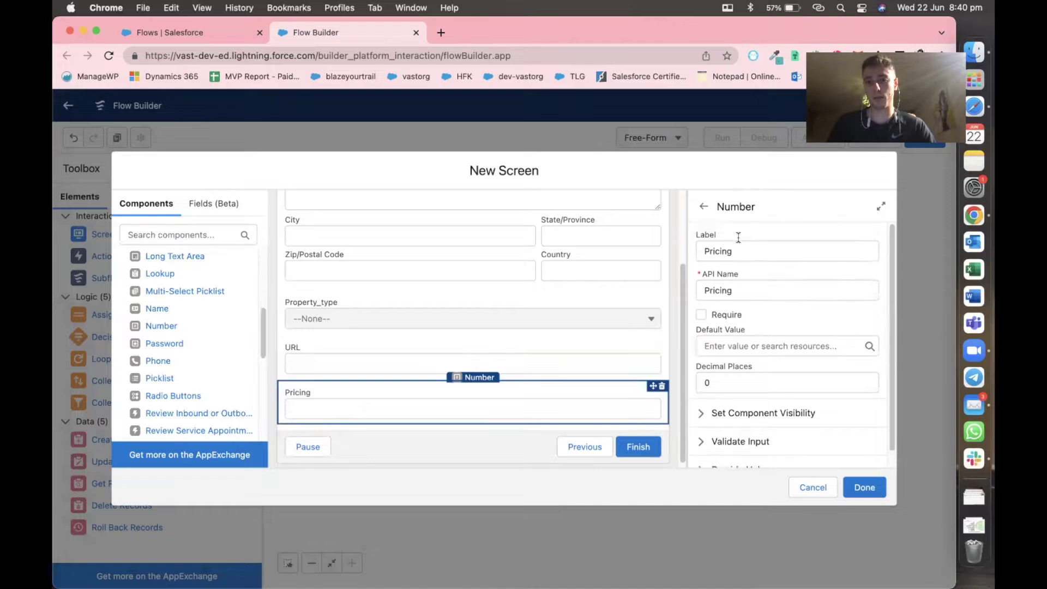
{"action": "left_click", "coordinate": [865, 487]}
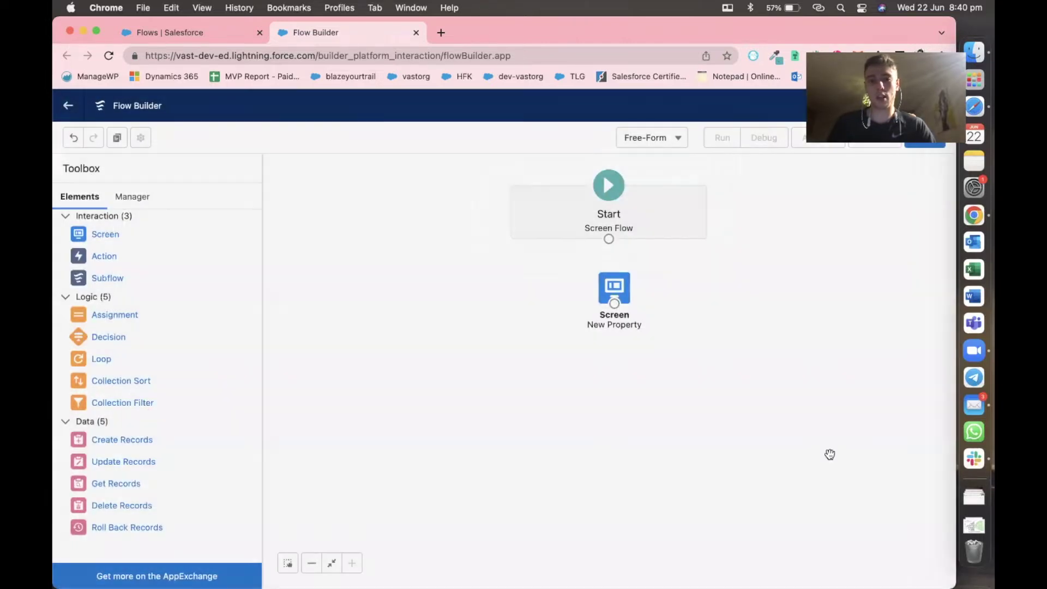
Wire Start to the New Property screen and save the flow with label RegisterProperty.
{"action": "left_click_drag", "start_coordinate": [627, 290], "coordinate": [622, 298]}
{"action": "left_click_drag", "start_coordinate": [608, 239], "coordinate": [608, 311]}
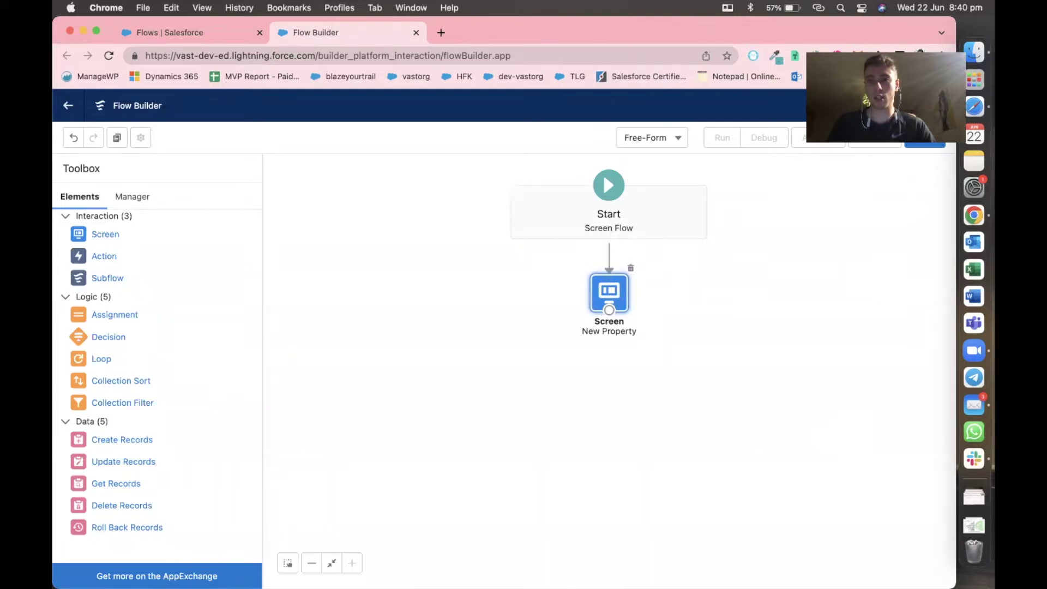
{"action": "left_click", "coordinate": [913, 137]}
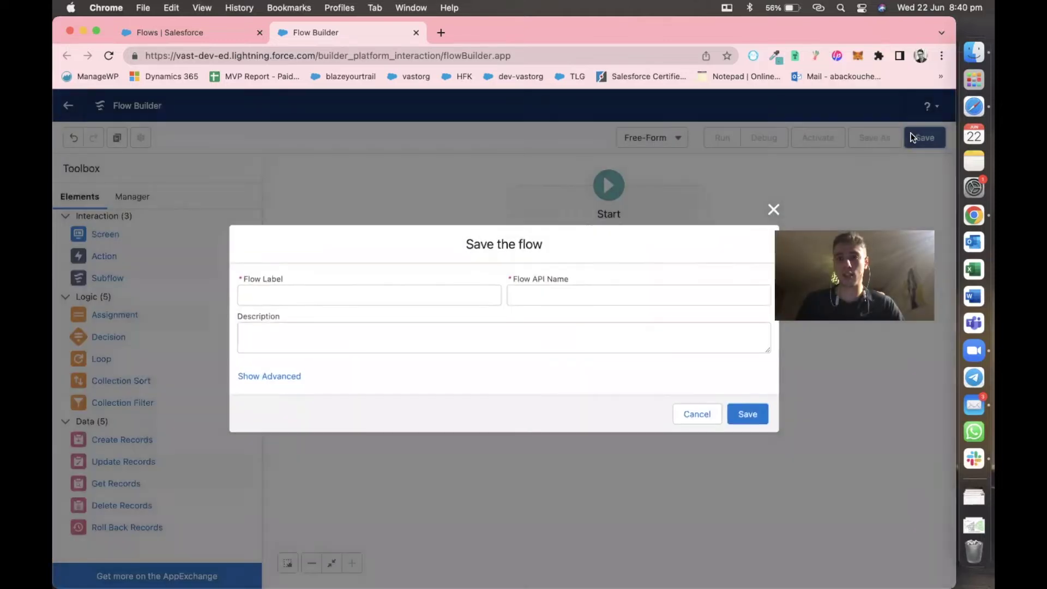
{"action": "left_click", "coordinate": [350, 292]}
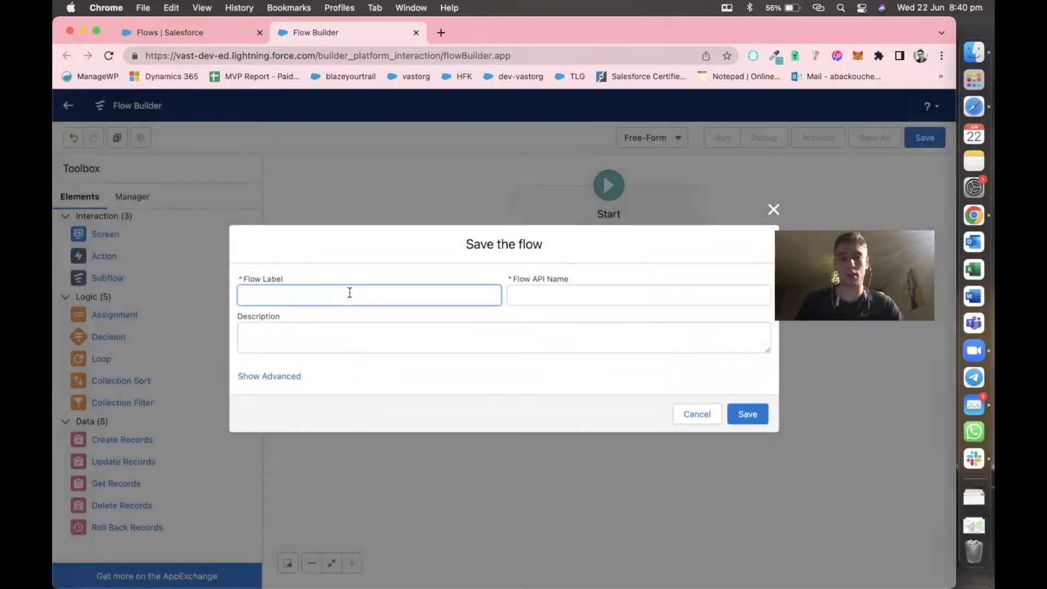
{"action": "type", "text": "RegisterP"}
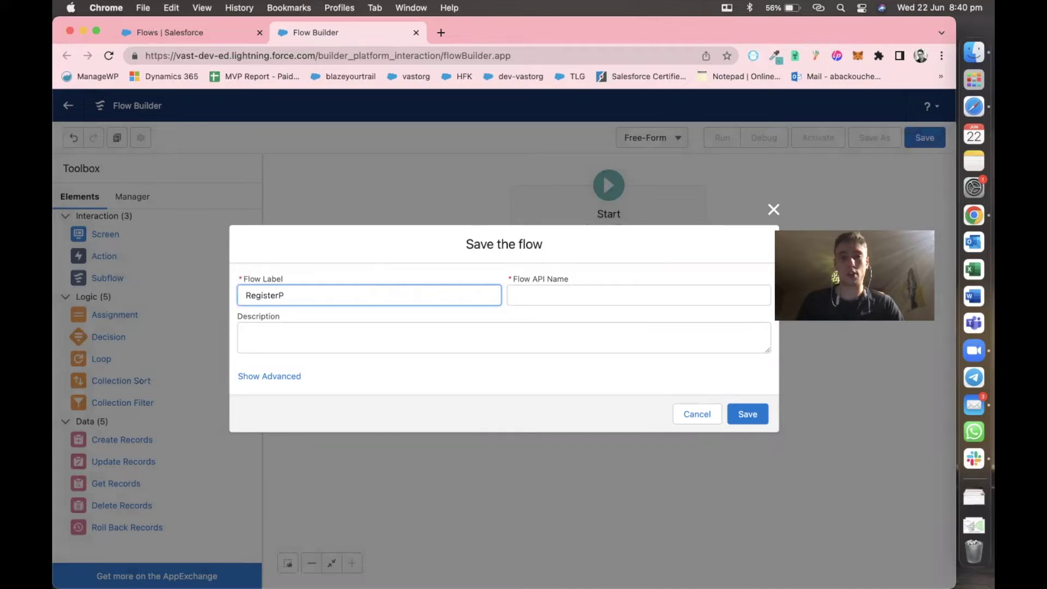
{"action": "type", "text": "roperty"}
{"action": "left_click", "coordinate": [376, 279]}
{"action": "left_click", "coordinate": [745, 414]}
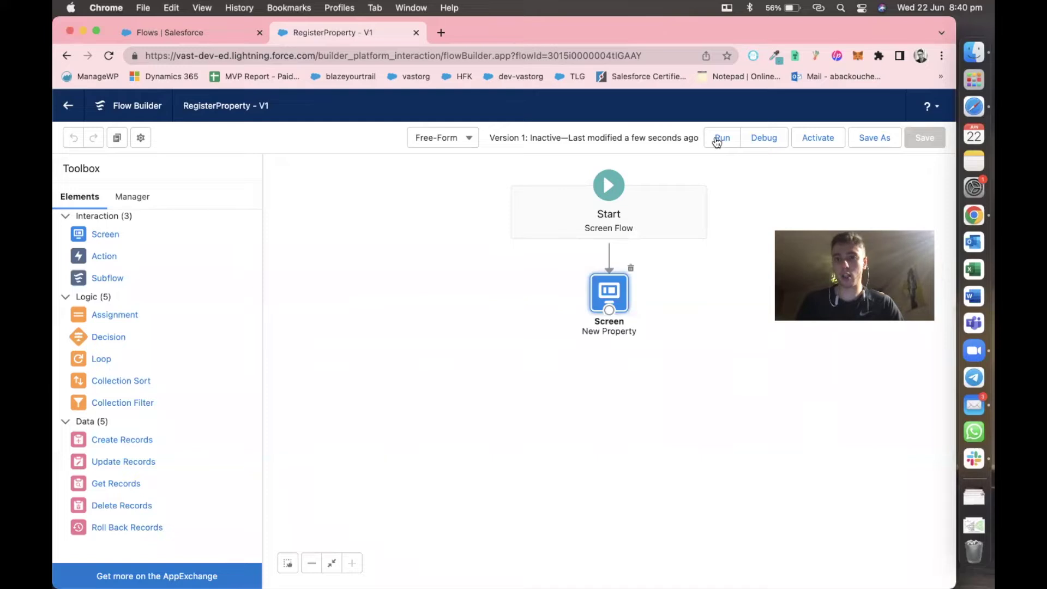
Run RegisterProperty in Debug mode to open its New Property form.
{"action": "left_click", "coordinate": [770, 141]}
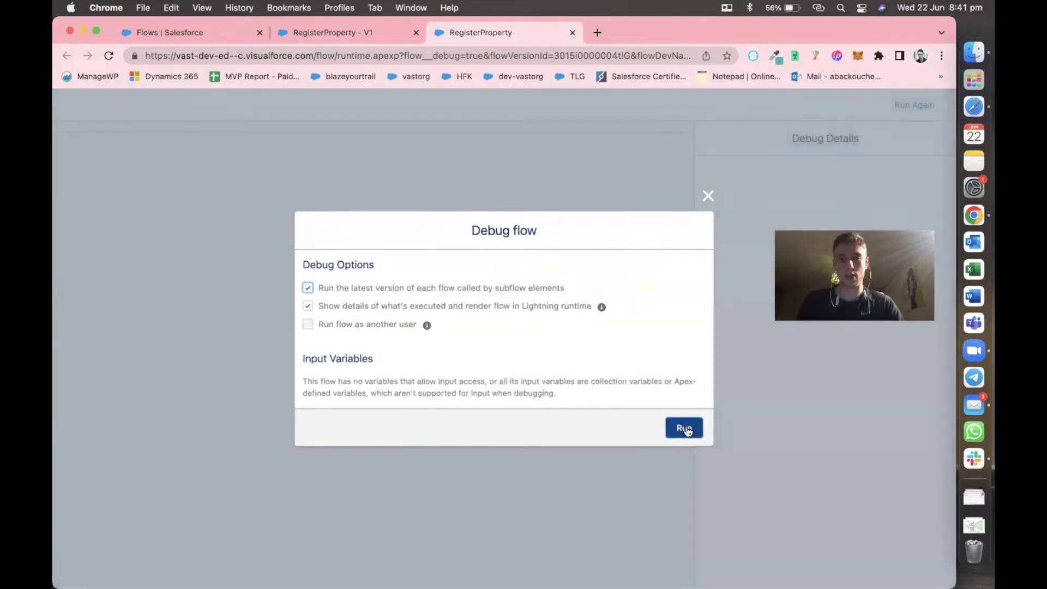
{"action": "left_click", "coordinate": [685, 427]}
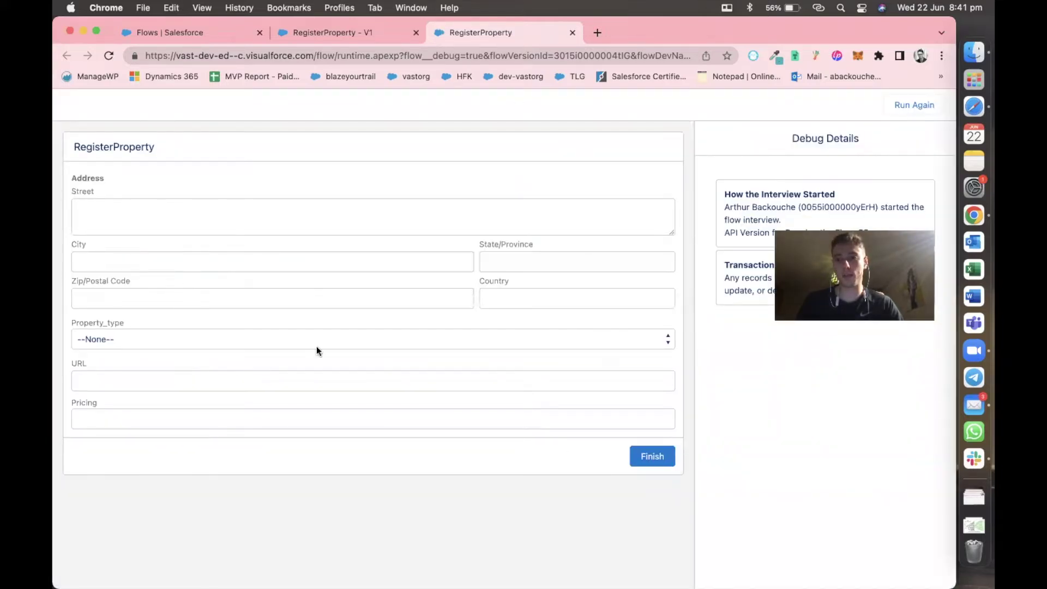
Enter the street 123 Pitt Street and the city Sydney in the debug form.
{"action": "left_click", "coordinate": [144, 215]}
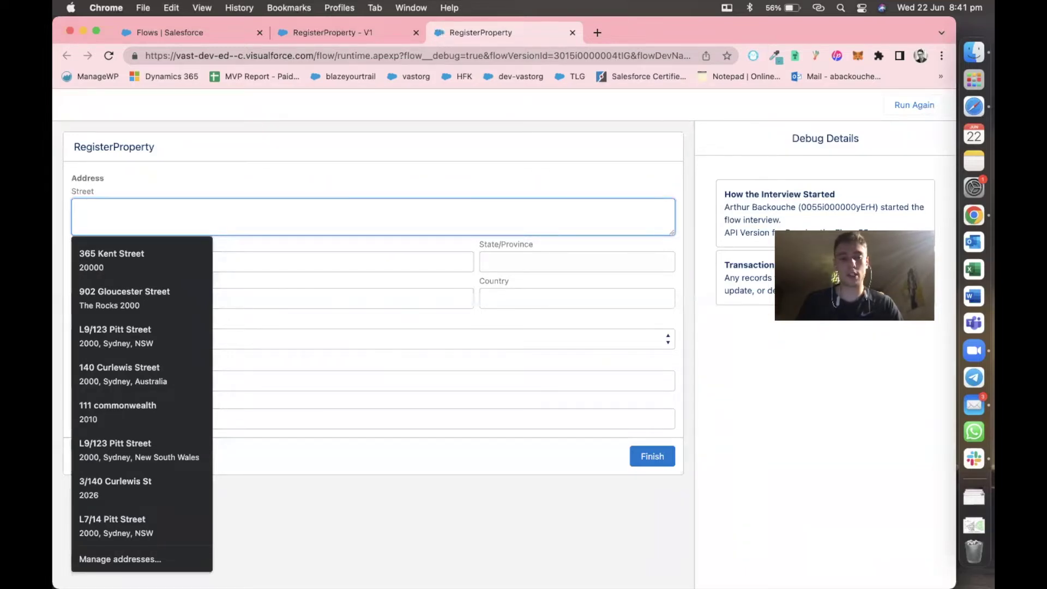
{"action": "type", "text": "1234"}
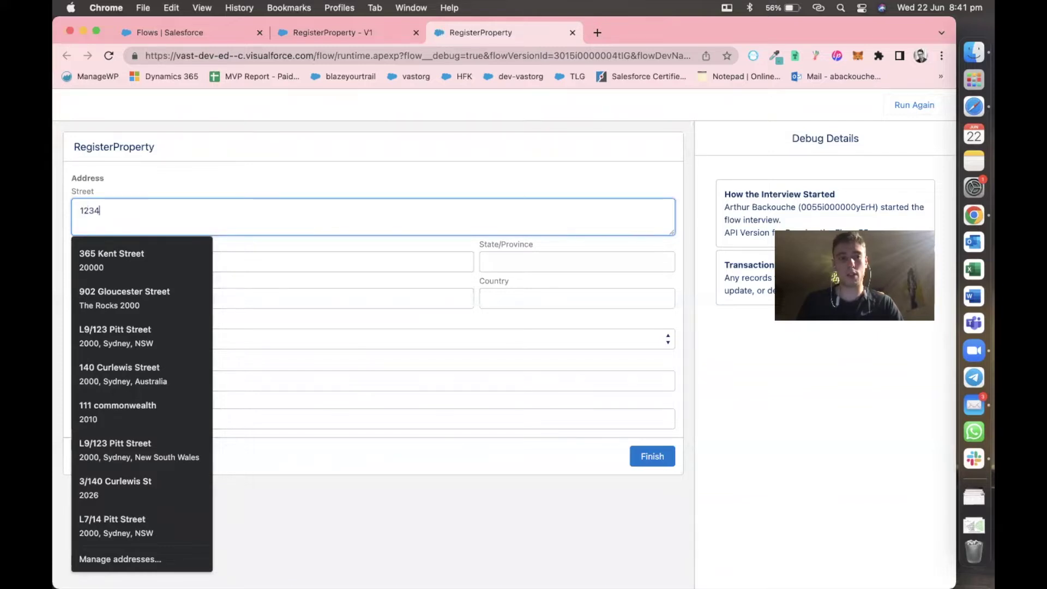
{"action": "key", "text": "BackSpace"}
{"action": "type", "text": "3 Pitt Street"}
{"action": "left_click", "coordinate": [180, 183]}
{"action": "left_click", "coordinate": [142, 256]}
{"action": "type", "text": "Sydney"}
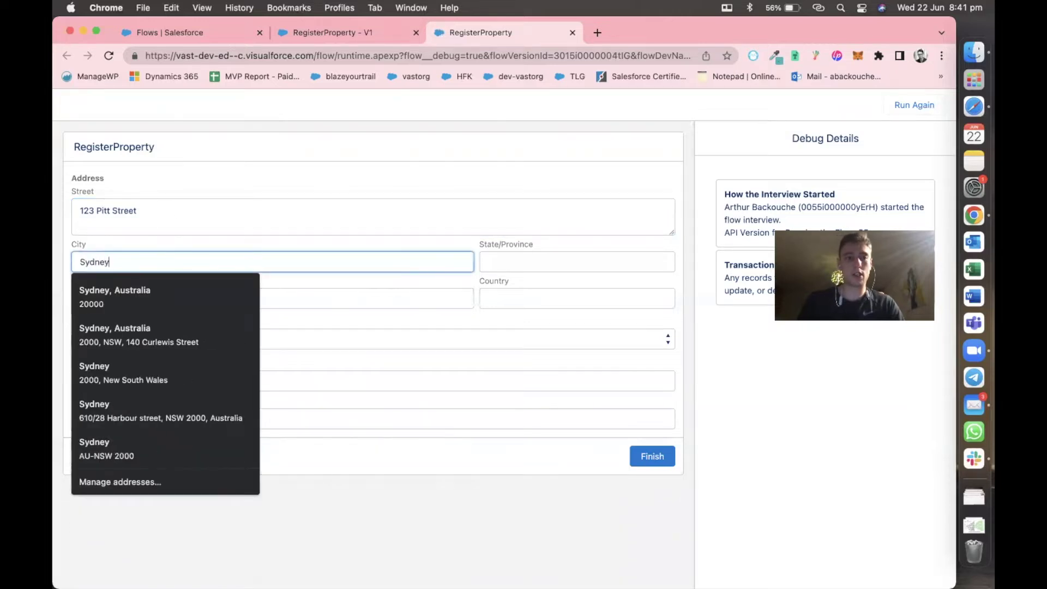
Fill in state NSW, postal code 2000 and country Australia.
{"action": "key", "text": "Tab"}
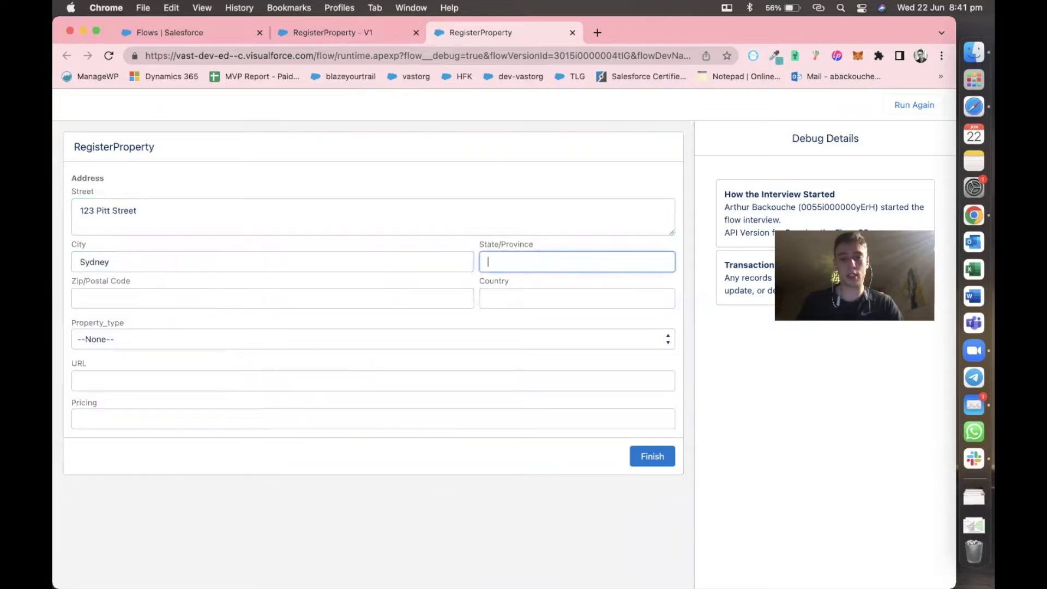
{"action": "type", "text": "NSW"}
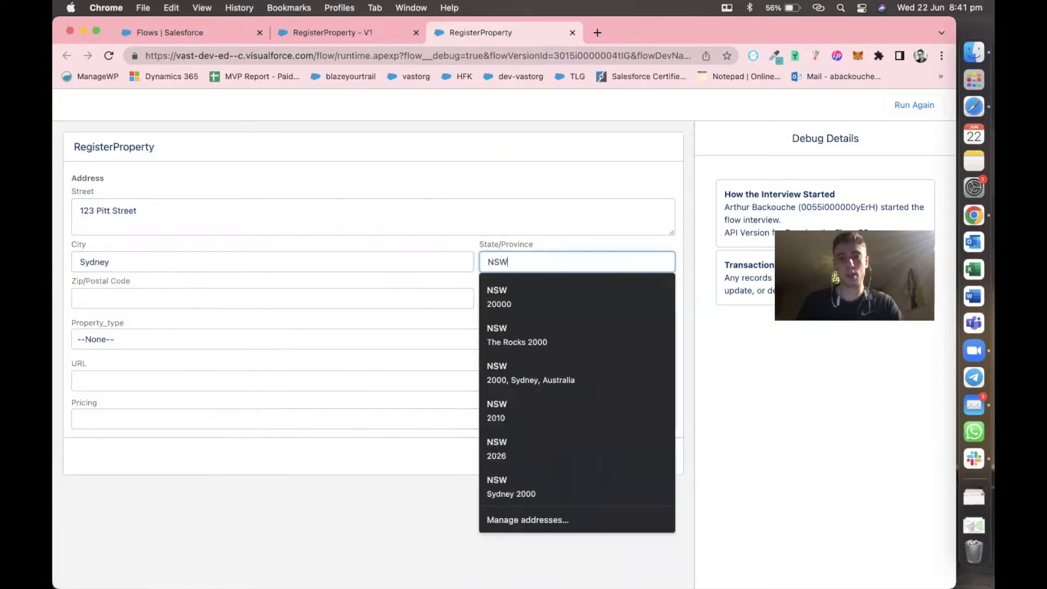
{"action": "key", "text": "Tab"}
{"action": "type", "text": "2000"}
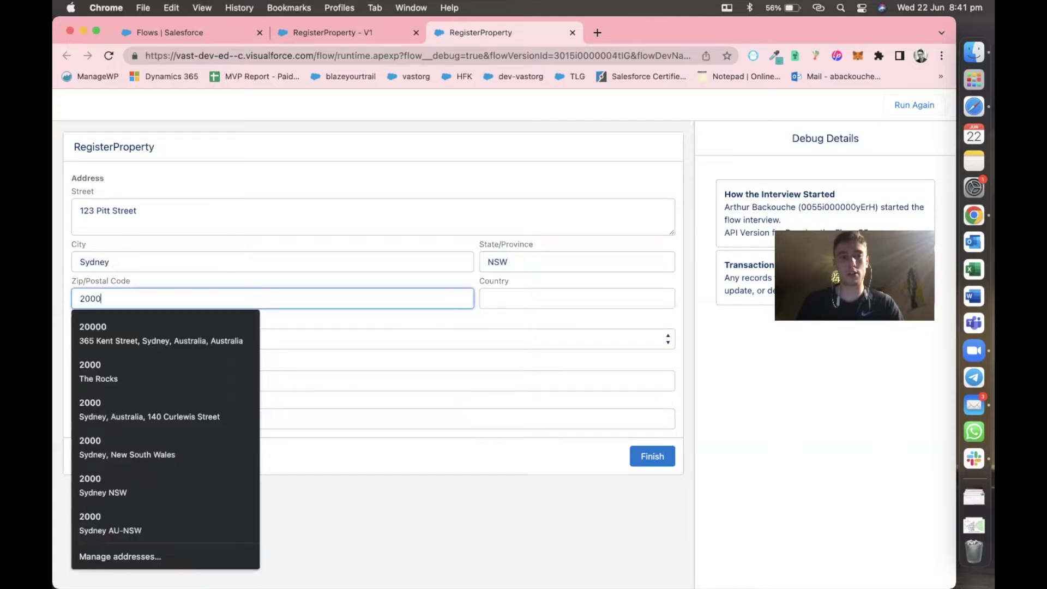
{"action": "left_click", "coordinate": [516, 299]}
{"action": "type", "text": "Au"}
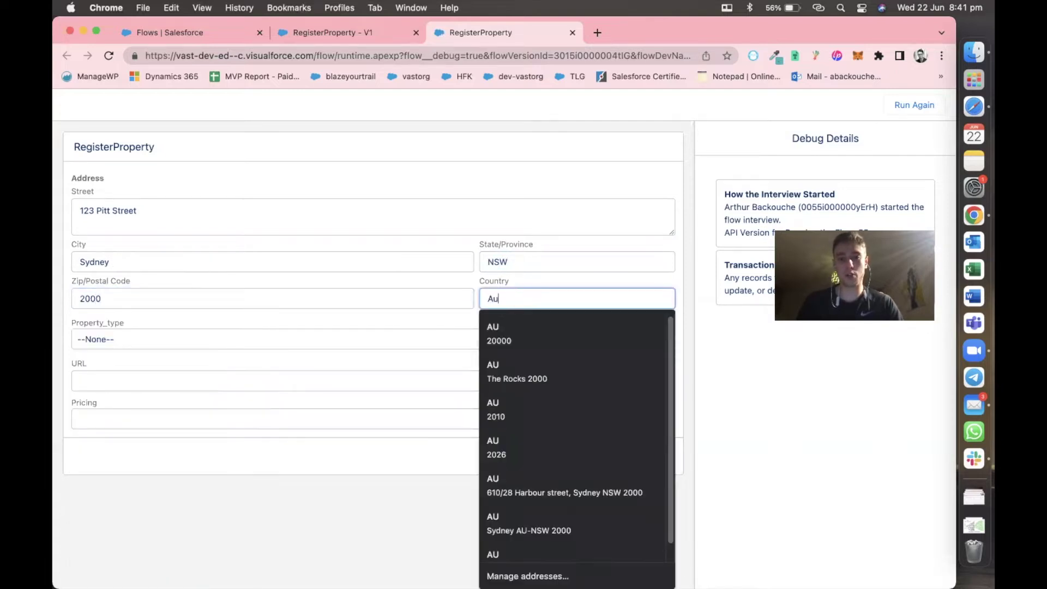
{"action": "type", "text": "stralia"}
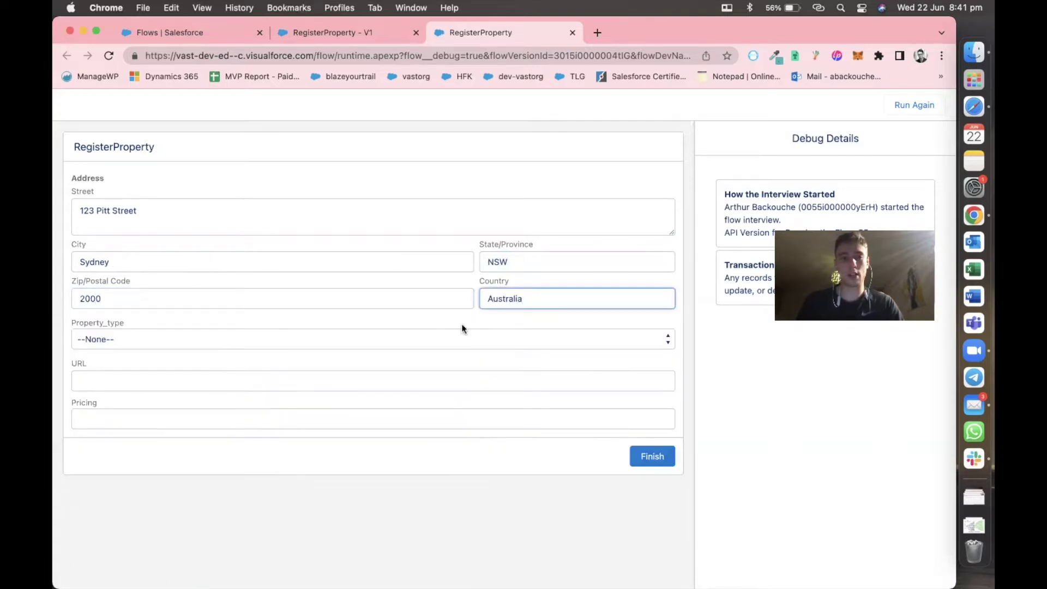
Choose House as the Property_type.
{"action": "left_click", "coordinate": [346, 340]}
{"action": "left_click", "coordinate": [328, 375]}
{"action": "left_click", "coordinate": [274, 378]}
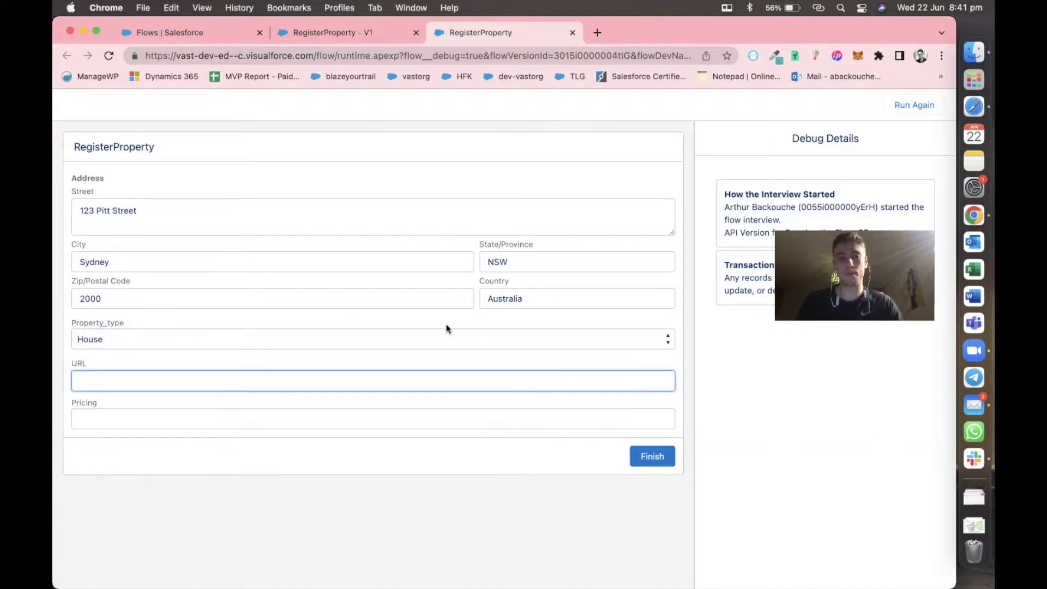
{"action": "left_click", "coordinate": [598, 32]}
{"action": "type", "text": "google"}
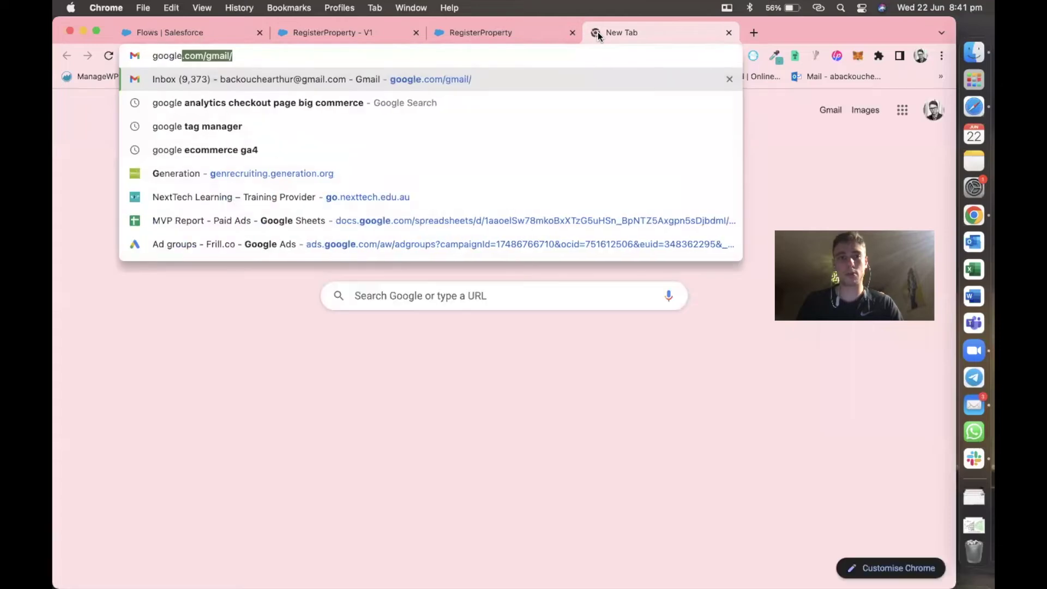
{"action": "key", "text": "Return"}
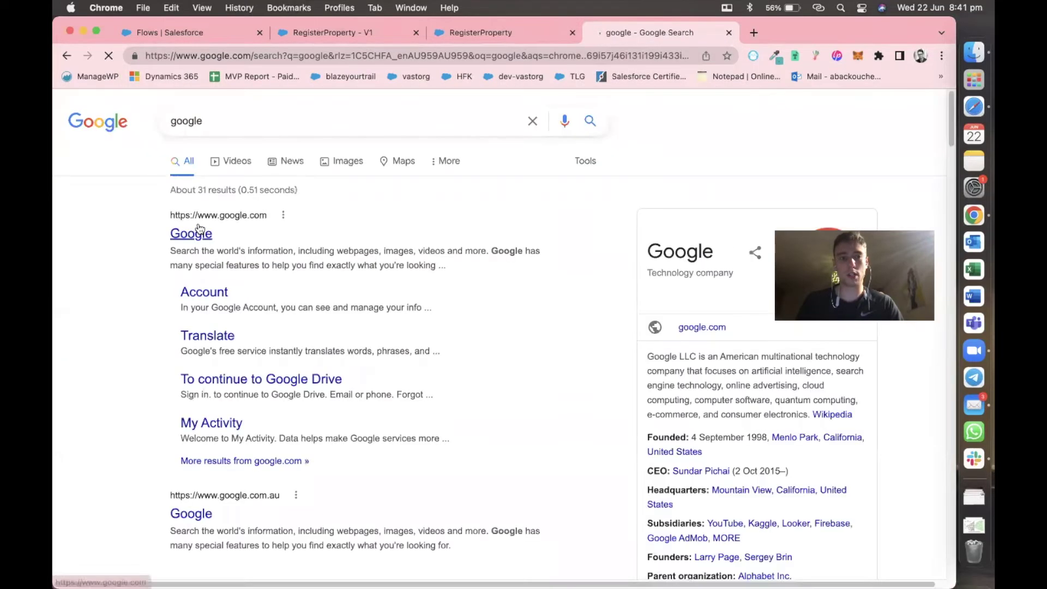
{"action": "left_click", "coordinate": [189, 232]}
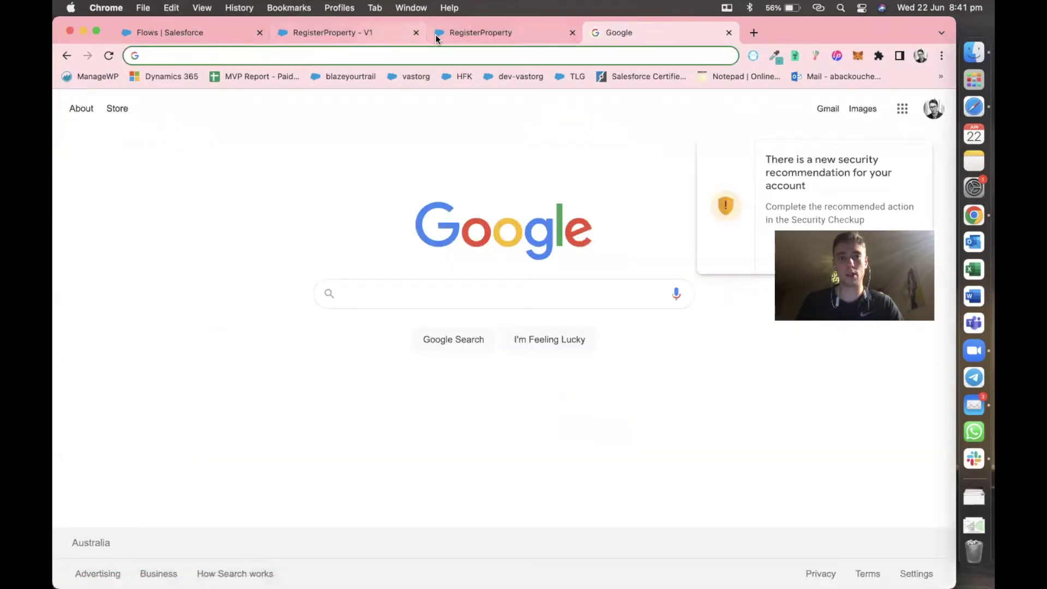
{"action": "left_click", "coordinate": [435, 34]}
{"action": "type", "text": "https://www.google.com/"}
{"action": "left_click", "coordinate": [151, 413]}
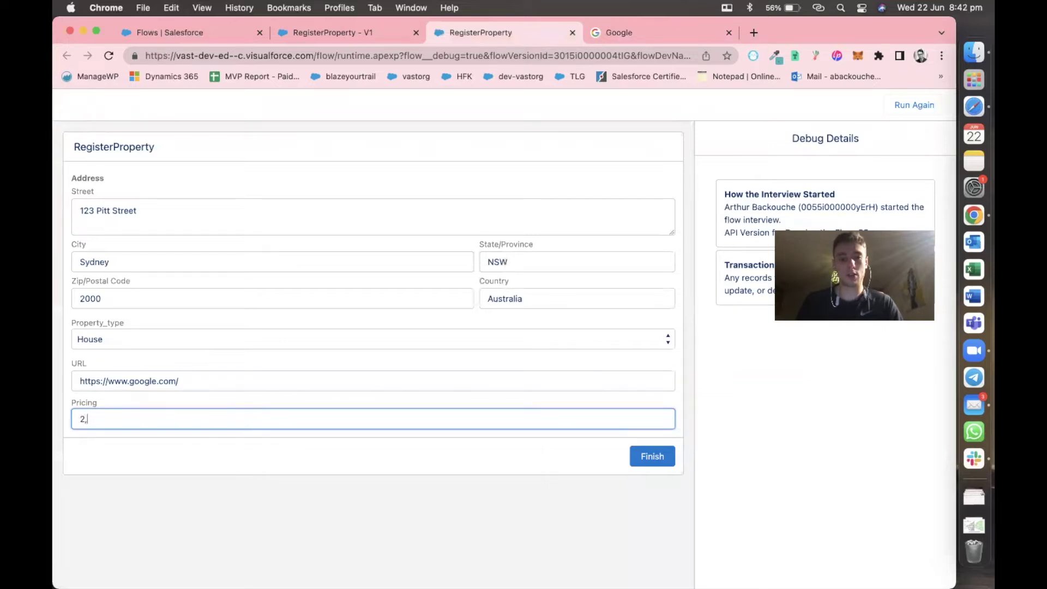
Set Pricing to 2,000,000, removing the extra zero.
{"action": "type", "text": "20,000,"}
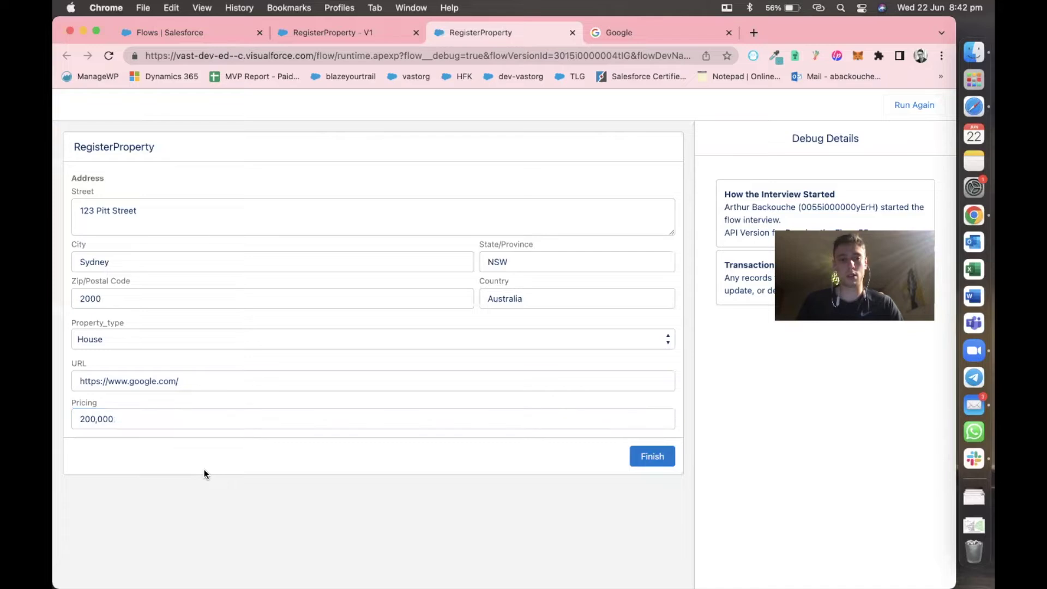
{"action": "type", "text": "00"}
{"action": "left_click", "coordinate": [224, 449]}
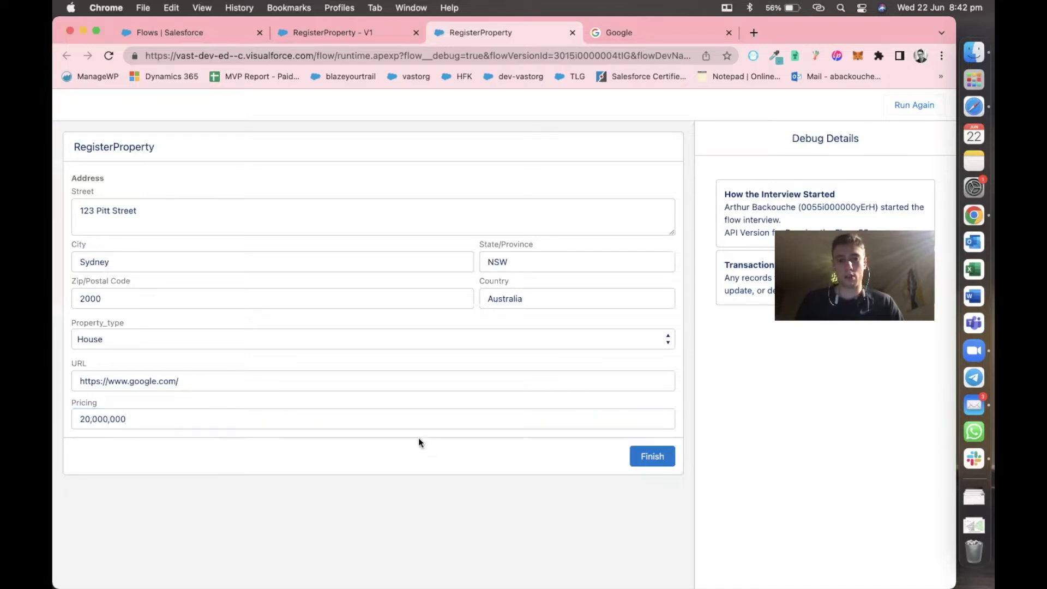
{"action": "left_click", "coordinate": [107, 425]}
{"action": "key", "text": "BackSpace"}
{"action": "left_click", "coordinate": [205, 439]}
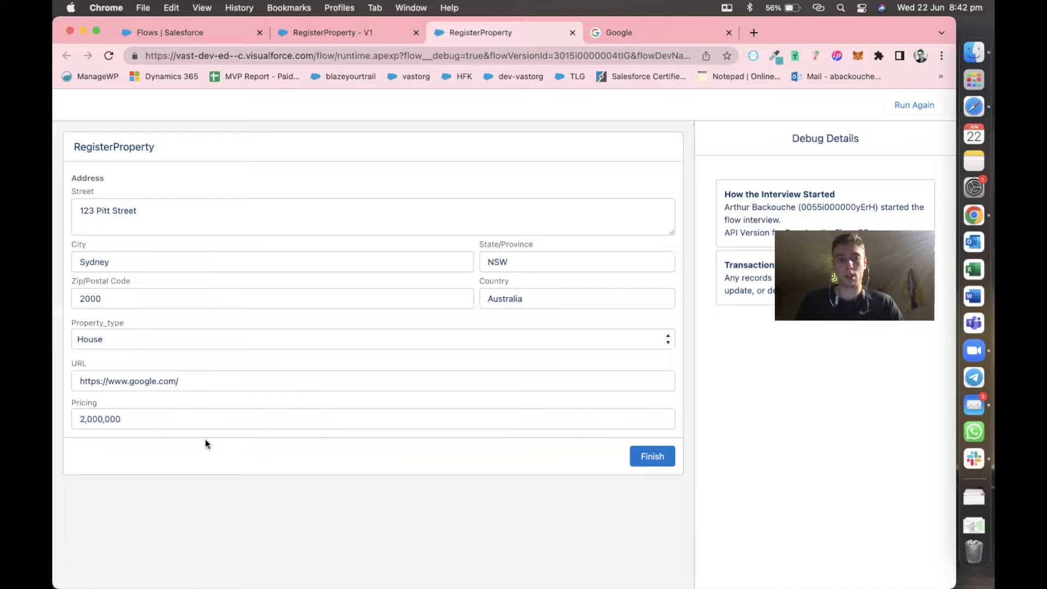
Finish the debug run, decline the address prompt, and return to RegisterProperty - V1.
{"action": "left_click", "coordinate": [637, 457]}
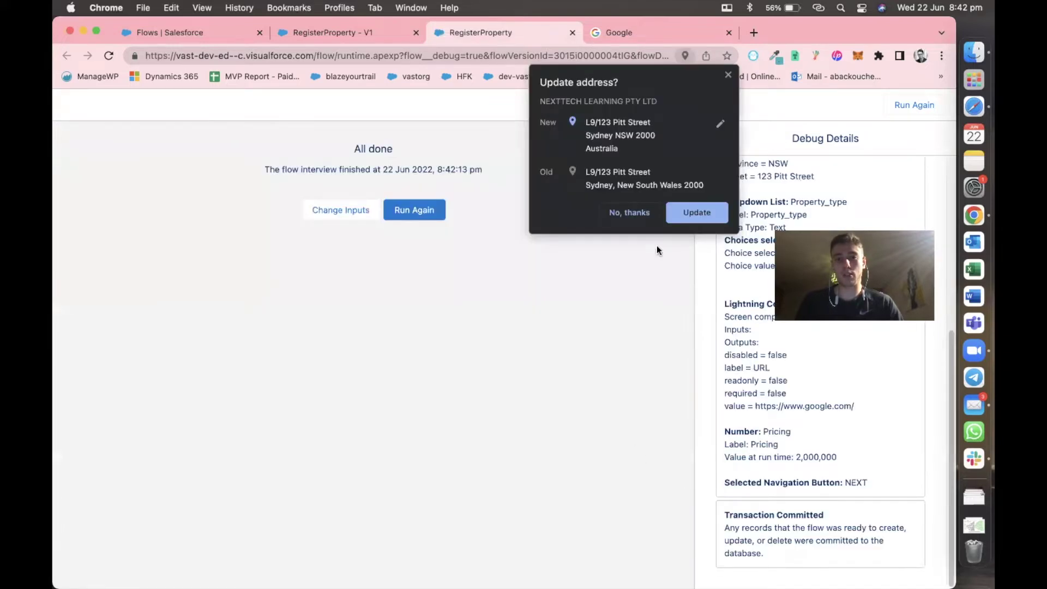
{"action": "left_click", "coordinate": [629, 213]}
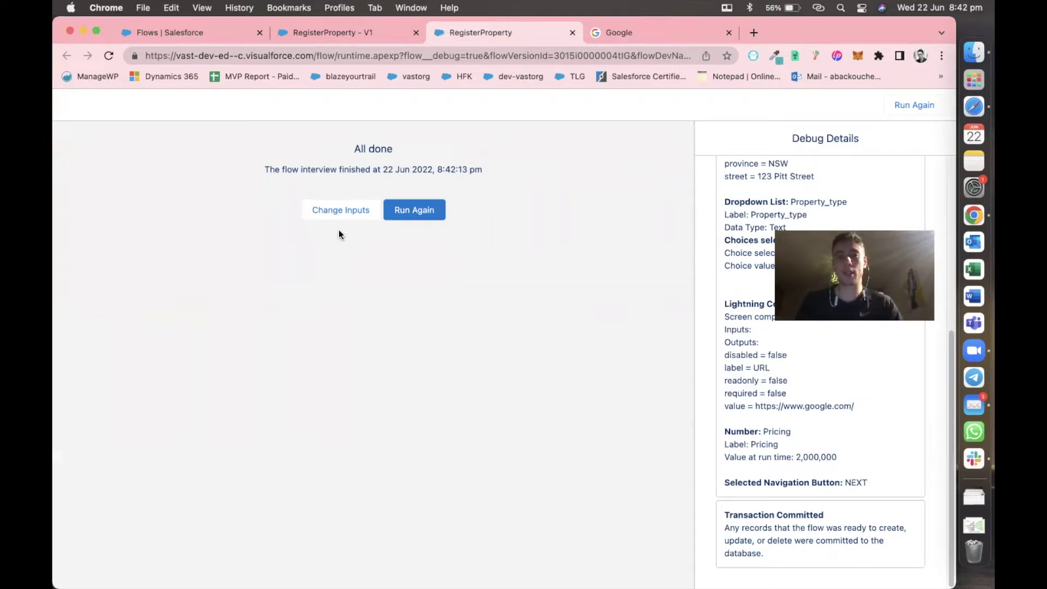
{"action": "left_click", "coordinate": [334, 33]}
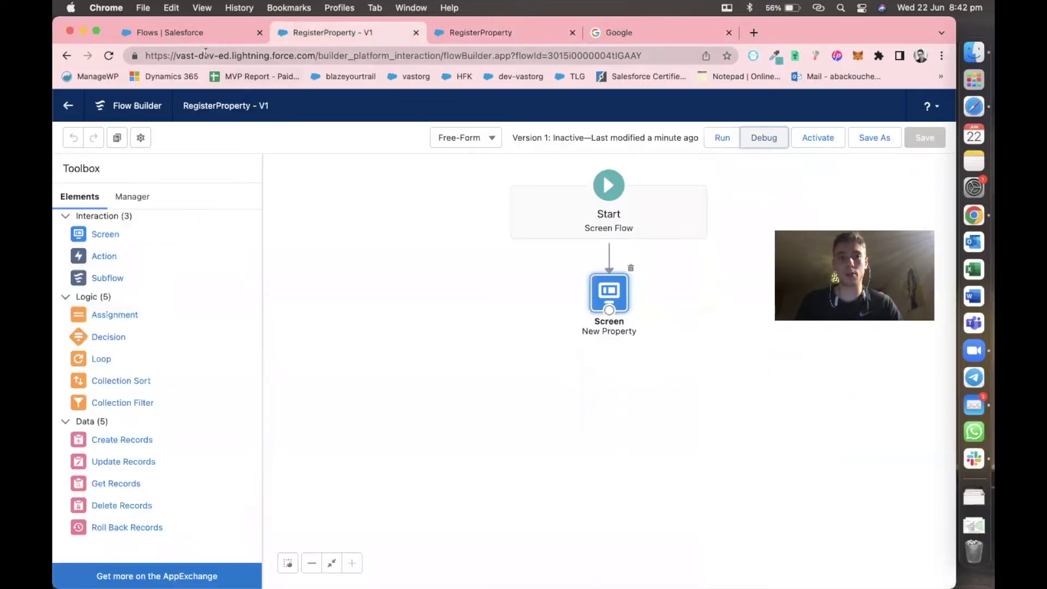
Begin a new custom object from Object Manager's Create menu.
{"action": "left_click", "coordinate": [490, 30]}
{"action": "left_click", "coordinate": [207, 32]}
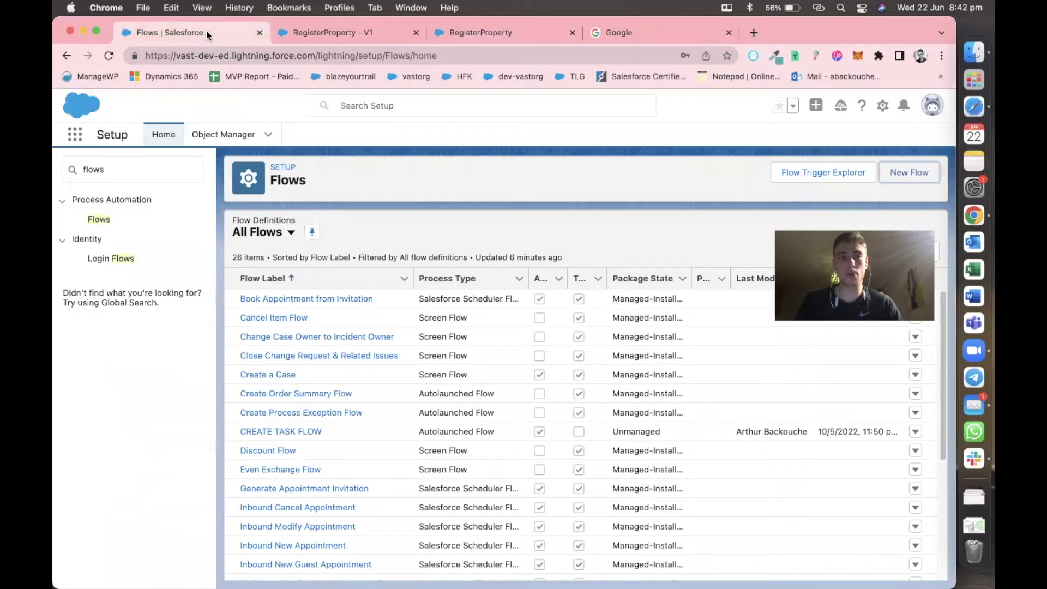
{"action": "left_click", "coordinate": [156, 173]}
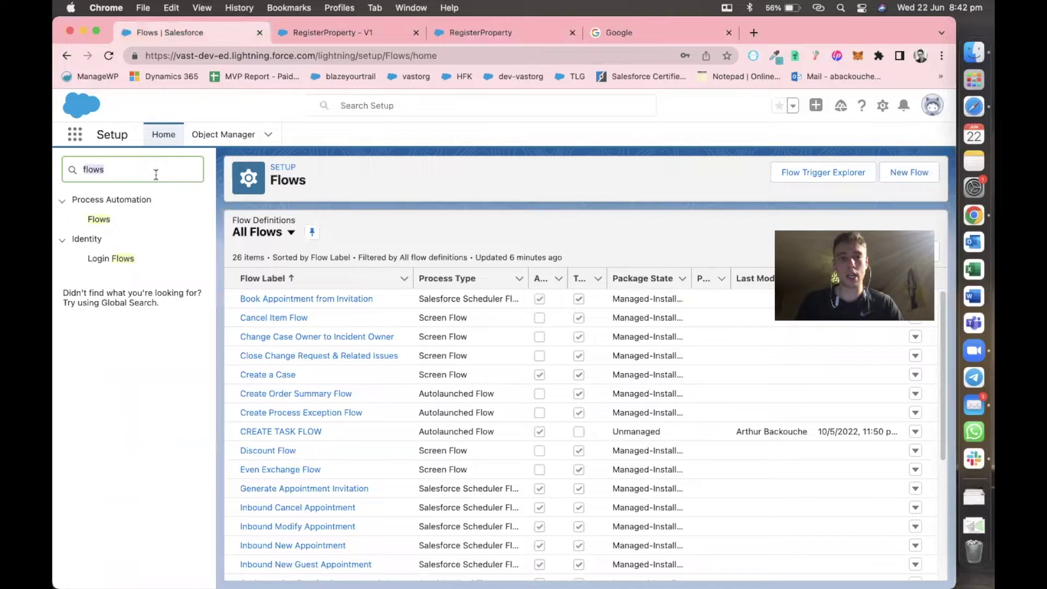
{"action": "left_click", "coordinate": [216, 136]}
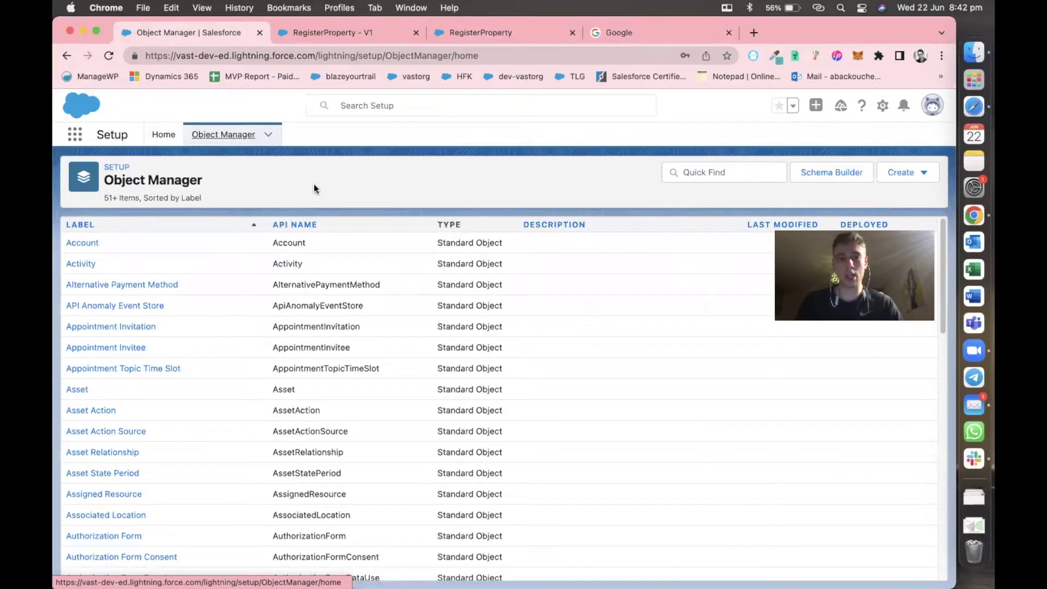
{"action": "left_click", "coordinate": [909, 174]}
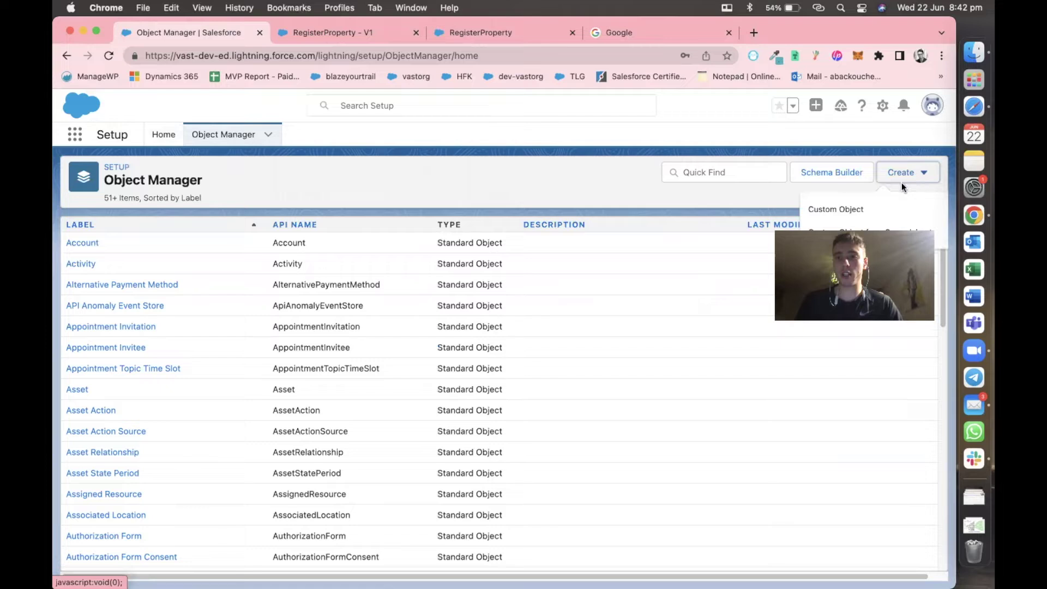
{"action": "left_click", "coordinate": [872, 208]}
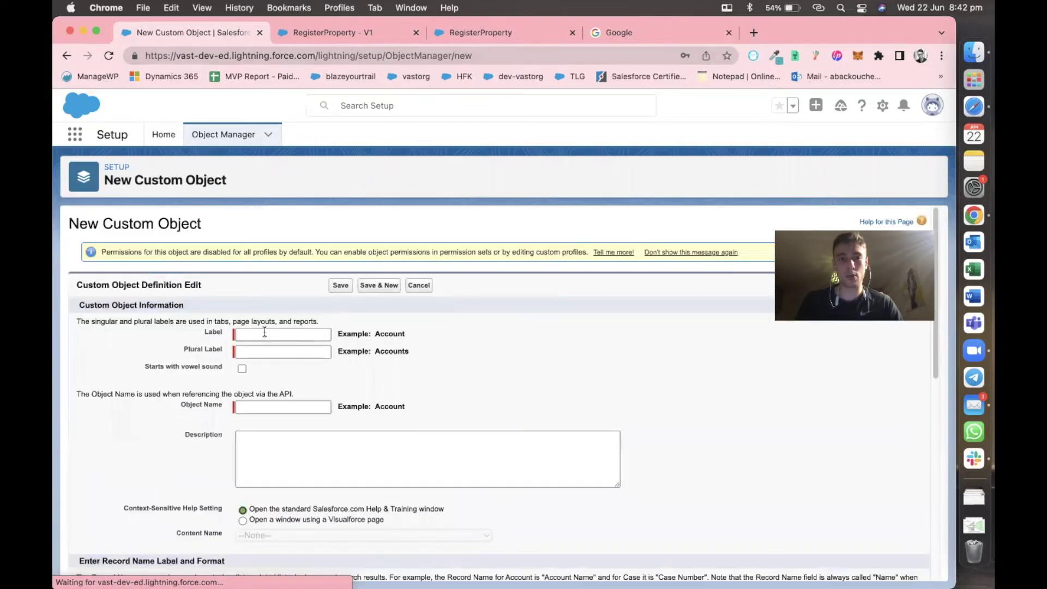
Enter Property as the object label.
{"action": "left_click", "coordinate": [264, 332]}
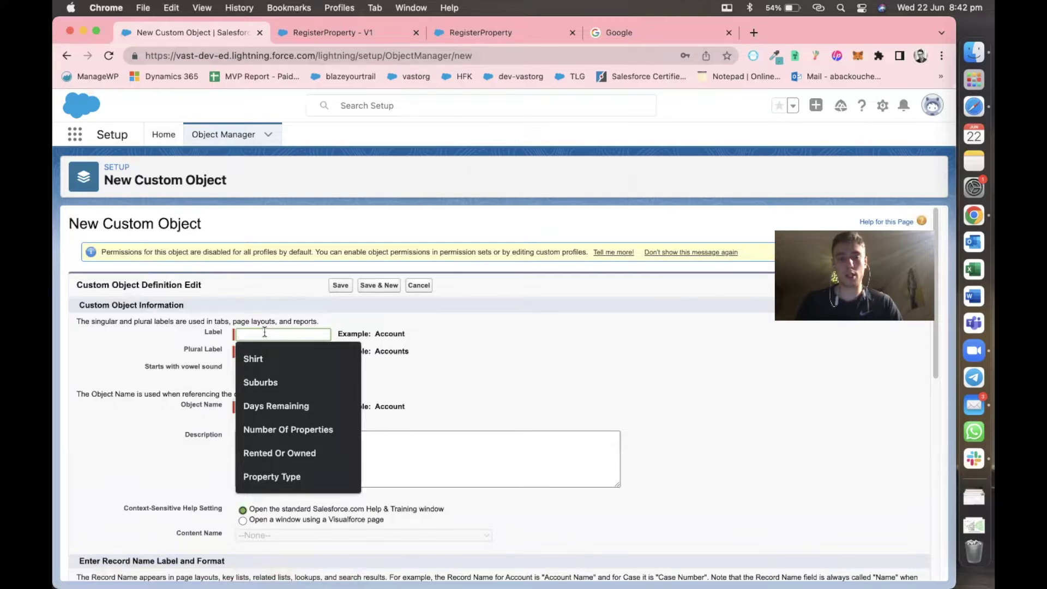
{"action": "type", "text": "RegisterPr"}
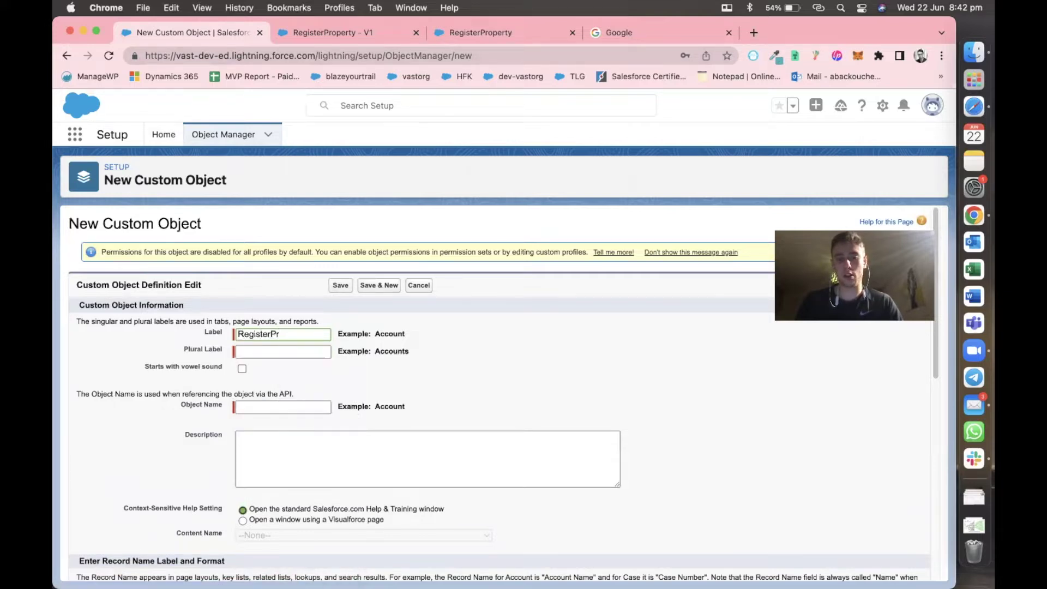
{"action": "key", "text": "super+a"}
{"action": "key", "text": "BackSpace"}
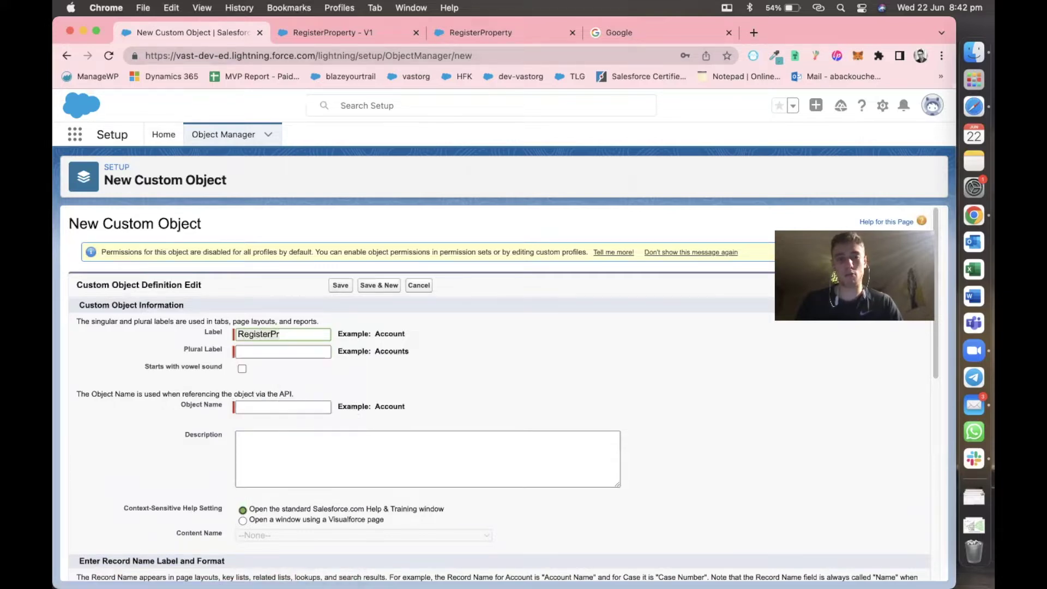
{"action": "type", "text": "Property"}
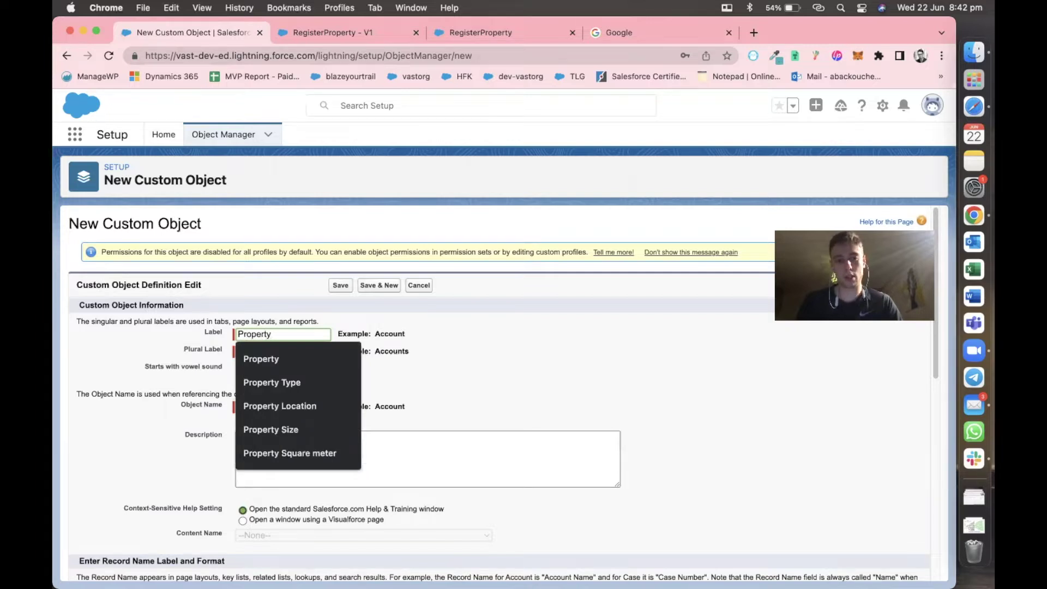
{"action": "left_click", "coordinate": [152, 352]}
{"action": "double_click", "coordinate": [240, 336]}
{"action": "key", "text": "super+x"}
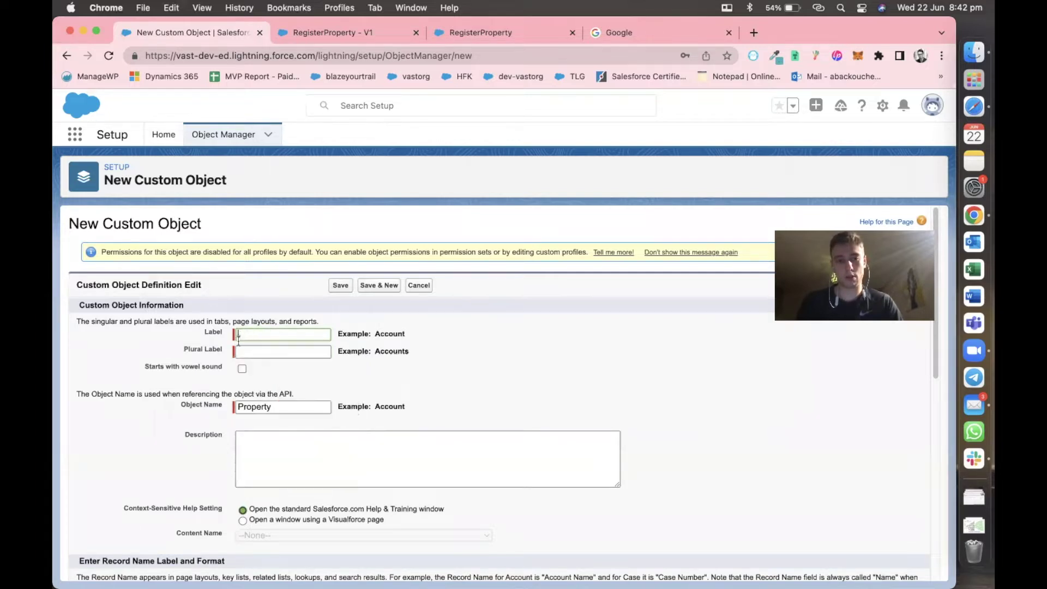
{"action": "key", "text": "super+v"}
{"action": "left_click", "coordinate": [183, 357]}
Set the plural label to Properties and save the Property object.
{"action": "key", "text": "super+v"}
{"action": "key", "text": "BackSpace"}
{"action": "type", "text": "ies"}
{"action": "left_click", "coordinate": [170, 350]}
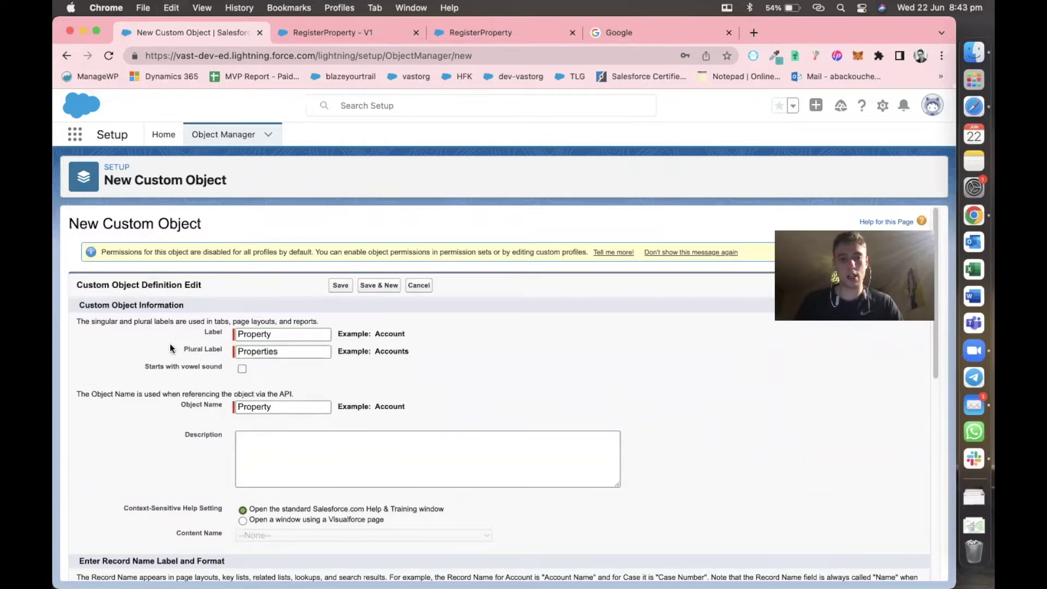
{"action": "scroll", "coordinate": [171, 349], "scroll_direction": "down", "scroll_amount": 5}
{"action": "scroll", "coordinate": [170, 349], "scroll_direction": "down", "scroll_amount": 3}
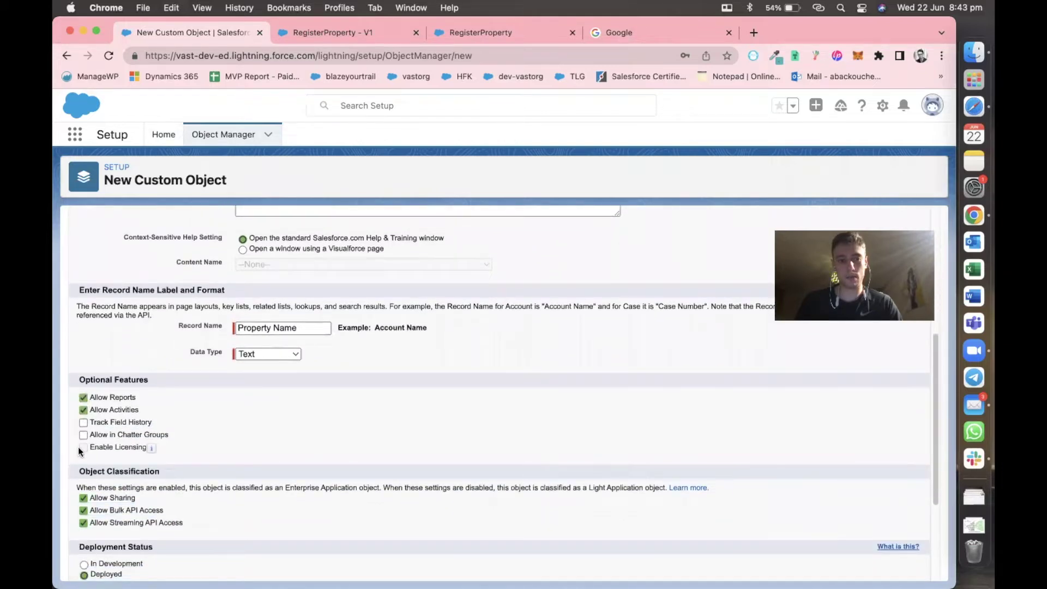
{"action": "scroll", "coordinate": [77, 446], "scroll_direction": "down", "scroll_amount": 4}
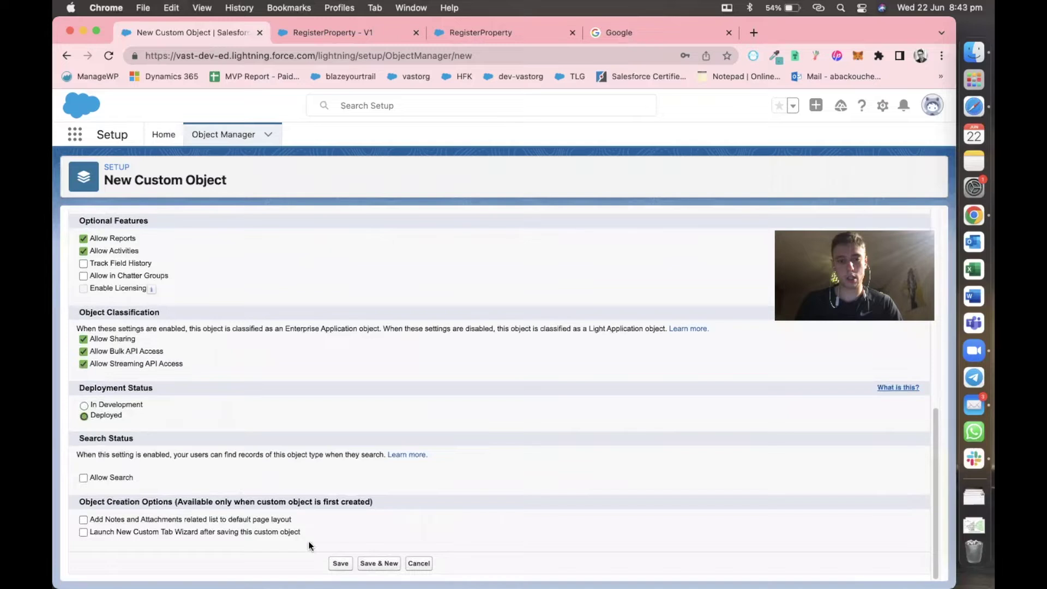
{"action": "left_click", "coordinate": [338, 564]}
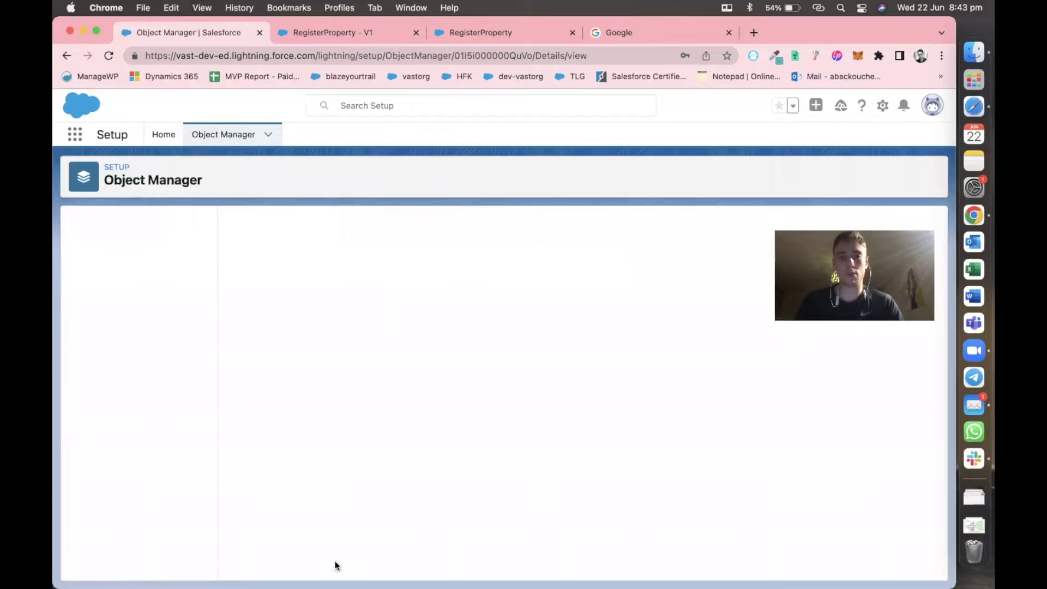
Start a new field on Property, then rerun the RegisterProperty flow in debug mode.
{"action": "left_click", "coordinate": [137, 261]}
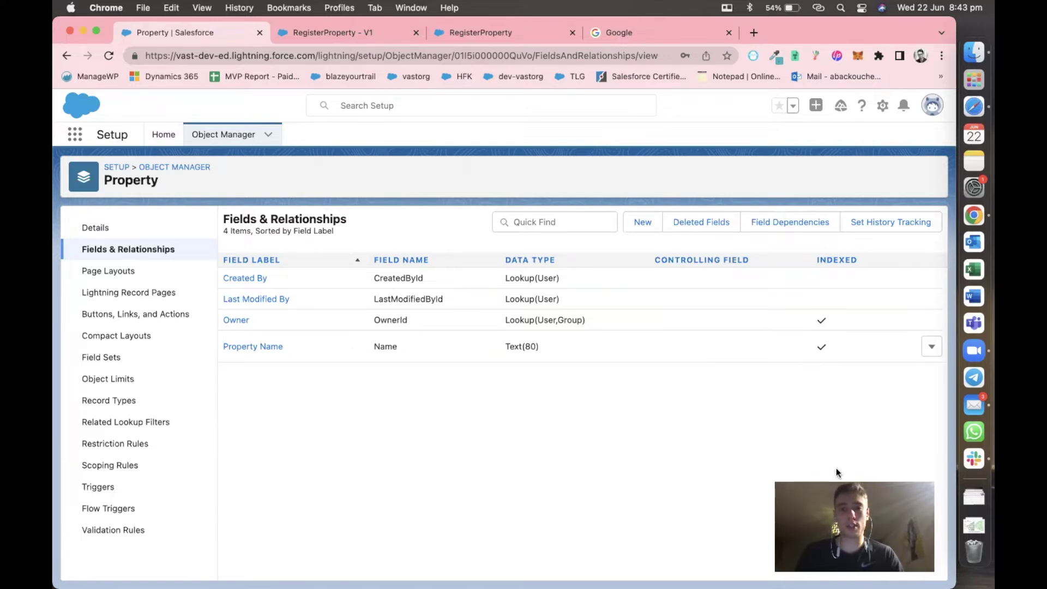
{"action": "left_click", "coordinate": [645, 222]}
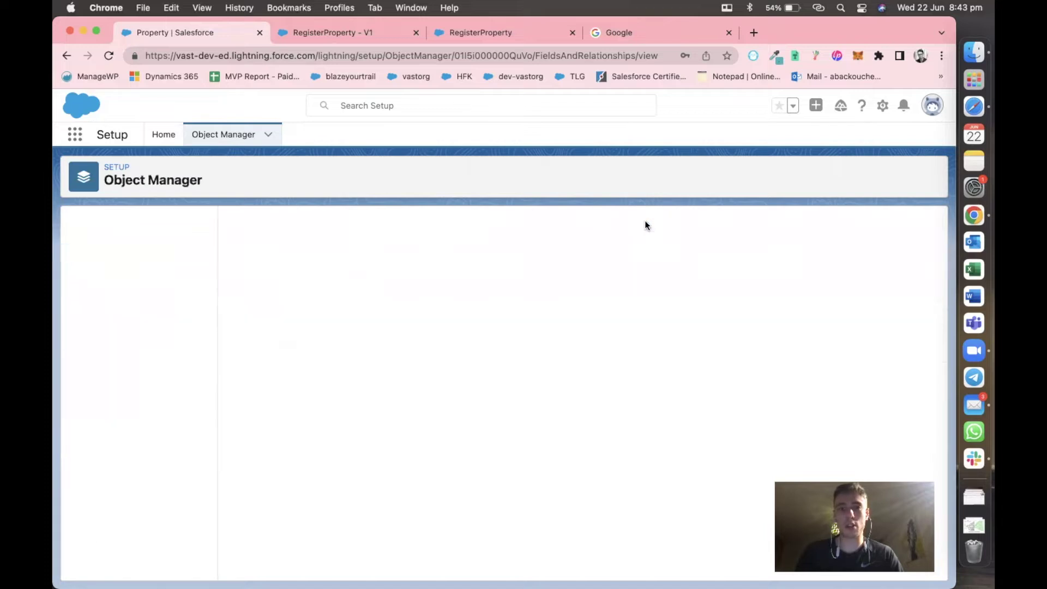
{"action": "left_click", "coordinate": [343, 38]}
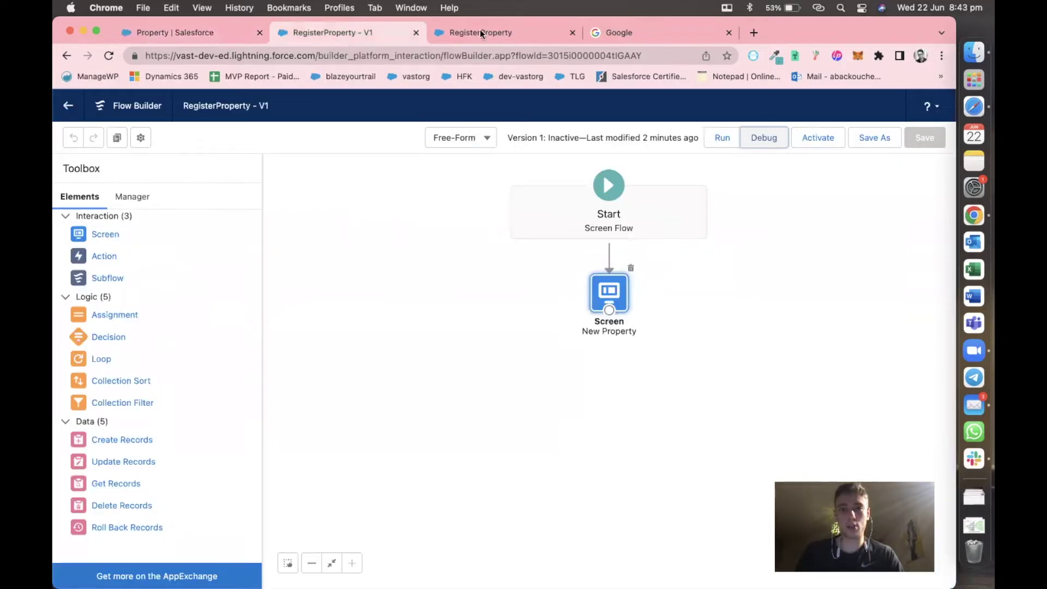
{"action": "left_click_drag", "start_coordinate": [500, 32], "coordinate": [359, 25]}
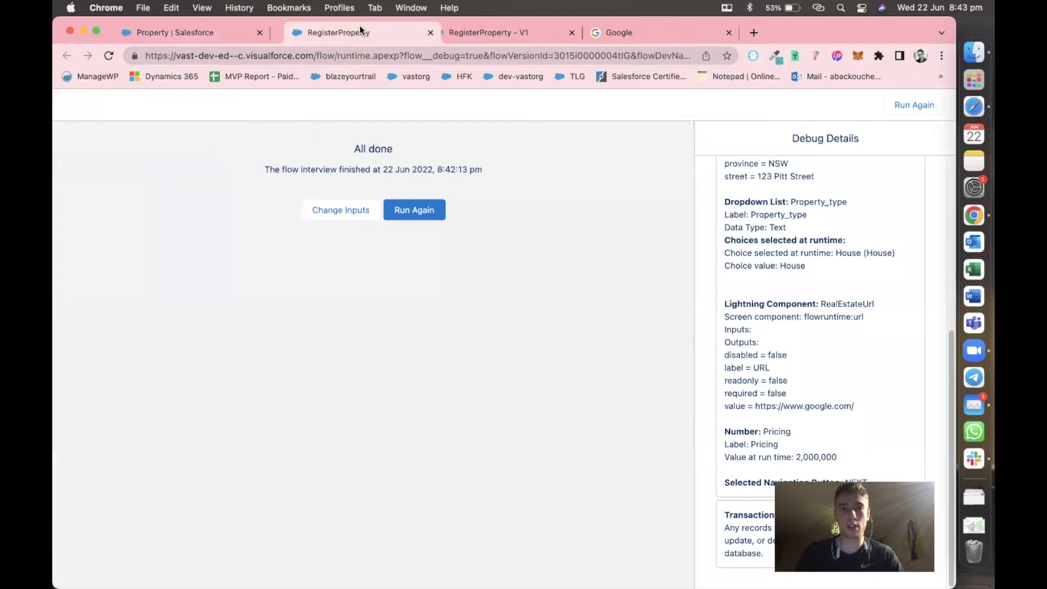
{"action": "left_click", "coordinate": [344, 212]}
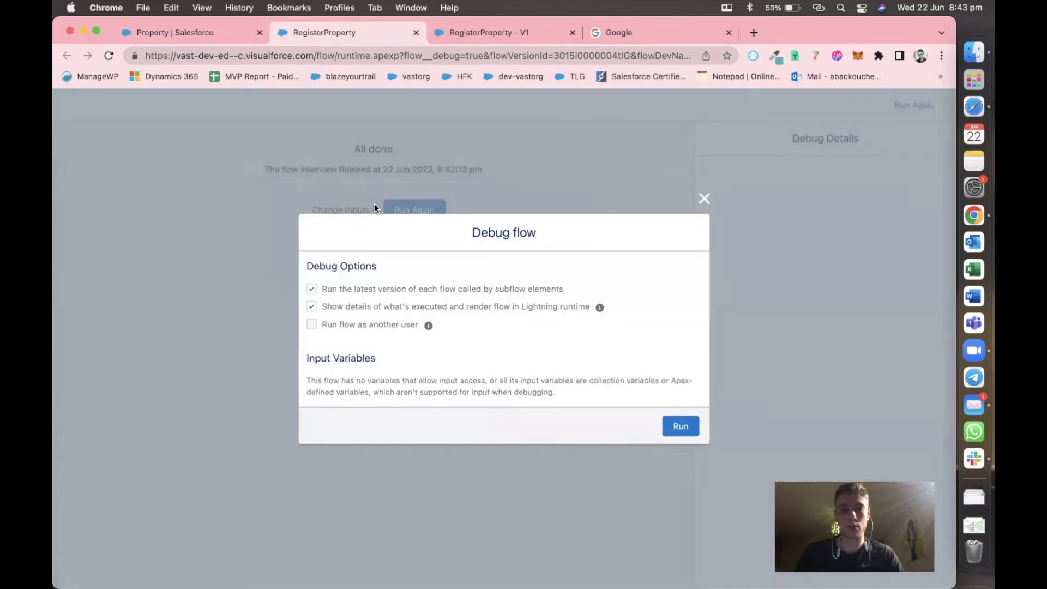
{"action": "left_click", "coordinate": [683, 427]}
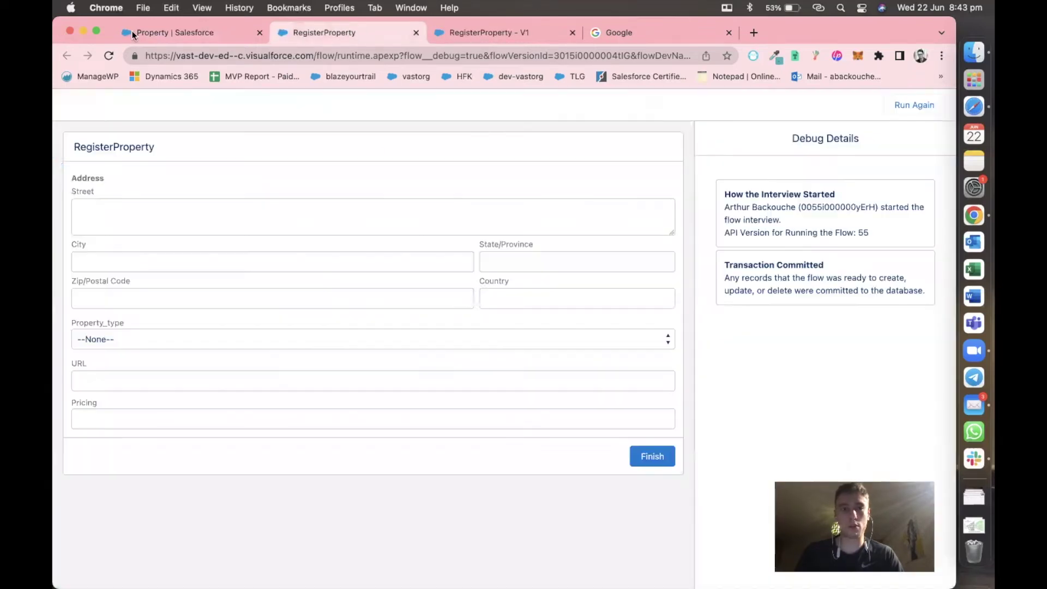
Choose Text as the new Property field's data type.
{"action": "left_click", "coordinate": [214, 34]}
{"action": "scroll", "coordinate": [370, 326], "scroll_direction": "down", "scroll_amount": 5}
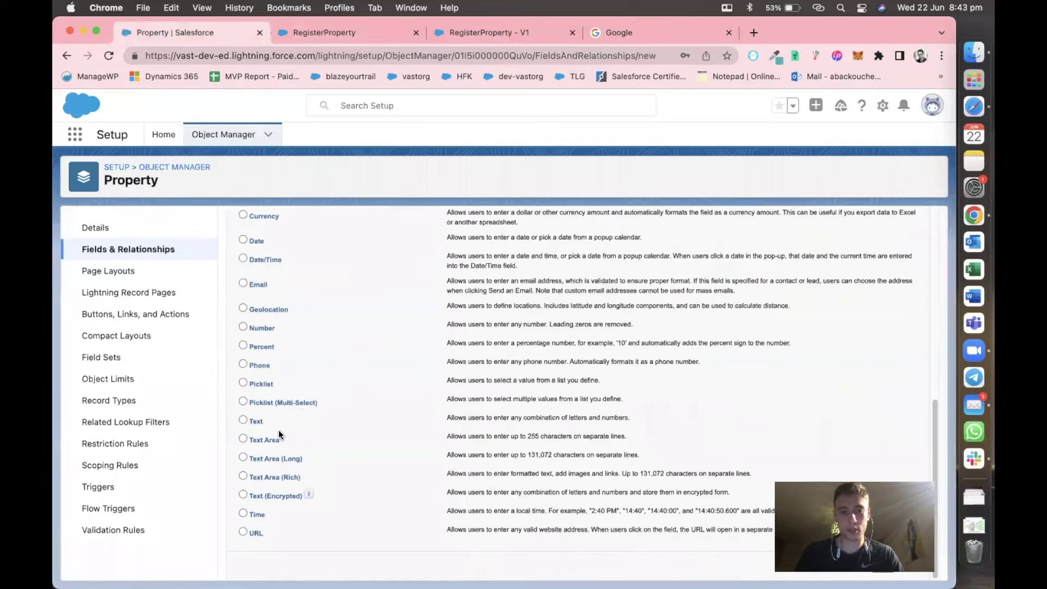
{"action": "left_click", "coordinate": [881, 566]}
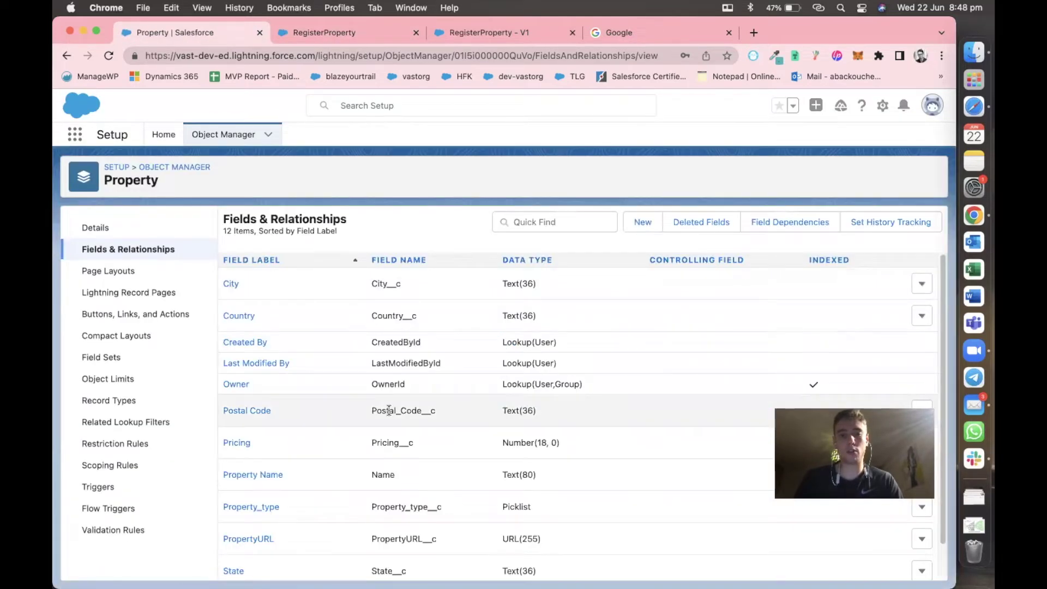
{"action": "scroll", "coordinate": [383, 404], "scroll_direction": "down", "scroll_amount": 2}
{"action": "scroll", "coordinate": [389, 410], "scroll_direction": "up", "scroll_amount": 2}
{"action": "left_click", "coordinate": [326, 32]}
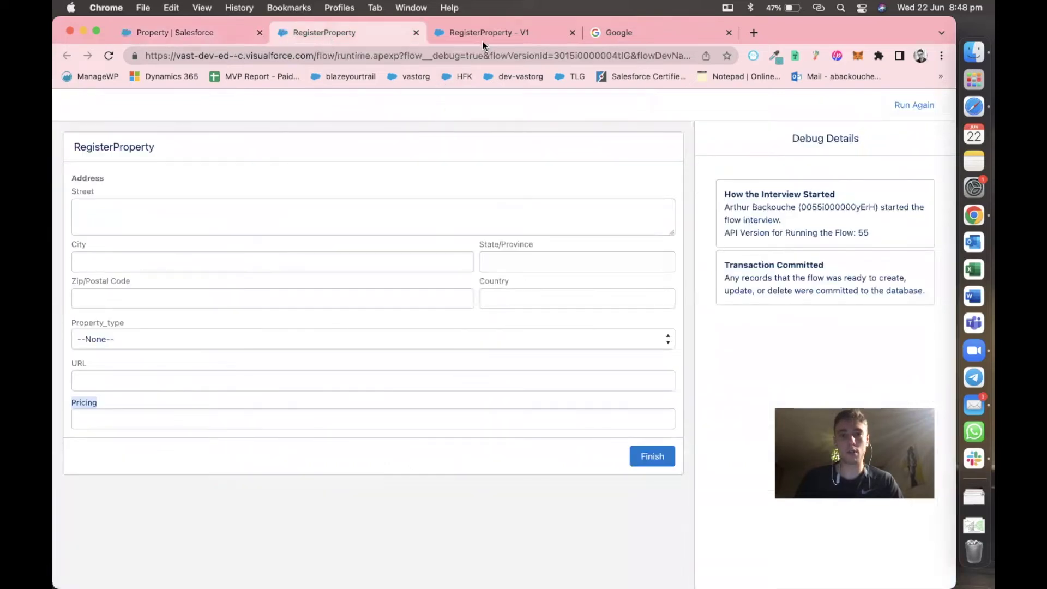
Save the RegisterProperty flow via Save As as a new version, Version 2.
{"action": "left_click", "coordinate": [482, 34]}
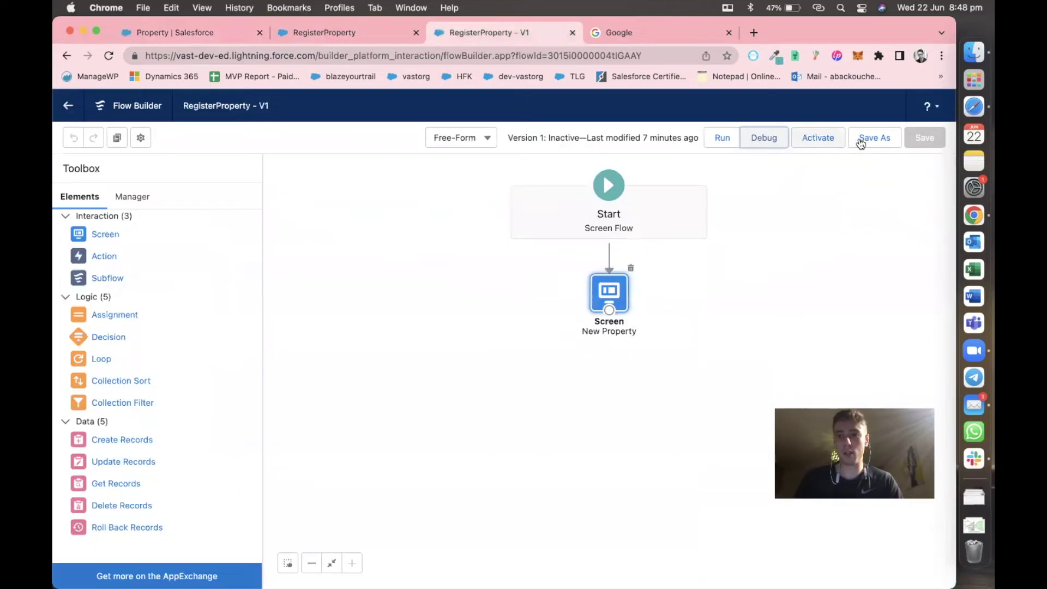
{"action": "left_click", "coordinate": [862, 140]}
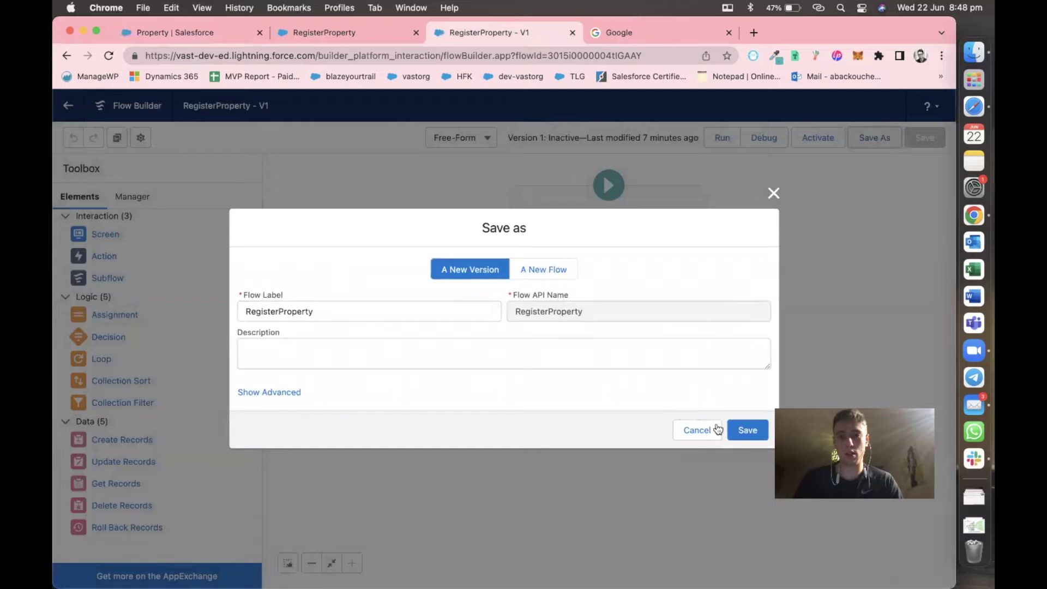
{"action": "left_click", "coordinate": [746, 429]}
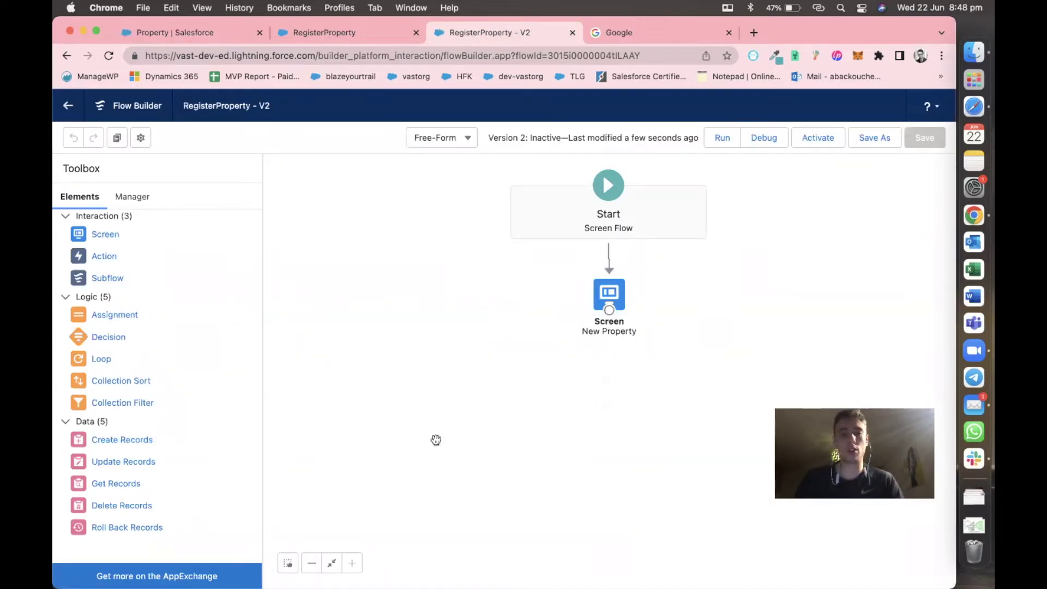
Add a Create Records element labelled FillOutPropertyObject with a matching API name.
{"action": "left_click_drag", "start_coordinate": [122, 440], "coordinate": [600, 377]}
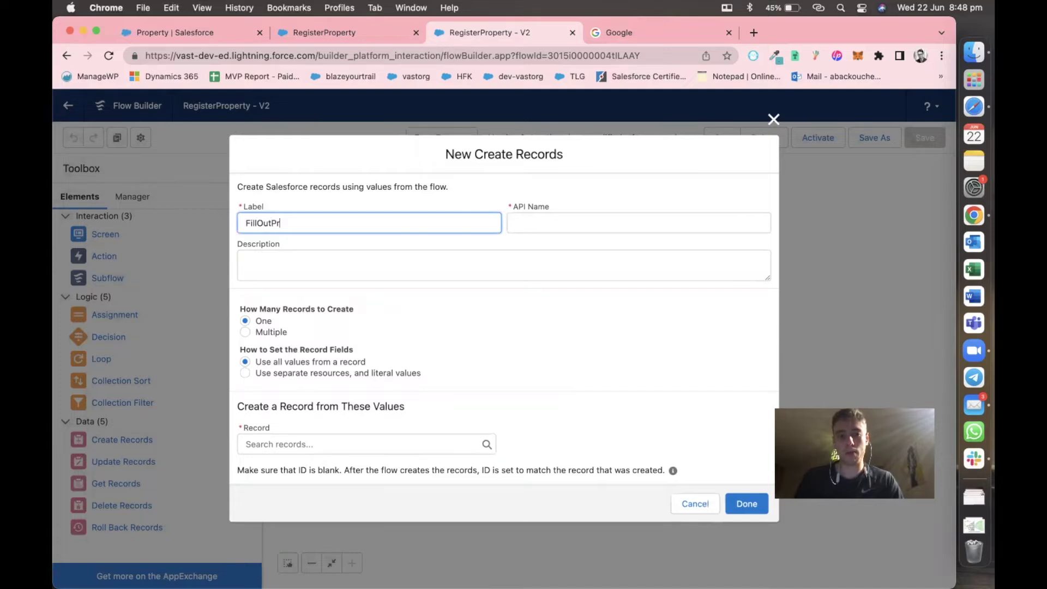
{"action": "type", "text": "ertyObject"}
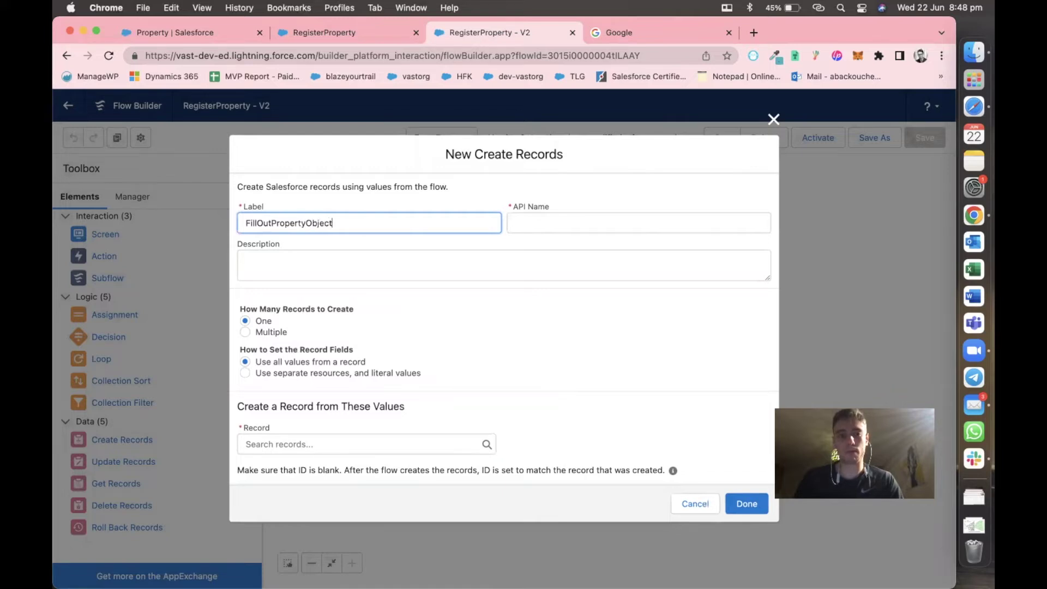
{"action": "key", "text": "super+a"}
{"action": "key", "text": "super+c"}
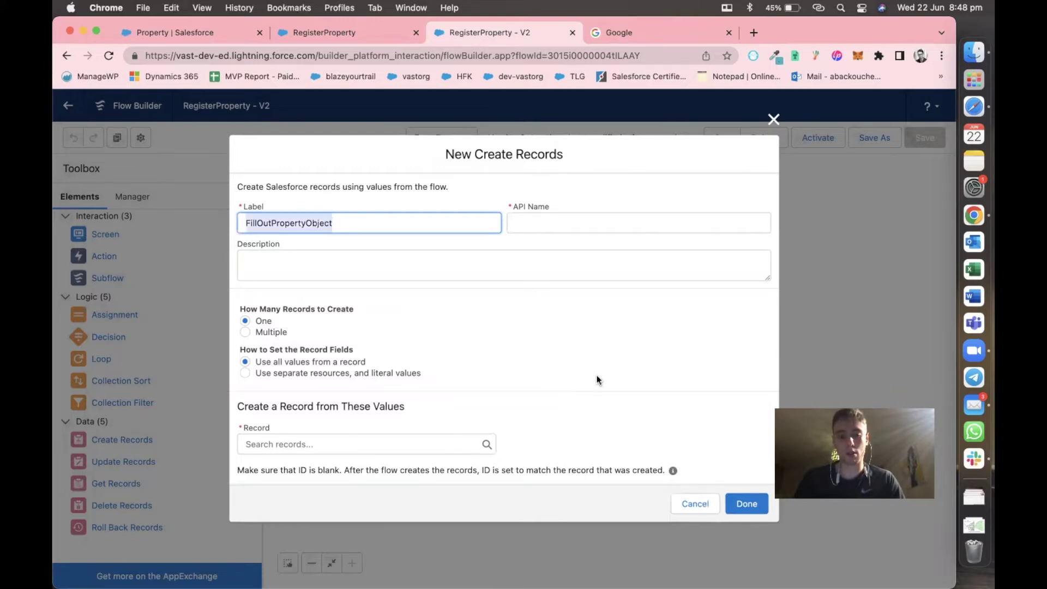
{"action": "left_click", "coordinate": [578, 221]}
{"action": "key", "text": "super+v"}
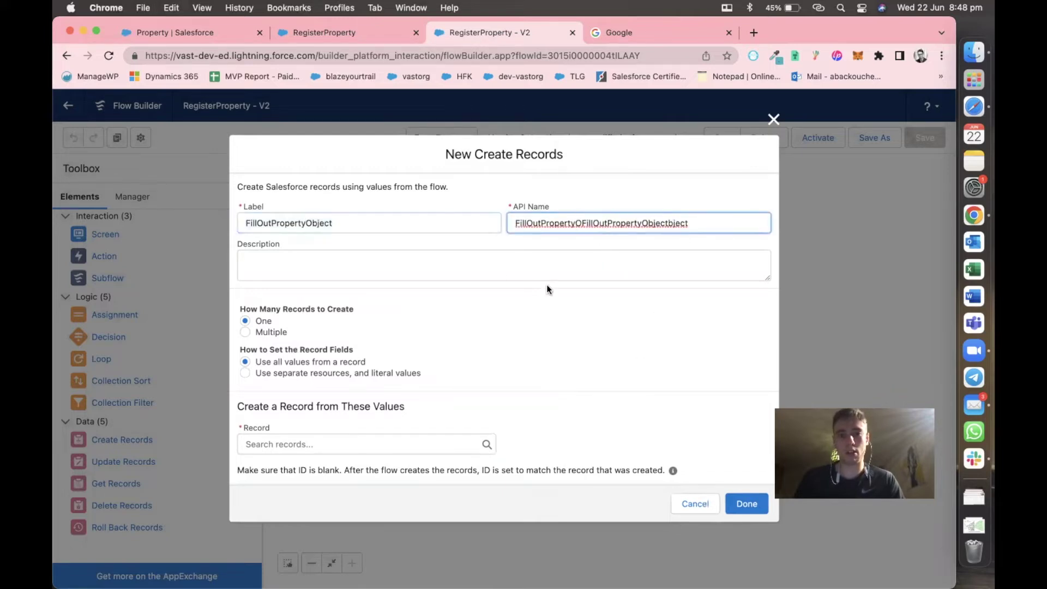
{"action": "key", "text": "super+a"}
{"action": "key", "text": "super+v"}
{"action": "left_click", "coordinate": [580, 290]}
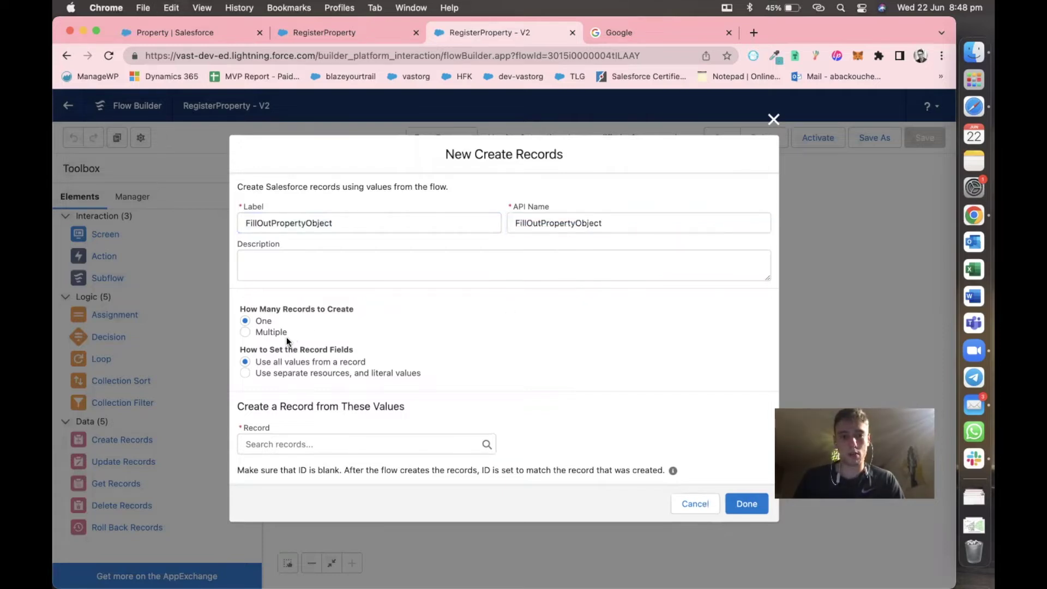
Make it create a Property record from separate values, then connect the New Property screen to it.
{"action": "left_click", "coordinate": [270, 372]}
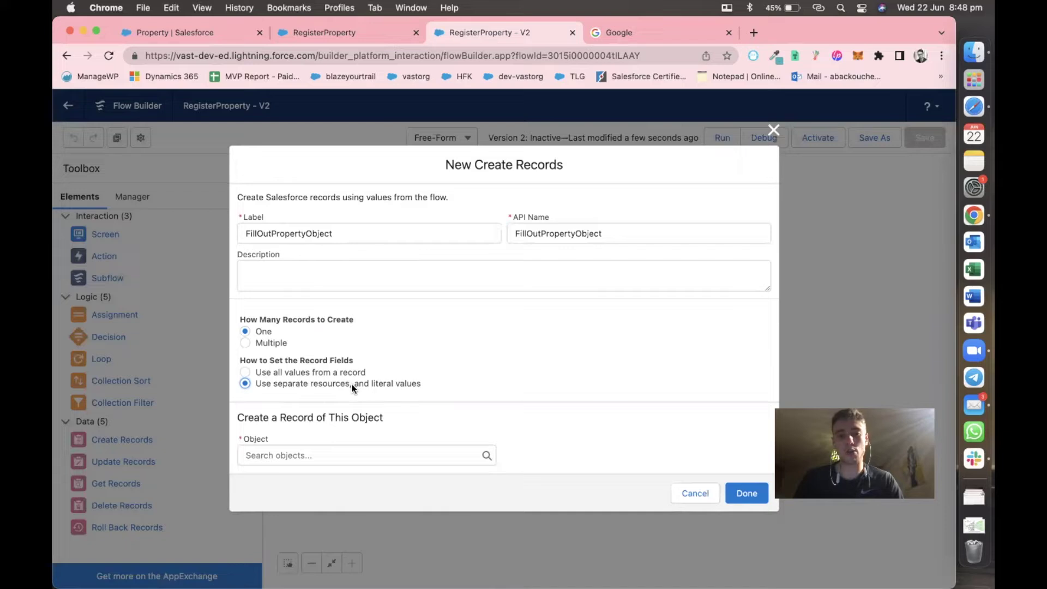
{"action": "left_click", "coordinate": [312, 461]}
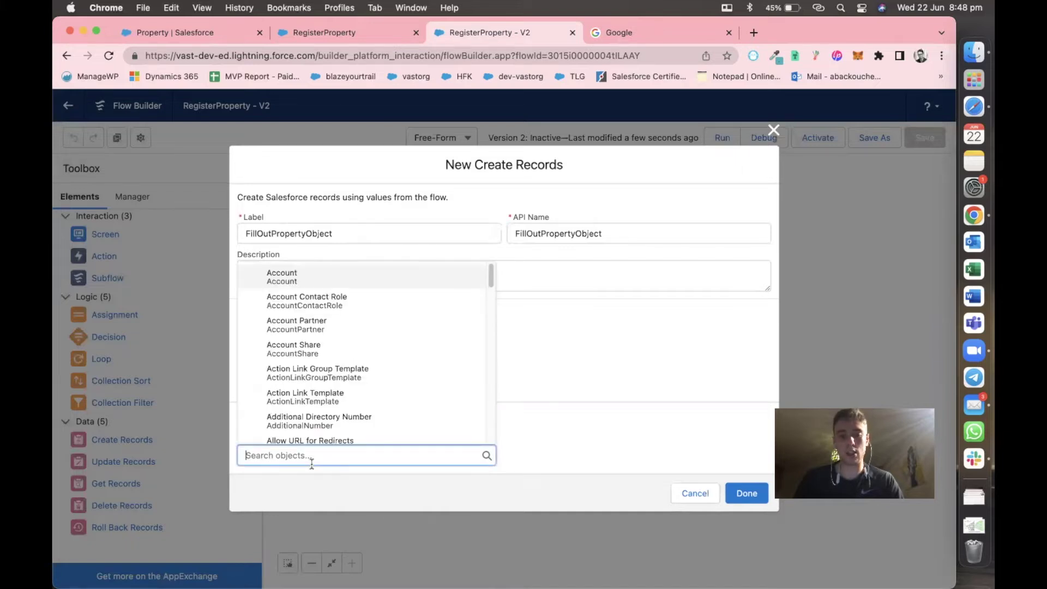
{"action": "type", "text": "prop"}
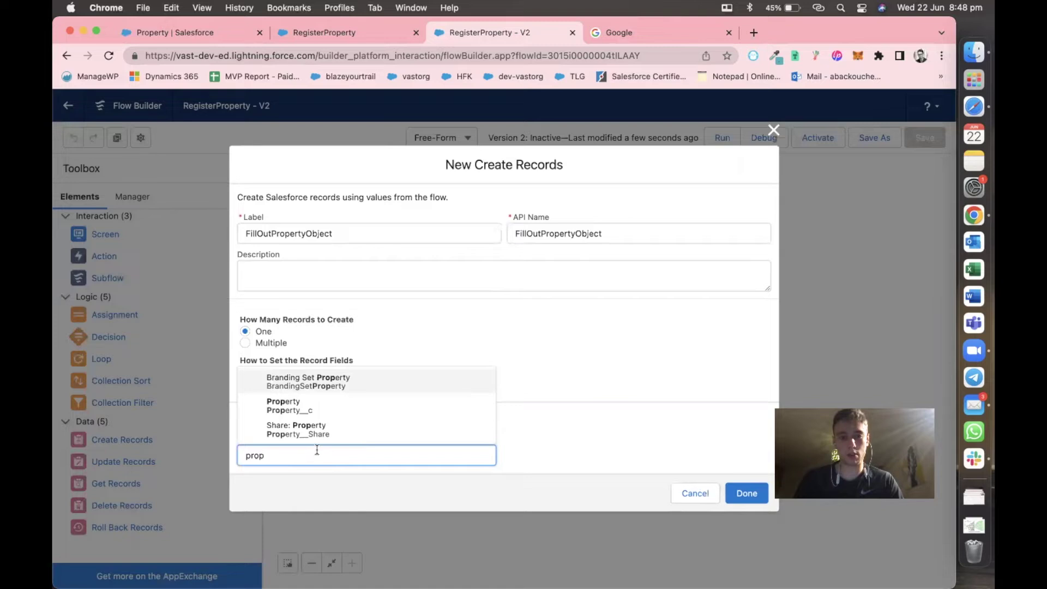
{"action": "left_click", "coordinate": [330, 409]}
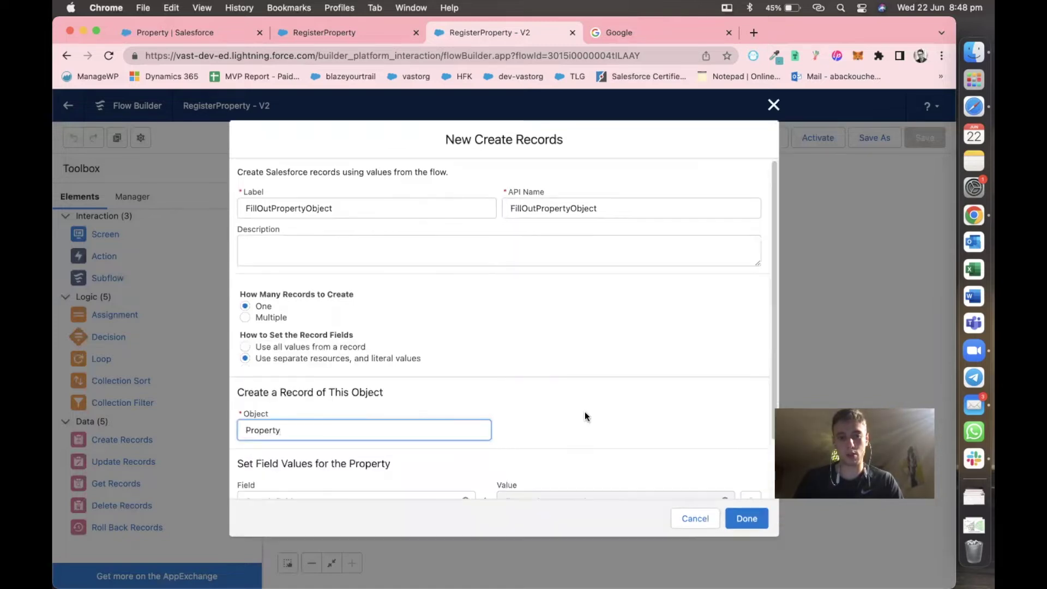
{"action": "scroll", "coordinate": [584, 415], "scroll_direction": "down", "scroll_amount": 2}
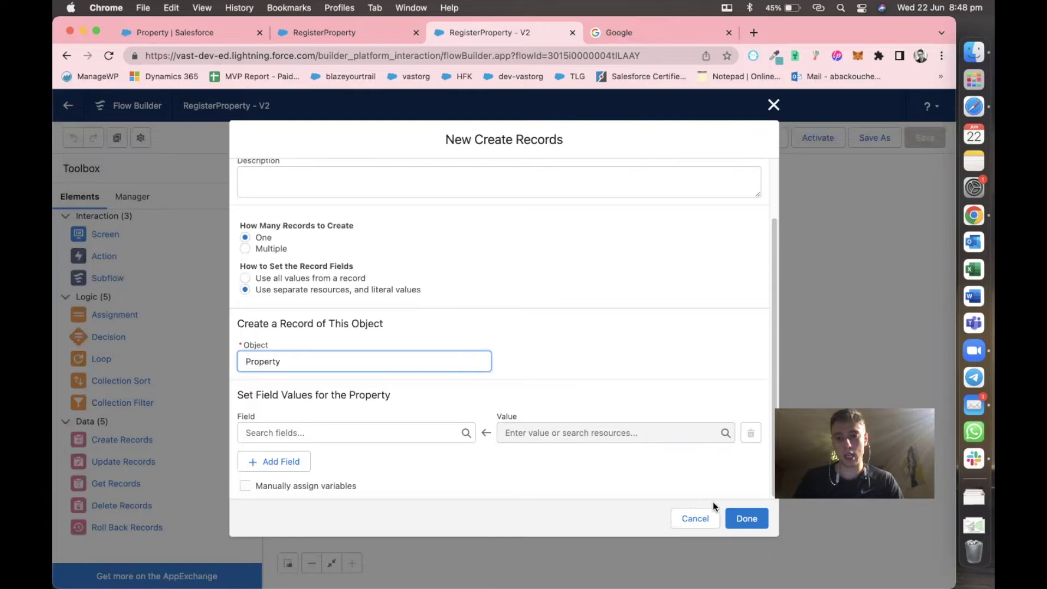
{"action": "left_click", "coordinate": [738, 519]}
{"action": "left_click_drag", "start_coordinate": [609, 310], "coordinate": [614, 416]}
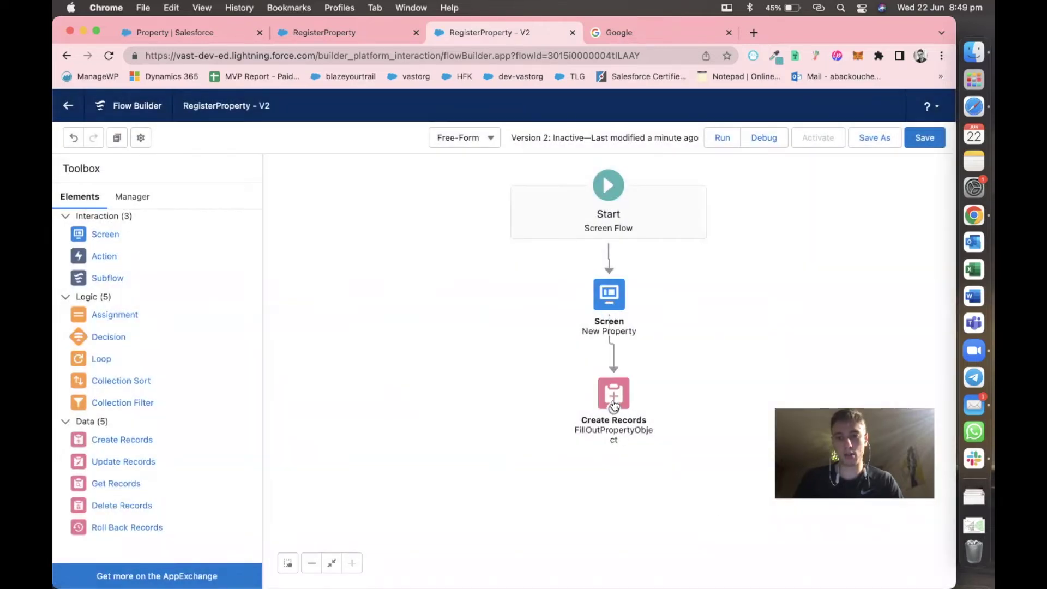
Reopen the FillOutPropertyObject Create Records step and add eight empty field rows.
{"action": "double_click", "coordinate": [616, 388]}
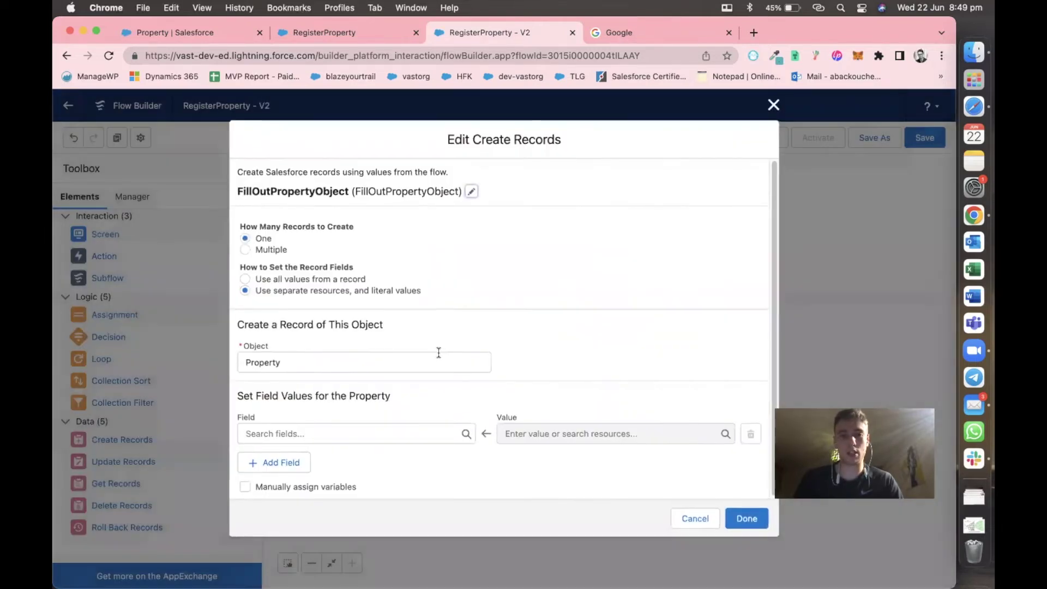
{"action": "left_click", "coordinate": [263, 462]}
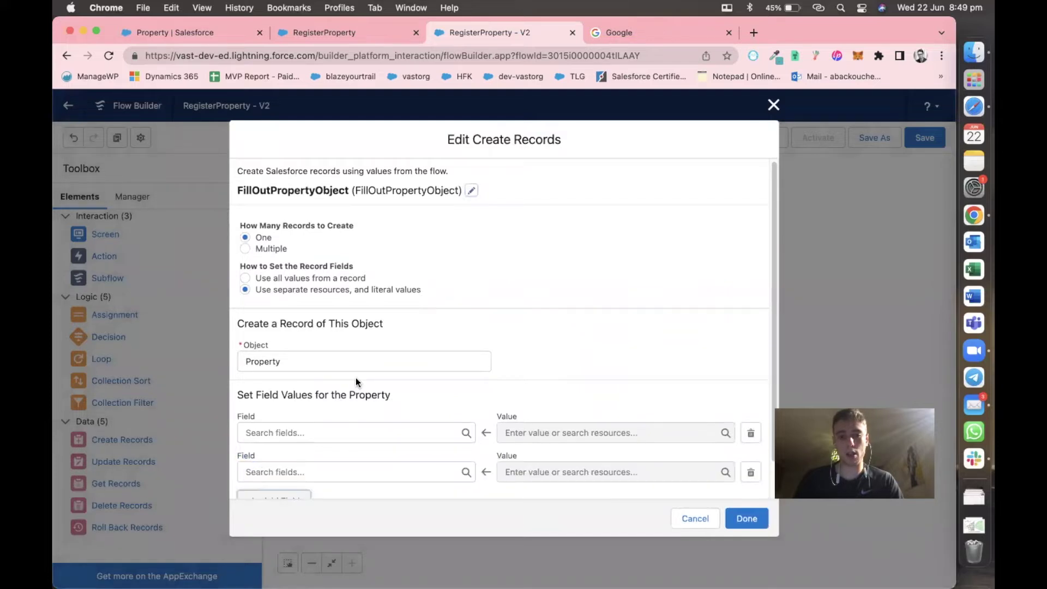
{"action": "scroll", "coordinate": [327, 404], "scroll_direction": "down", "scroll_amount": 2}
{"action": "left_click", "coordinate": [275, 458]}
{"action": "scroll", "coordinate": [275, 458], "scroll_direction": "down", "scroll_amount": 2}
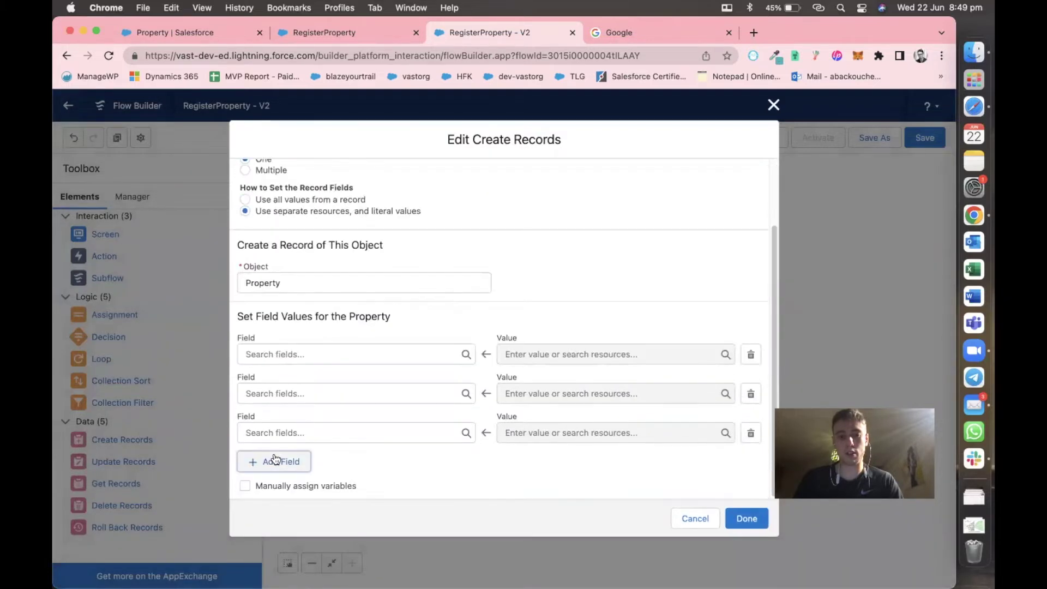
{"action": "left_click", "coordinate": [274, 458]}
{"action": "scroll", "coordinate": [274, 458], "scroll_direction": "down", "scroll_amount": 2}
{"action": "left_click", "coordinate": [275, 459]}
{"action": "scroll", "coordinate": [274, 458], "scroll_direction": "down", "scroll_amount": 2}
{"action": "left_click", "coordinate": [274, 461]}
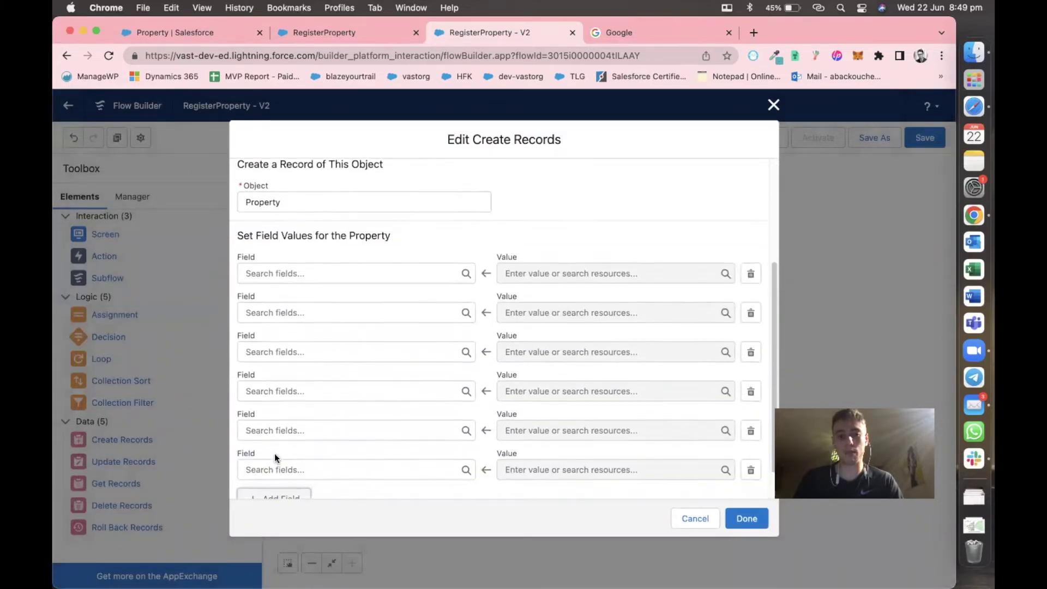
{"action": "scroll", "coordinate": [275, 458], "scroll_direction": "down", "scroll_amount": 2}
{"action": "left_click", "coordinate": [275, 460]}
{"action": "scroll", "coordinate": [275, 458], "scroll_direction": "down", "scroll_amount": 2}
{"action": "left_click", "coordinate": [274, 460]}
{"action": "scroll", "coordinate": [275, 458], "scroll_direction": "up", "scroll_amount": 1}
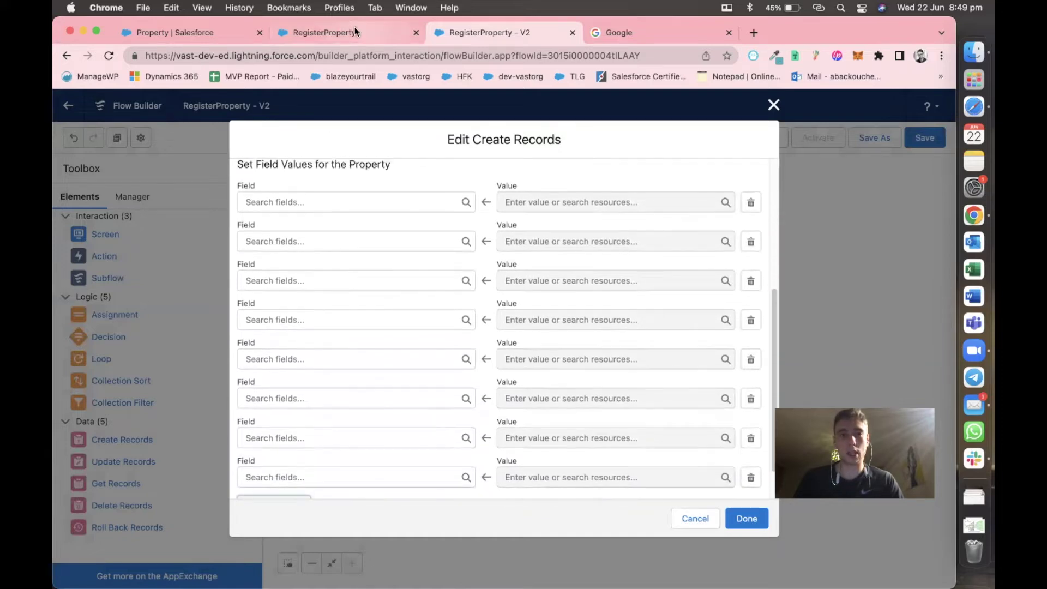
Set the first two rows to Street__c and City__c, pasting labels copied from the debug form.
{"action": "left_click", "coordinate": [352, 28]}
{"action": "double_click", "coordinate": [75, 190]}
{"action": "key", "text": "super+c"}
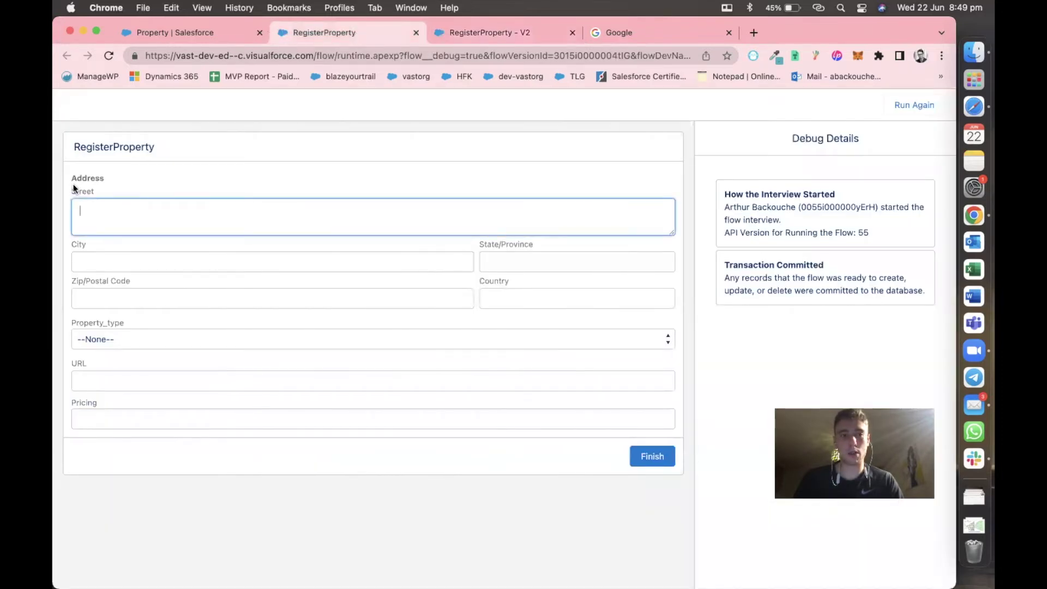
{"action": "left_click", "coordinate": [455, 35]}
{"action": "left_click", "coordinate": [323, 201]}
{"action": "key", "text": "super+v"}
{"action": "left_click", "coordinate": [307, 222]}
{"action": "left_click", "coordinate": [347, 34]}
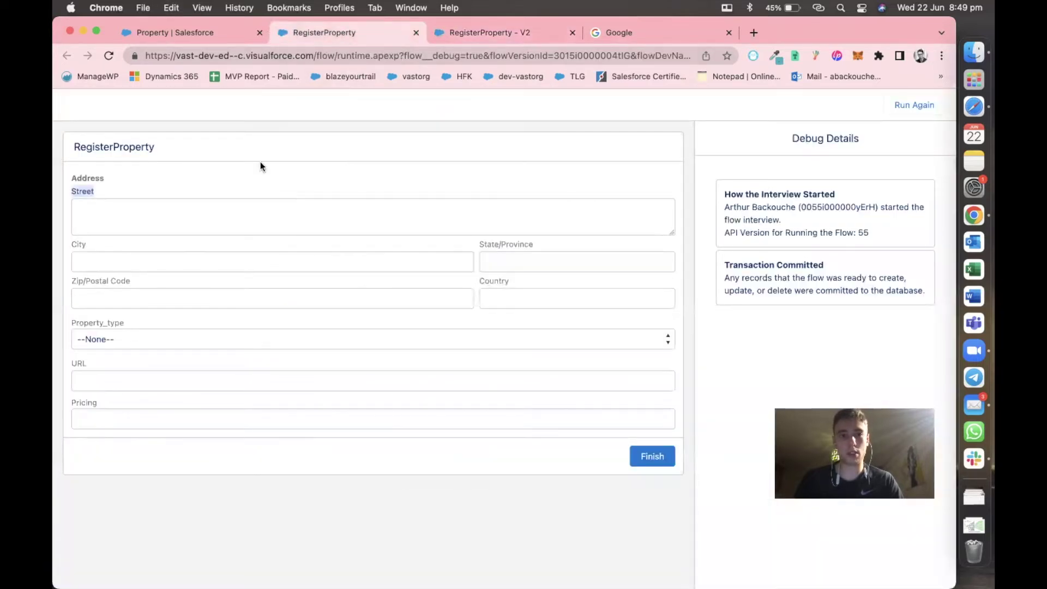
{"action": "double_click", "coordinate": [78, 244]}
{"action": "key", "text": "cmd+c"}
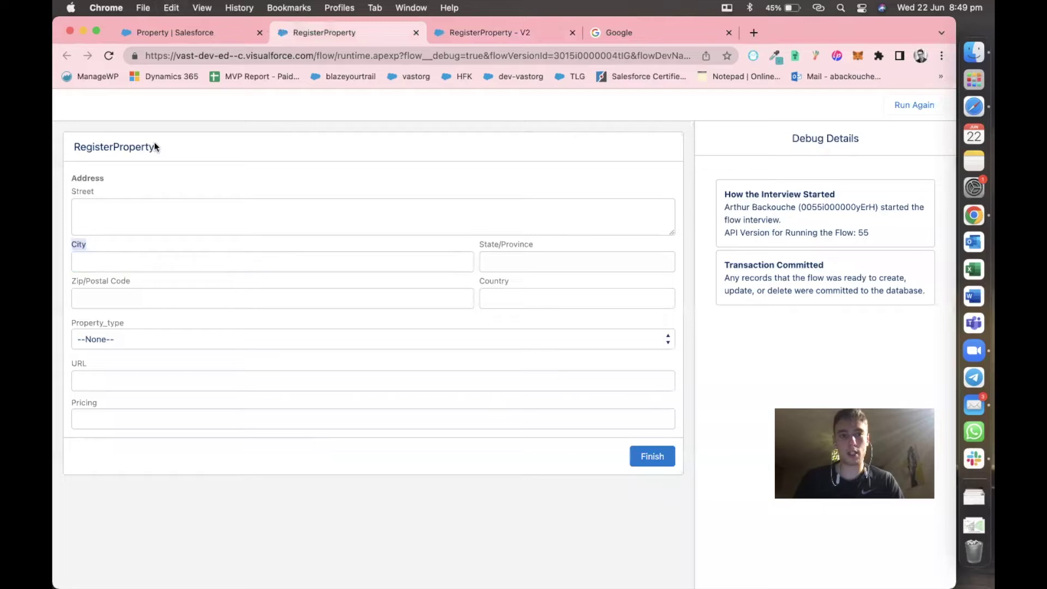
{"action": "left_click", "coordinate": [446, 35]}
{"action": "left_click", "coordinate": [293, 240]}
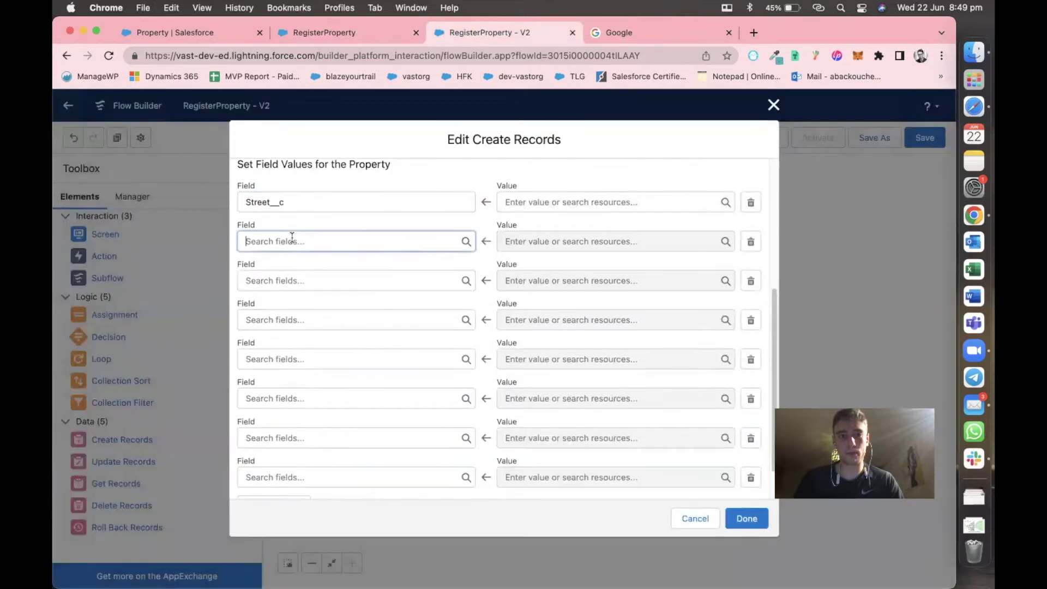
{"action": "key", "text": "cmd+v"}
{"action": "left_click", "coordinate": [288, 268]}
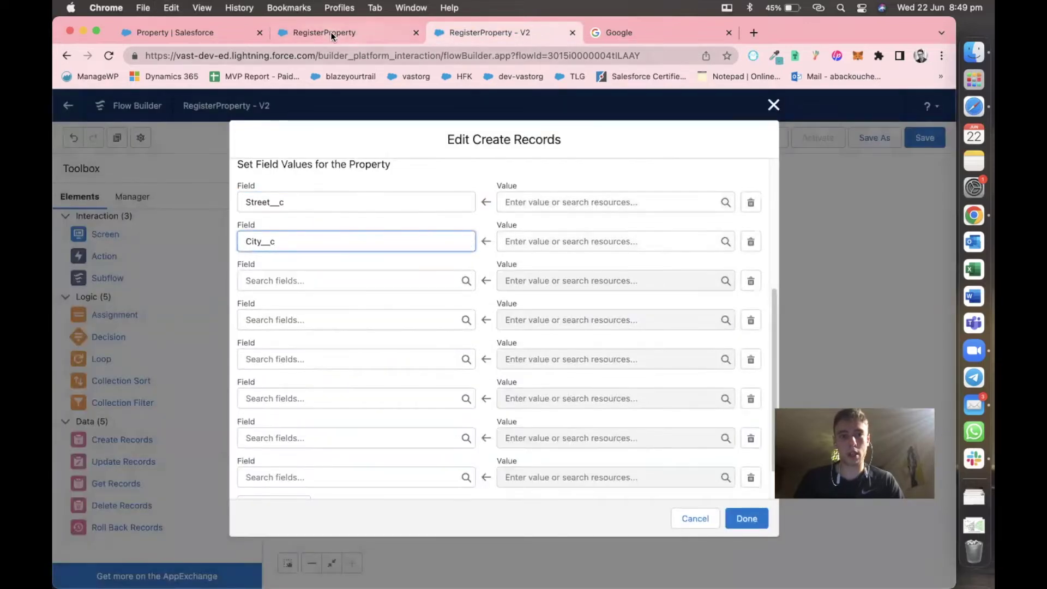
Set the third and fourth rows to Postal_Code__c and State__c.
{"action": "left_click", "coordinate": [331, 32]}
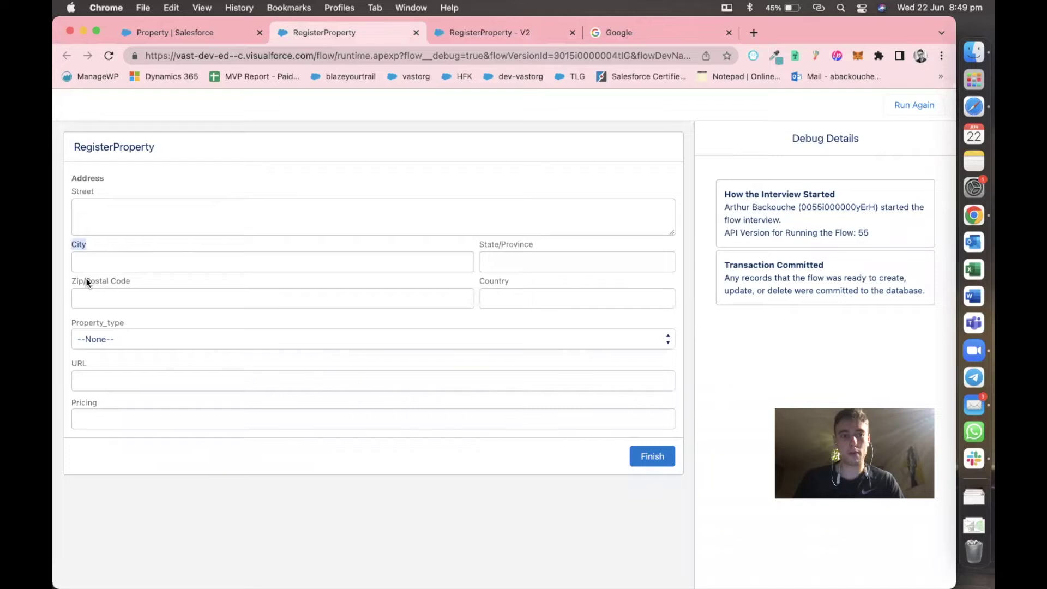
{"action": "left_click_drag", "start_coordinate": [86, 279], "coordinate": [152, 279]}
{"action": "left_click", "coordinate": [436, 33]}
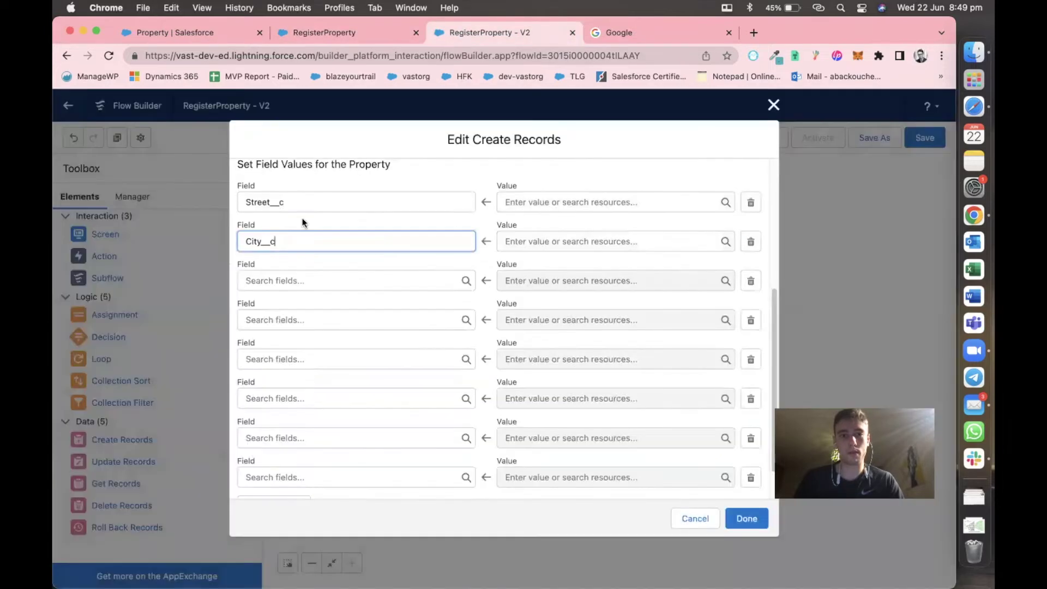
{"action": "left_click", "coordinate": [268, 282]}
{"action": "type", "text": "Postal Code"}
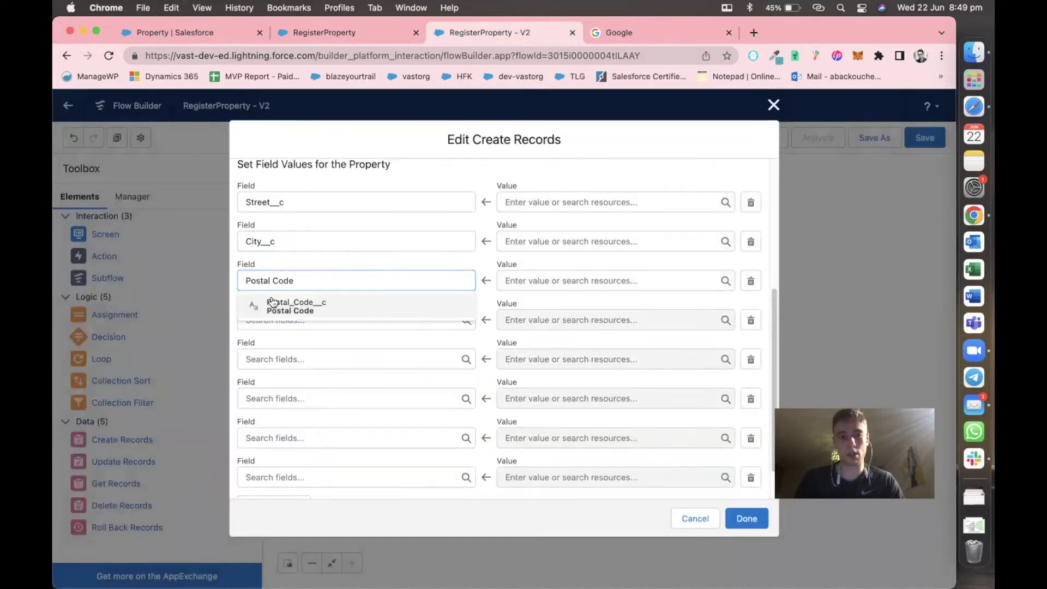
{"action": "left_click", "coordinate": [289, 307]}
{"action": "left_click", "coordinate": [352, 30]}
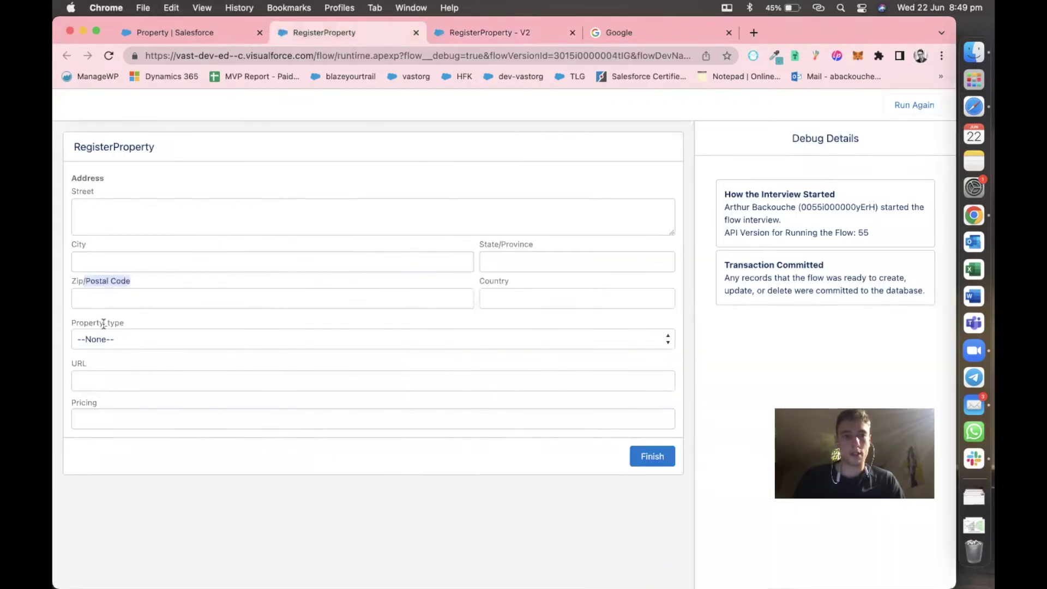
{"action": "double_click", "coordinate": [500, 244]}
{"action": "key", "text": "super+c"}
{"action": "left_click", "coordinate": [465, 30]}
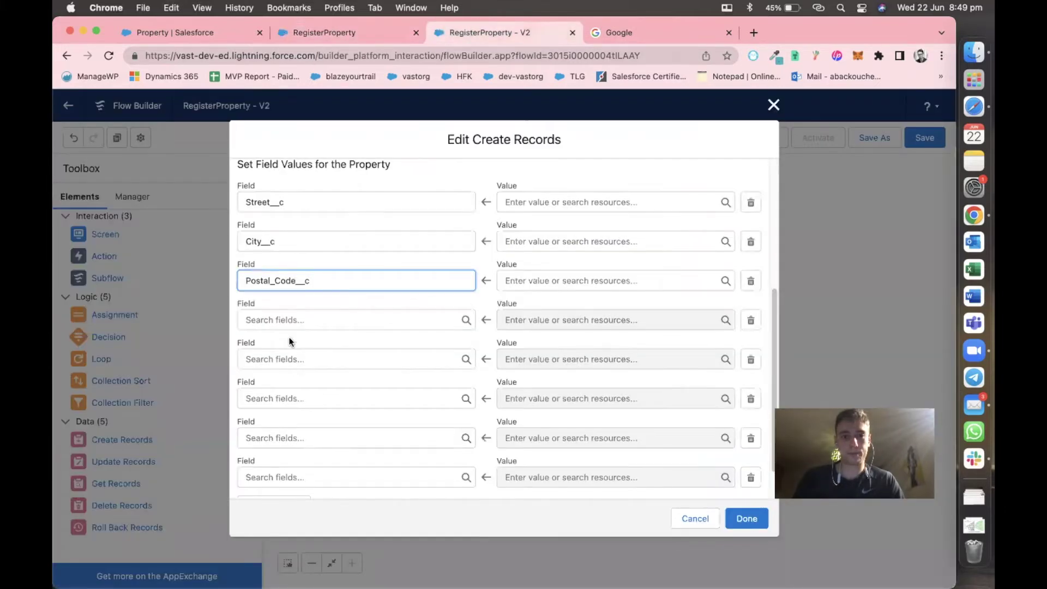
{"action": "left_click", "coordinate": [299, 317]}
{"action": "key", "text": "super+v"}
{"action": "left_click", "coordinate": [295, 348]}
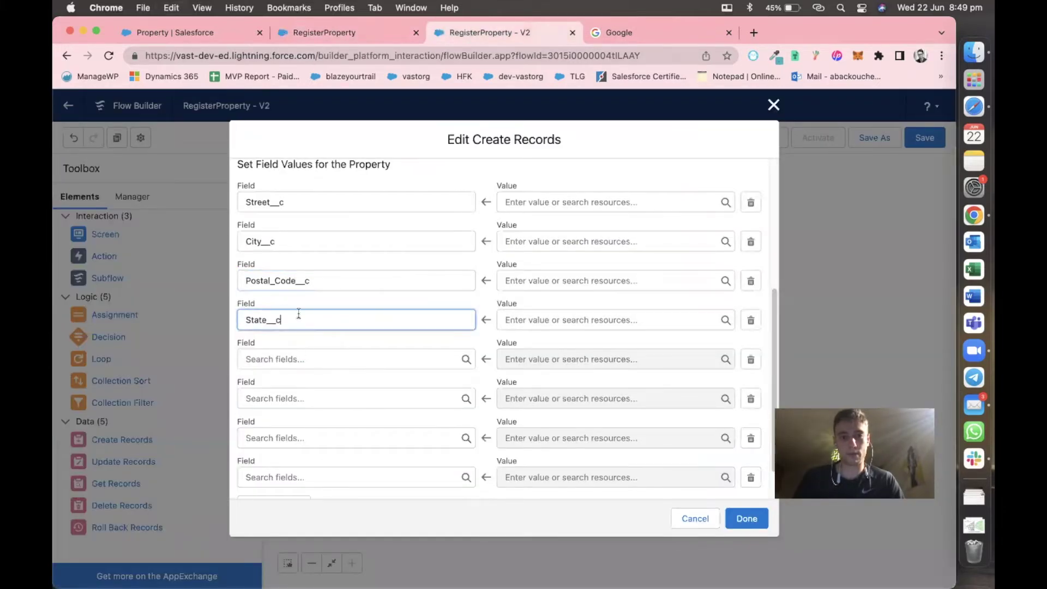
Set the fifth and sixth rows to Country__c and Property_type__c.
{"action": "left_click", "coordinate": [365, 37]}
{"action": "double_click", "coordinate": [497, 279]}
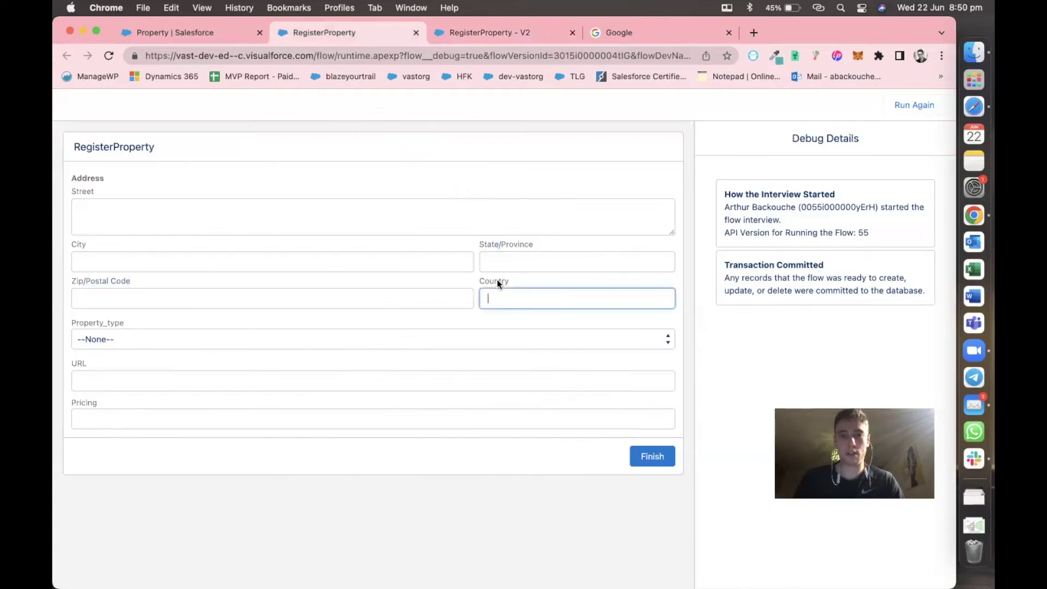
{"action": "left_click", "coordinate": [471, 41]}
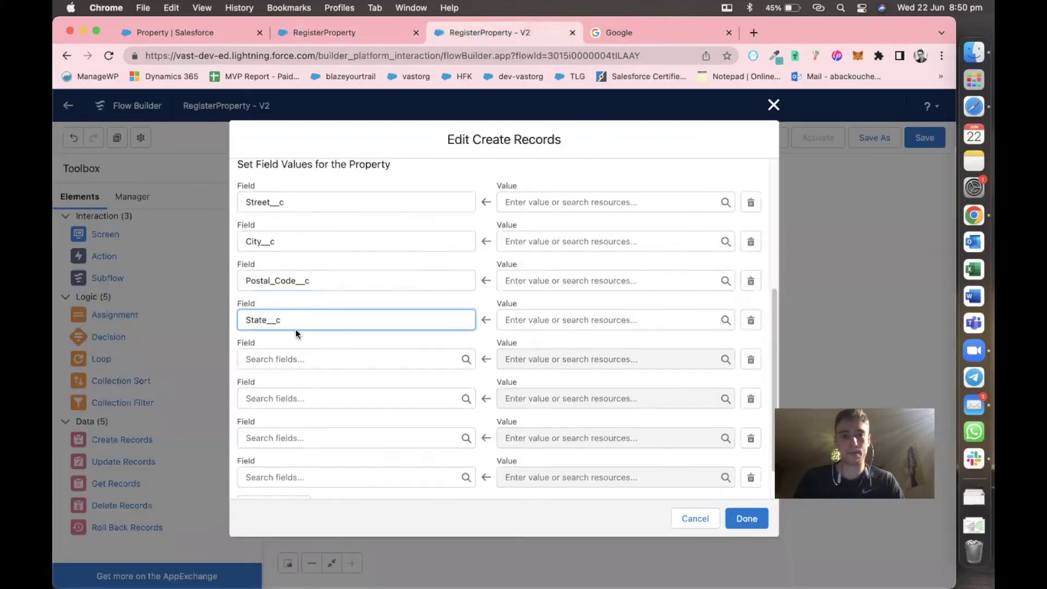
{"action": "left_click", "coordinate": [293, 357]}
{"action": "key", "text": "super+v"}
{"action": "left_click", "coordinate": [304, 382]}
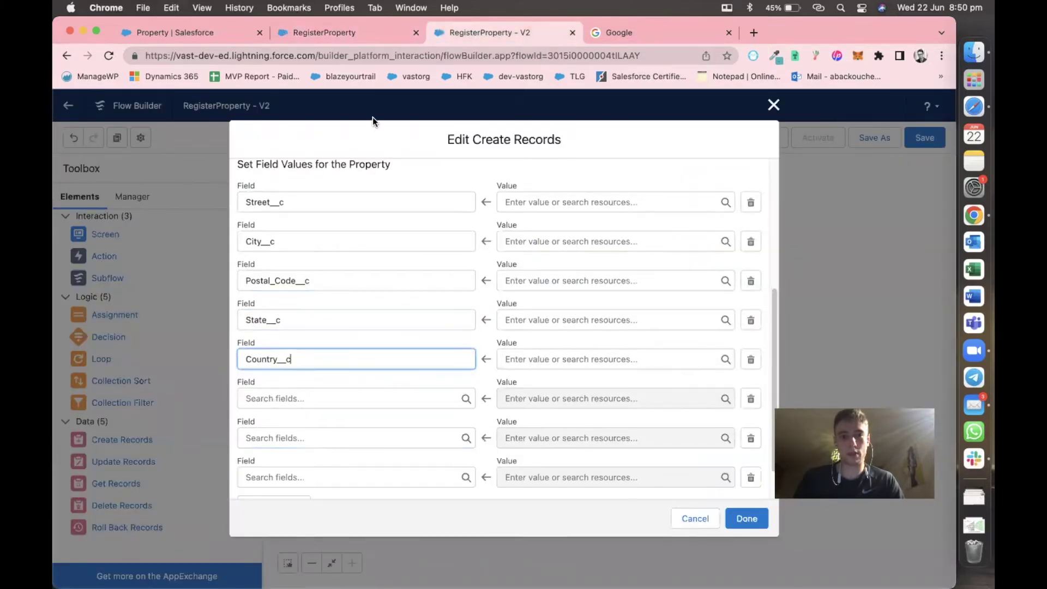
{"action": "left_click", "coordinate": [353, 35]}
{"action": "double_click", "coordinate": [105, 322]}
{"action": "key", "text": "super+c"}
{"action": "left_click", "coordinate": [455, 35]}
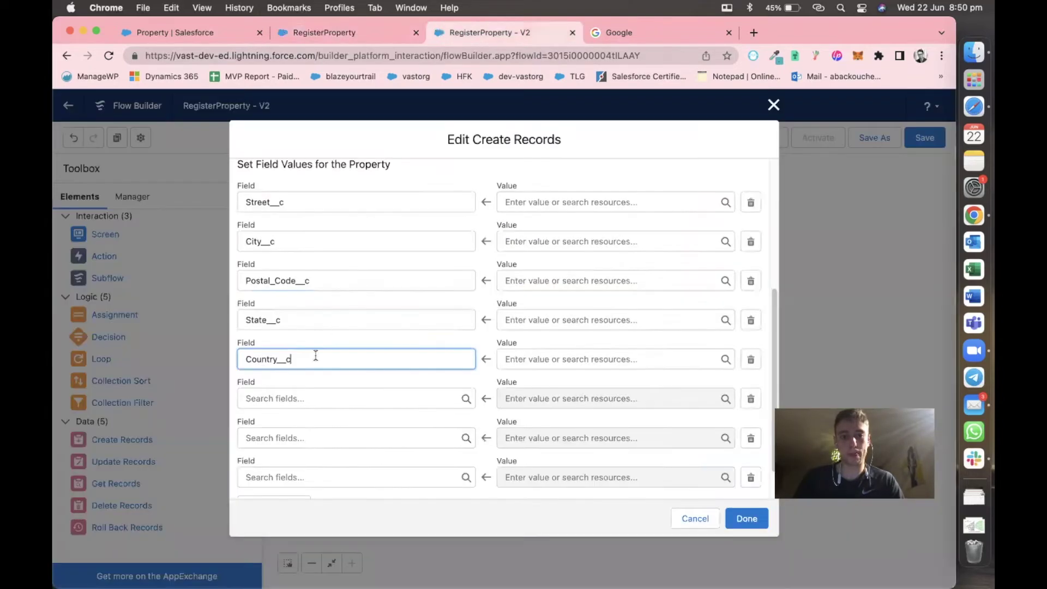
{"action": "left_click", "coordinate": [287, 399]}
{"action": "key", "text": "super+v"}
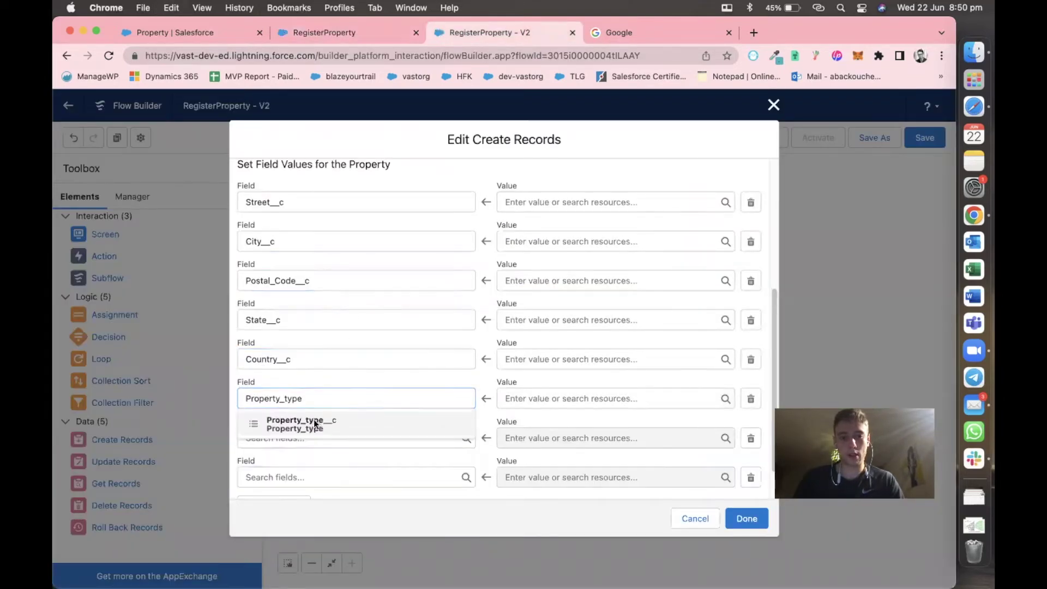
{"action": "left_click", "coordinate": [316, 425]}
Set the seventh and eighth rows to PropertyURL__c and Pricing__c.
{"action": "left_click", "coordinate": [375, 41]}
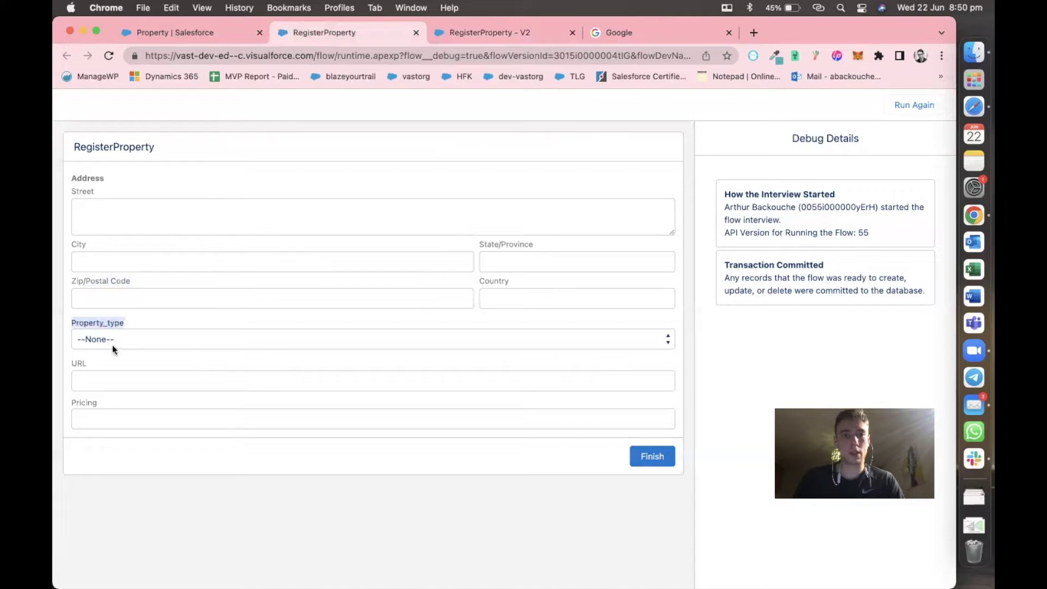
{"action": "double_click", "coordinate": [77, 363]}
{"action": "key", "text": "super+c"}
{"action": "left_click", "coordinate": [457, 37]}
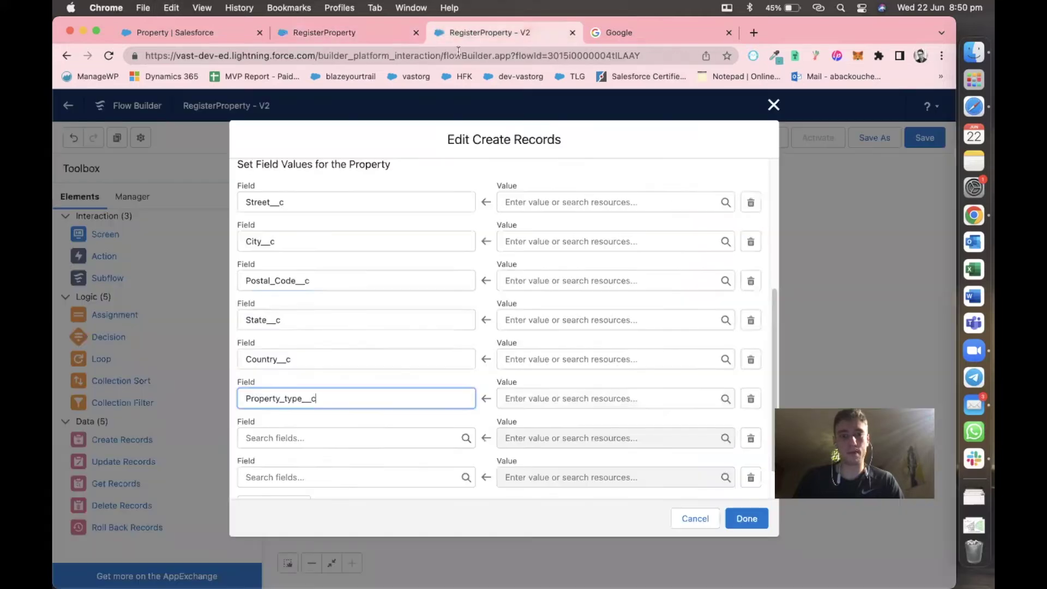
{"action": "left_click", "coordinate": [266, 433]}
{"action": "key", "text": "super+v"}
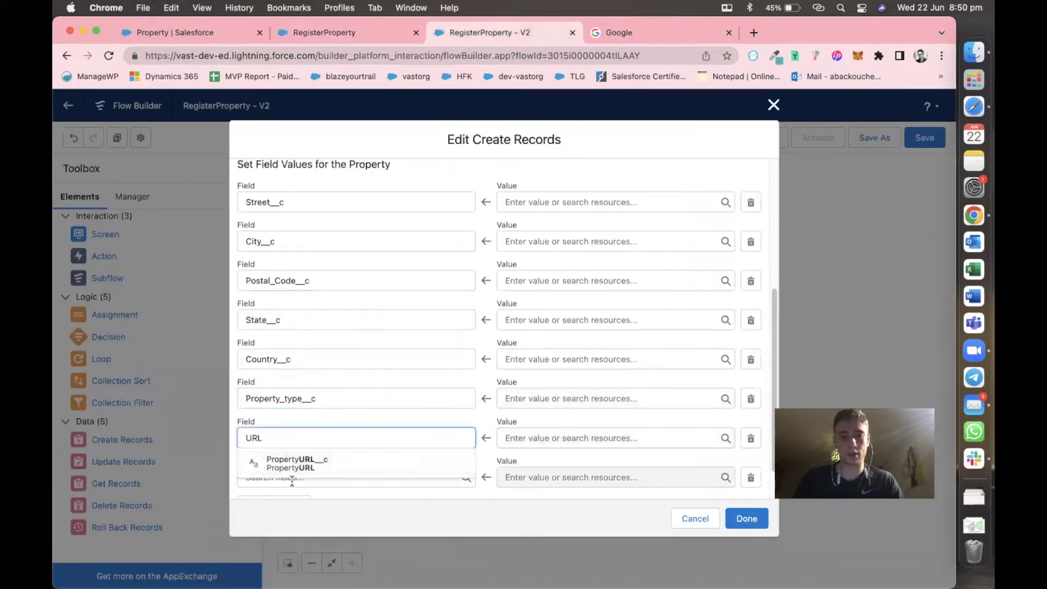
{"action": "left_click", "coordinate": [294, 465]}
{"action": "left_click", "coordinate": [374, 36]}
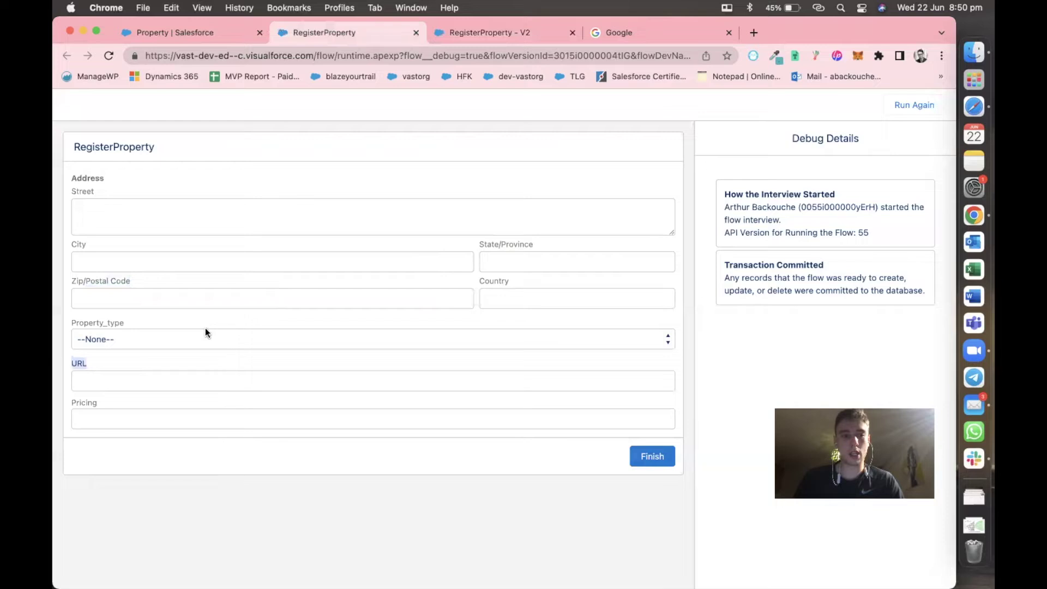
{"action": "double_click", "coordinate": [87, 403]}
{"action": "key", "text": "super+c"}
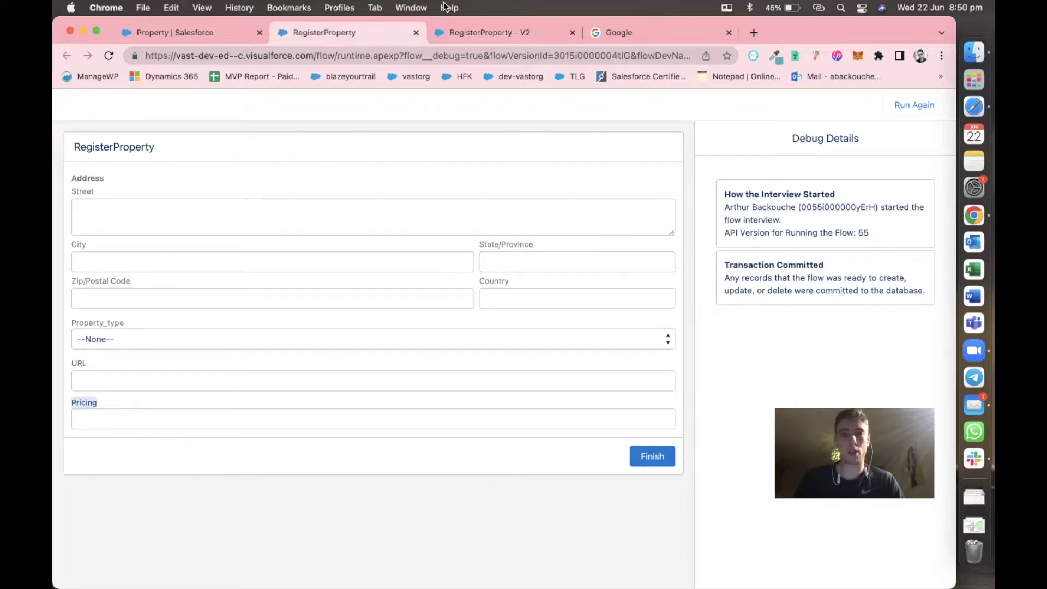
{"action": "left_click", "coordinate": [459, 34]}
{"action": "left_click", "coordinate": [294, 432]}
{"action": "key", "text": "super+v"}
{"action": "left_click", "coordinate": [299, 451]}
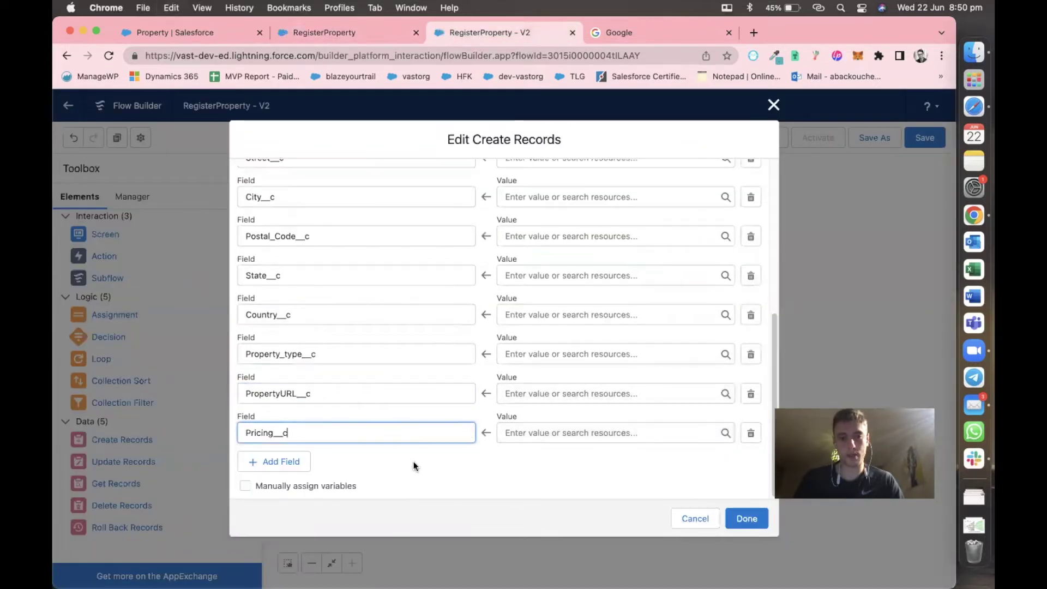
Map Street__c and City__c to Property_Address street and city.
{"action": "scroll", "coordinate": [413, 465], "scroll_direction": "up", "scroll_amount": 3}
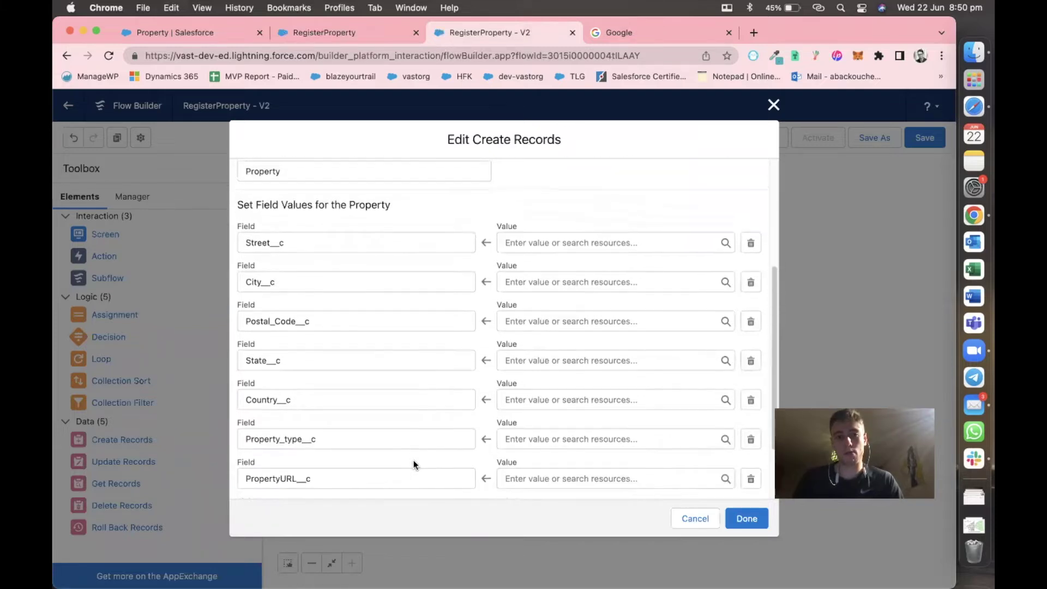
{"action": "scroll", "coordinate": [413, 460], "scroll_direction": "up", "scroll_amount": 1}
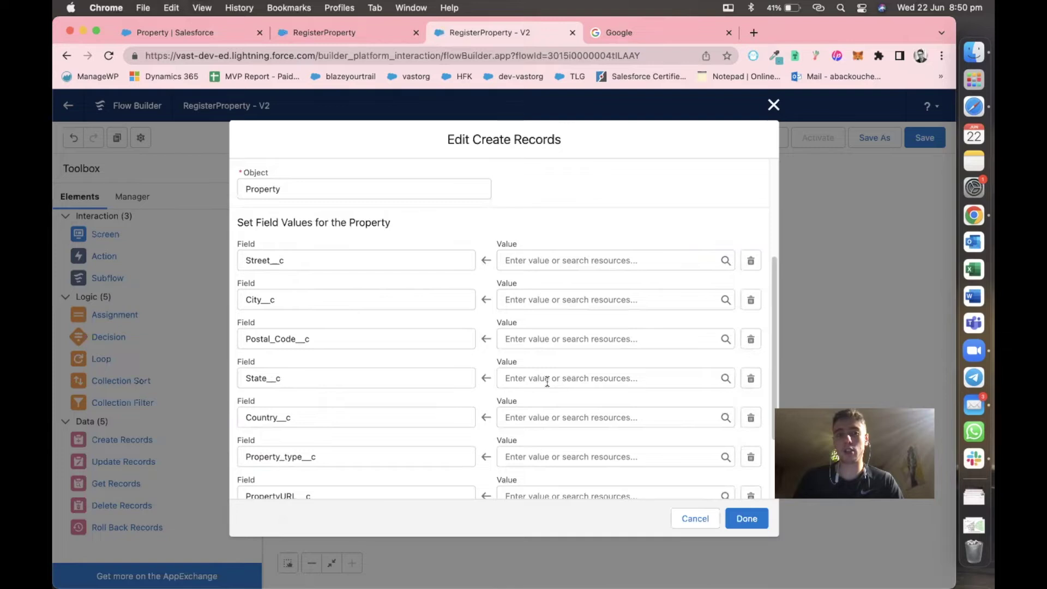
{"action": "left_click", "coordinate": [555, 264]}
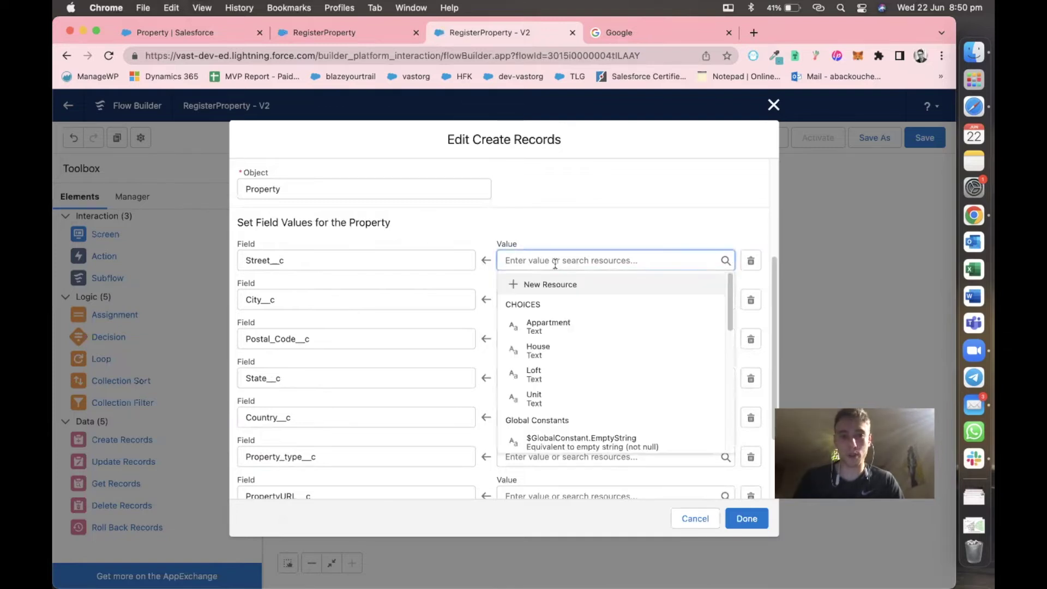
{"action": "type", "text": "s"}
{"action": "key", "text": "BackSpace"}
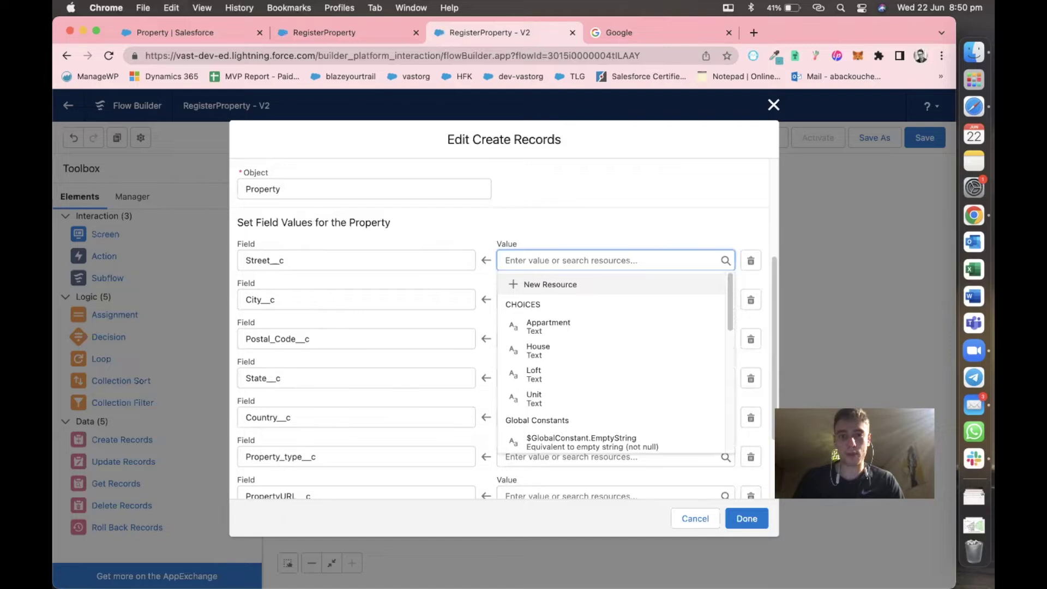
{"action": "type", "text": "ad"}
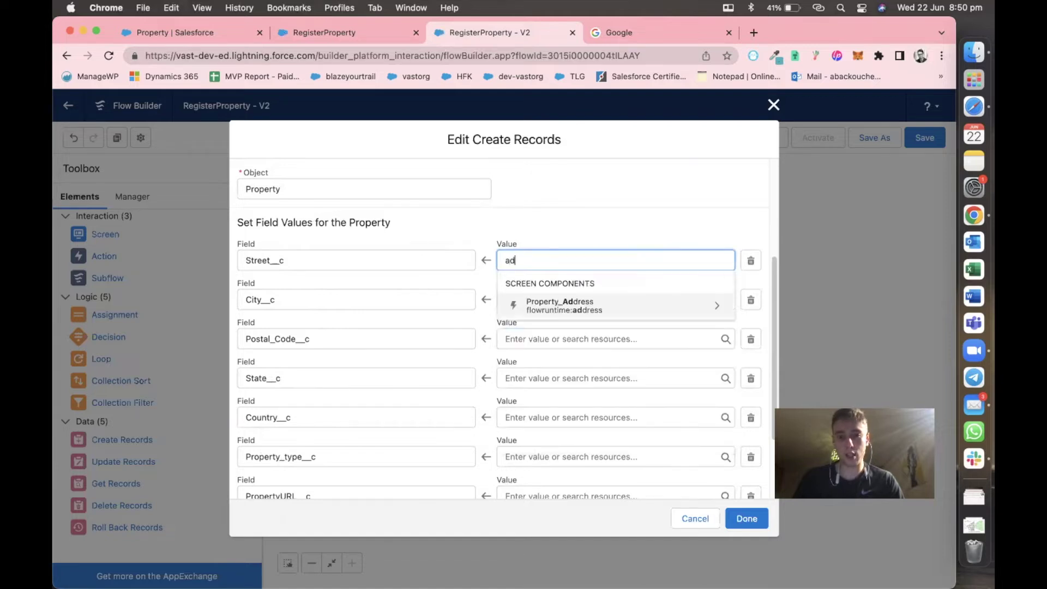
{"action": "left_click", "coordinate": [567, 307]}
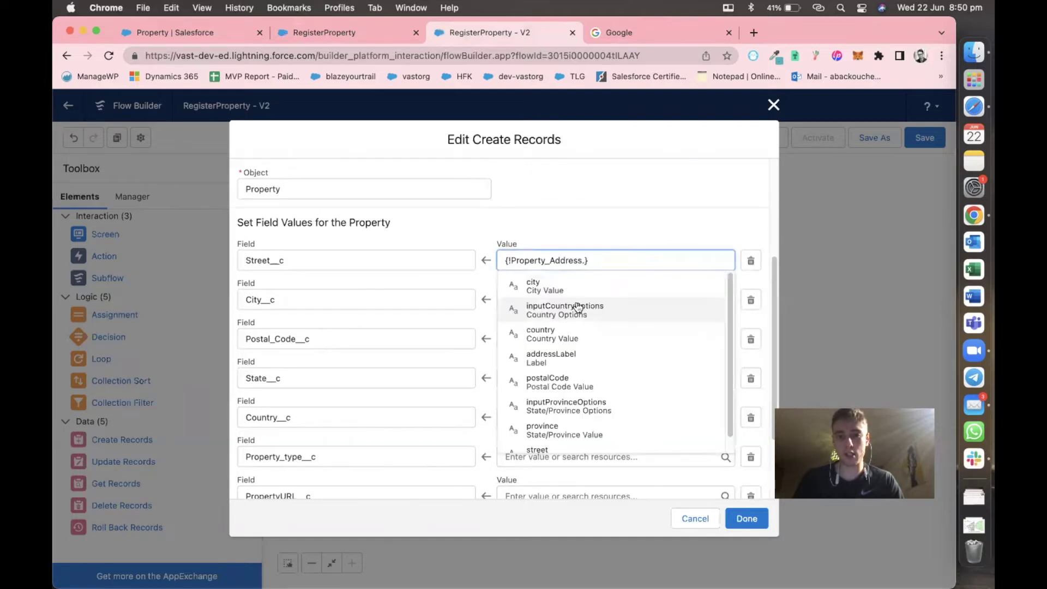
{"action": "type", "text": ".st"}
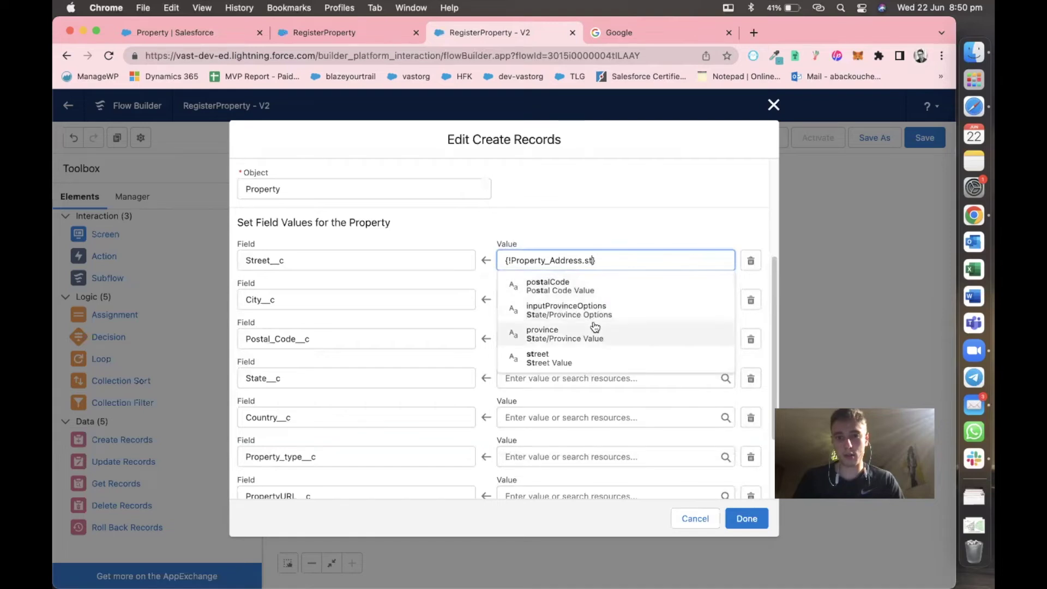
{"action": "left_click", "coordinate": [591, 358]}
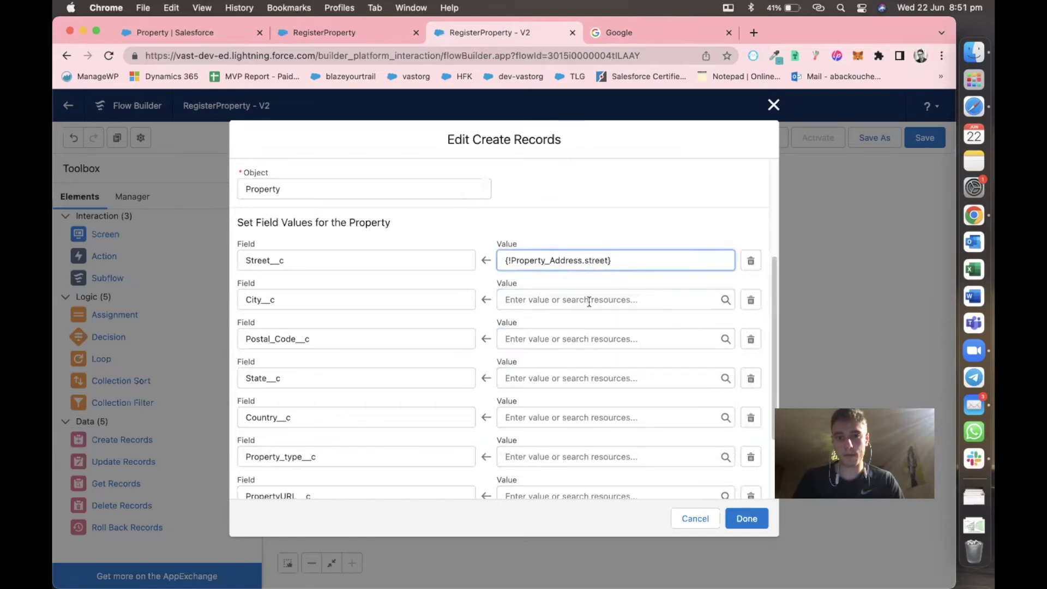
{"action": "left_click", "coordinate": [589, 301]}
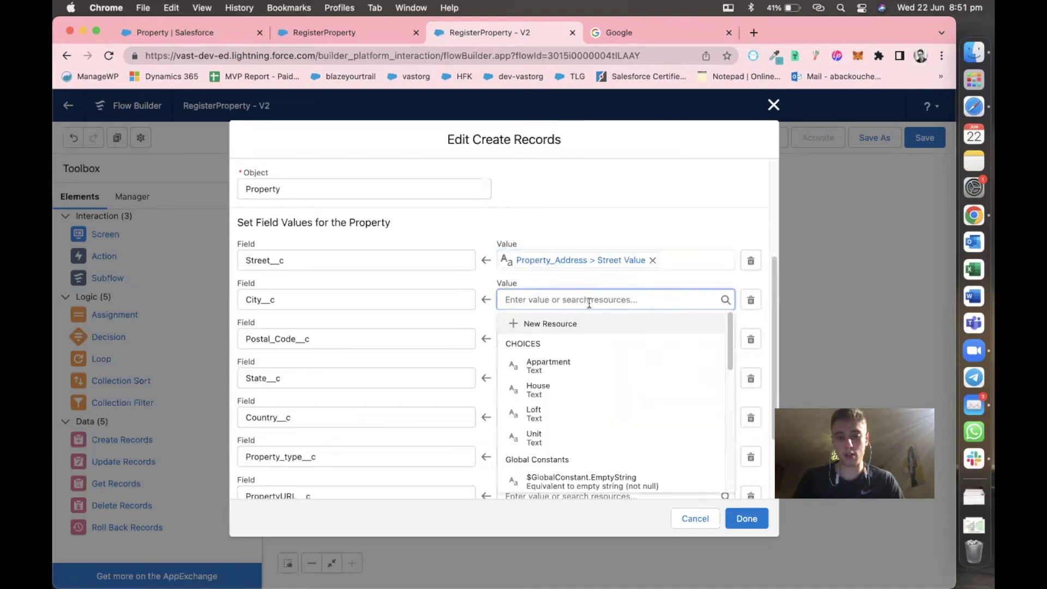
{"action": "type", "text": "add"}
{"action": "left_click", "coordinate": [581, 346]}
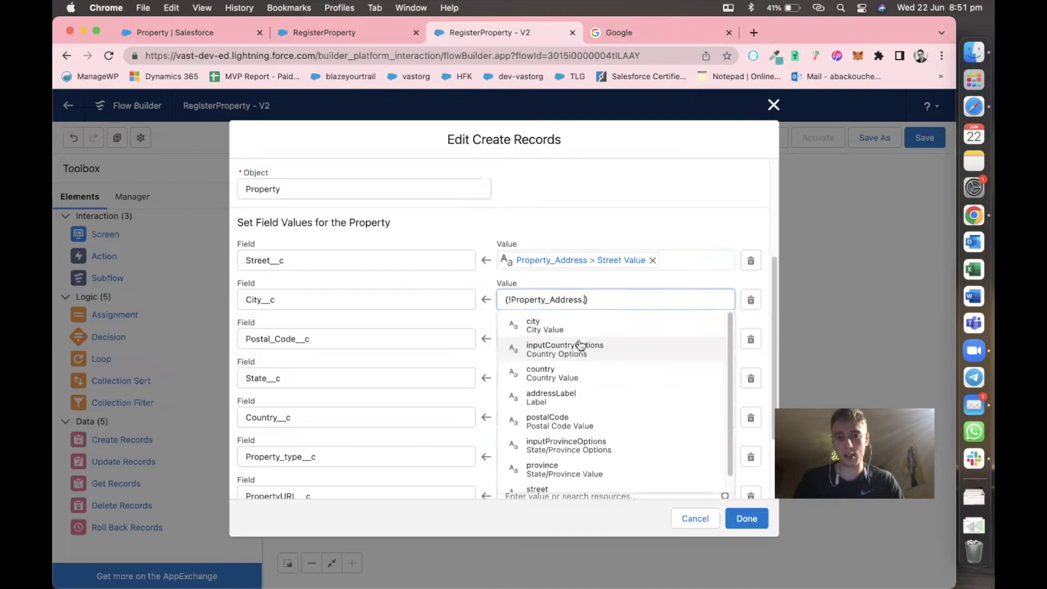
{"action": "type", "text": "c"}
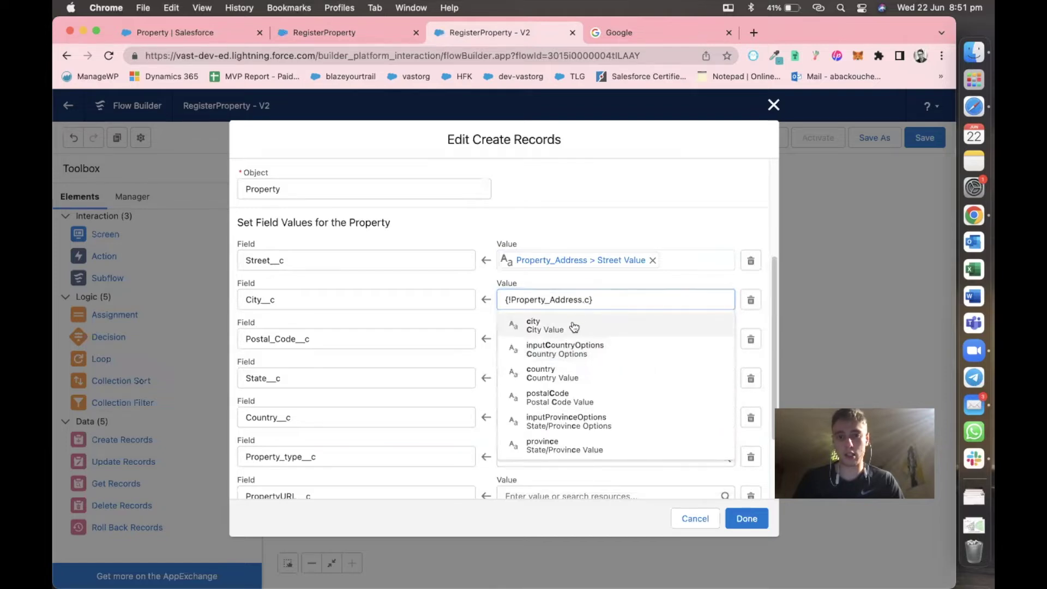
{"action": "left_click", "coordinate": [540, 325]}
Map Postal_Code__c to Property_Address postalCode and State__c to Property_Address inputProvinceOptions.
{"action": "left_click", "coordinate": [559, 333]}
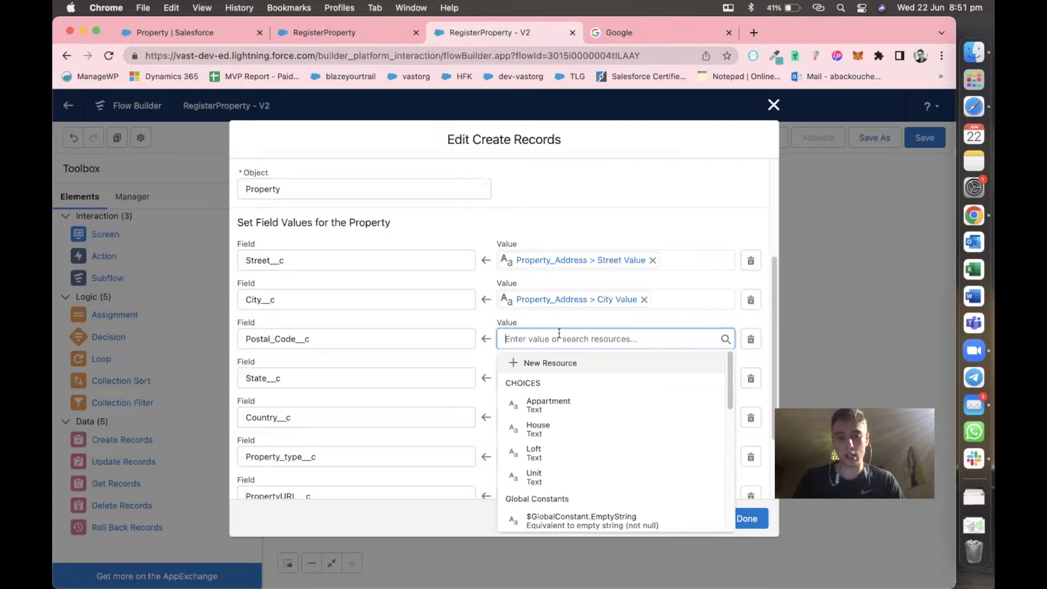
{"action": "type", "text": "add"}
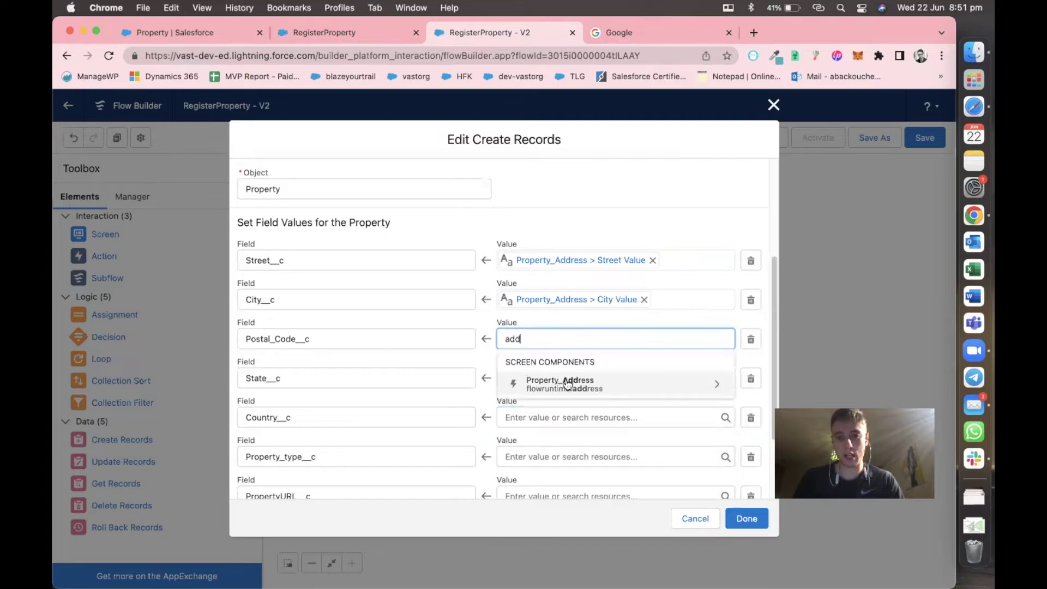
{"action": "left_click", "coordinate": [566, 380]}
{"action": "type", "text": "po"}
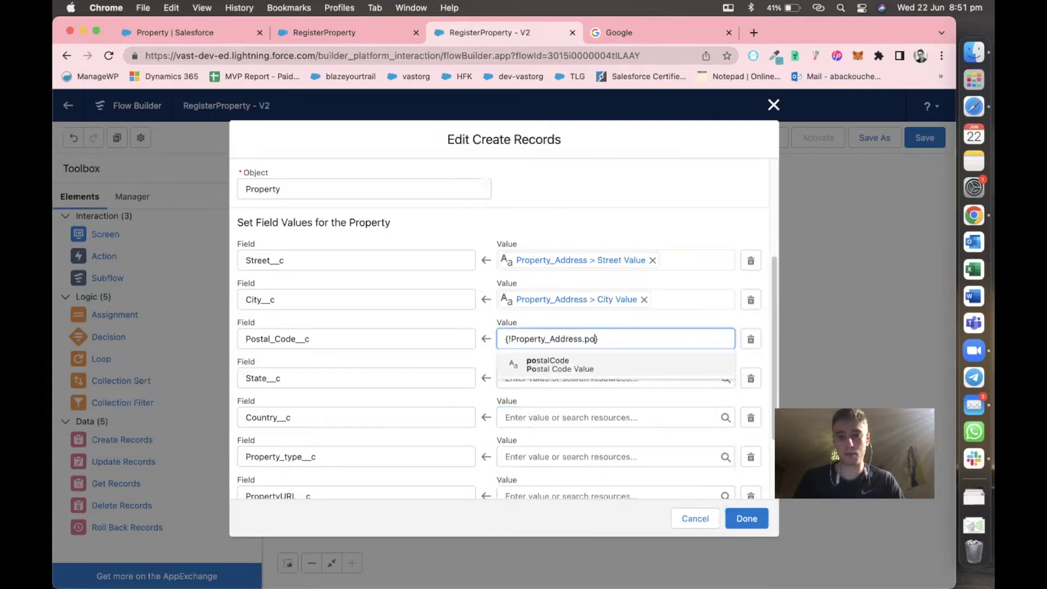
{"action": "left_click", "coordinate": [570, 371]}
{"action": "left_click", "coordinate": [570, 376]}
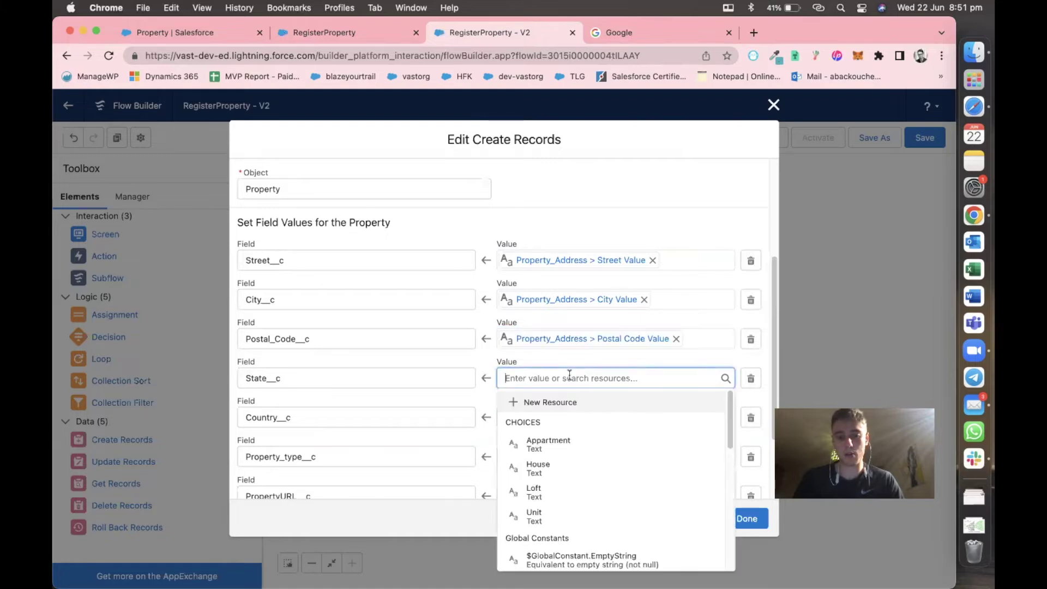
{"action": "type", "text": "add"}
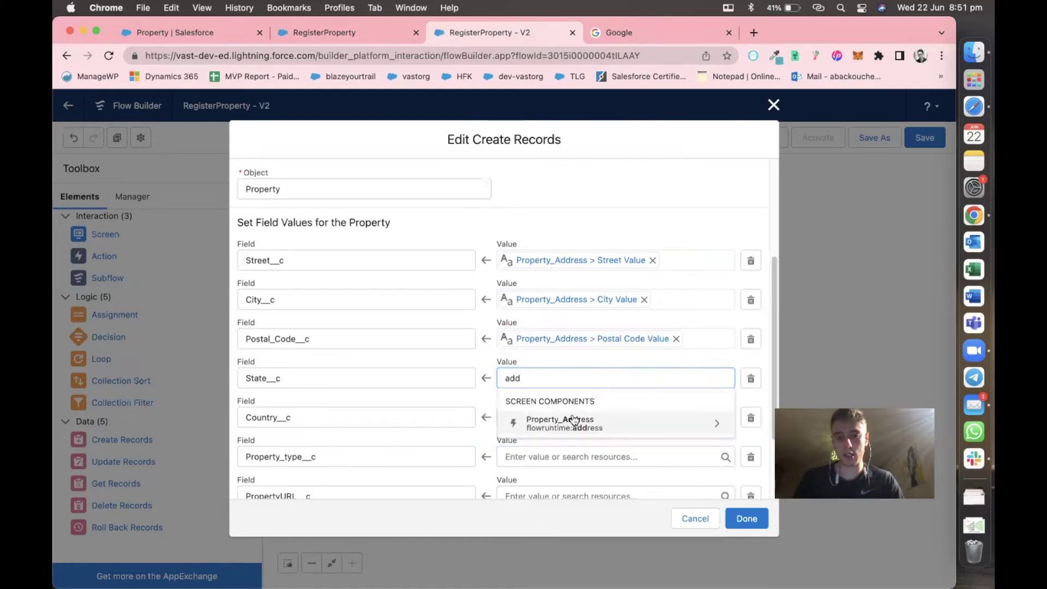
{"action": "left_click", "coordinate": [576, 420]}
{"action": "type", "text": "sta"}
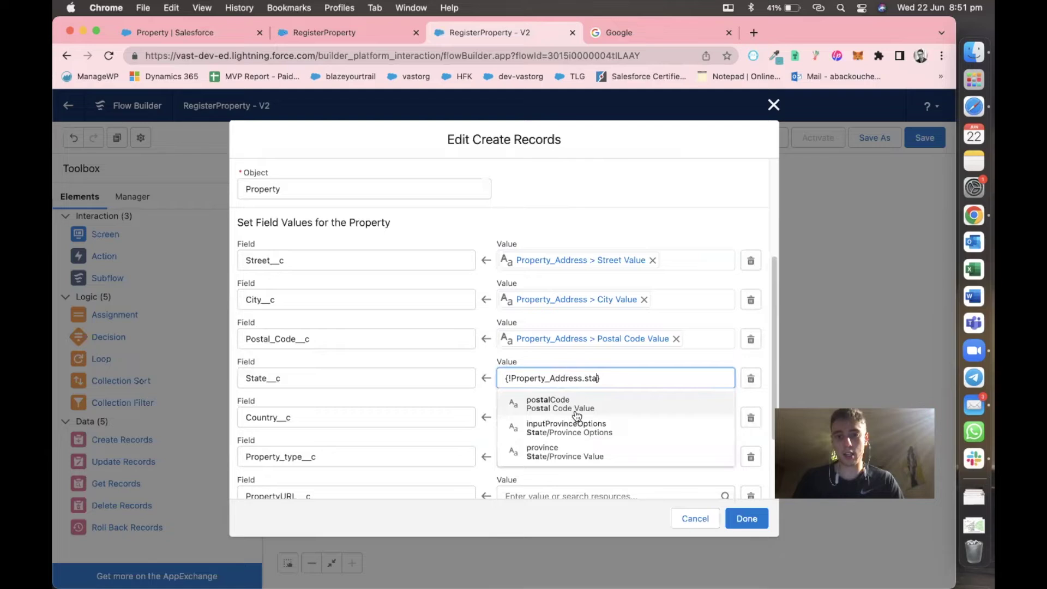
{"action": "left_click", "coordinate": [575, 430]}
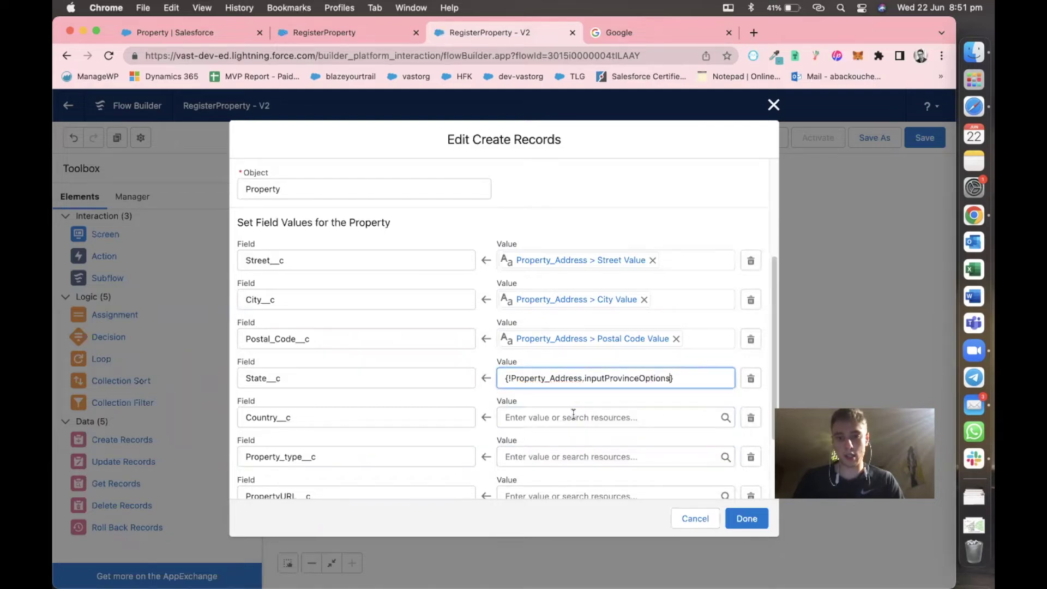
Map Country__c to the Property_Address country value.
{"action": "left_click", "coordinate": [573, 415]}
{"action": "type", "text": "add"}
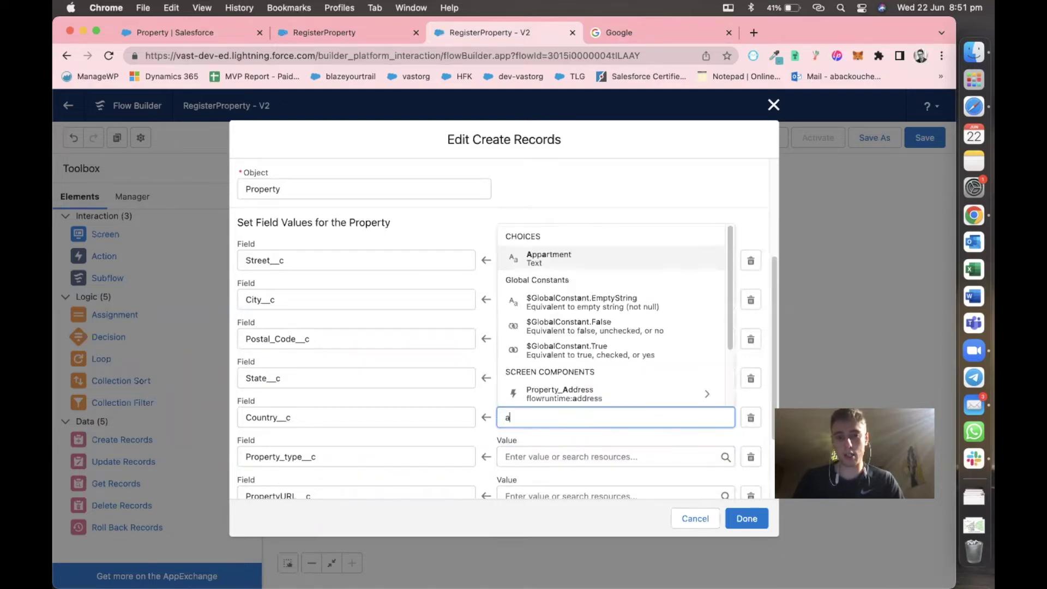
{"action": "left_click", "coordinate": [581, 391]}
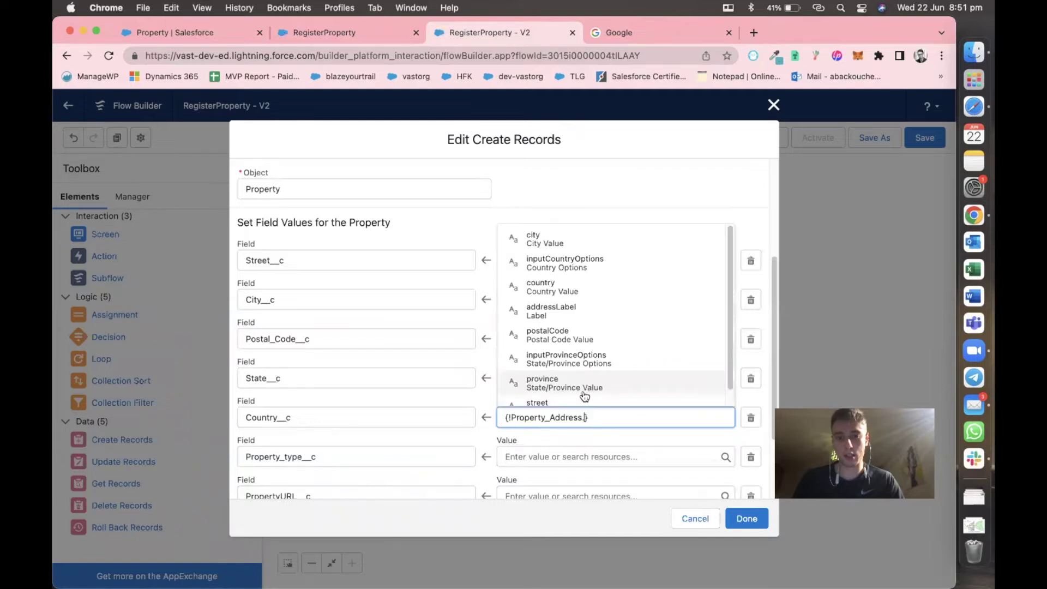
{"action": "type", "text": "coun"}
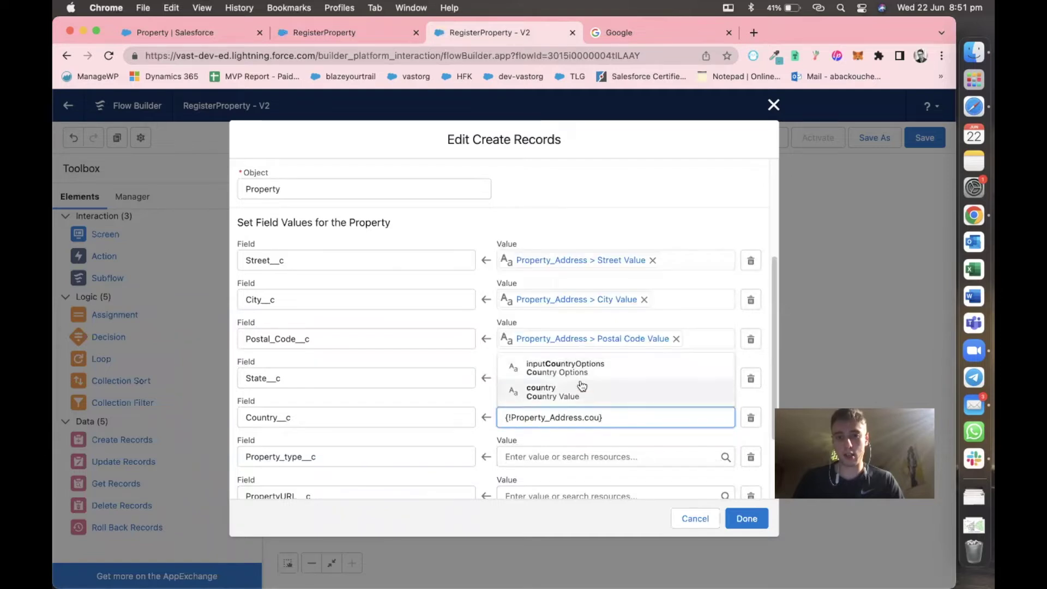
{"action": "left_click", "coordinate": [580, 395]}
{"action": "left_click", "coordinate": [572, 454]}
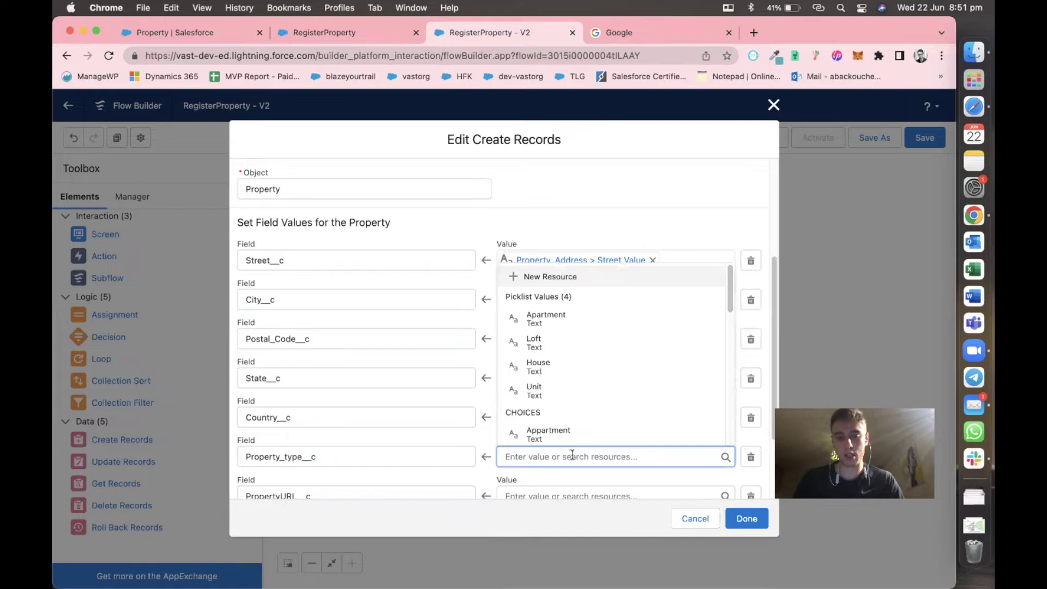
Search 'pro' and map Property_type__c to the Property_type screen picklist component.
{"action": "type", "text": "pro"}
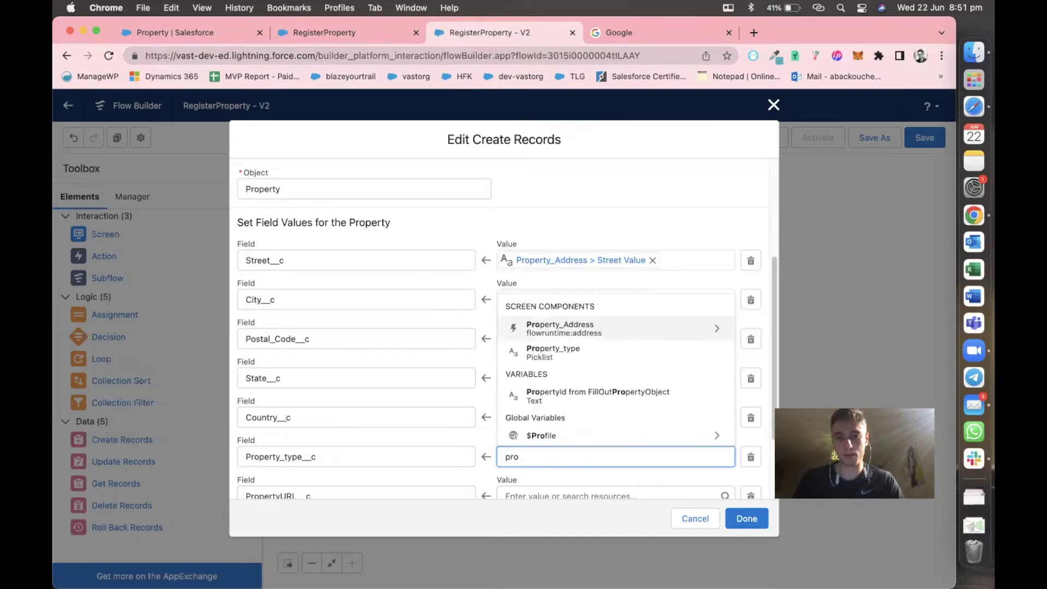
{"action": "type", "text": "er"}
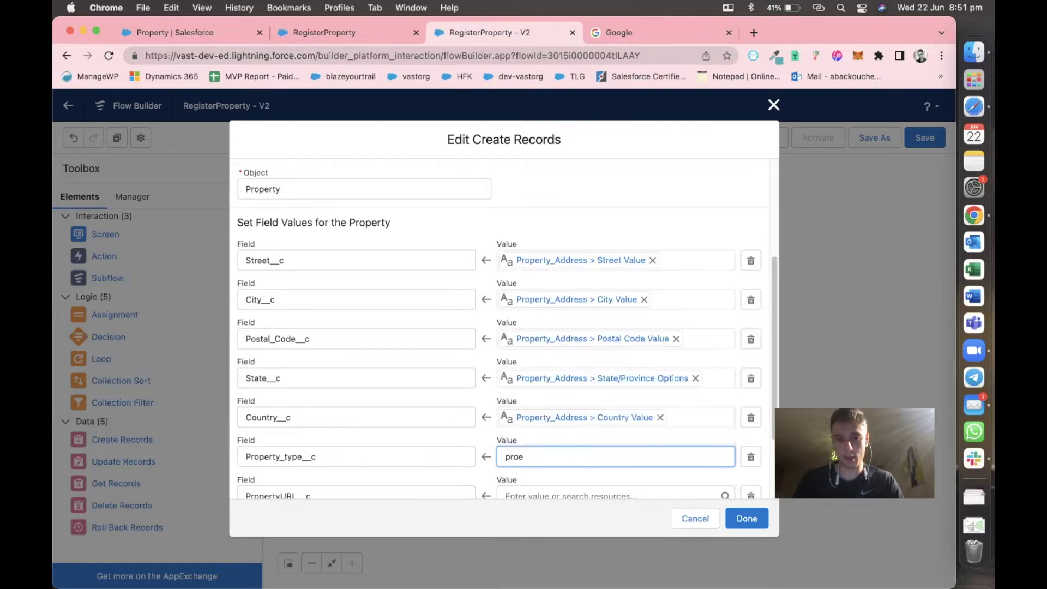
{"action": "key", "text": "BackSpace"}
{"action": "key", "text": "BackSpace"}
{"action": "key", "text": "BackSpace"}
{"action": "key", "text": "BackSpace"}
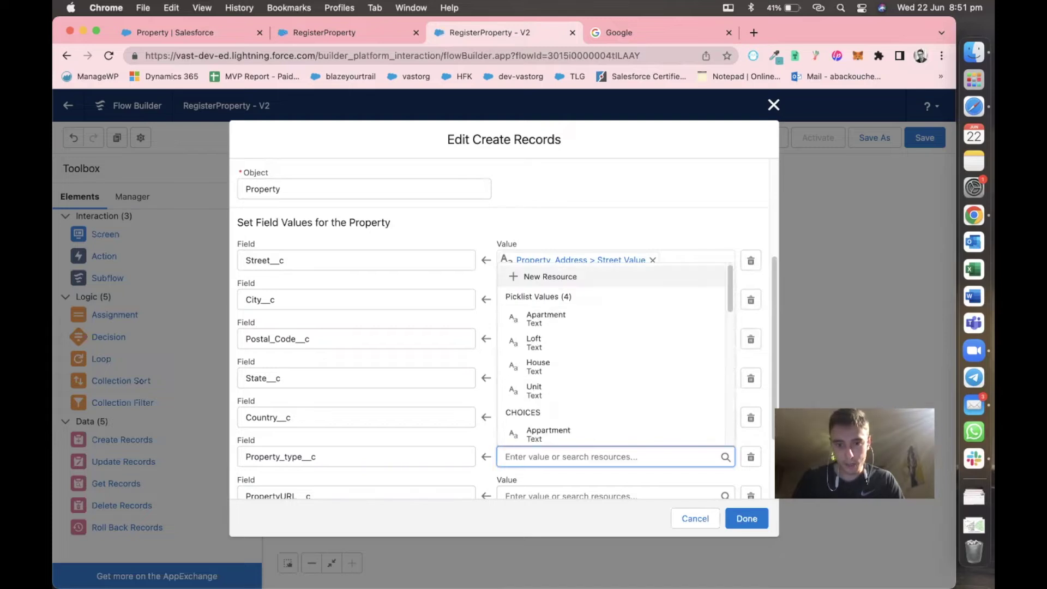
{"action": "scroll", "coordinate": [600, 397], "scroll_direction": "down", "scroll_amount": 10}
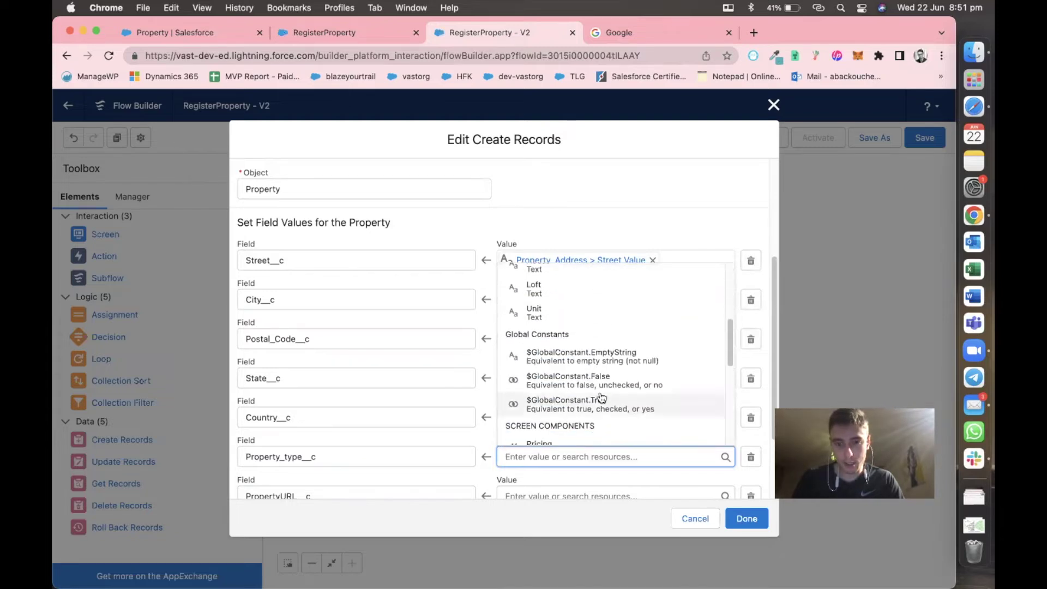
{"action": "scroll", "coordinate": [601, 397], "scroll_direction": "down", "scroll_amount": 6}
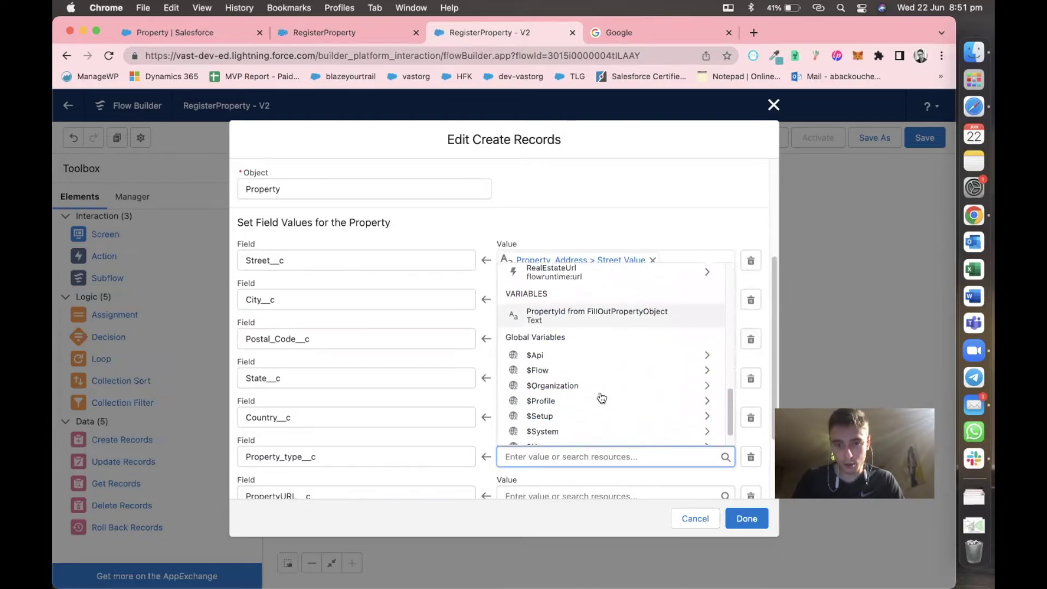
{"action": "scroll", "coordinate": [601, 397], "scroll_direction": "up", "scroll_amount": 8}
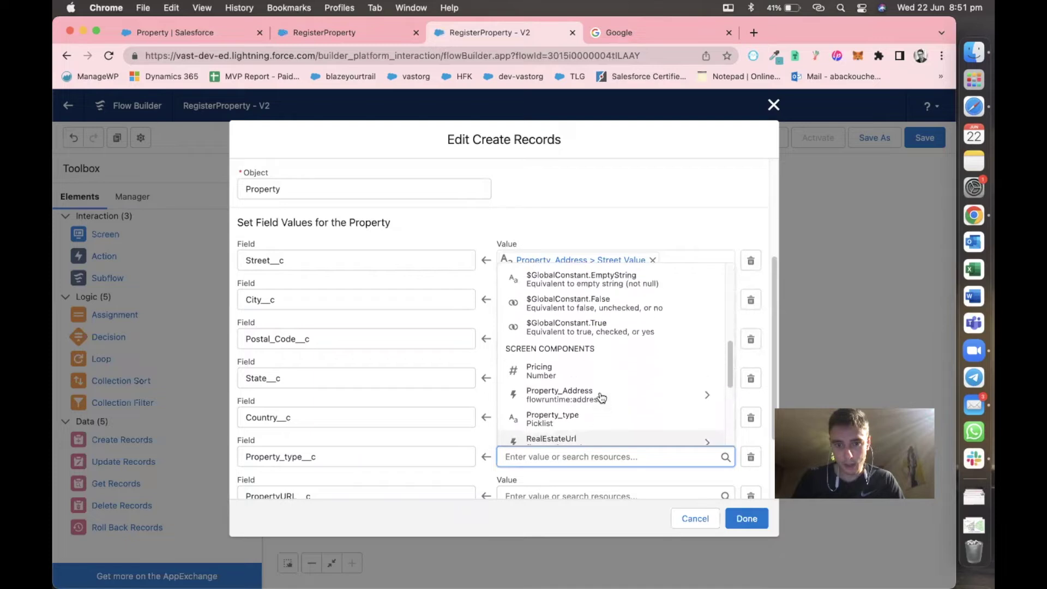
{"action": "scroll", "coordinate": [602, 397], "scroll_direction": "up", "scroll_amount": 6}
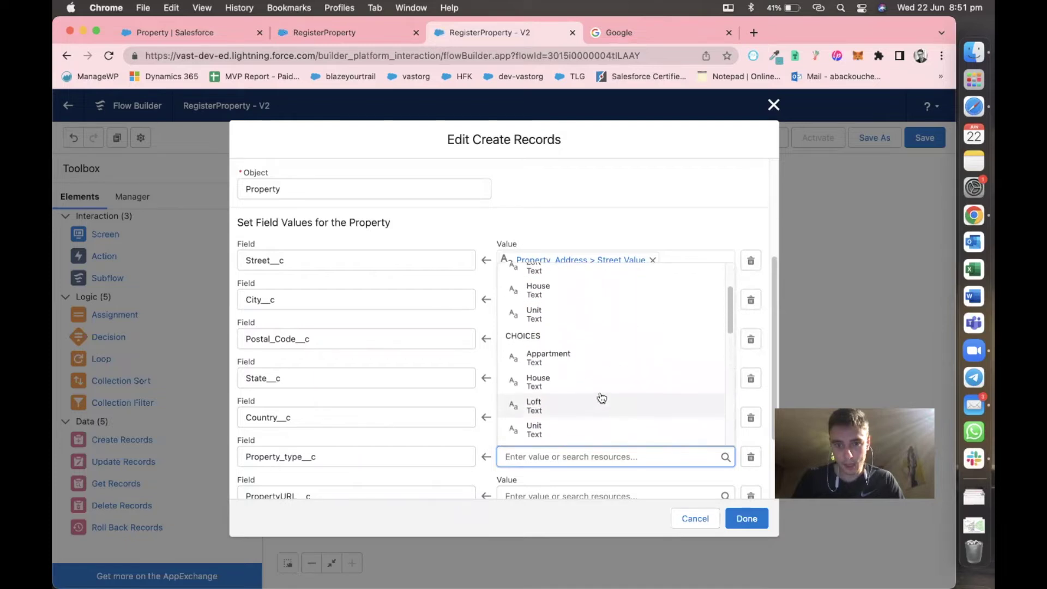
{"action": "scroll", "coordinate": [603, 384], "scroll_direction": "up", "scroll_amount": 1}
{"action": "scroll", "coordinate": [604, 385], "scroll_direction": "up", "scroll_amount": 1}
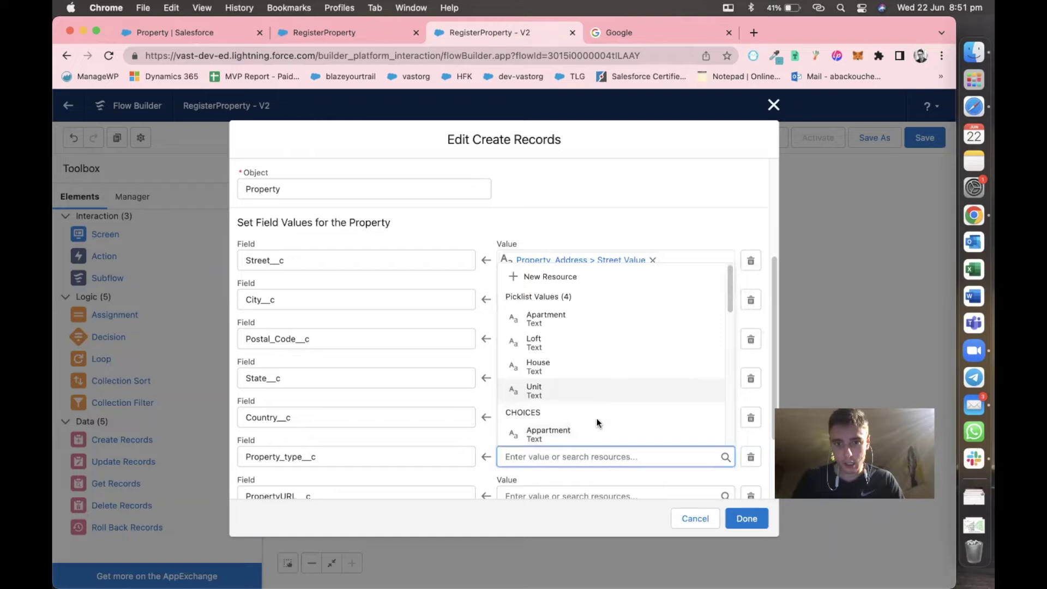
{"action": "type", "text": "pro"}
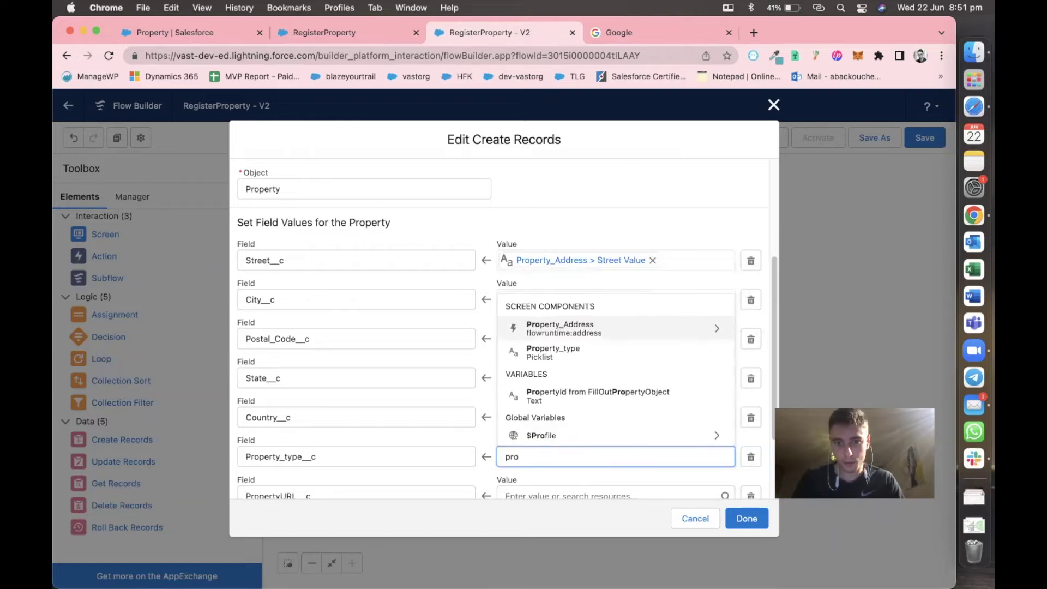
{"action": "left_click", "coordinate": [596, 353]}
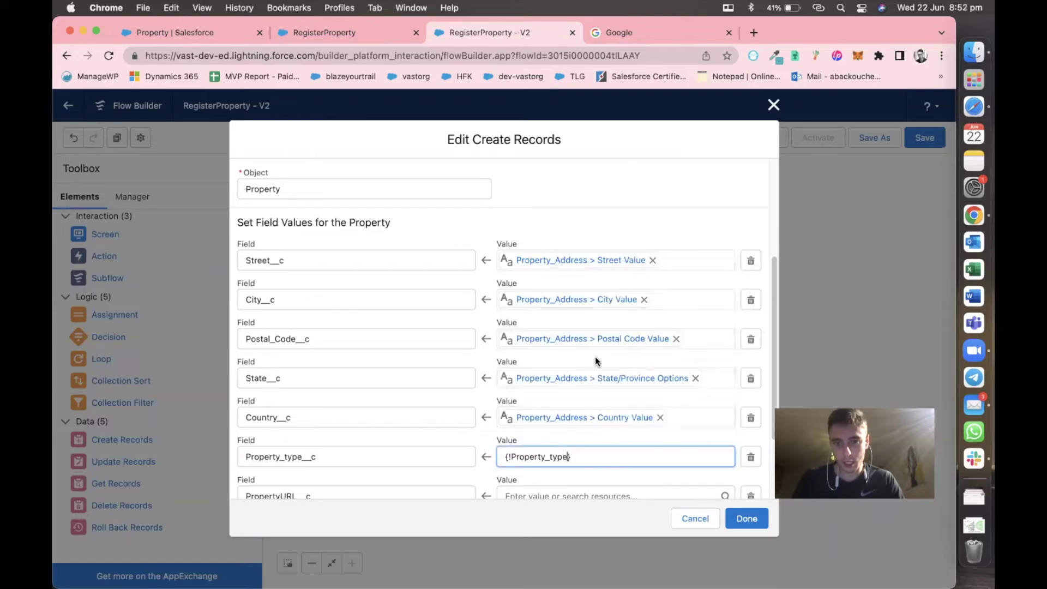
{"action": "left_click", "coordinate": [594, 476]}
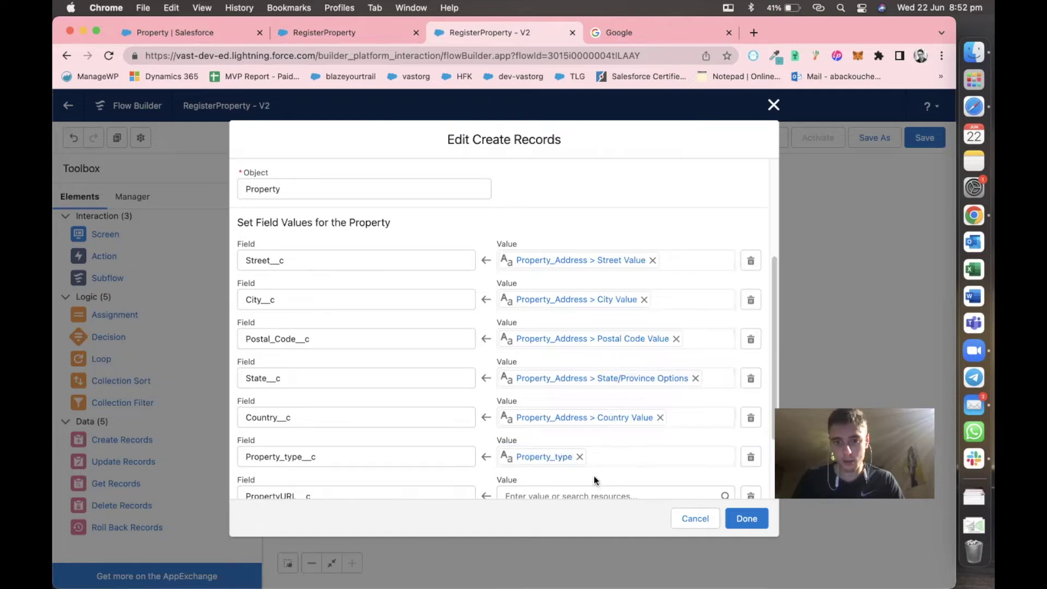
{"action": "scroll", "coordinate": [594, 475], "scroll_direction": "down", "scroll_amount": 3}
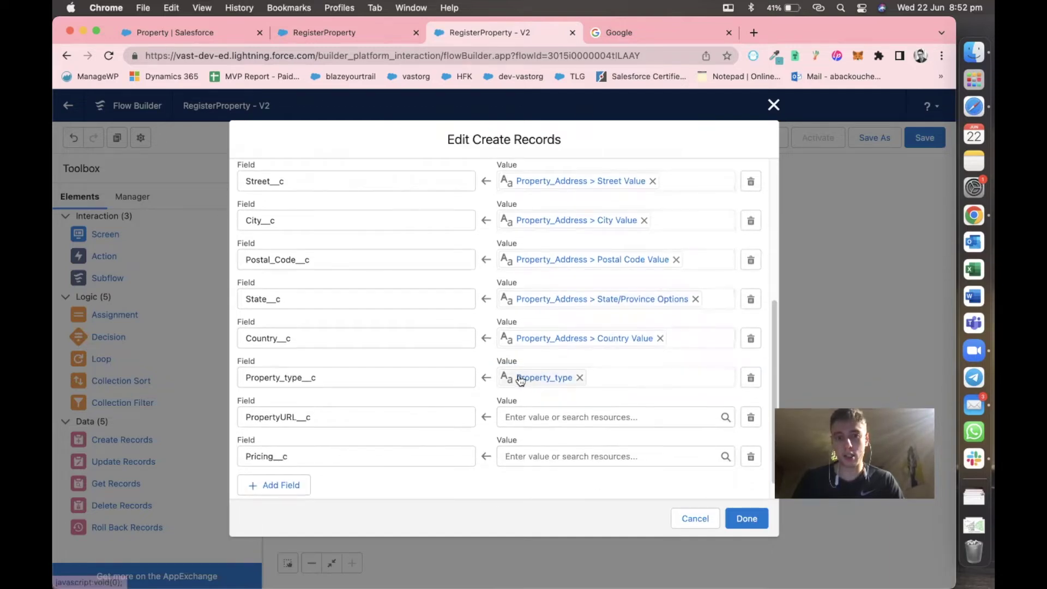
Map PropertyURL__c to {!RealEstateUrl.value}.
{"action": "left_click", "coordinate": [525, 417]}
{"action": "type", "text": "url"}
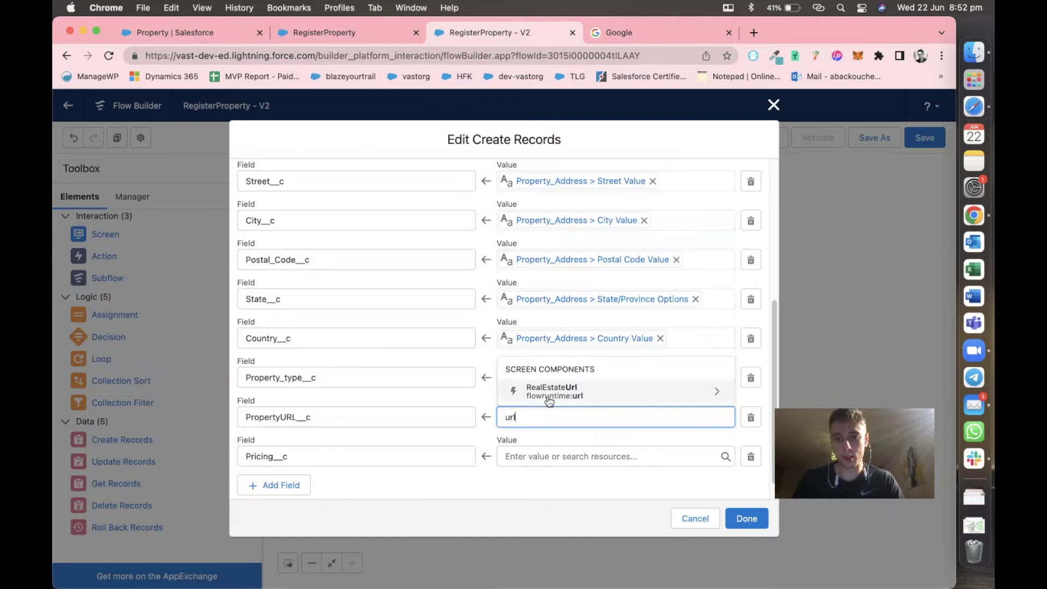
{"action": "left_click", "coordinate": [551, 394]}
{"action": "left_click", "coordinate": [546, 400]}
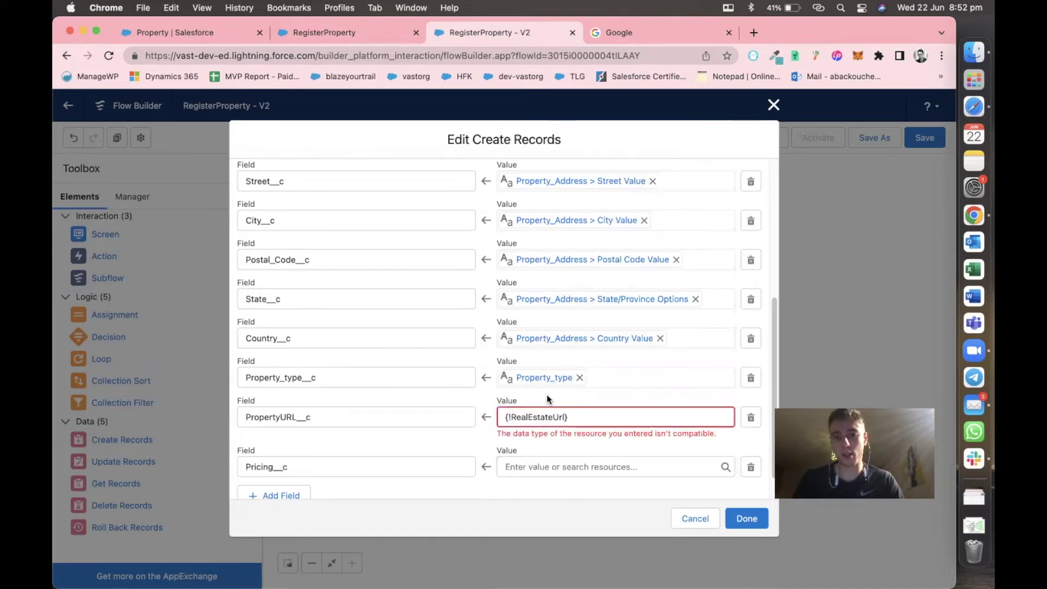
{"action": "left_click", "coordinate": [564, 416]}
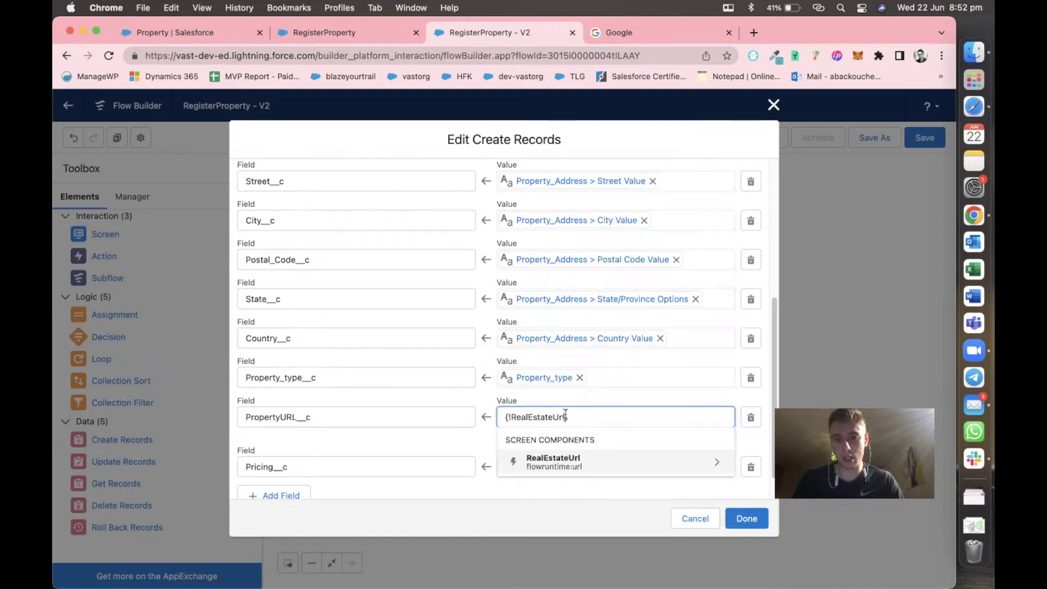
{"action": "left_click", "coordinate": [569, 458]}
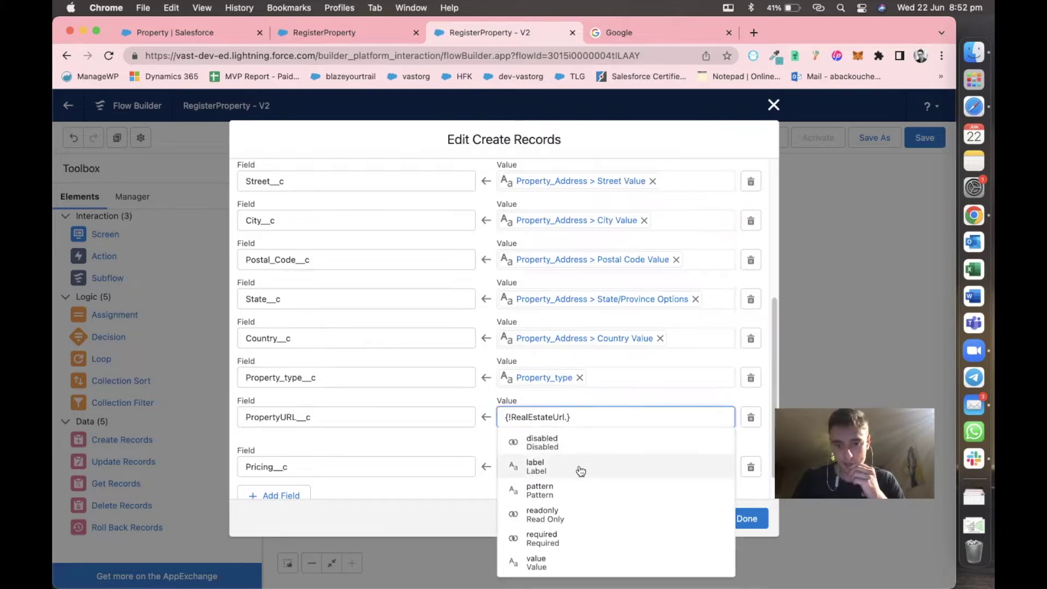
{"action": "left_click", "coordinate": [571, 562]}
{"action": "left_click", "coordinate": [595, 443]}
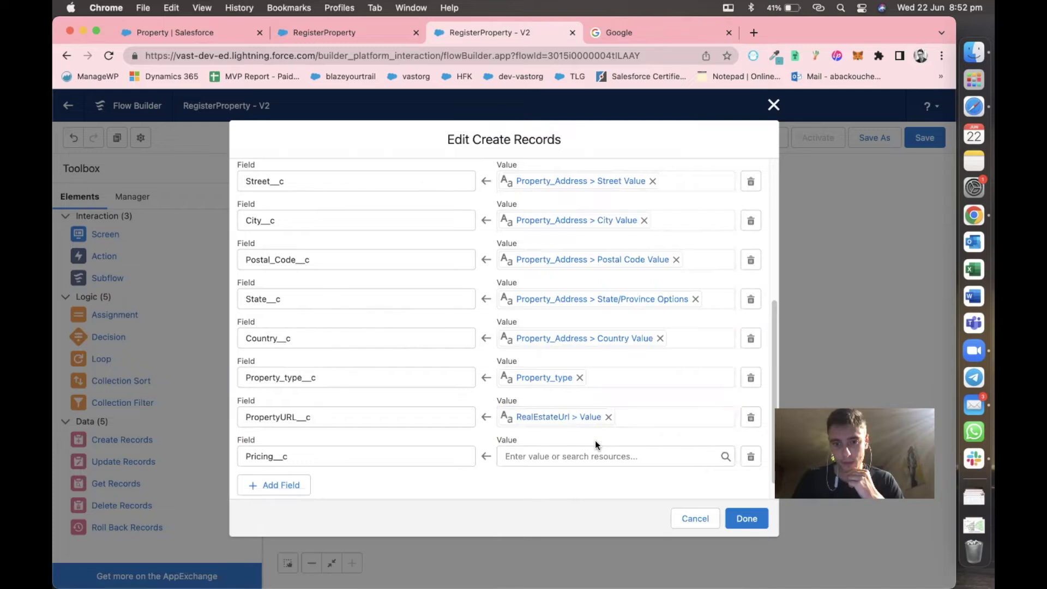
Map Pricing__c to the {!Pricing} screen input.
{"action": "left_click", "coordinate": [572, 456]}
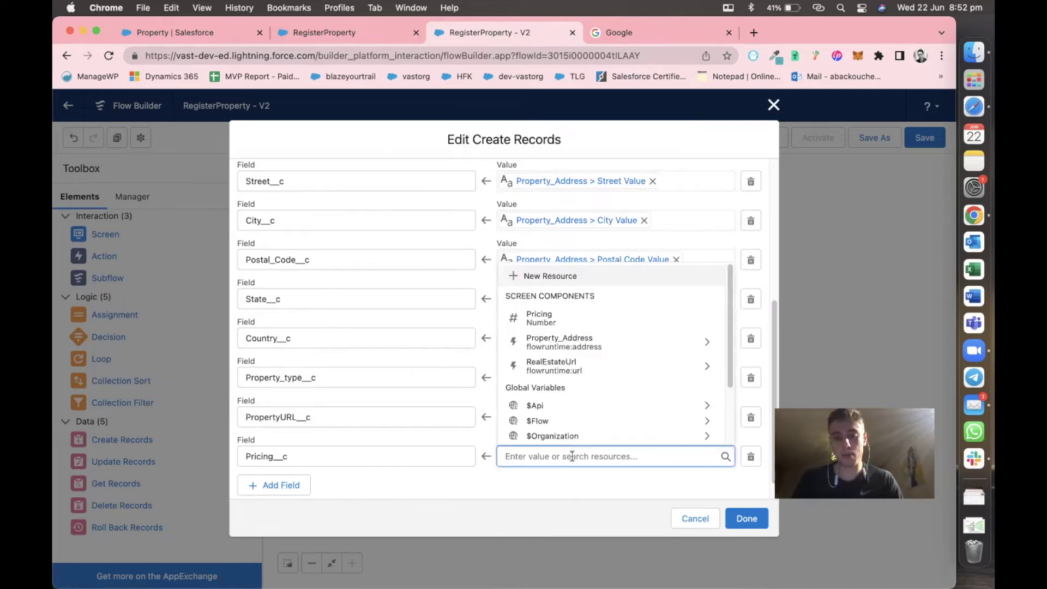
{"action": "type", "text": "pri"}
{"action": "left_click", "coordinate": [574, 438]}
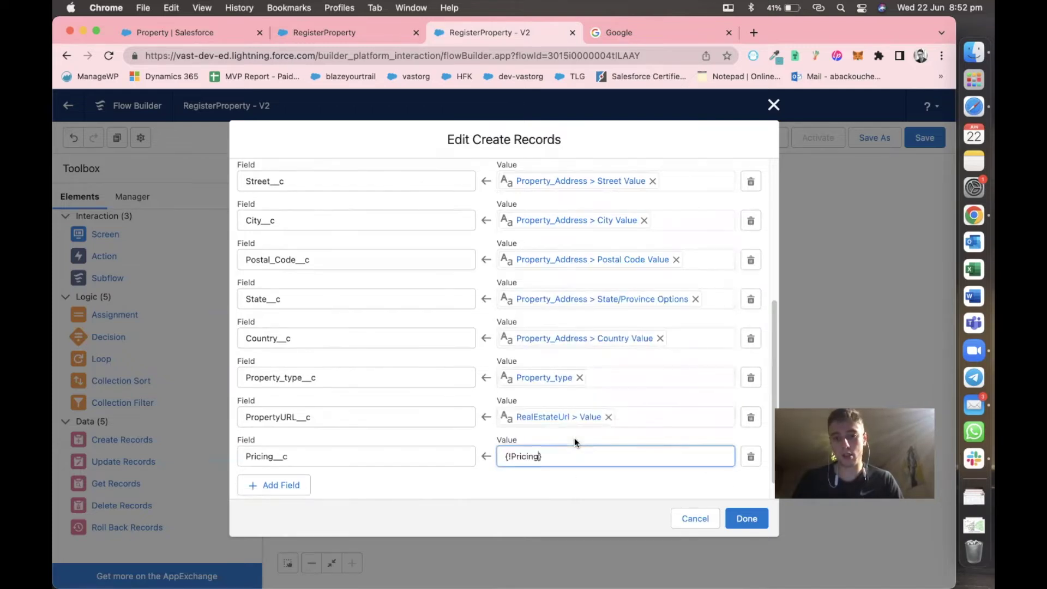
{"action": "left_click", "coordinate": [577, 489]}
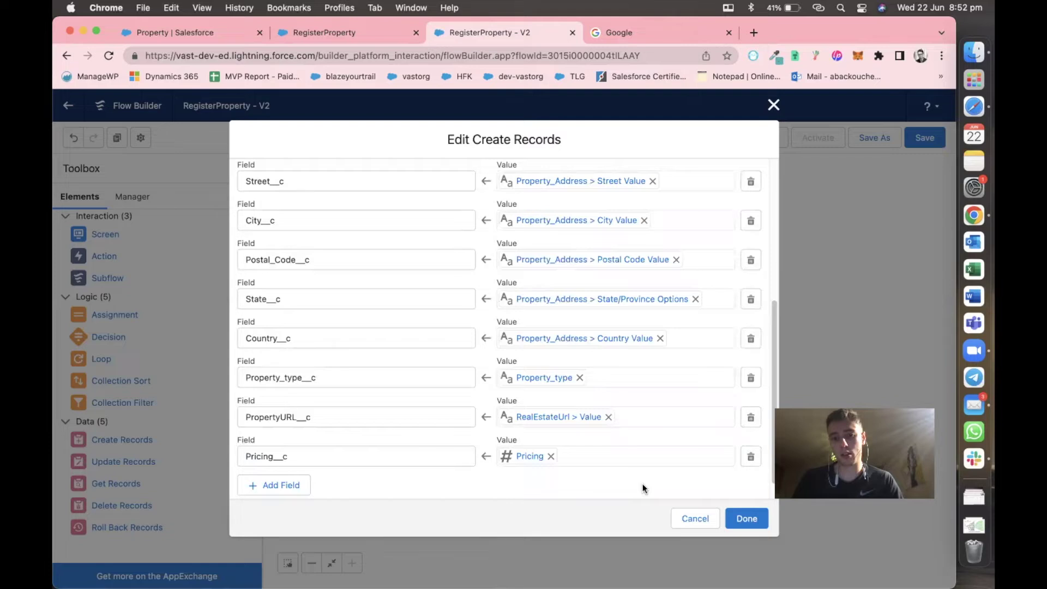
{"action": "scroll", "coordinate": [643, 488], "scroll_direction": "up", "scroll_amount": 5}
{"action": "scroll", "coordinate": [682, 496], "scroll_direction": "down", "scroll_amount": 8}
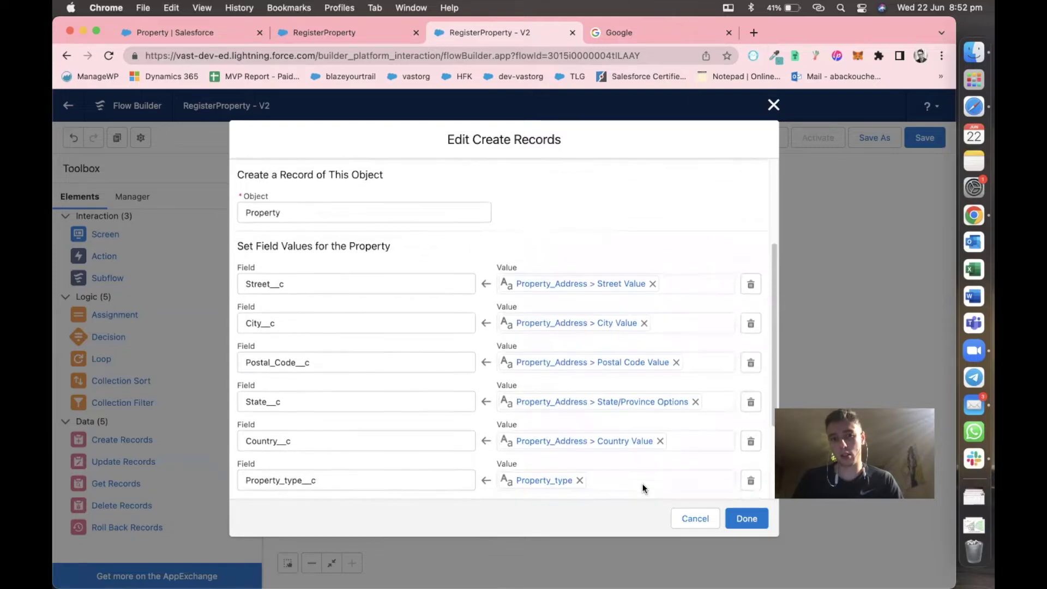
Close the Create Records editor, save RegisterProperty as Version 2, and run it in debug mode.
{"action": "left_click", "coordinate": [744, 514]}
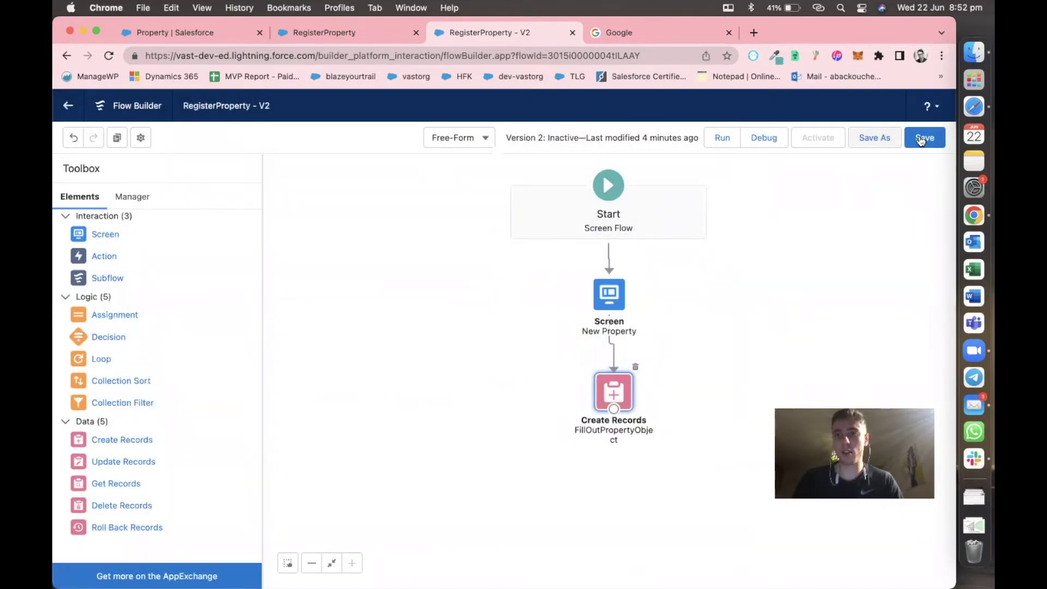
{"action": "left_click", "coordinate": [924, 137]}
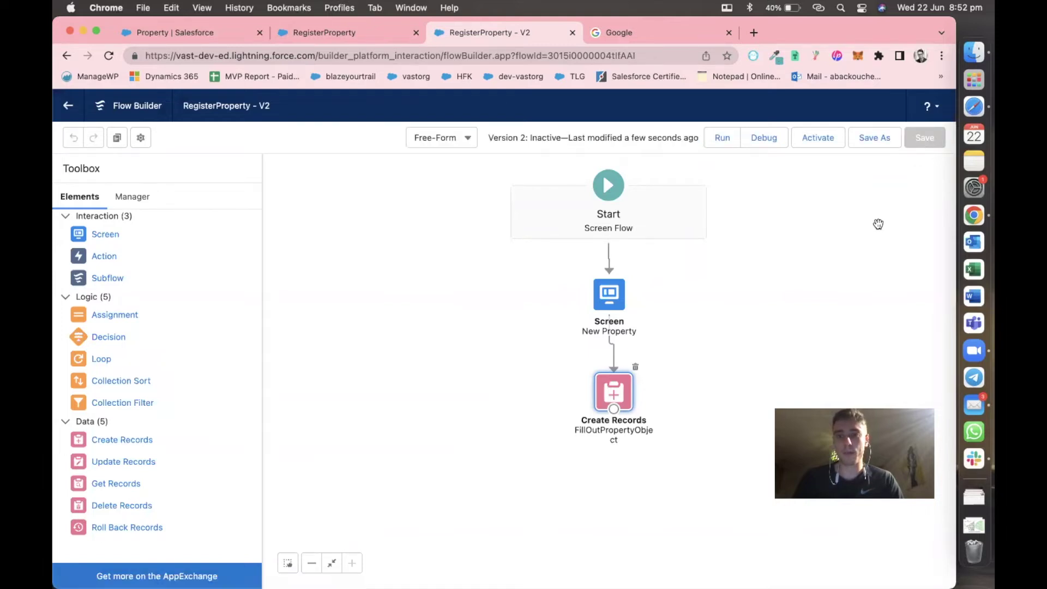
{"action": "left_click", "coordinate": [771, 139]}
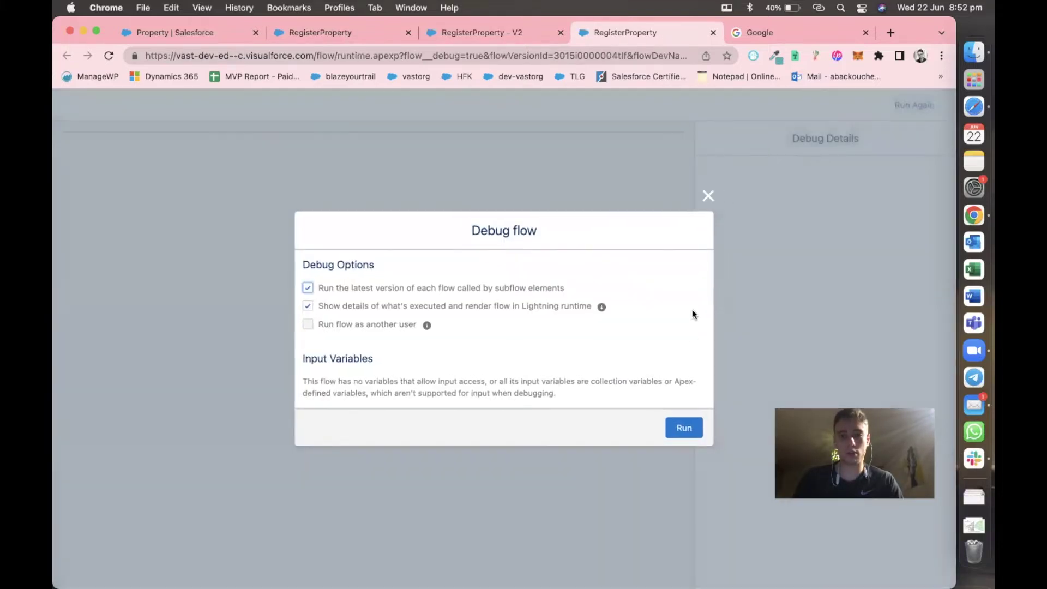
{"action": "left_click", "coordinate": [684, 428]}
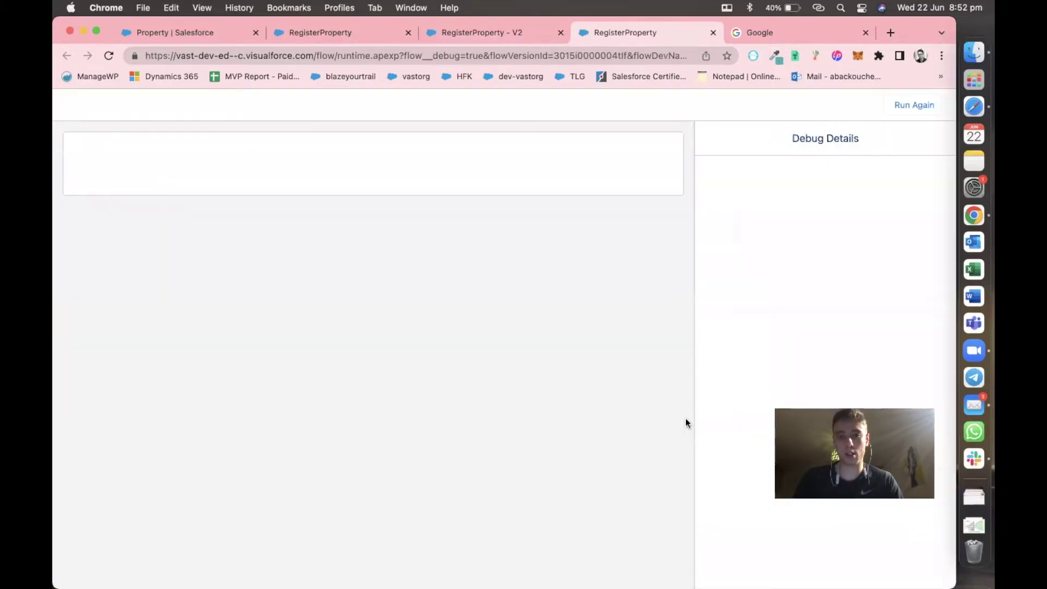
{"action": "left_click", "coordinate": [271, 225]}
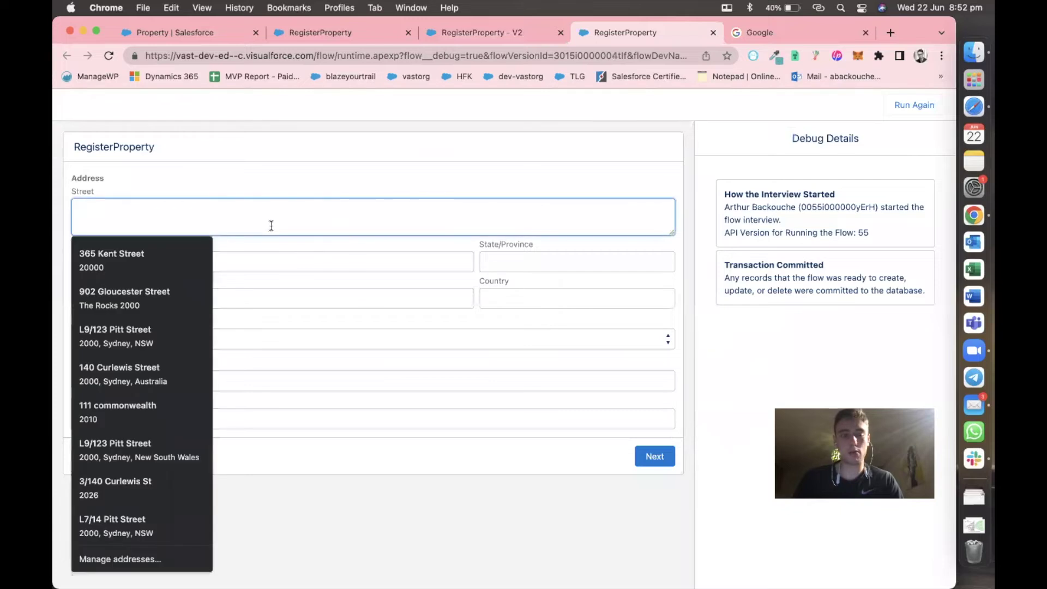
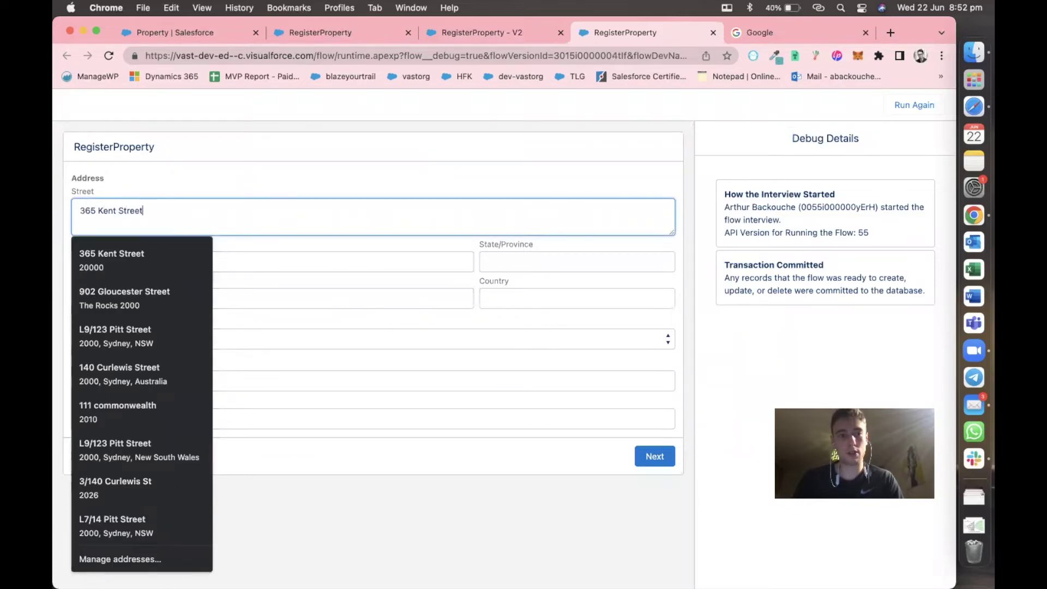
{"action": "key", "text": "Tab"}
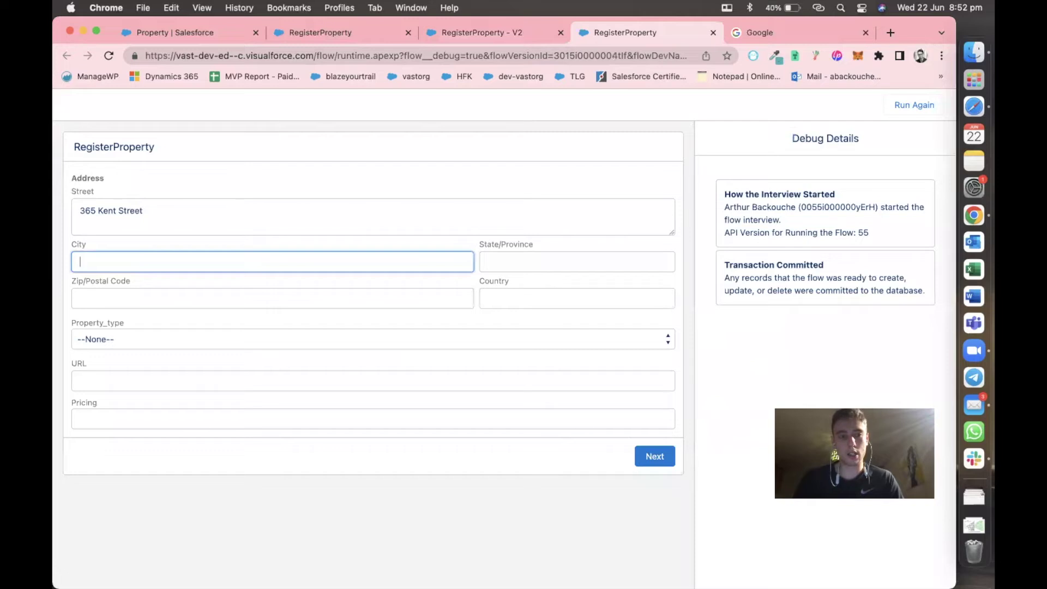
{"action": "type", "text": "Sydney"}
{"action": "key", "text": "Tab"}
{"action": "type", "text": "NSW"}
{"action": "key", "text": "Tab"}
{"action": "type", "text": "2000"}
{"action": "key", "text": "Tab"}
{"action": "type", "text": "Australia"}
{"action": "key", "text": "Tab"}
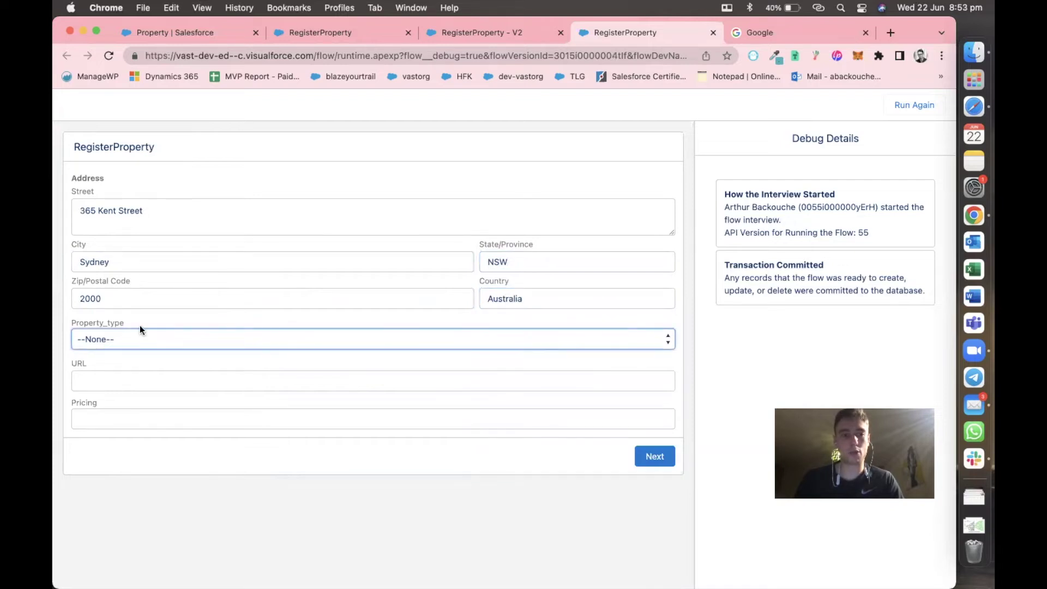
Choose Appartment as the property type and paste the Google page address as the URL.
{"action": "left_click", "coordinate": [131, 338]}
{"action": "left_click", "coordinate": [127, 377]}
{"action": "left_click", "coordinate": [127, 374]}
{"action": "left_click", "coordinate": [763, 32]}
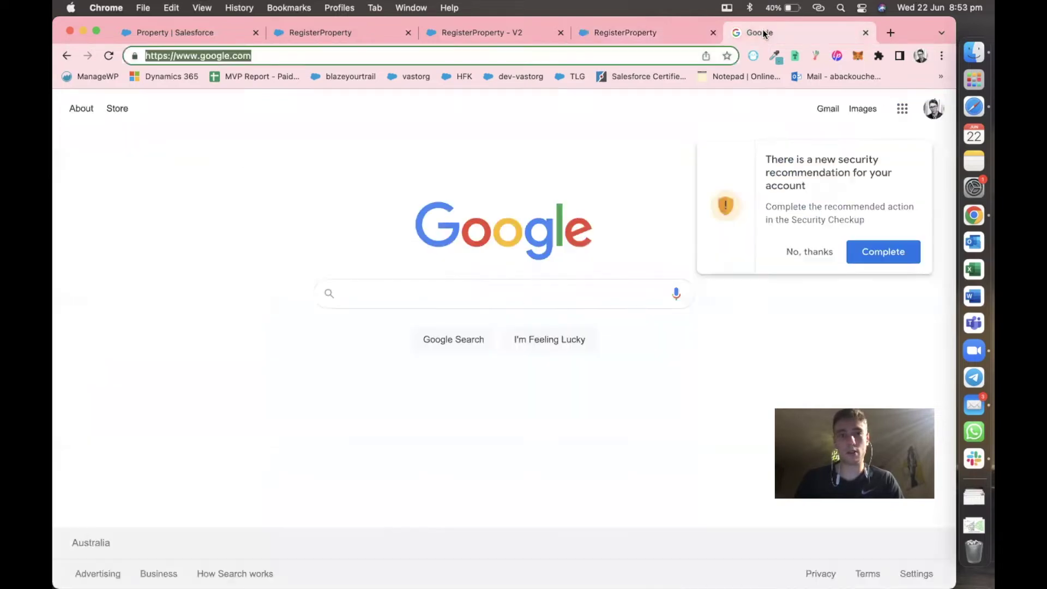
{"action": "key", "text": "super+c"}
{"action": "left_click", "coordinate": [619, 27]}
{"action": "key", "text": "super+v"}
Set Pricing to 2,000,000, submit the form, and dismiss the browser's address-saving prompt.
{"action": "left_click", "coordinate": [183, 418]}
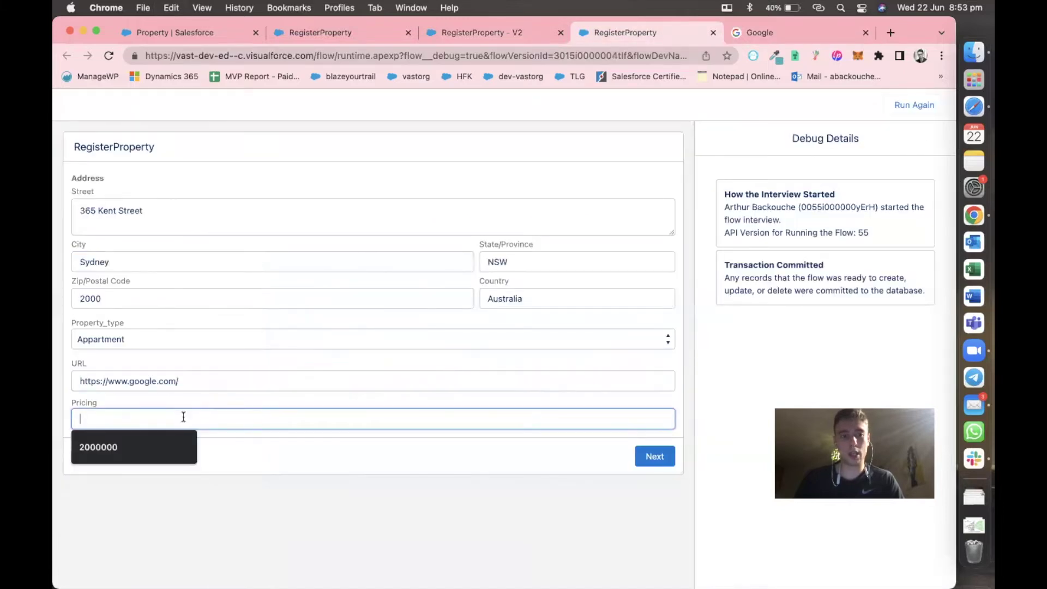
{"action": "left_click", "coordinate": [156, 450]}
{"action": "left_click", "coordinate": [277, 448]}
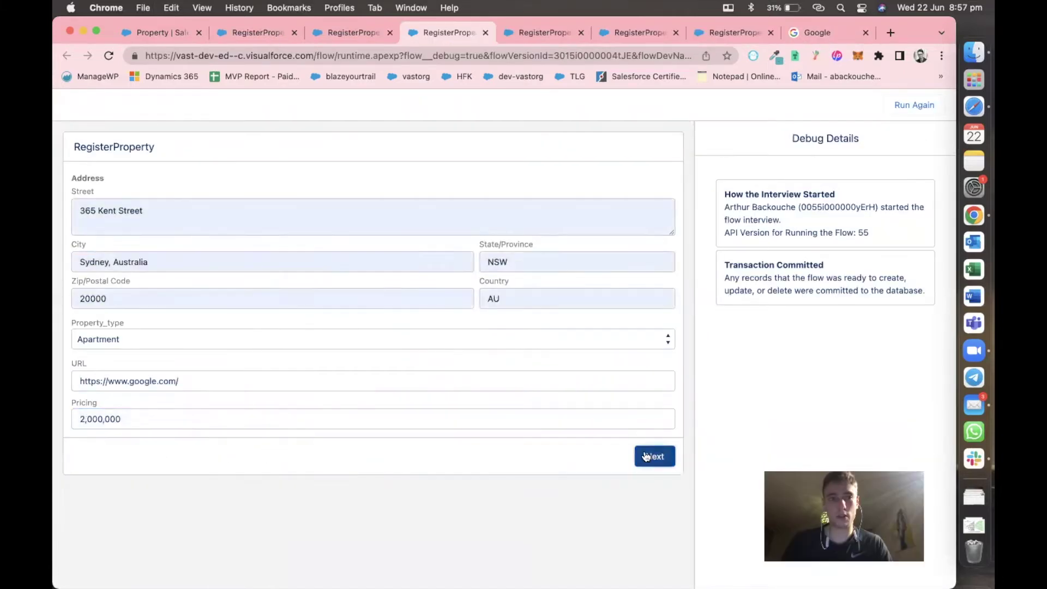
{"action": "left_click", "coordinate": [644, 451]}
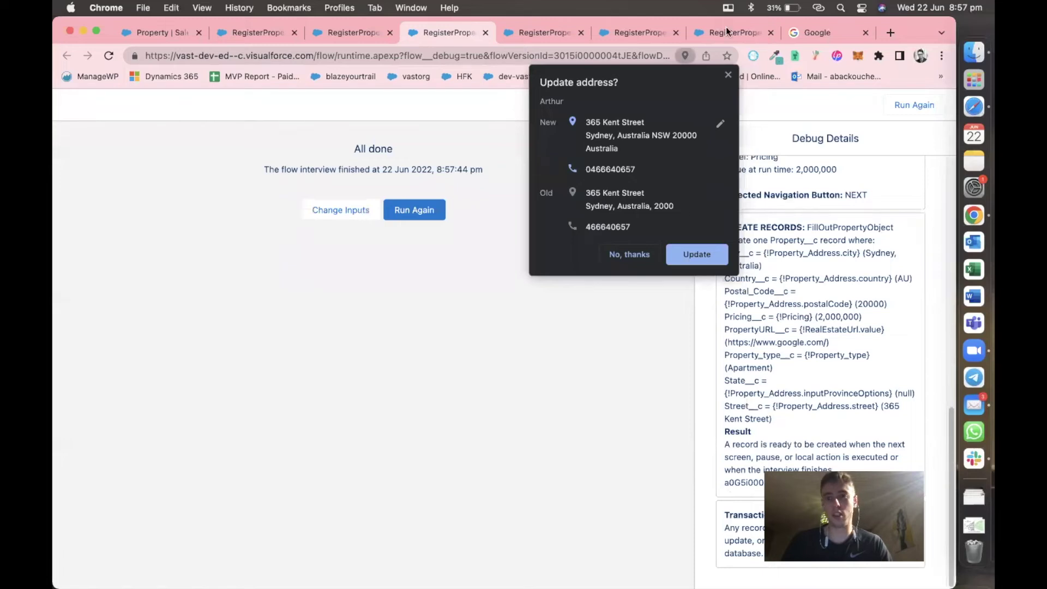
{"action": "left_click", "coordinate": [729, 75]}
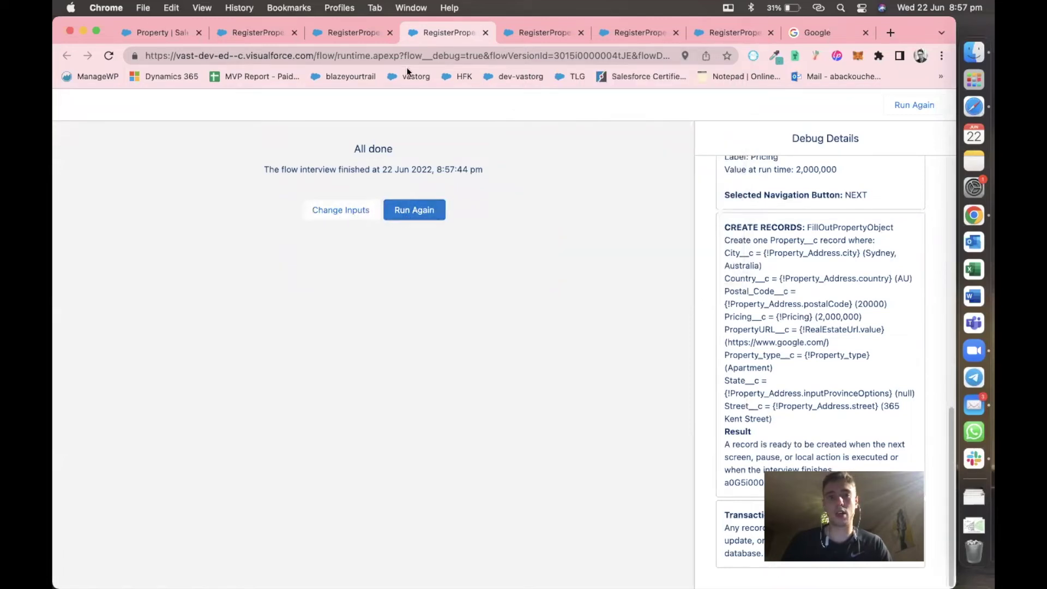
Activate RegisterProperty Version 3 in Flow Builder, then return to the flow's run form tab.
{"action": "left_click", "coordinate": [350, 36]}
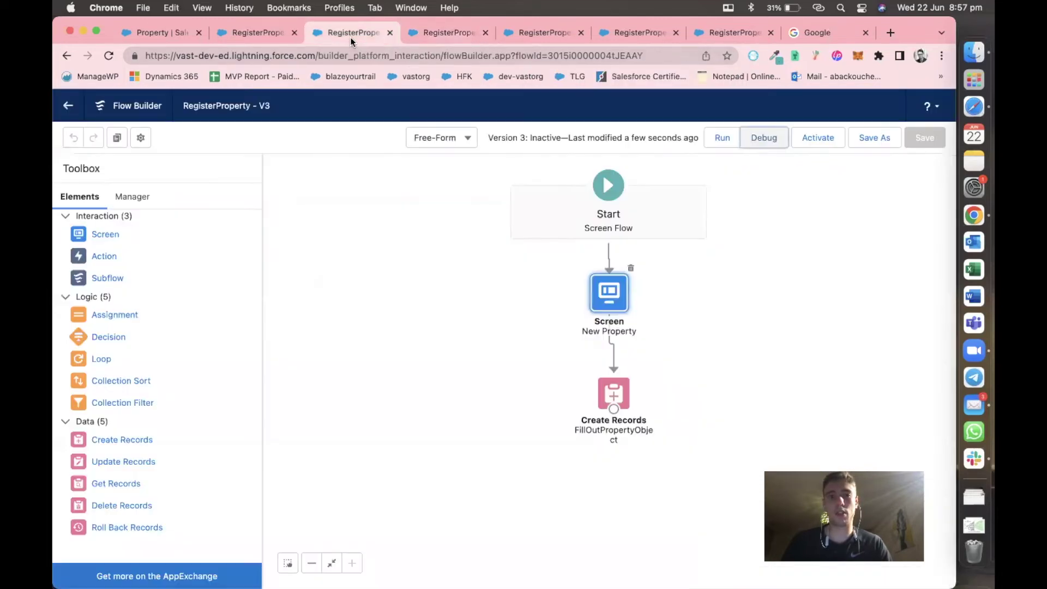
{"action": "left_click", "coordinate": [826, 140]}
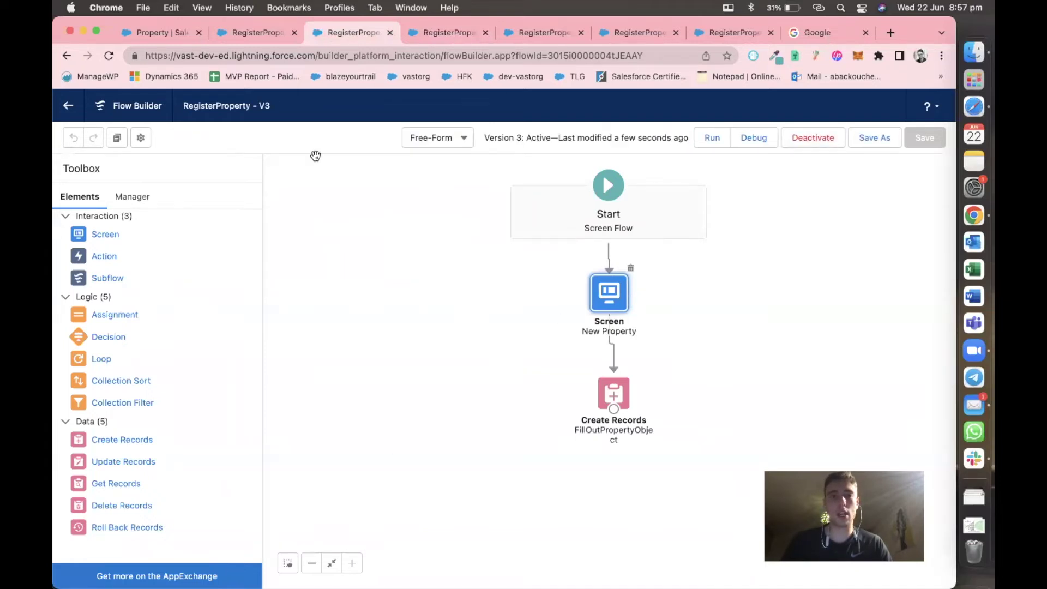
{"action": "left_click", "coordinate": [247, 30]}
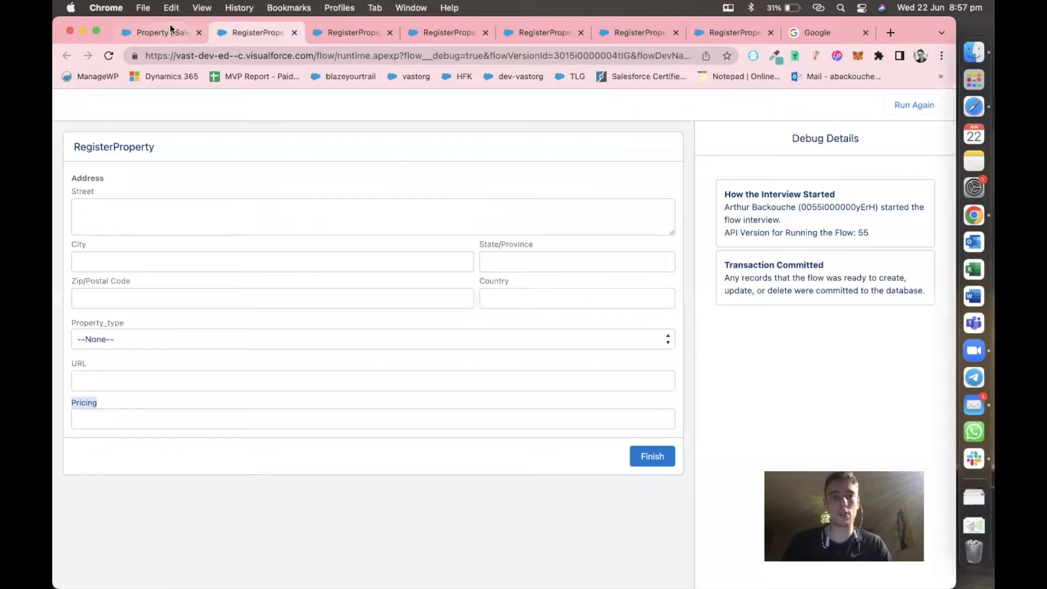
Open the Tabs page in Setup using a Quick Find search for 'tab'.
{"action": "left_click", "coordinate": [169, 32]}
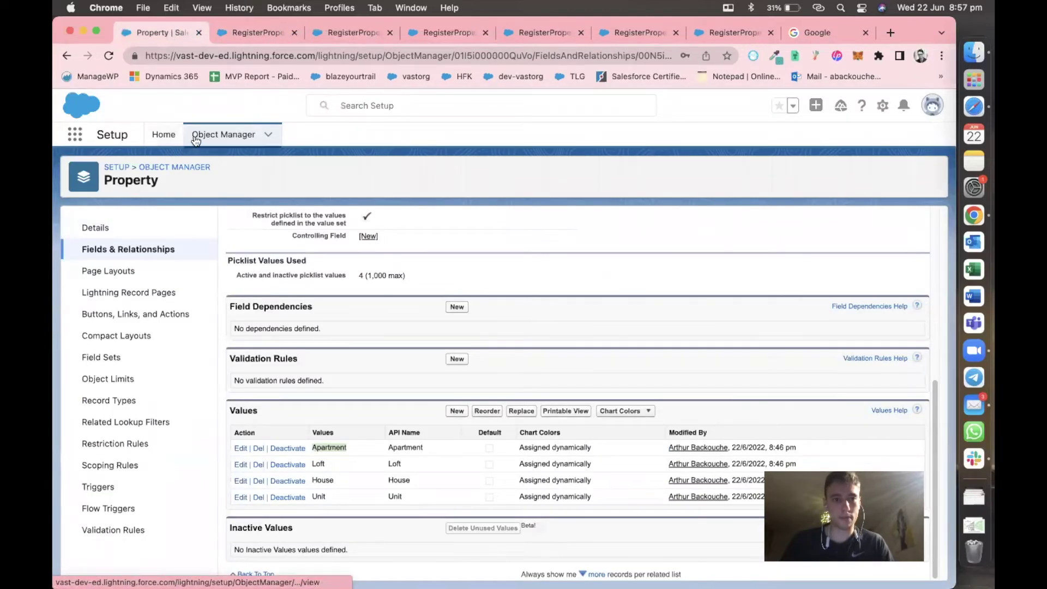
{"action": "left_click", "coordinate": [163, 135]}
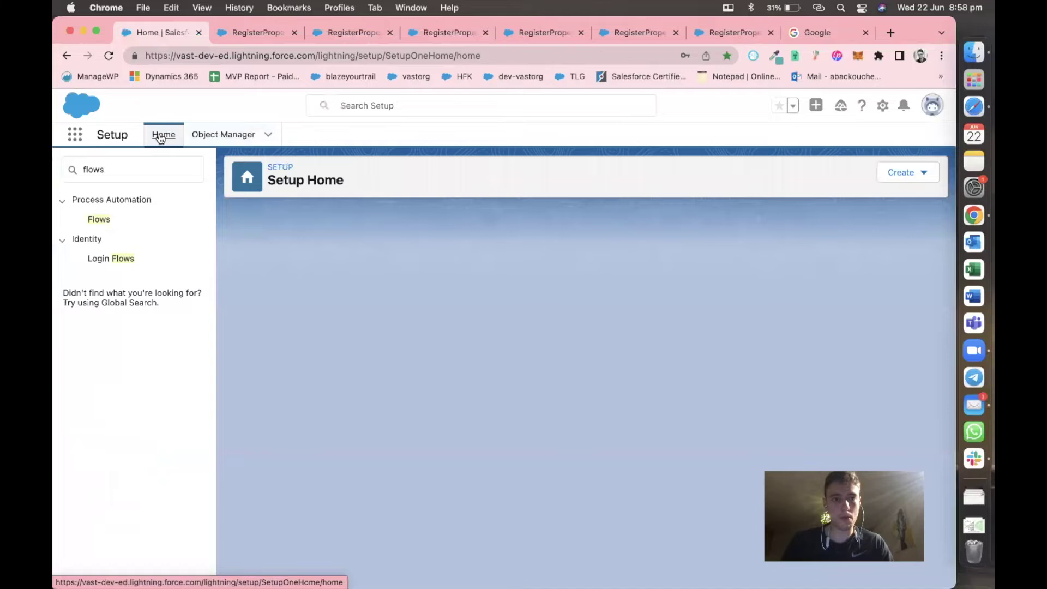
{"action": "left_click", "coordinate": [121, 177]}
{"action": "type", "text": "t"}
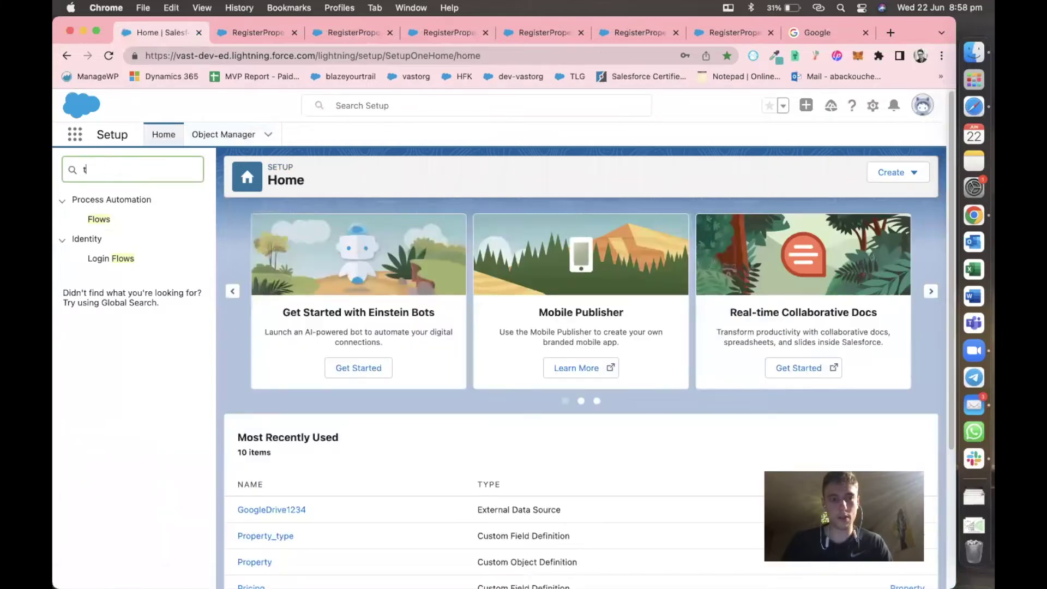
{"action": "type", "text": "bab"}
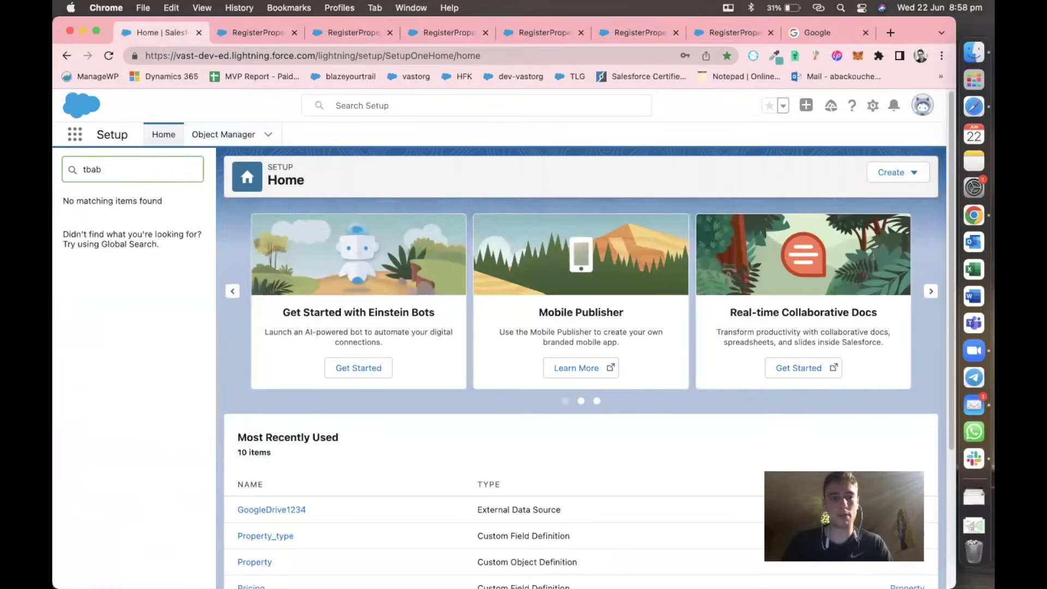
{"action": "key", "text": "BackSpace"}
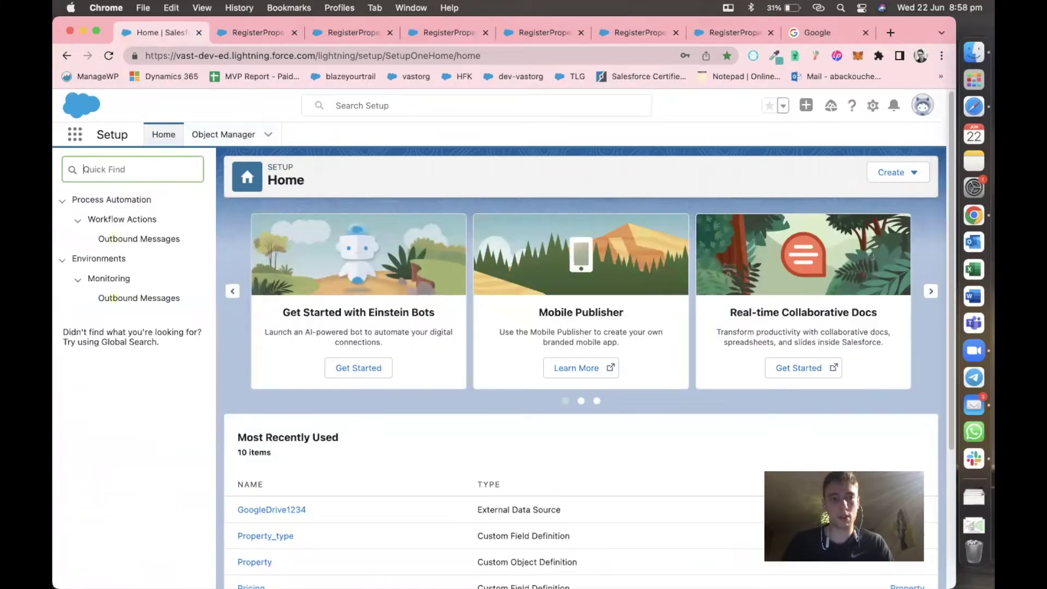
{"action": "type", "text": "tab"}
{"action": "left_click", "coordinate": [97, 239]}
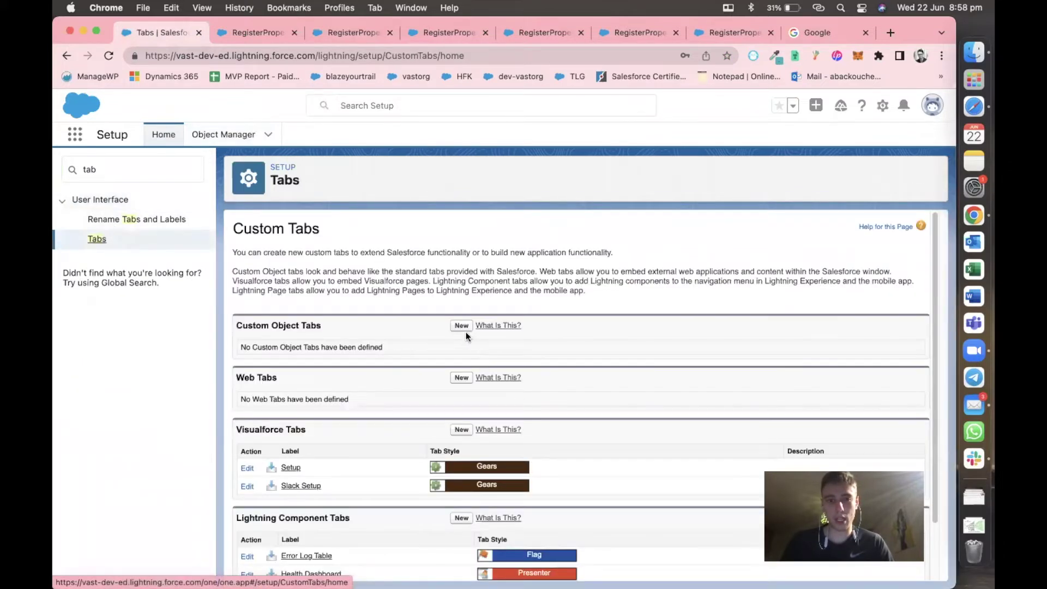
Create a custom object tab for Property with the Boat style, keeping default visibility, and save.
{"action": "left_click", "coordinate": [461, 326]}
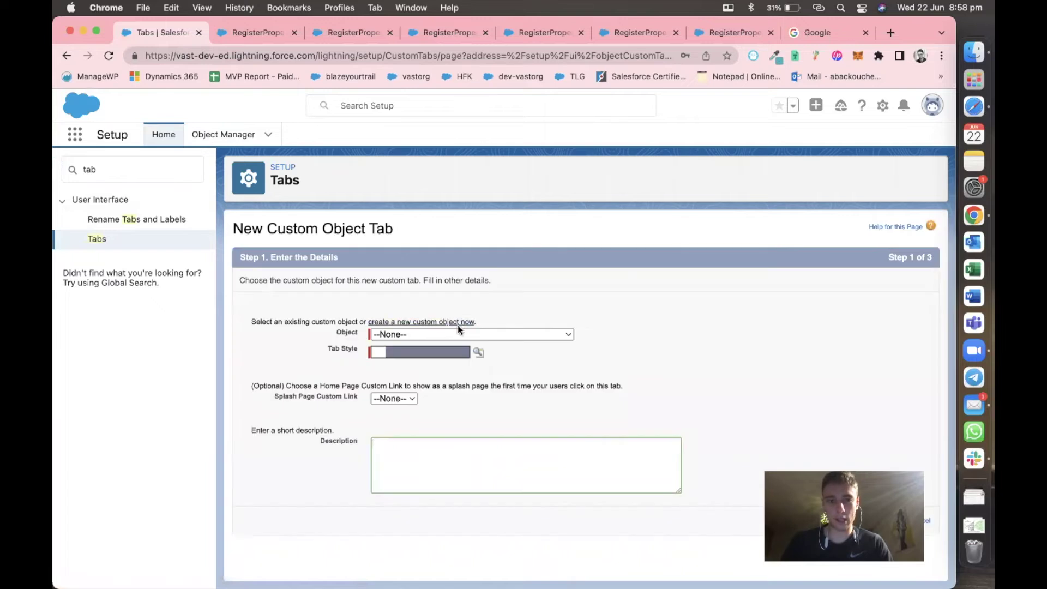
{"action": "left_click", "coordinate": [457, 334]}
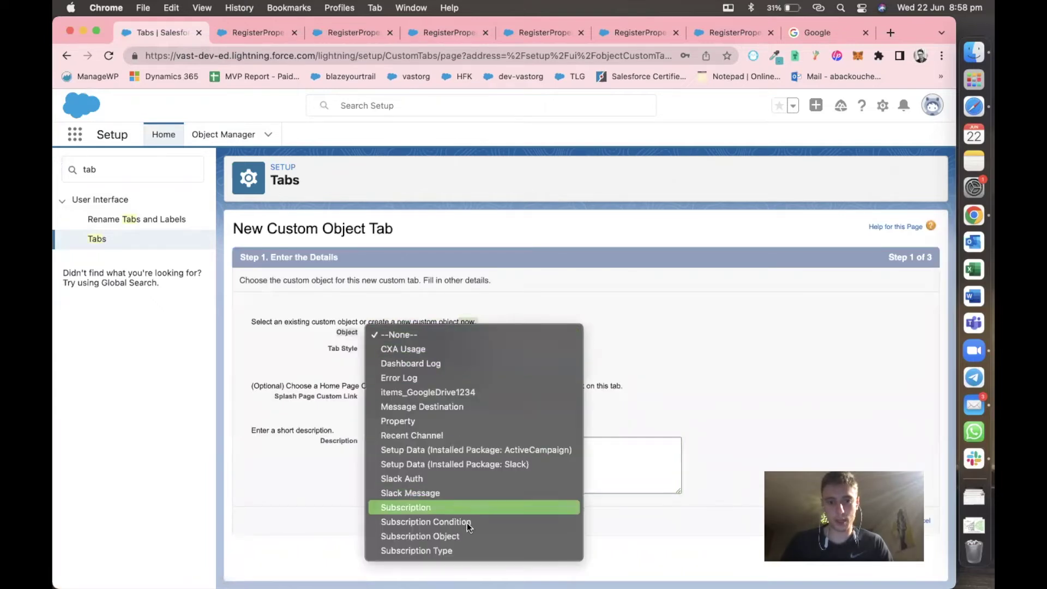
{"action": "left_click", "coordinate": [477, 423]}
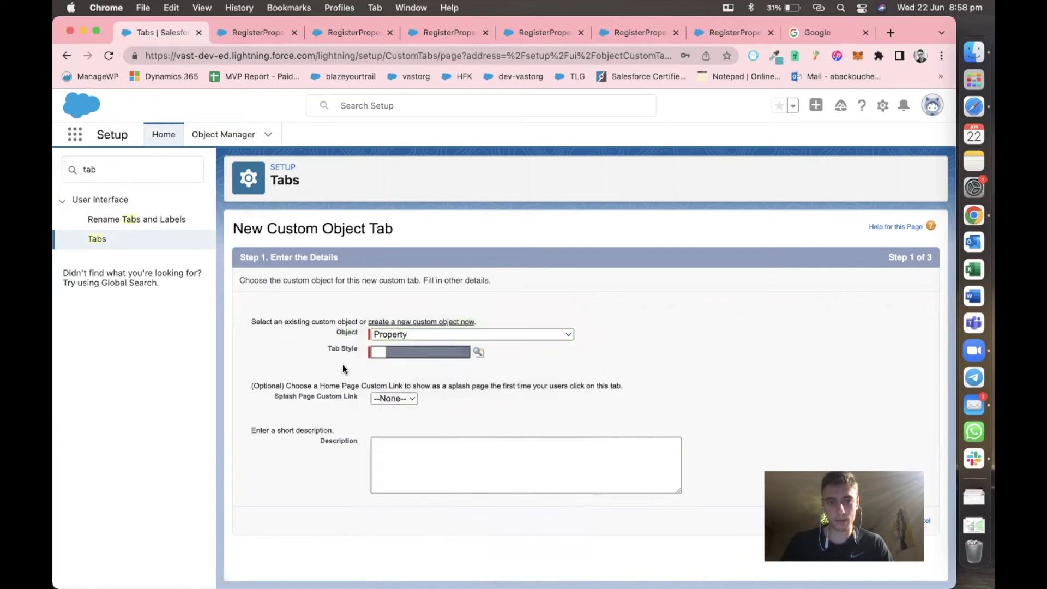
{"action": "left_click", "coordinate": [479, 352]}
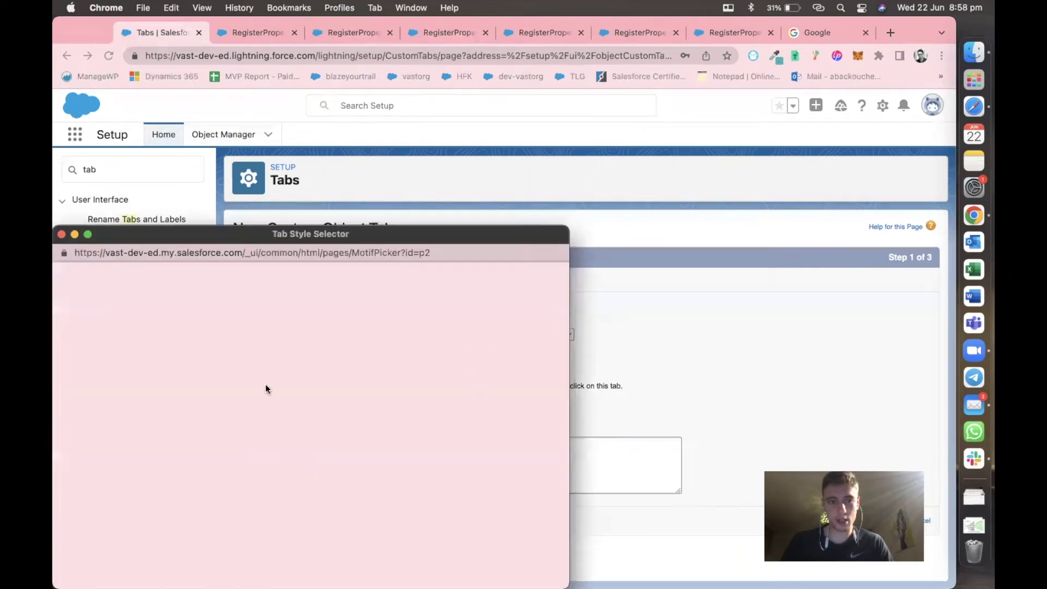
{"action": "left_click", "coordinate": [453, 327]}
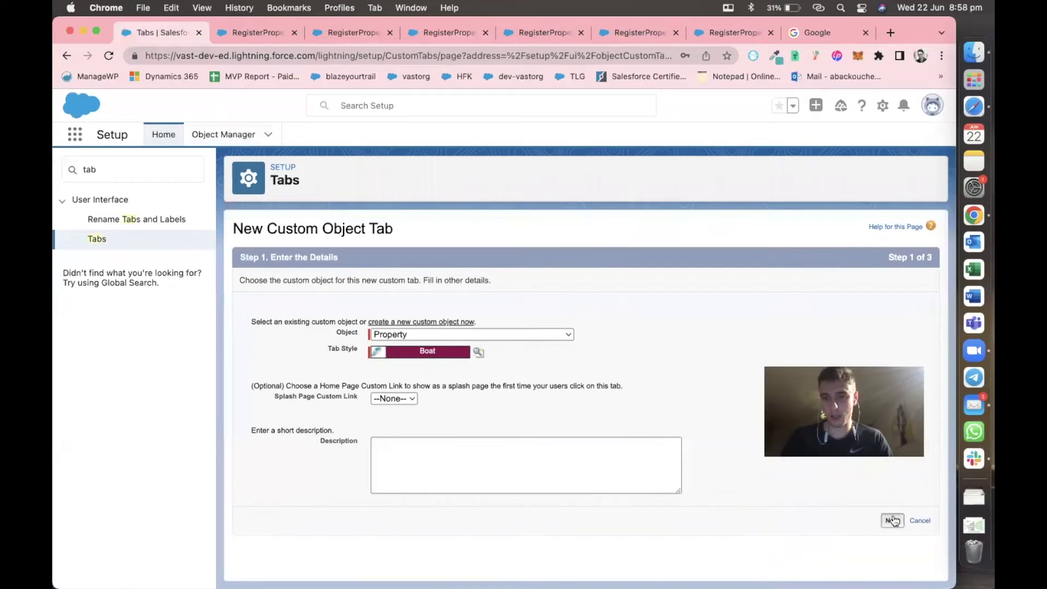
{"action": "left_click", "coordinate": [893, 521]}
{"action": "scroll", "coordinate": [535, 329], "scroll_direction": "down", "scroll_amount": 10}
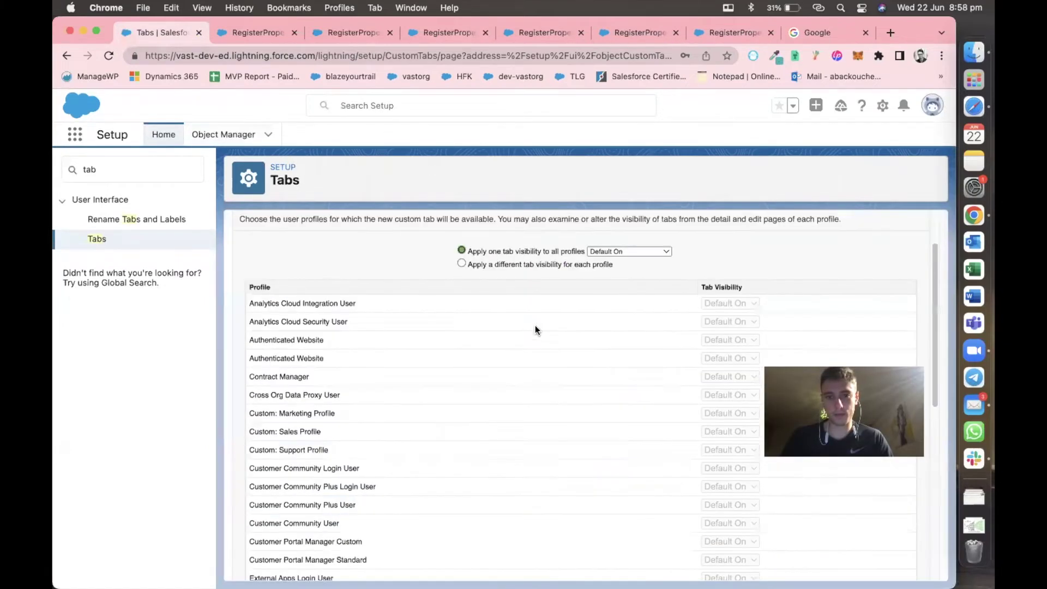
{"action": "left_click", "coordinate": [880, 565]}
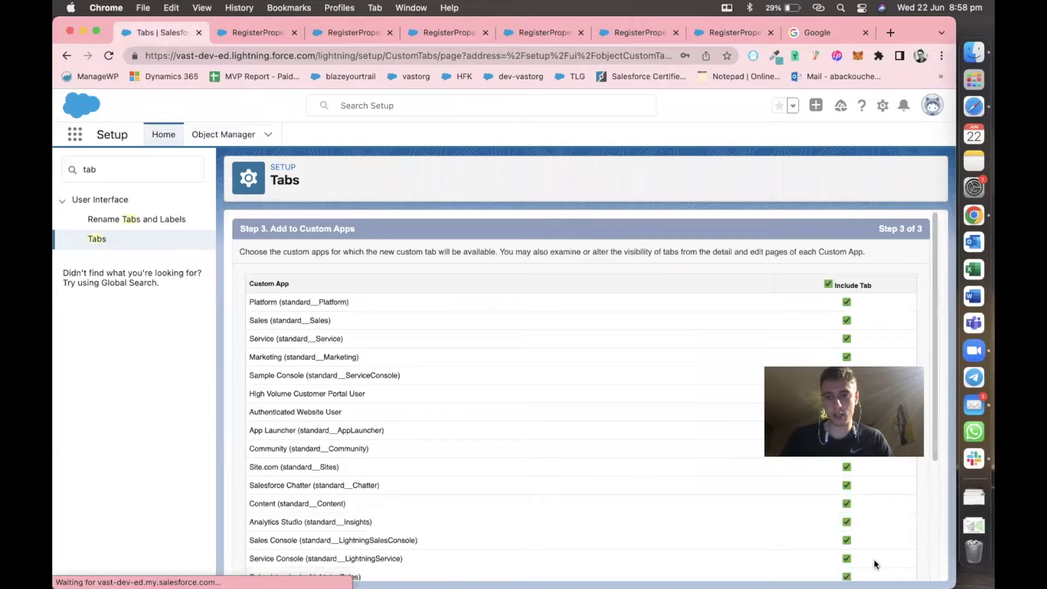
{"action": "scroll", "coordinate": [783, 519], "scroll_direction": "down", "scroll_amount": 5}
{"action": "left_click", "coordinate": [879, 568]}
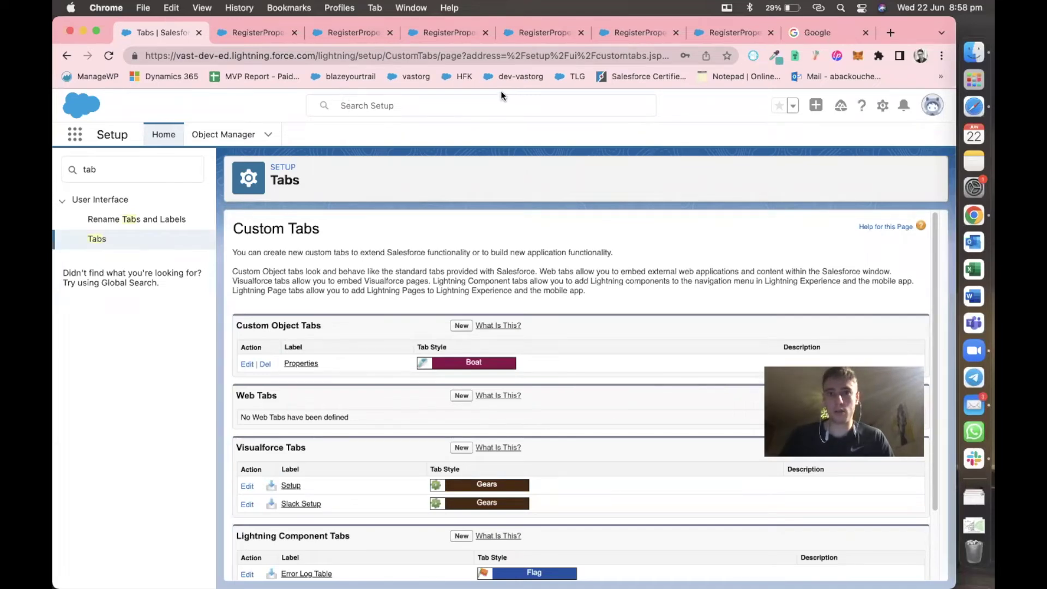
Load the org's base web address in the spare browser tab to reach the Lightning home.
{"action": "left_click_drag", "start_coordinate": [321, 55], "coordinate": [140, 54]}
{"action": "key", "text": "super+c"}
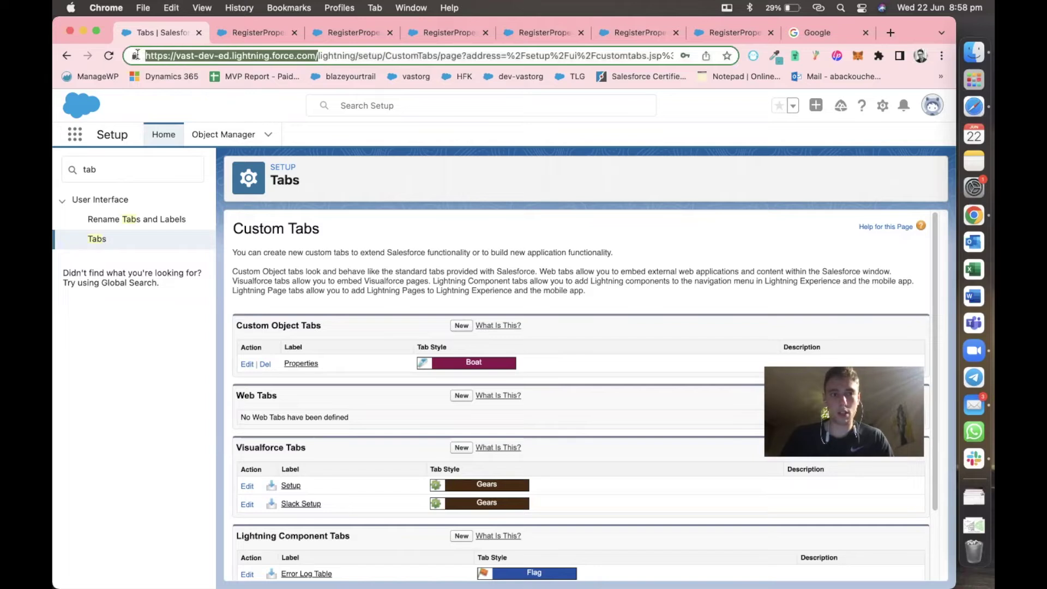
{"action": "key", "text": "BackSpace"}
{"action": "left_click", "coordinate": [840, 36]}
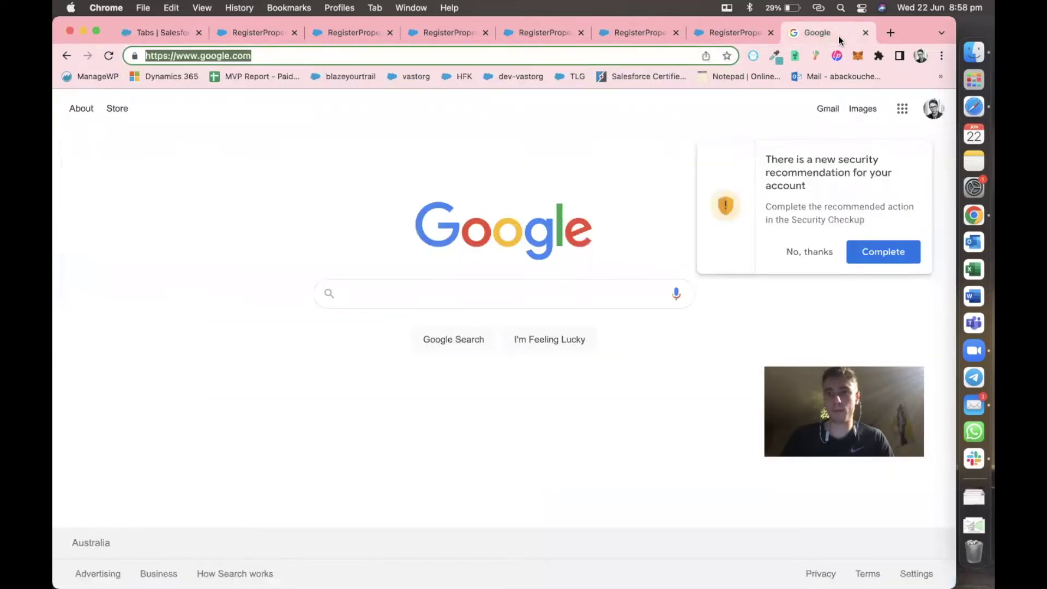
{"action": "left_click", "coordinate": [581, 53]}
{"action": "key", "text": "super+v"}
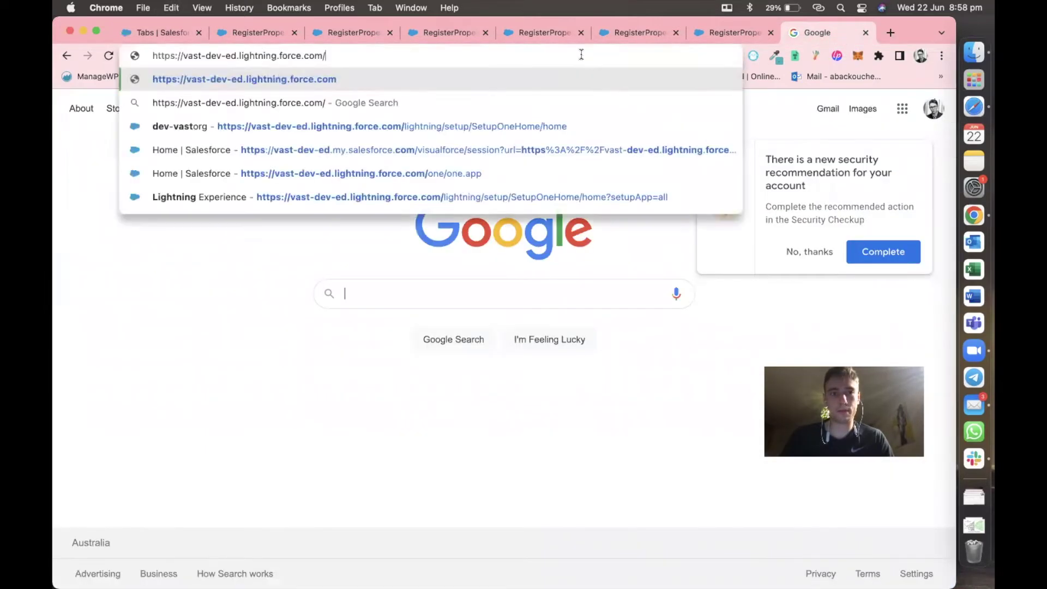
{"action": "key", "text": "Return"}
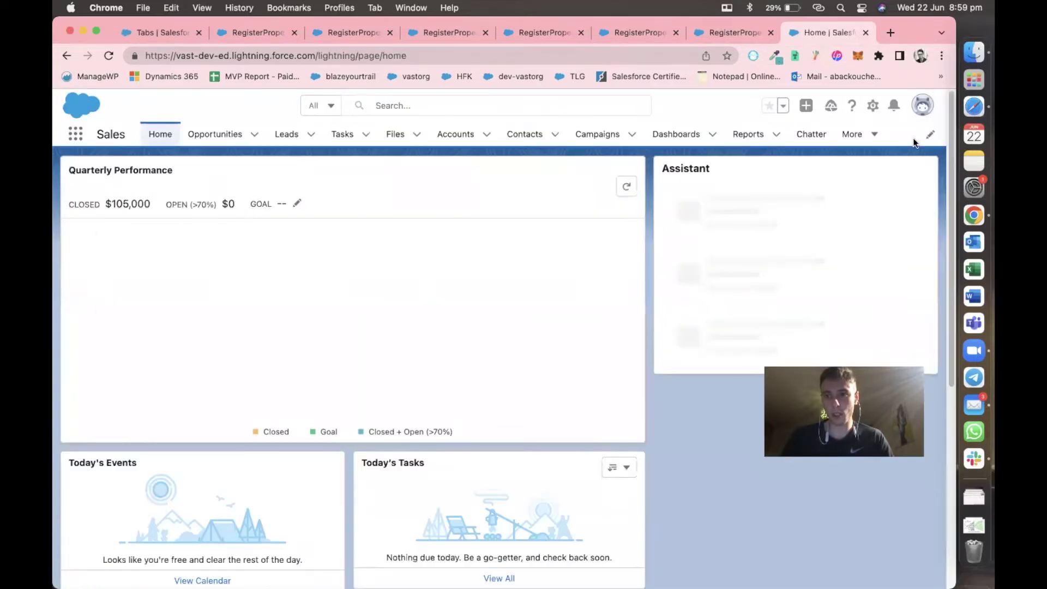
Edit the Sales nav bar to place Properties between Files and Accounts, and save.
{"action": "left_click", "coordinate": [930, 135]}
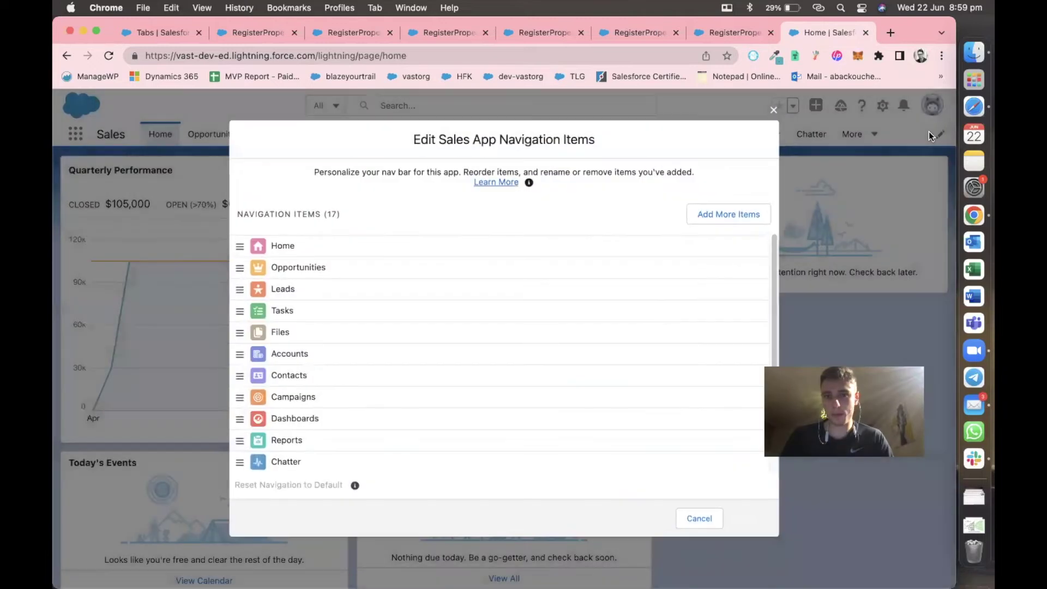
{"action": "scroll", "coordinate": [457, 397], "scroll_direction": "down", "scroll_amount": 5}
{"action": "left_click_drag", "start_coordinate": [243, 462], "coordinate": [246, 259]}
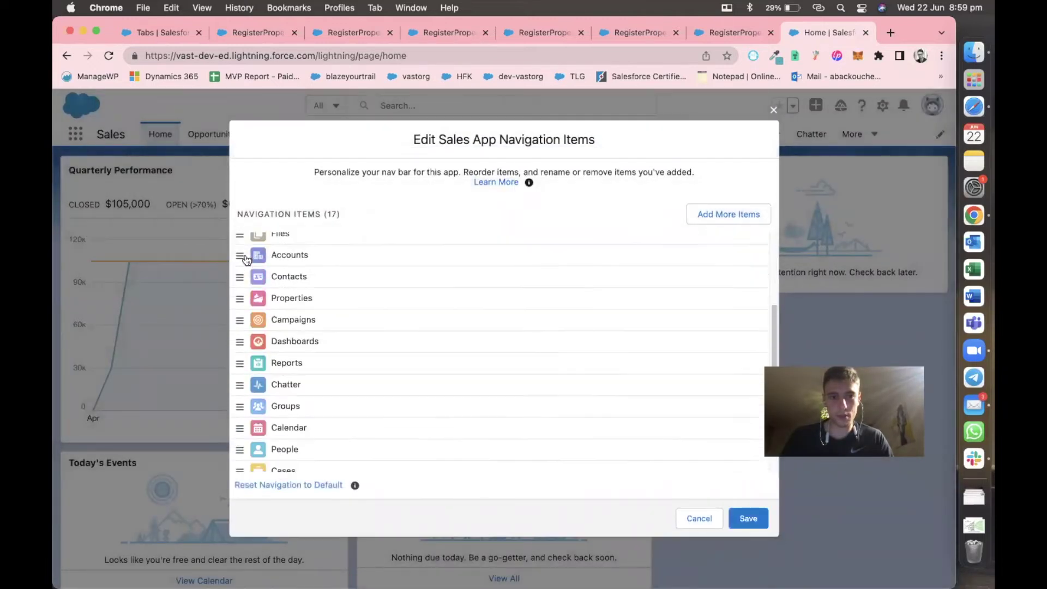
{"action": "scroll", "coordinate": [246, 260], "scroll_direction": "up", "scroll_amount": 4}
{"action": "left_click_drag", "start_coordinate": [240, 397], "coordinate": [236, 376]}
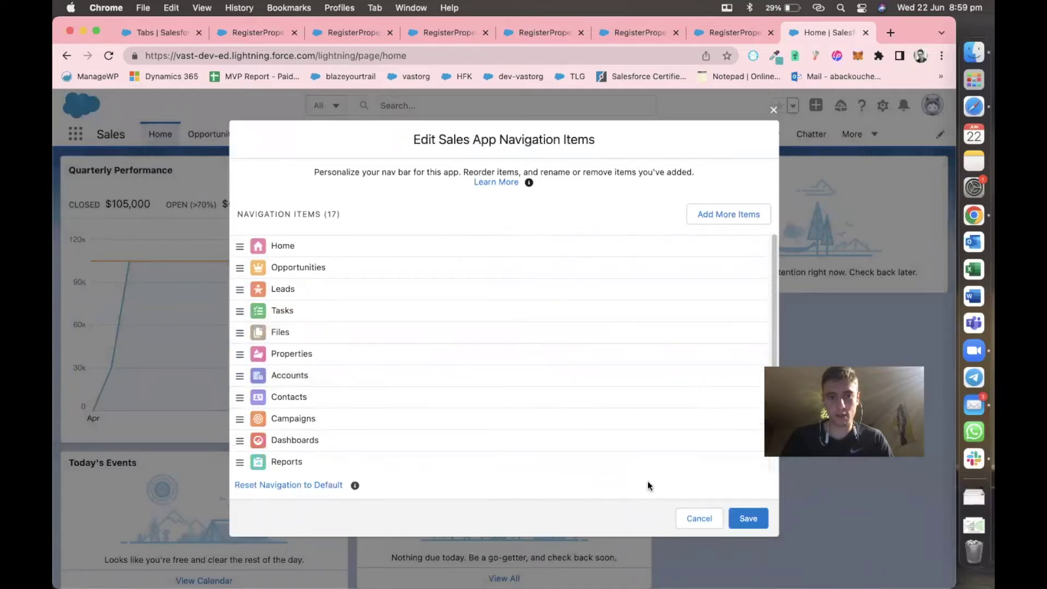
{"action": "left_click", "coordinate": [739, 517]}
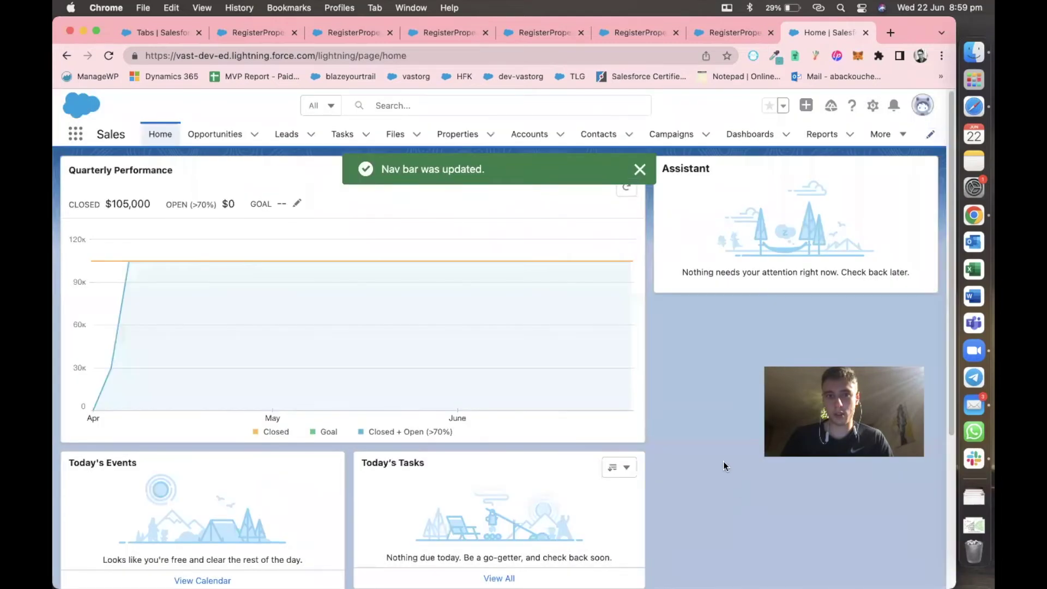
Open Properties, switch to the All list view, and pin it as the default.
{"action": "left_click", "coordinate": [458, 136]}
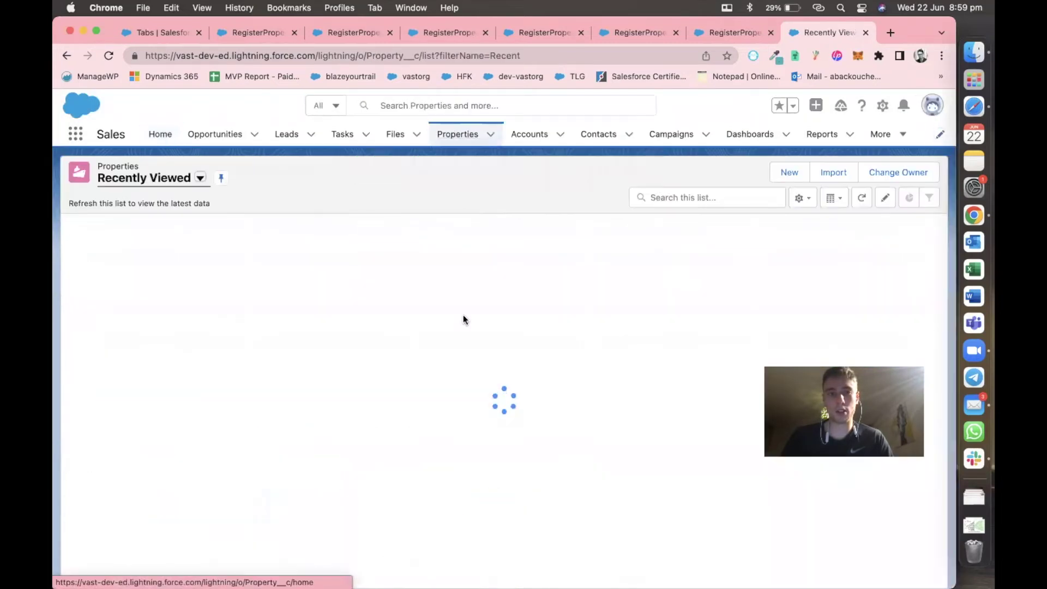
{"action": "left_click", "coordinate": [201, 179]}
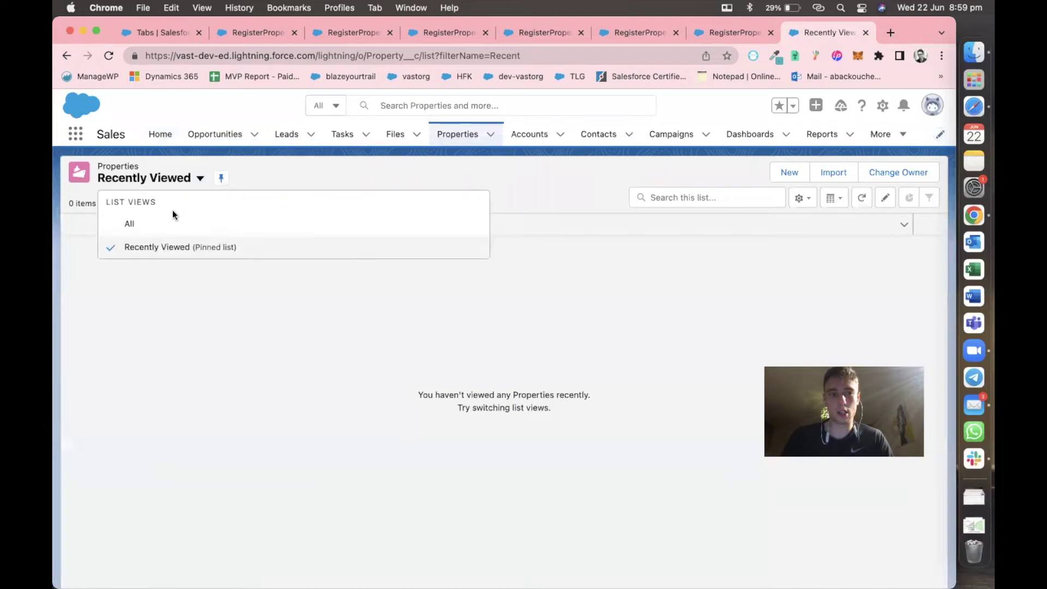
{"action": "left_click", "coordinate": [169, 218]}
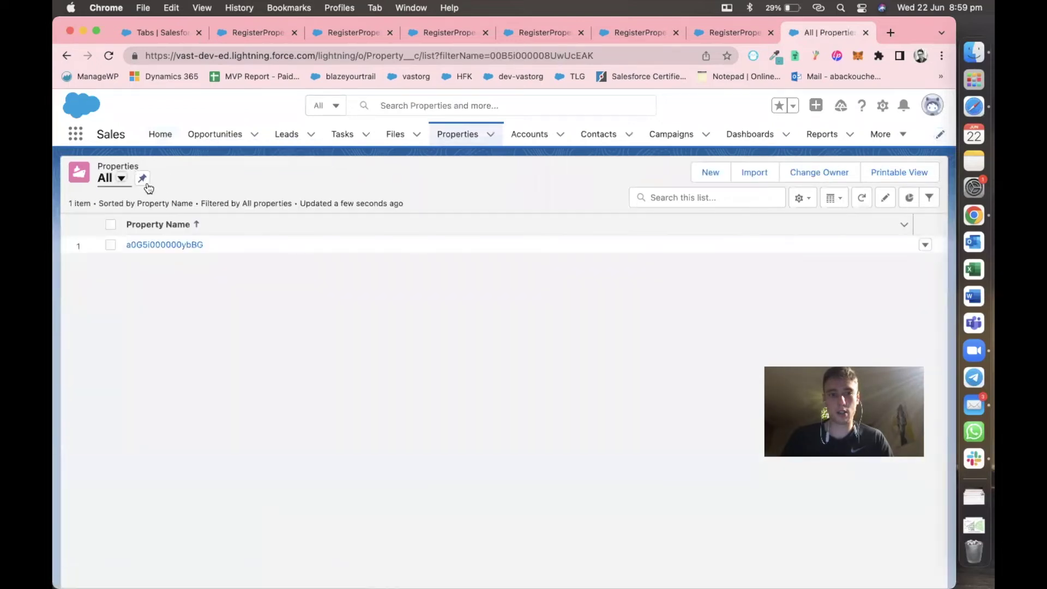
{"action": "left_click", "coordinate": [143, 179]}
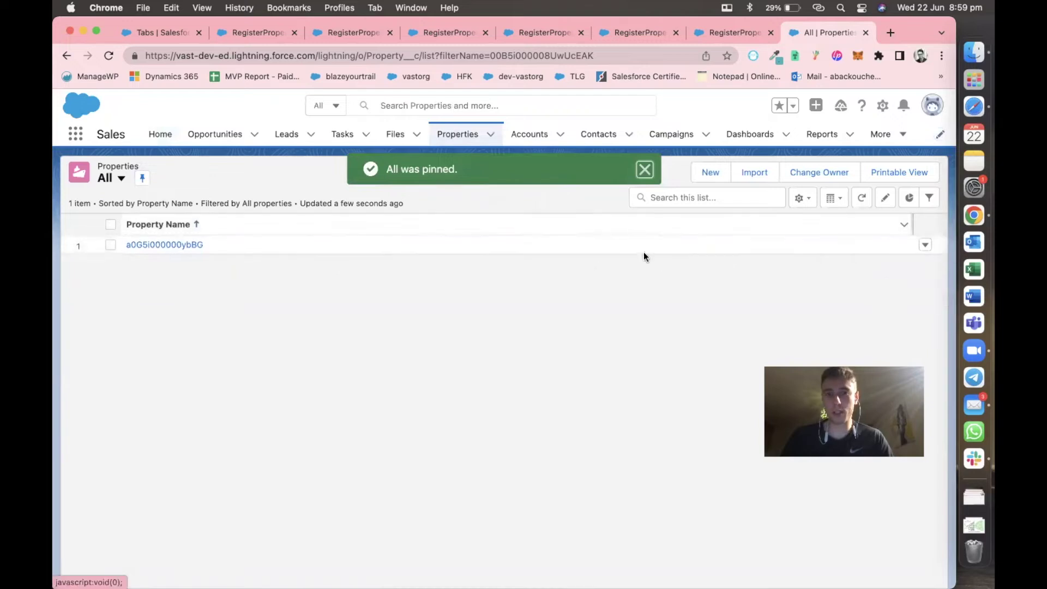
Add Street, Property_type, Pricing and Created By as displayed list columns and save.
{"action": "left_click", "coordinate": [801, 199]}
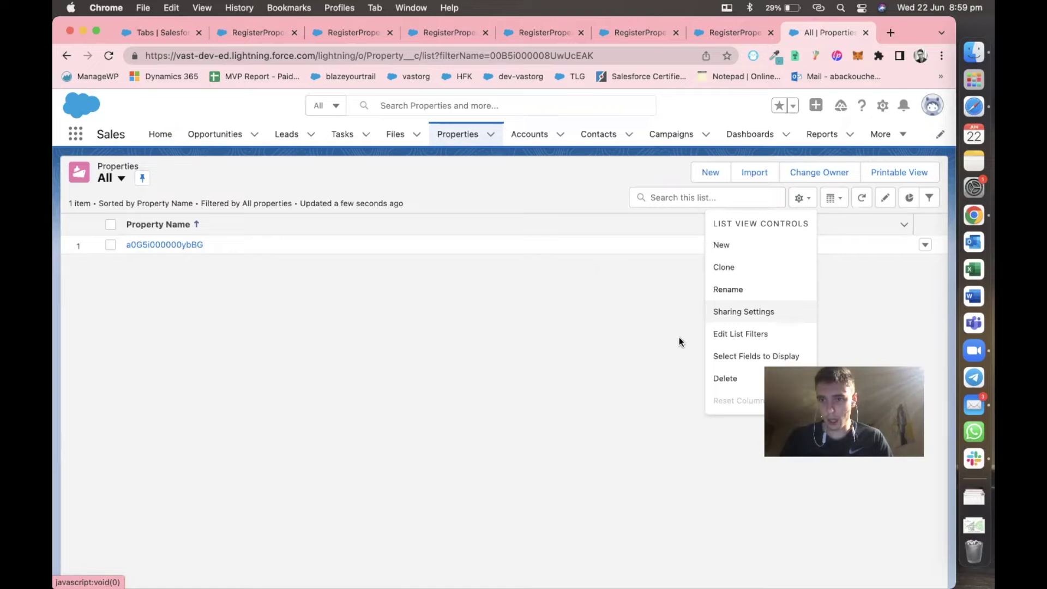
{"action": "left_click", "coordinate": [725, 352]}
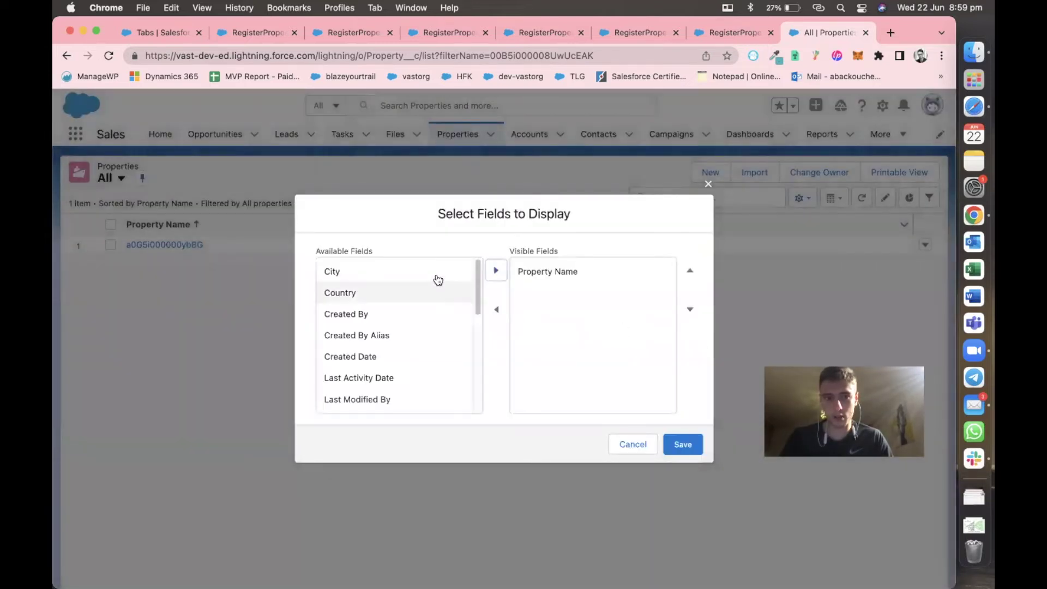
{"action": "left_click", "coordinate": [434, 275]}
{"action": "scroll", "coordinate": [431, 306], "scroll_direction": "down", "scroll_amount": 5}
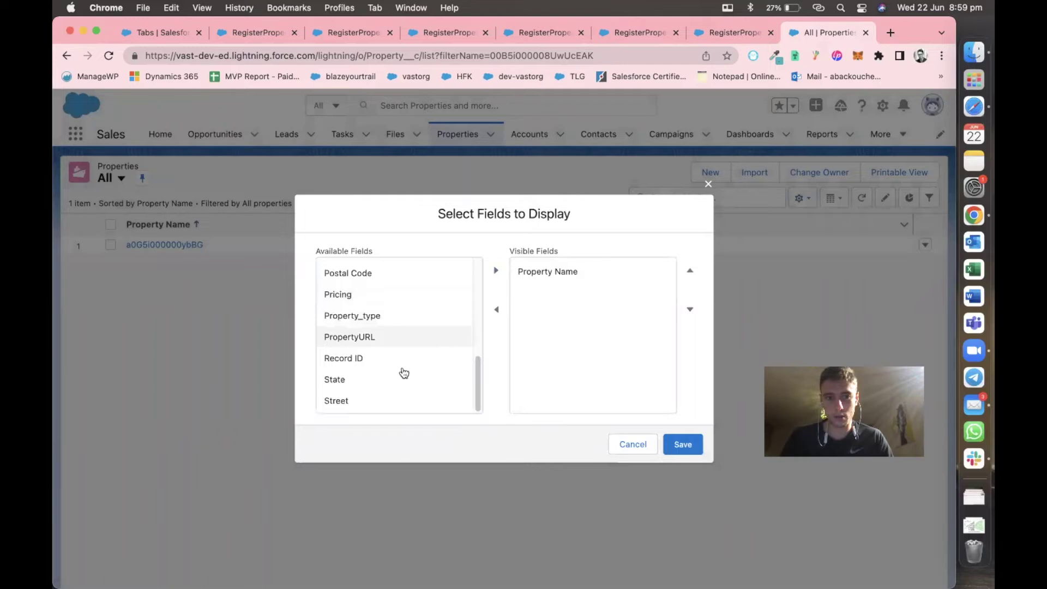
{"action": "left_click", "coordinate": [398, 398]}
{"action": "left_click", "coordinate": [496, 267]}
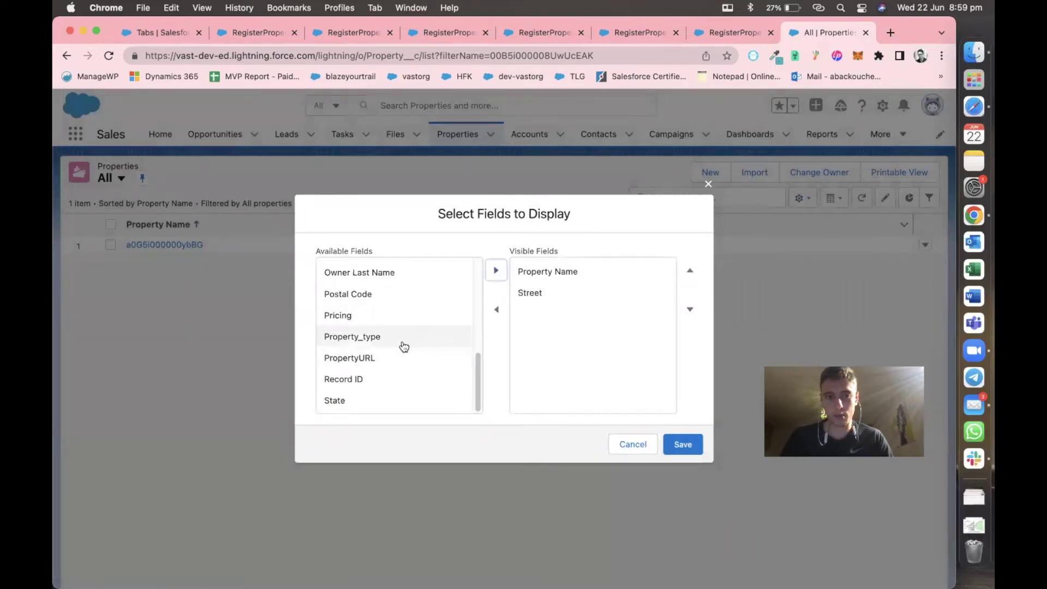
{"action": "left_click", "coordinate": [402, 344]}
{"action": "left_click", "coordinate": [494, 270]}
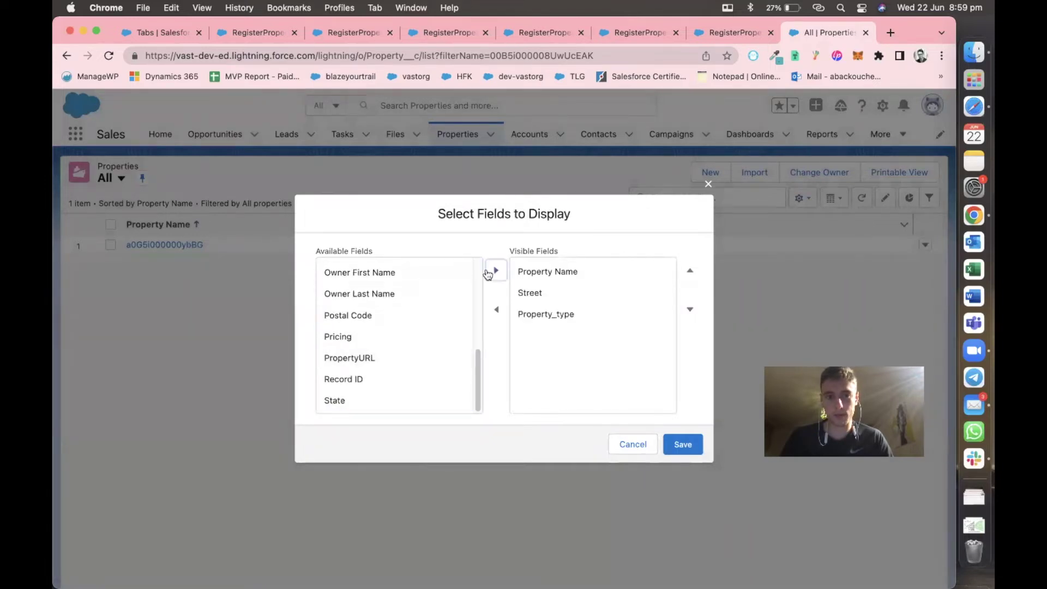
{"action": "left_click", "coordinate": [398, 338]}
{"action": "left_click", "coordinate": [496, 270]}
{"action": "scroll", "coordinate": [413, 304], "scroll_direction": "up", "scroll_amount": 5}
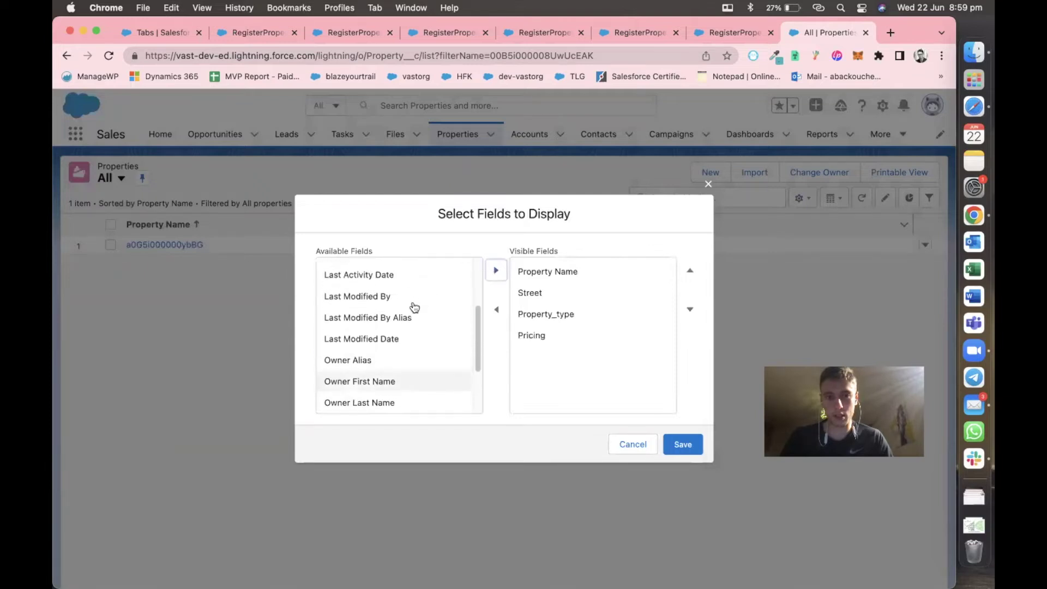
{"action": "left_click", "coordinate": [409, 335]}
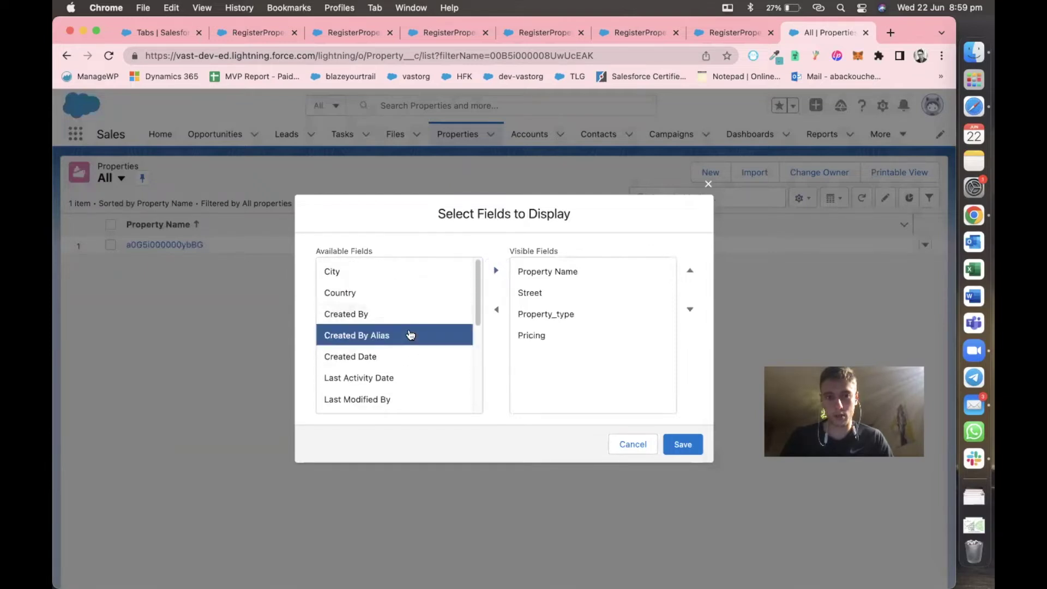
{"action": "left_click", "coordinate": [408, 322]}
{"action": "left_click", "coordinate": [496, 270]}
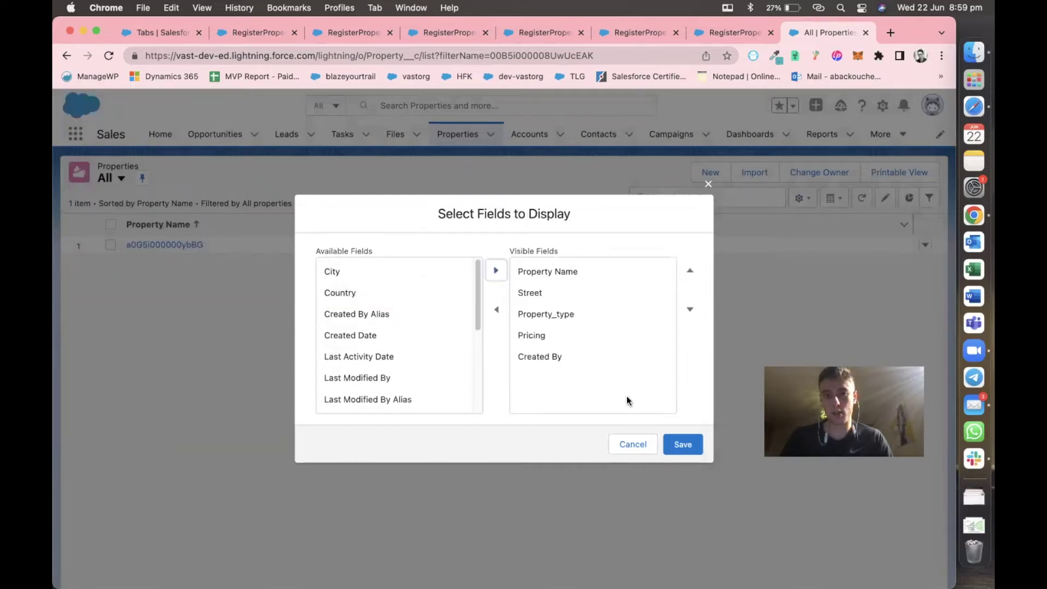
{"action": "left_click", "coordinate": [681, 445]}
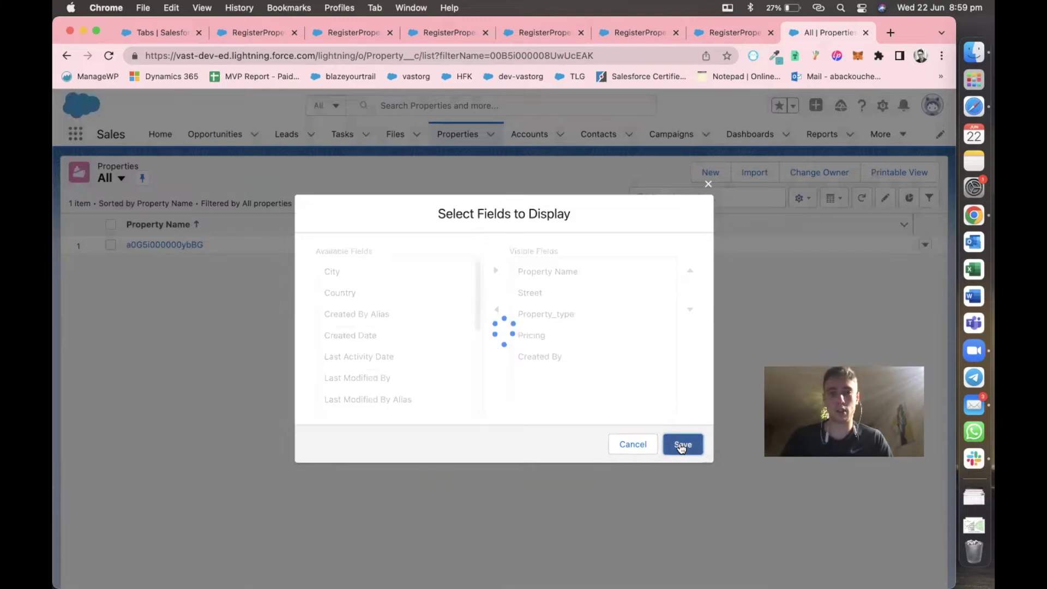
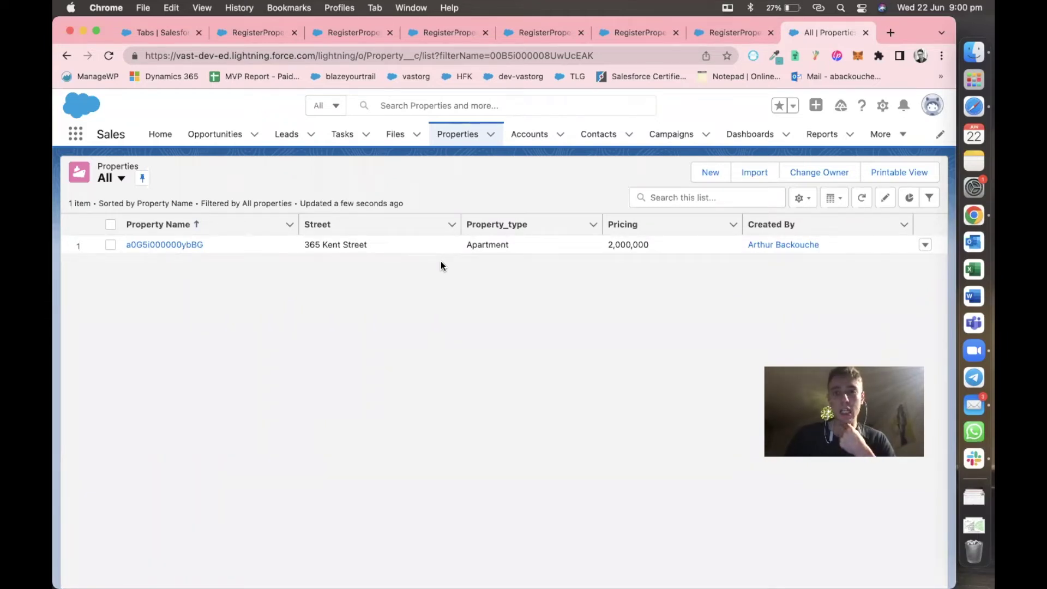
Review the RegisterProperty flow form, design and failed debug run, then list recent Opportunities.
{"action": "left_click", "coordinate": [264, 32]}
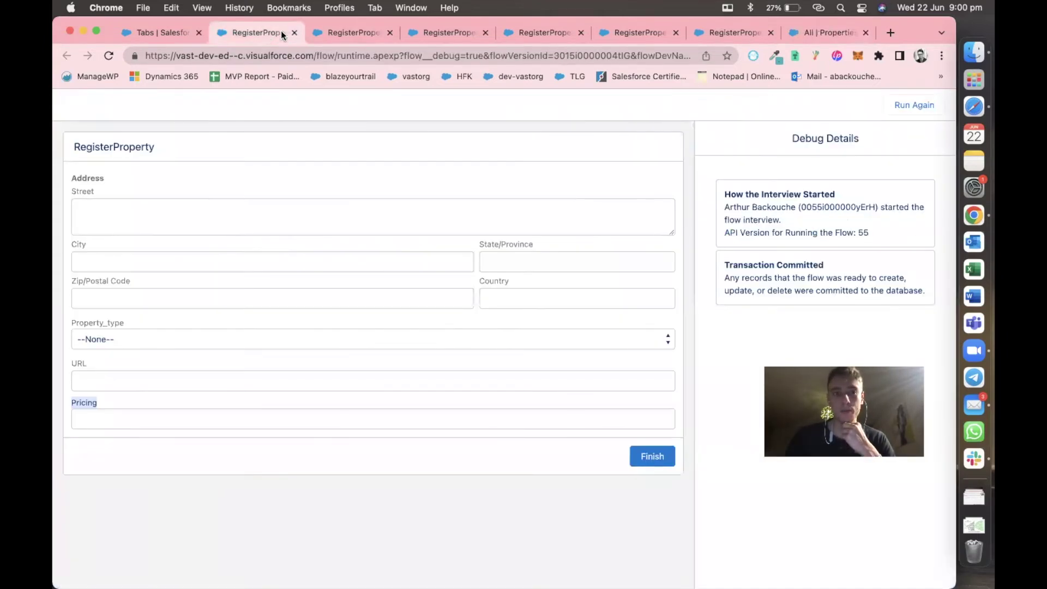
{"action": "left_click", "coordinate": [323, 34]}
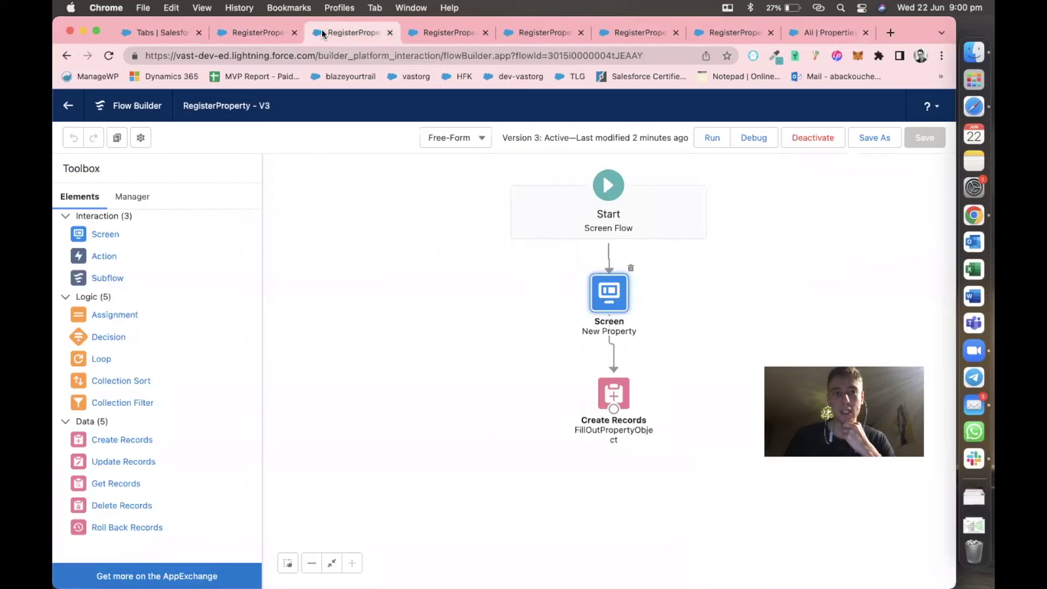
{"action": "left_click", "coordinate": [653, 31]}
{"action": "left_click", "coordinate": [714, 33]}
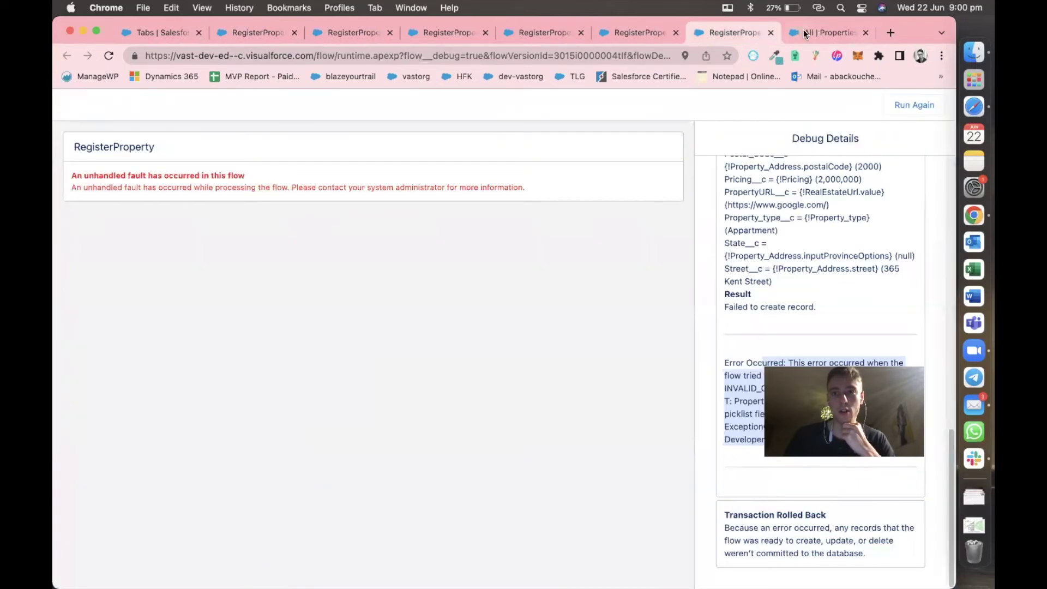
{"action": "left_click", "coordinate": [803, 32]}
{"action": "left_click", "coordinate": [216, 136]}
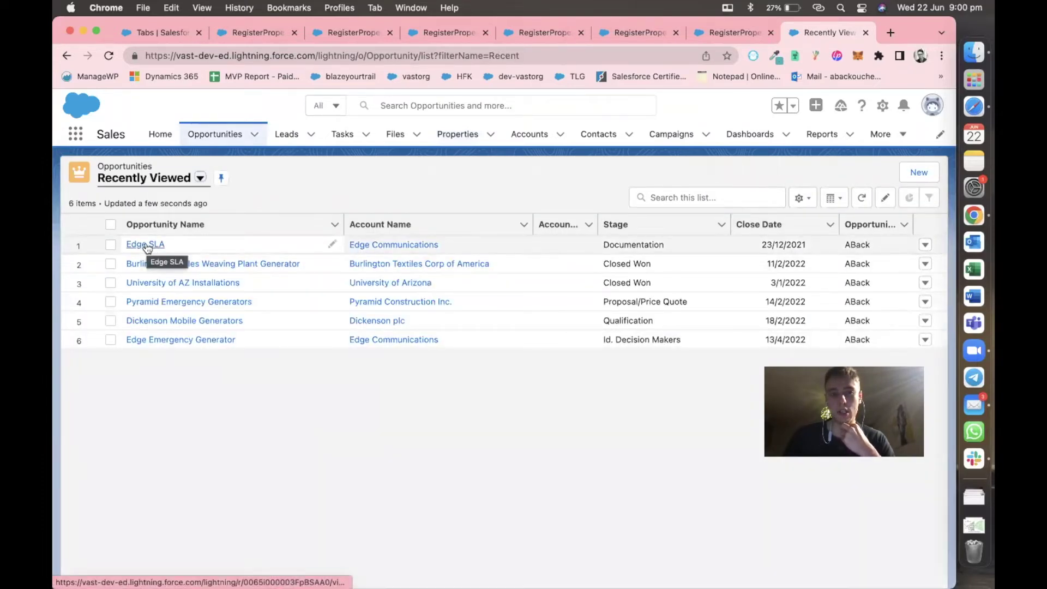
Open Edge SLA and mark Negociation as its current stage (70% probability).
{"action": "left_click", "coordinate": [145, 245]}
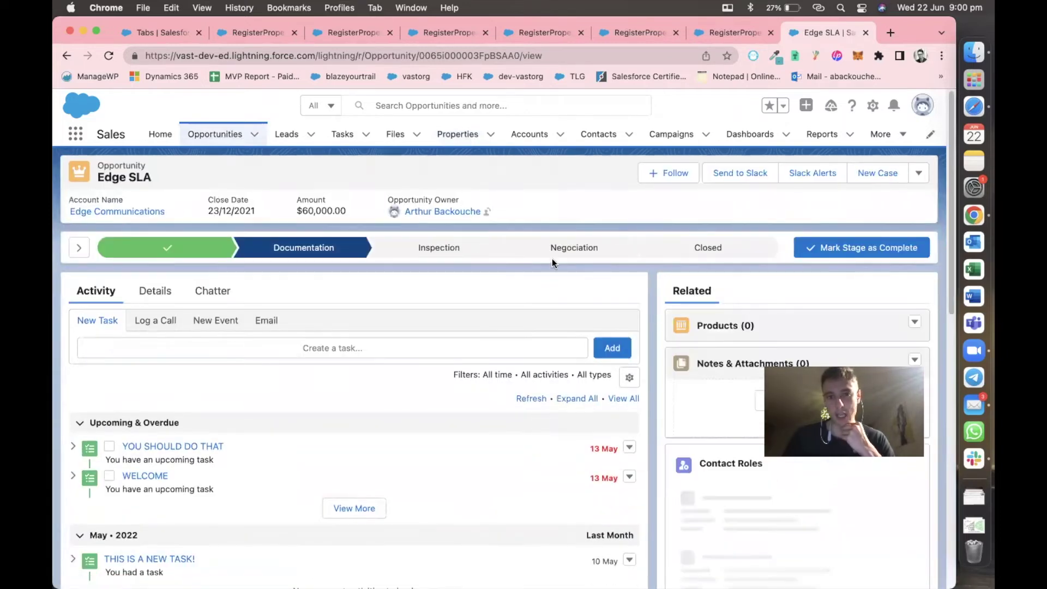
{"action": "left_click", "coordinate": [563, 254]}
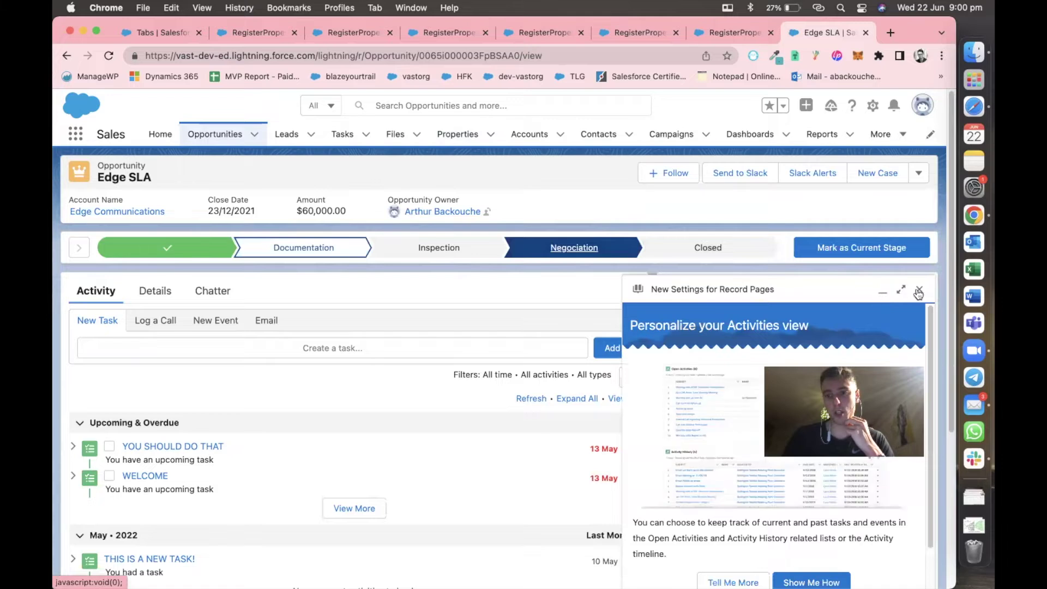
{"action": "left_click", "coordinate": [919, 292]}
{"action": "left_click", "coordinate": [862, 245]}
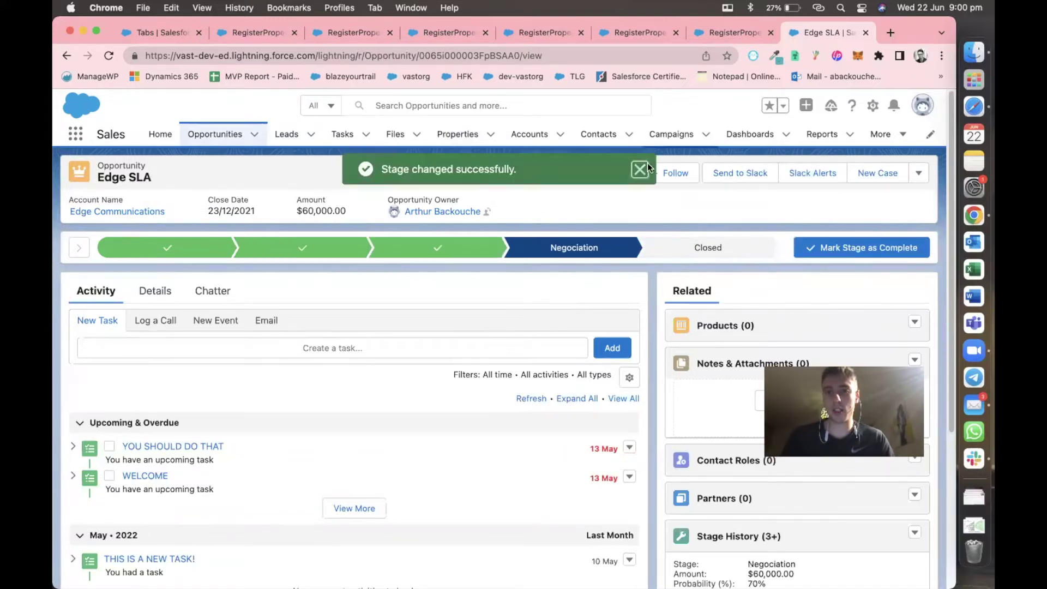
{"action": "left_click", "coordinate": [640, 169]}
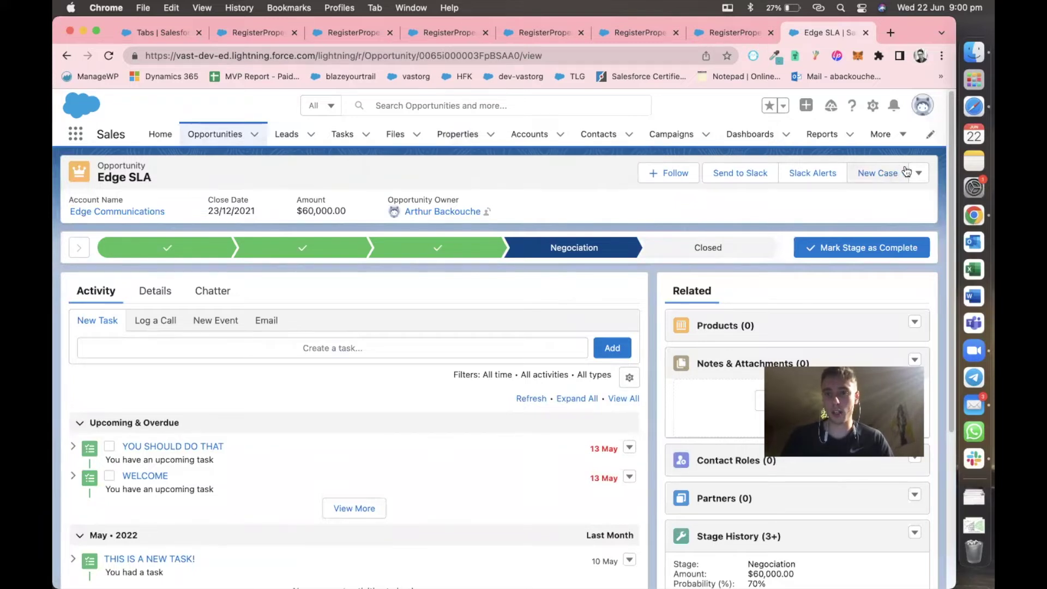
{"action": "left_click", "coordinate": [871, 108]}
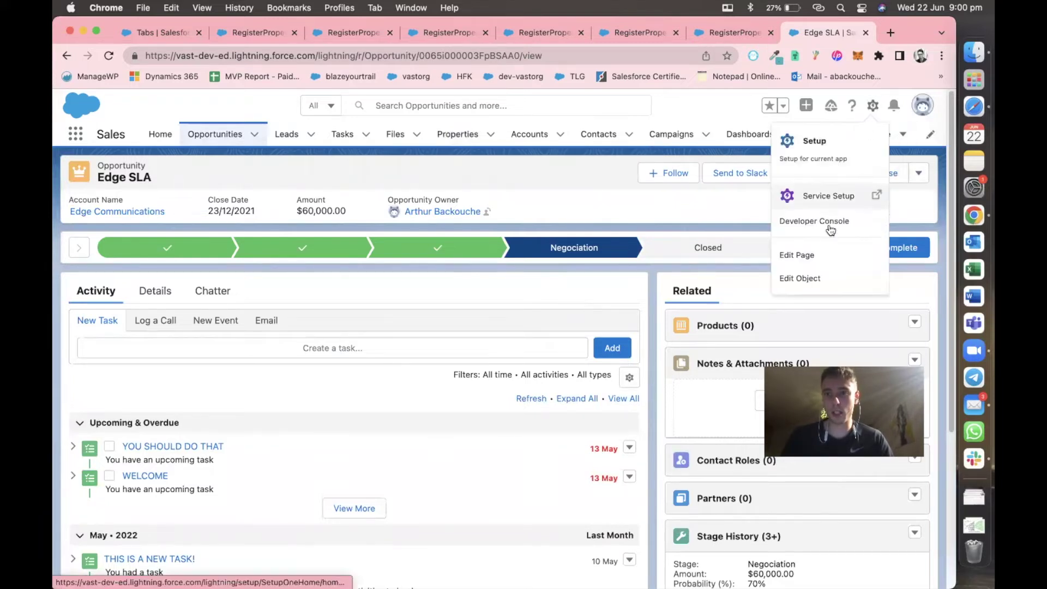
Edit the Opportunity Record Page and drop a Flow component above the Activity tabs.
{"action": "left_click", "coordinate": [820, 253]}
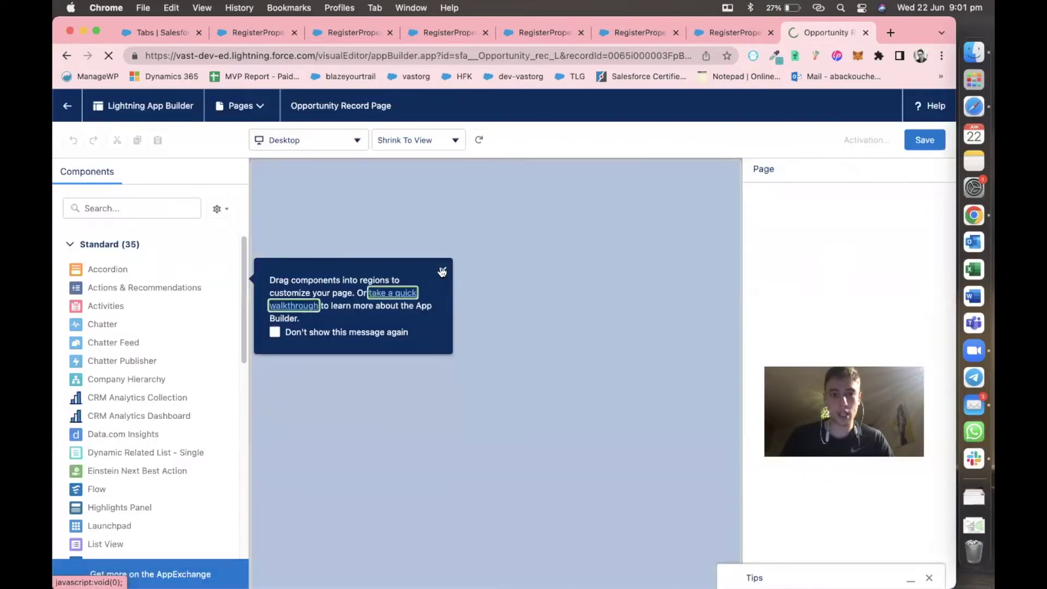
{"action": "left_click", "coordinate": [441, 269]}
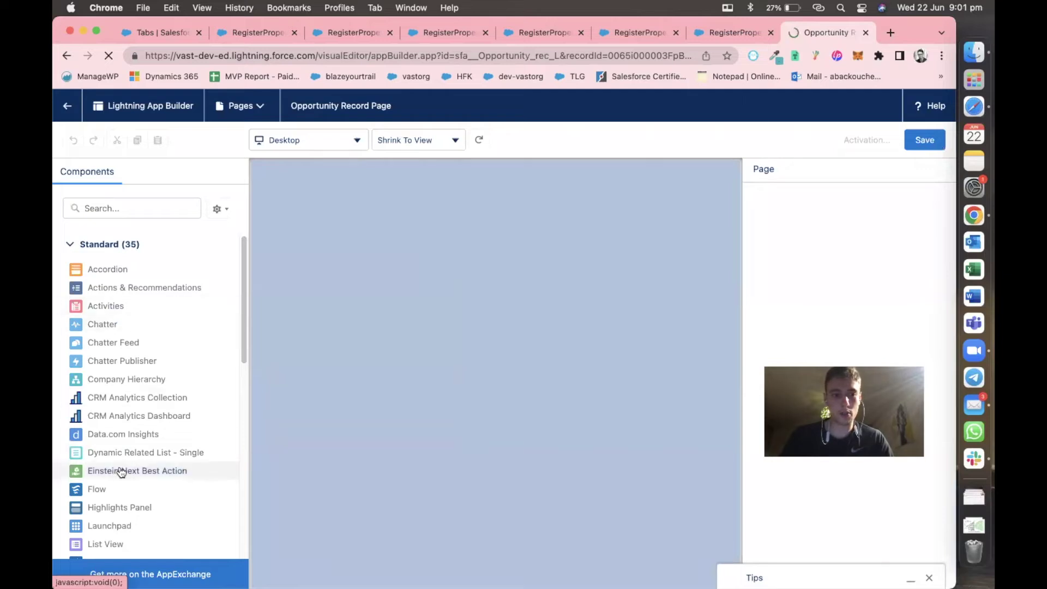
{"action": "mouse_move", "coordinate": [118, 478]}
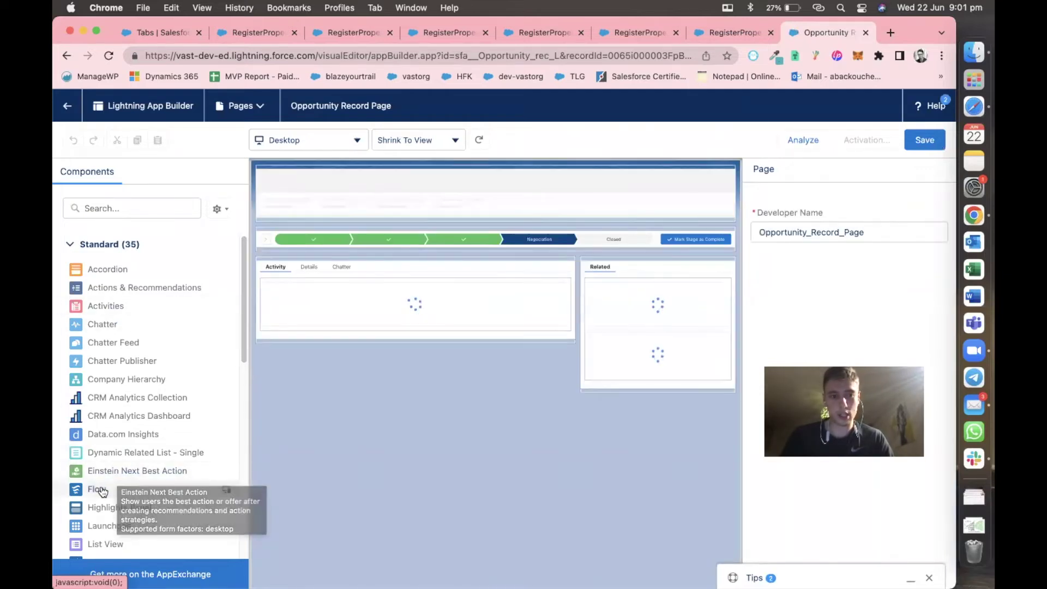
{"action": "left_click_drag", "start_coordinate": [102, 492], "coordinate": [324, 259]}
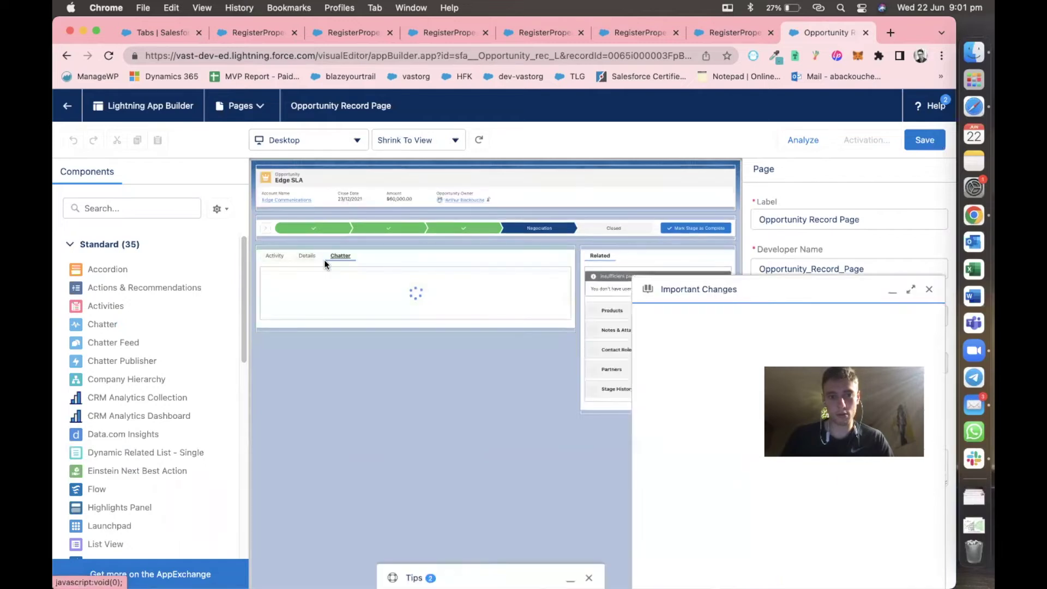
{"action": "left_click", "coordinate": [929, 290]}
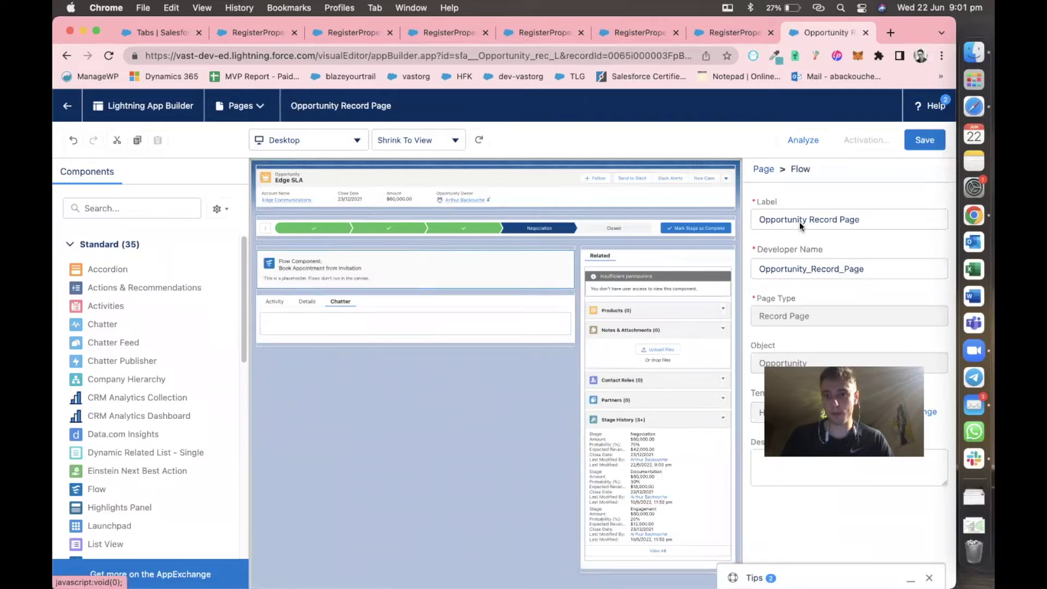
Replace the Flow component's flow with RegisterProperty and set its layout to Two Columns.
{"action": "left_click", "coordinate": [797, 238]}
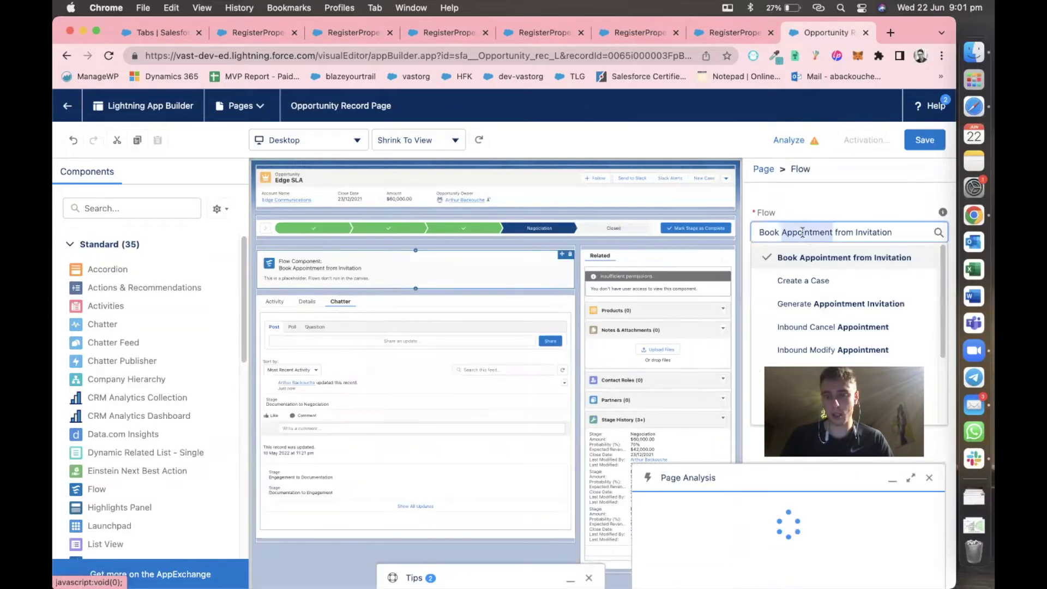
{"action": "left_click", "coordinate": [936, 258]}
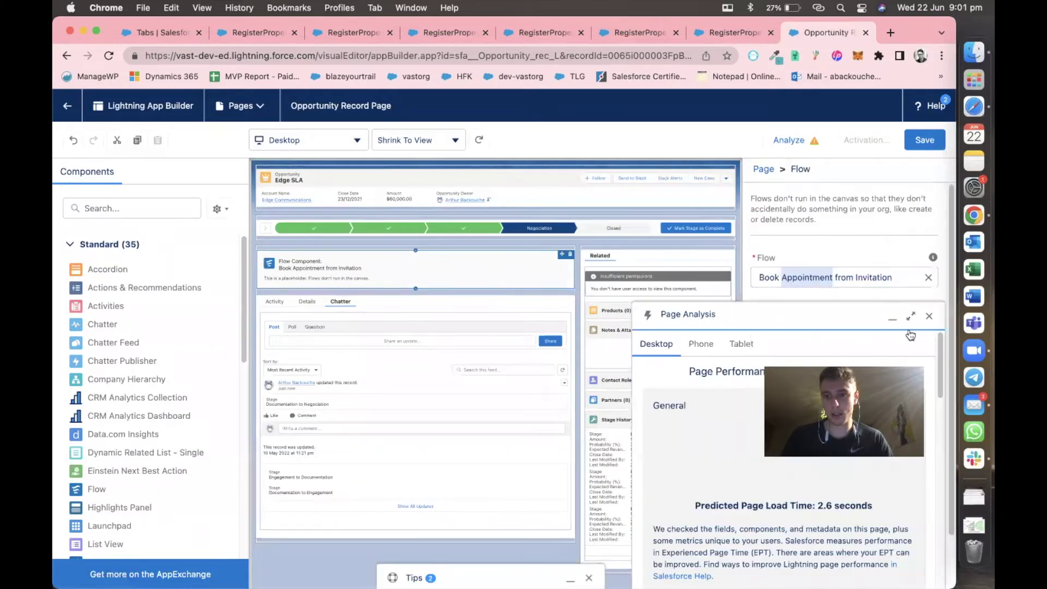
{"action": "left_click", "coordinate": [929, 315]}
{"action": "left_click", "coordinate": [842, 278]}
{"action": "key", "text": "BackSpace"}
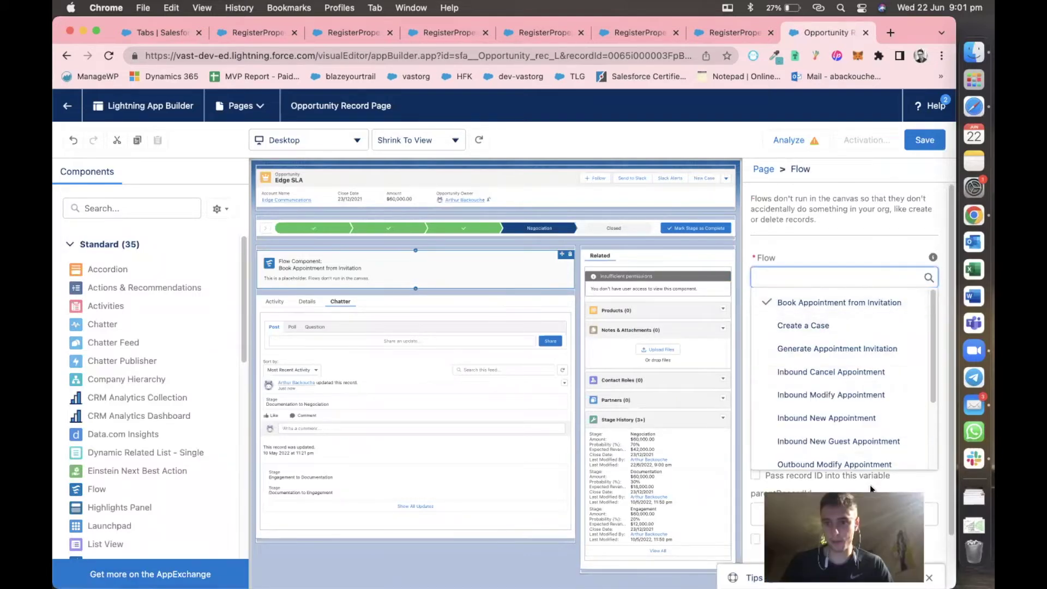
{"action": "scroll", "coordinate": [871, 358], "scroll_direction": "down", "scroll_amount": 3}
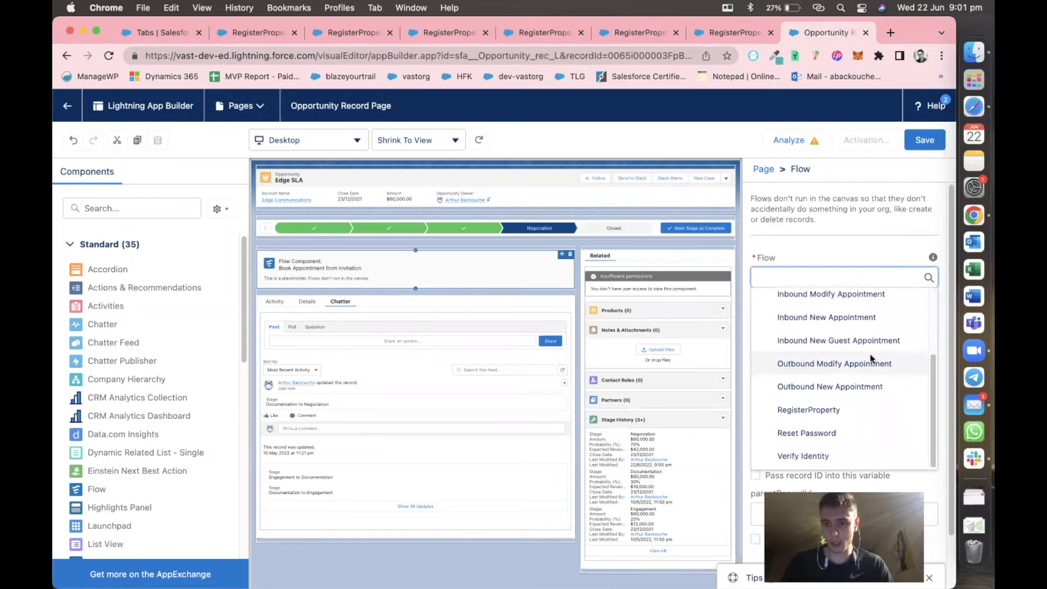
{"action": "left_click", "coordinate": [845, 407]}
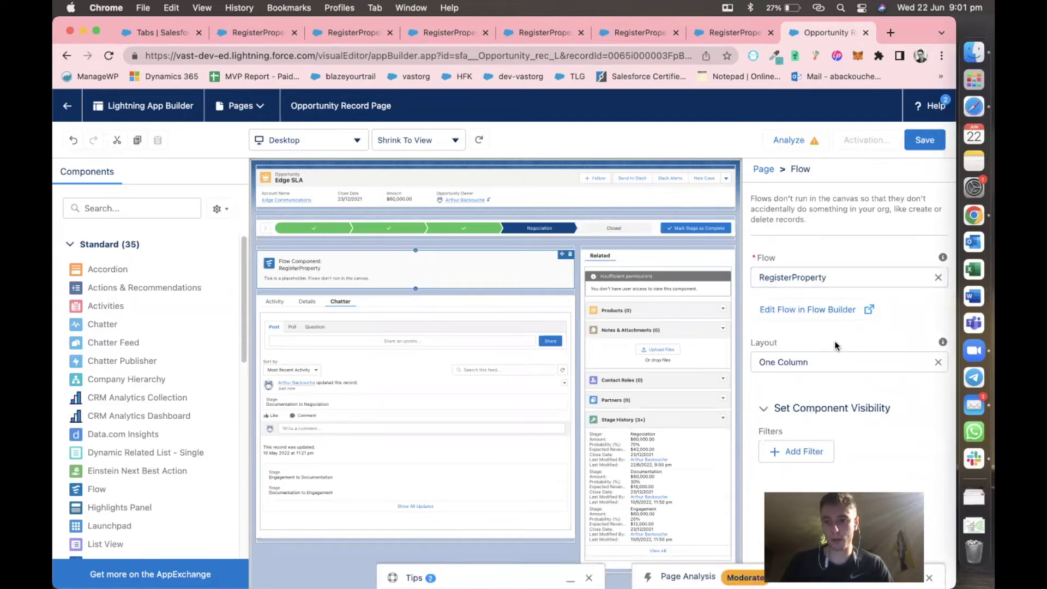
{"action": "left_click", "coordinate": [933, 359]}
{"action": "left_click", "coordinate": [846, 422]}
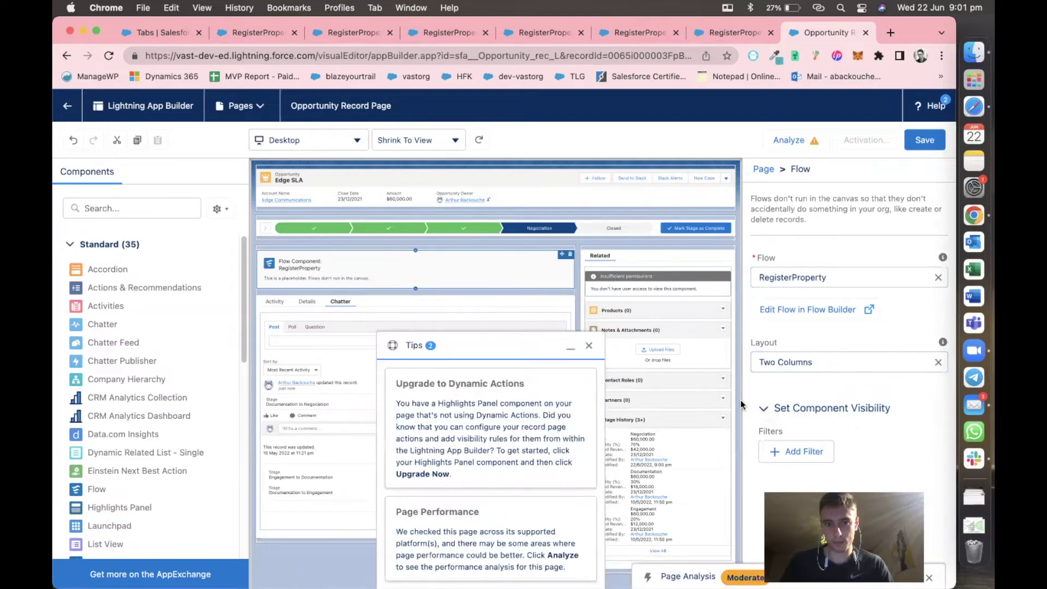
{"action": "left_click", "coordinate": [591, 347]}
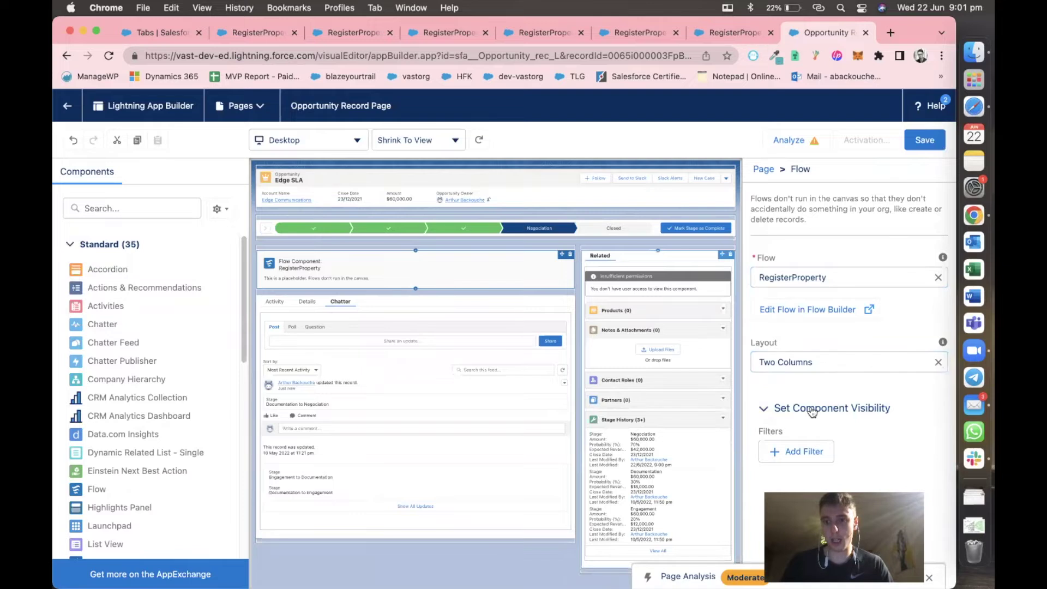
Add a visibility filter on the flow component: Record Stage Equal Negociation.
{"action": "left_click", "coordinate": [805, 452]}
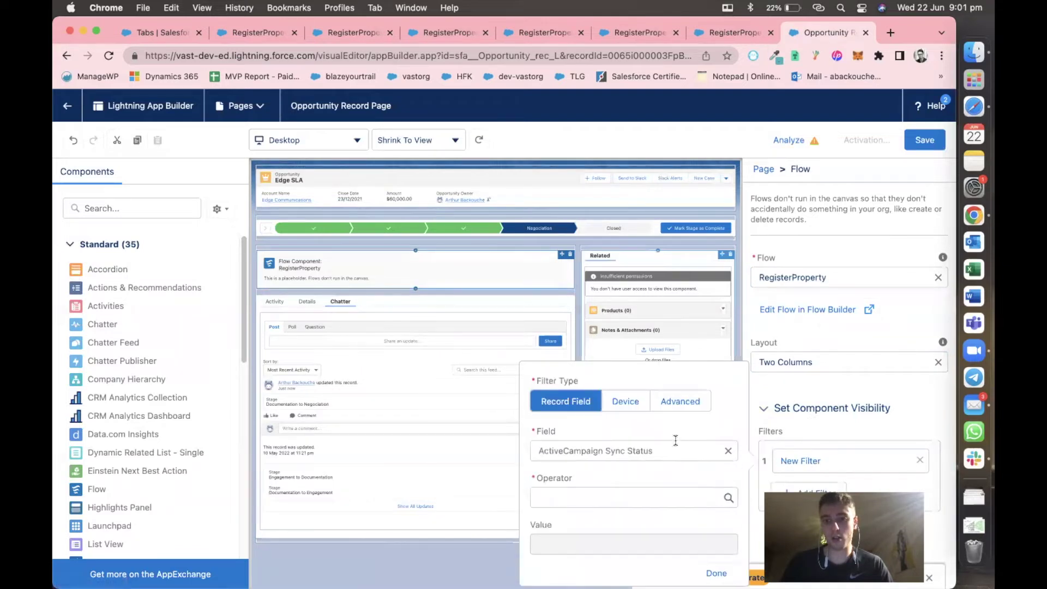
{"action": "left_click", "coordinate": [622, 443]}
{"action": "triple_click", "coordinate": [618, 445]}
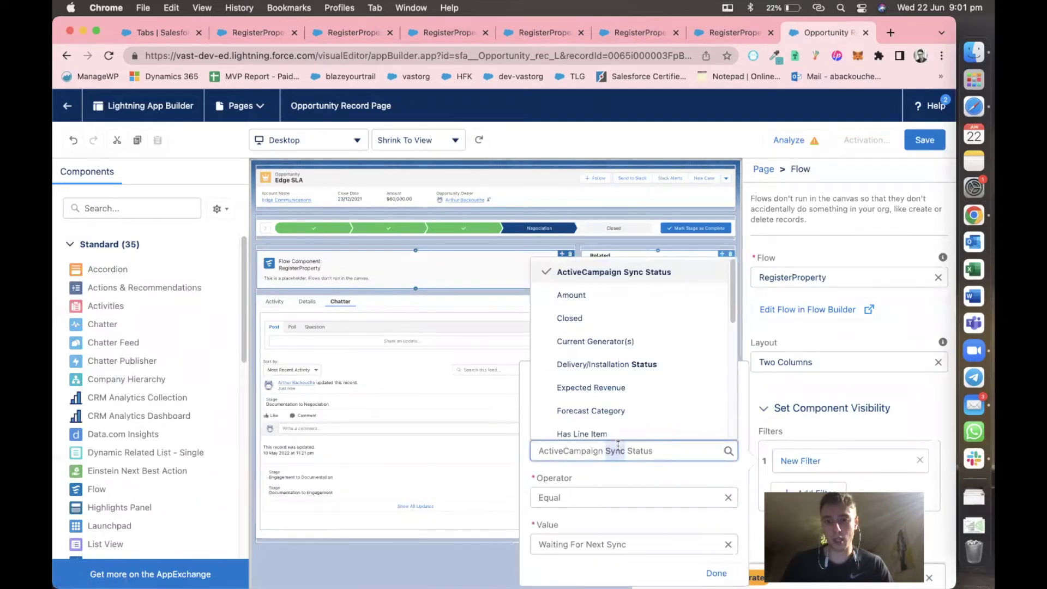
{"action": "type", "text": "sta"}
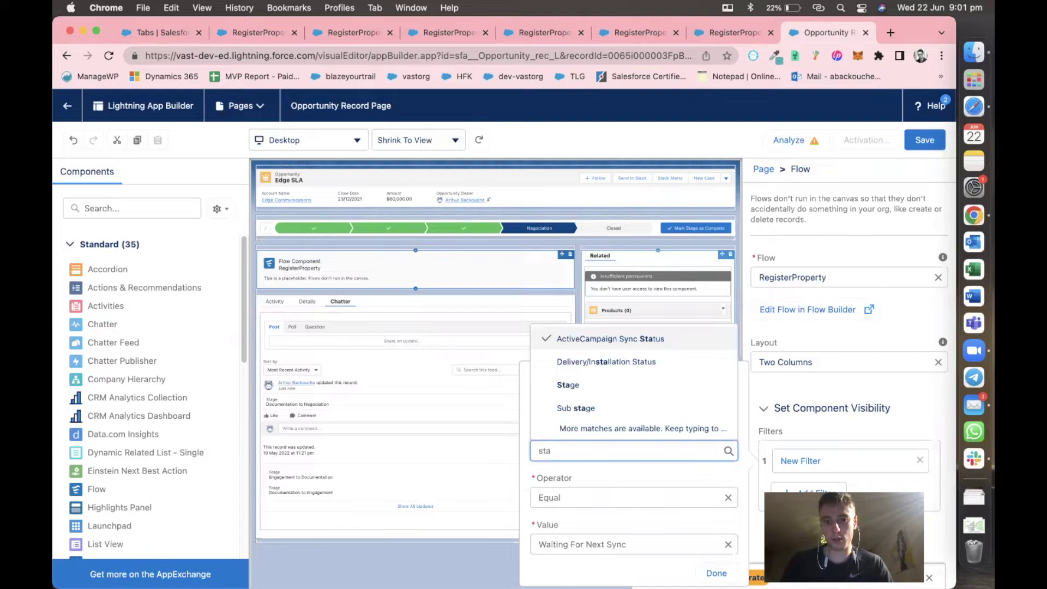
{"action": "left_click", "coordinate": [568, 385]}
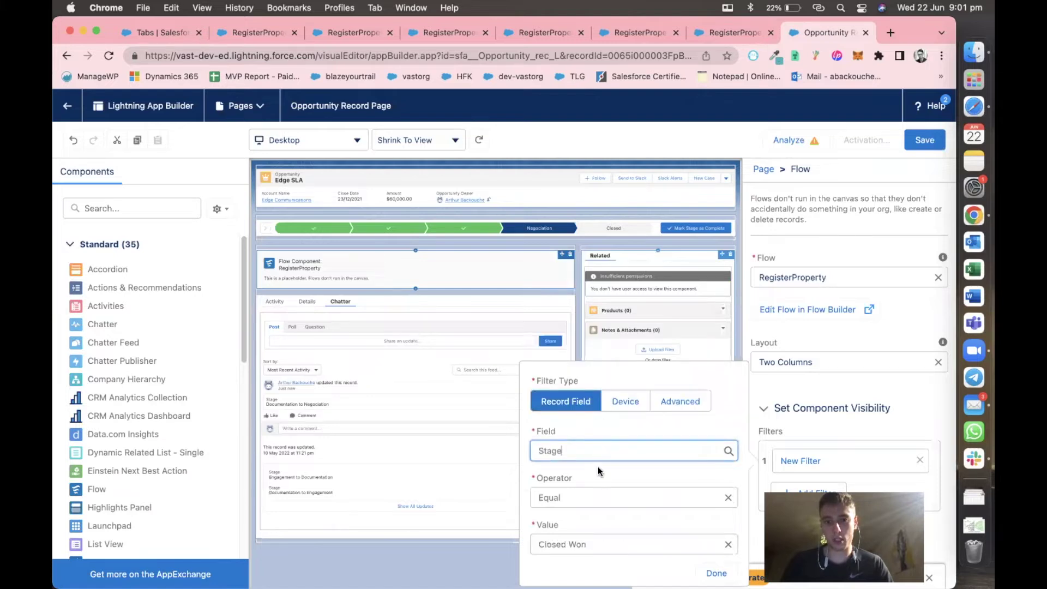
{"action": "left_click", "coordinate": [577, 536]}
{"action": "left_click", "coordinate": [580, 519]}
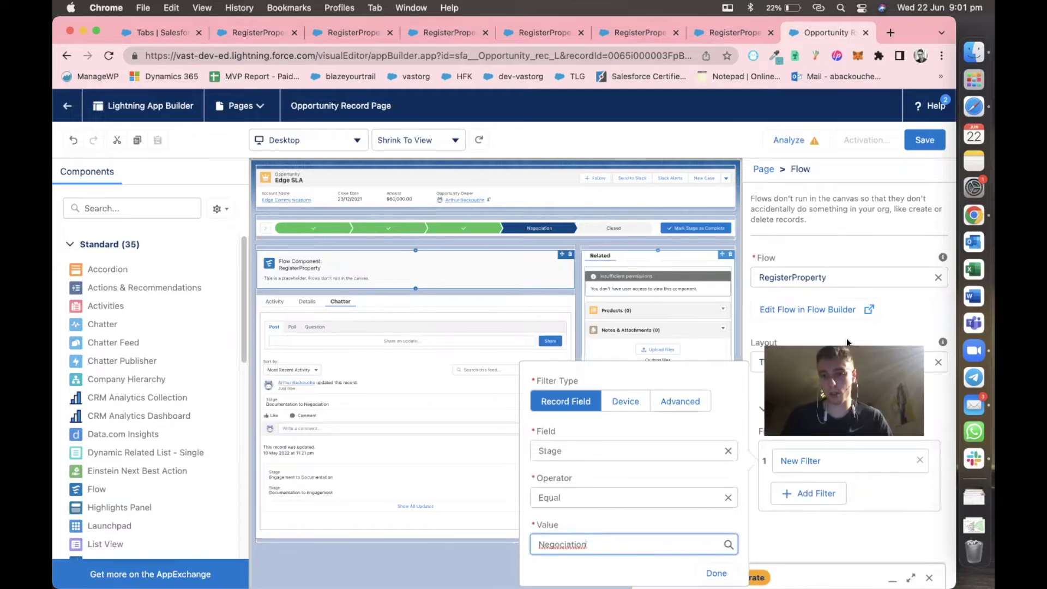
{"action": "left_click", "coordinate": [717, 573]}
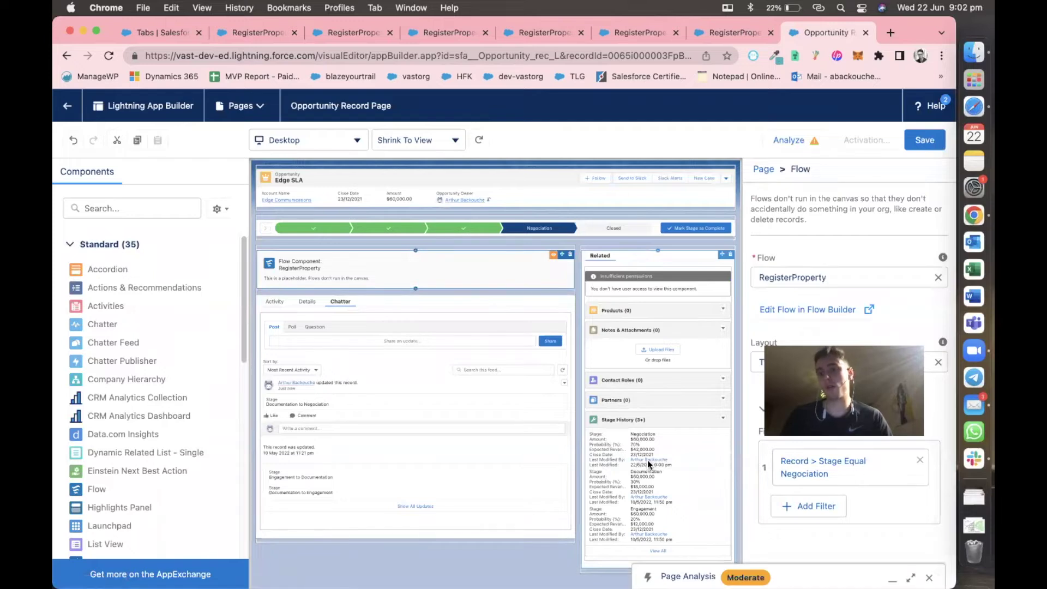
Save the Opportunity Record Page and activate it as org default for desktop and phone.
{"action": "left_click", "coordinate": [915, 140]}
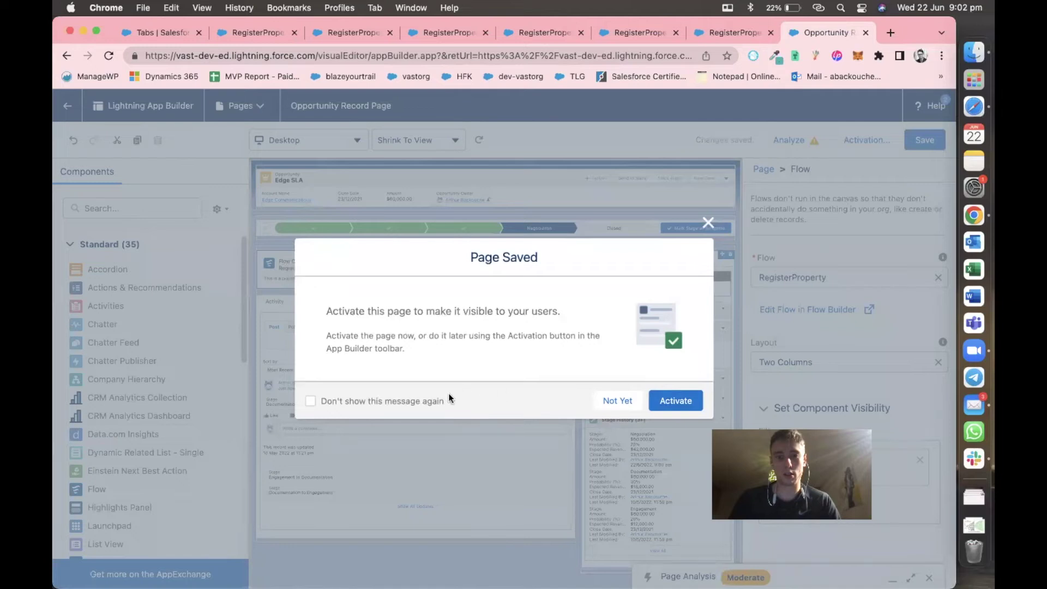
{"action": "left_click", "coordinate": [666, 398]}
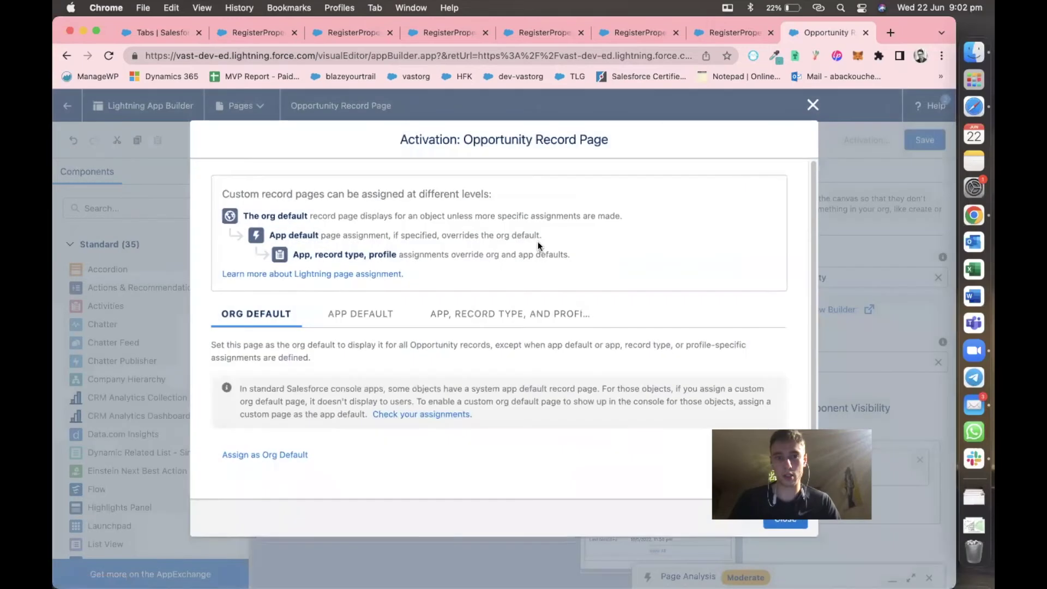
{"action": "left_click", "coordinate": [235, 452]}
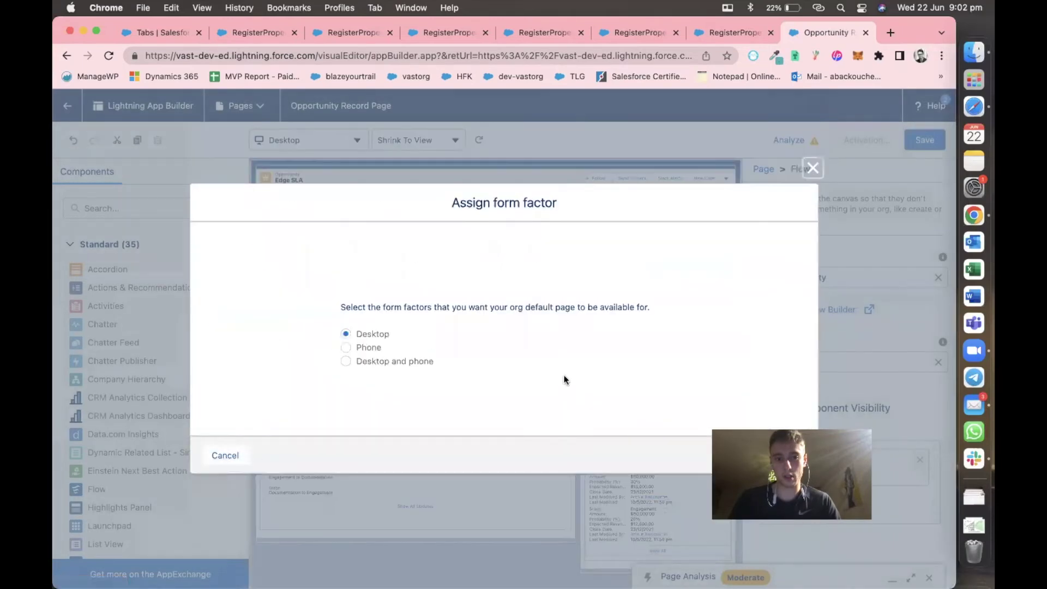
{"action": "left_click", "coordinate": [391, 361]}
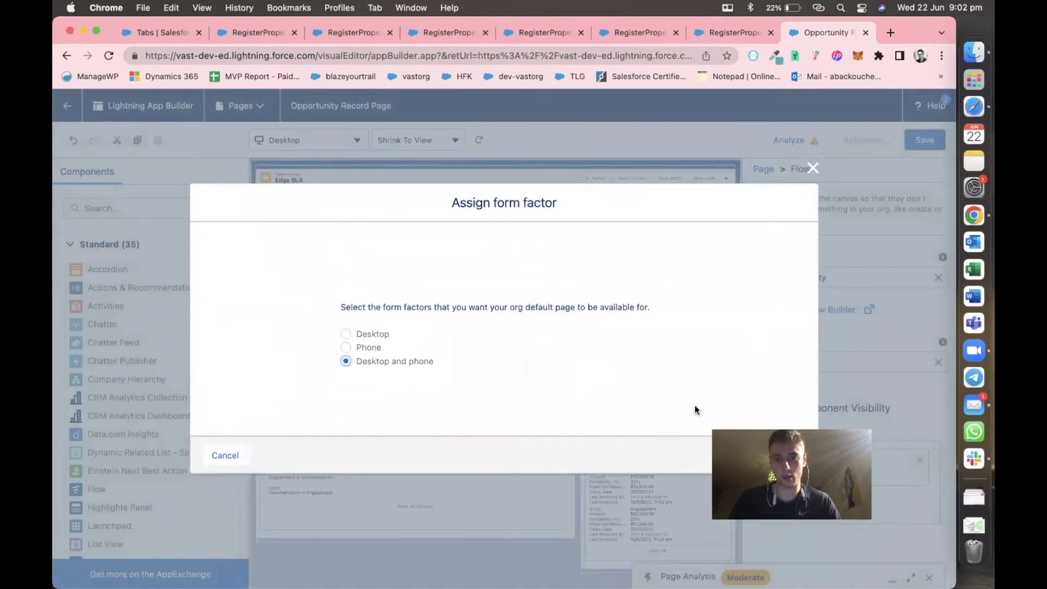
{"action": "left_click", "coordinate": [789, 454]}
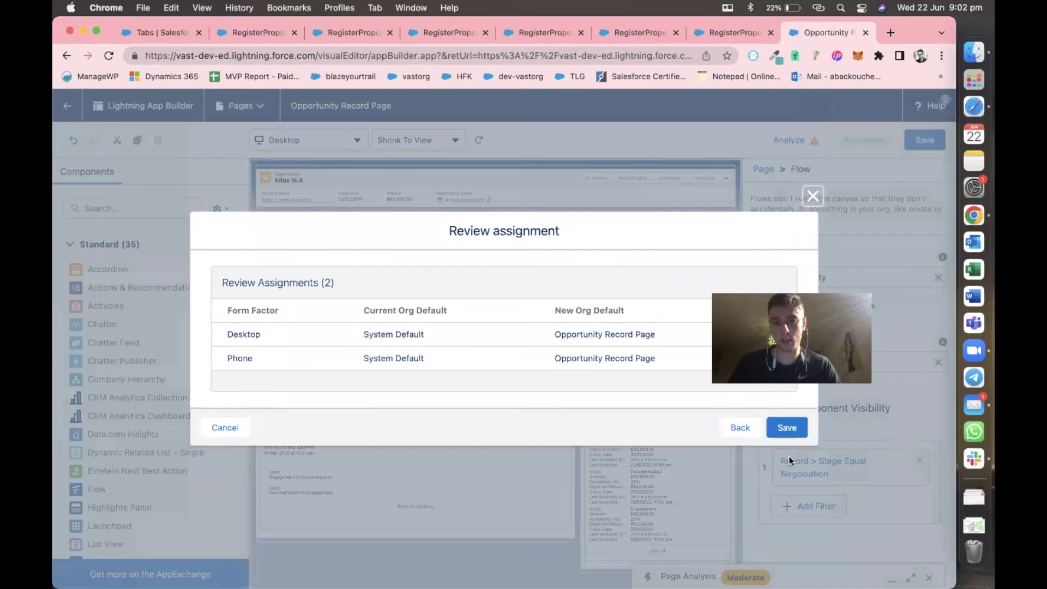
{"action": "left_click", "coordinate": [790, 434]}
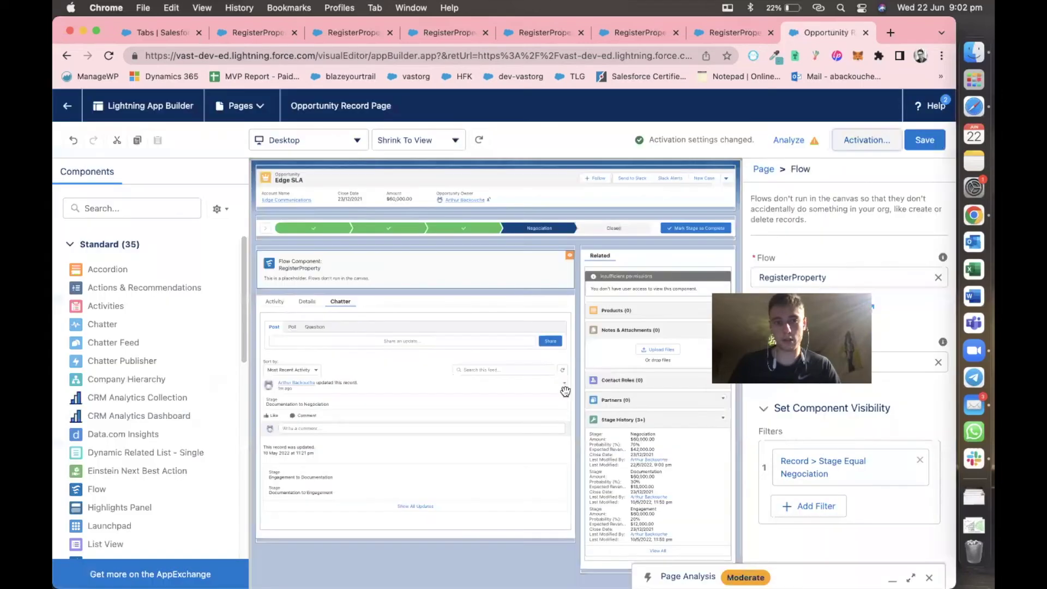
Set Edge SLA back to Inspection, then complete the stage to return to Negociation.
{"action": "left_click", "coordinate": [63, 105]}
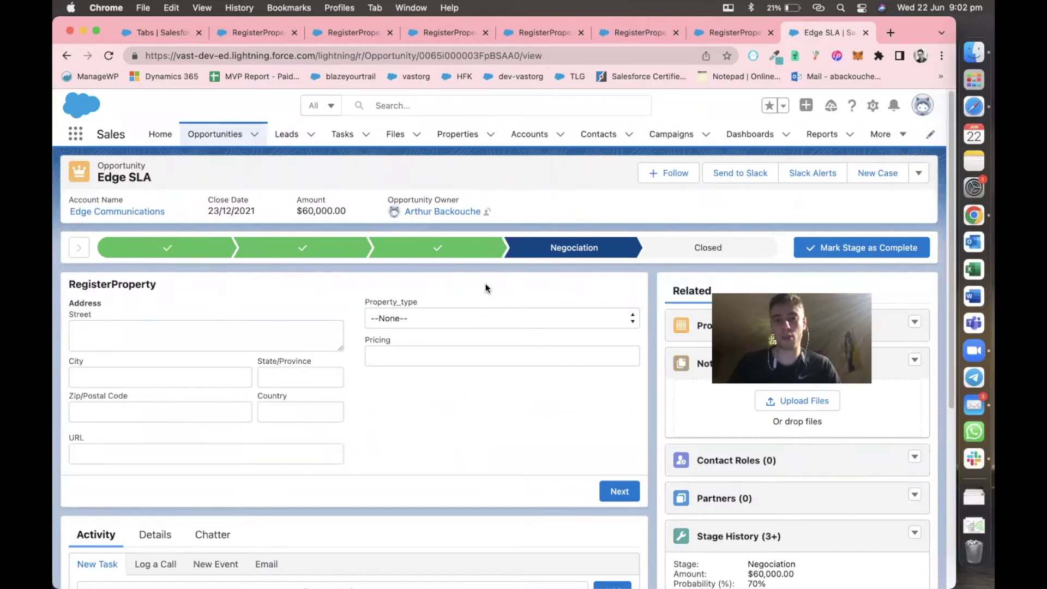
{"action": "left_click", "coordinate": [454, 255]}
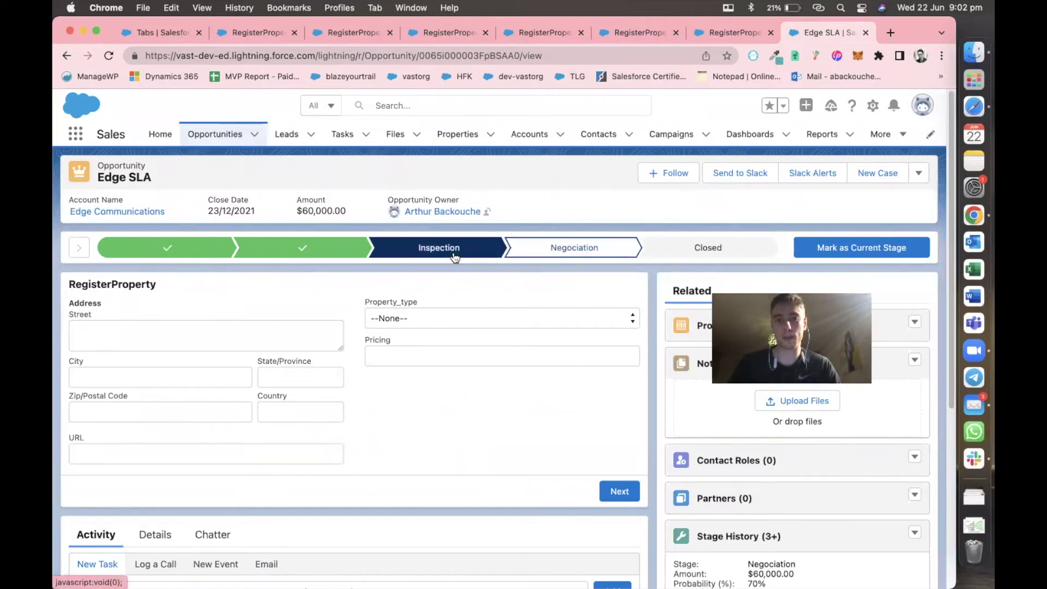
{"action": "left_click", "coordinate": [866, 246]}
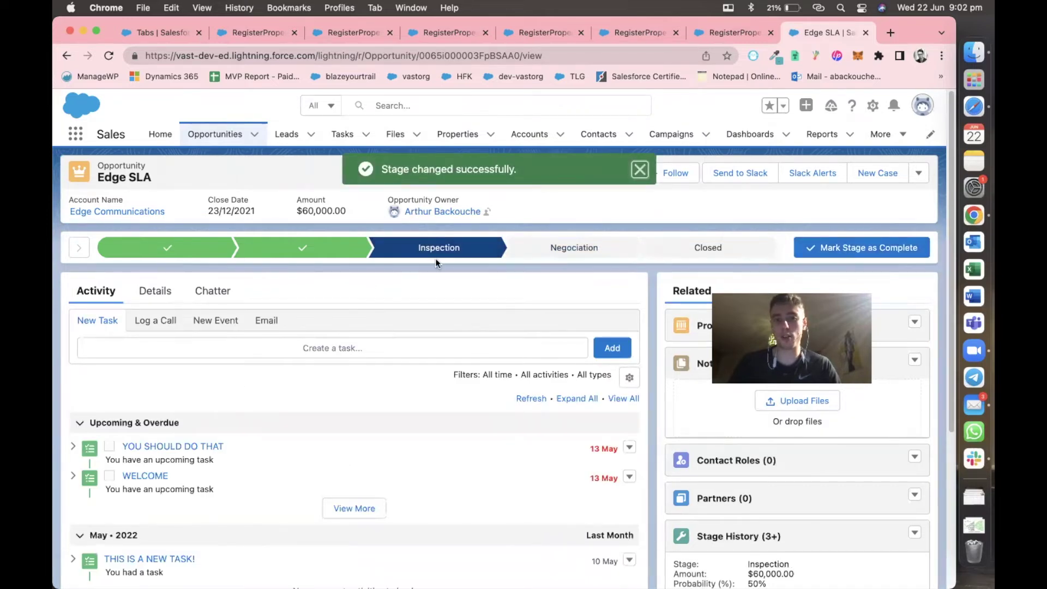
{"action": "left_click", "coordinate": [861, 250]}
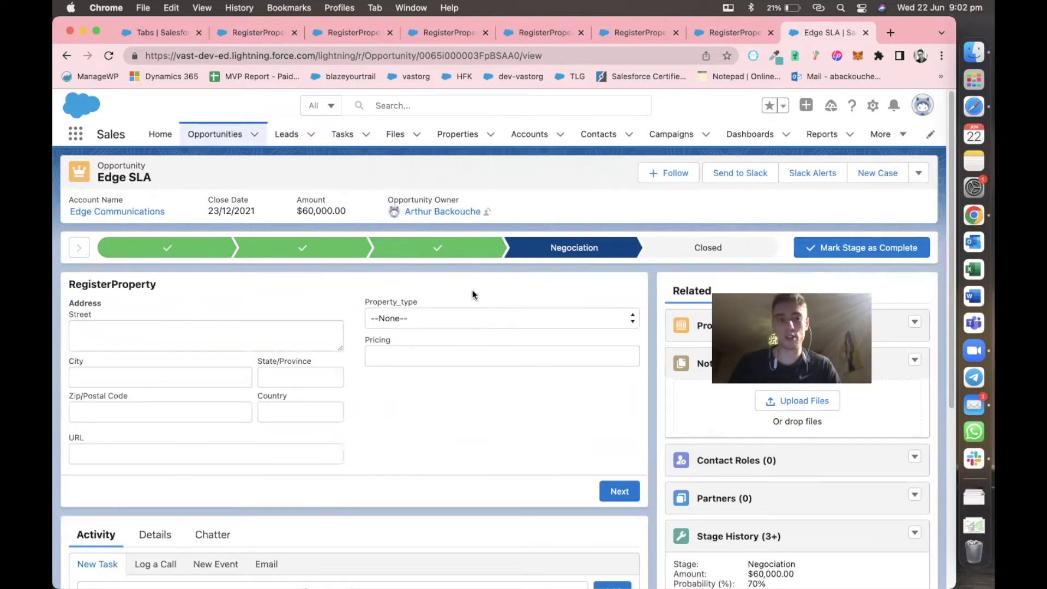
{"action": "left_click", "coordinate": [245, 338]}
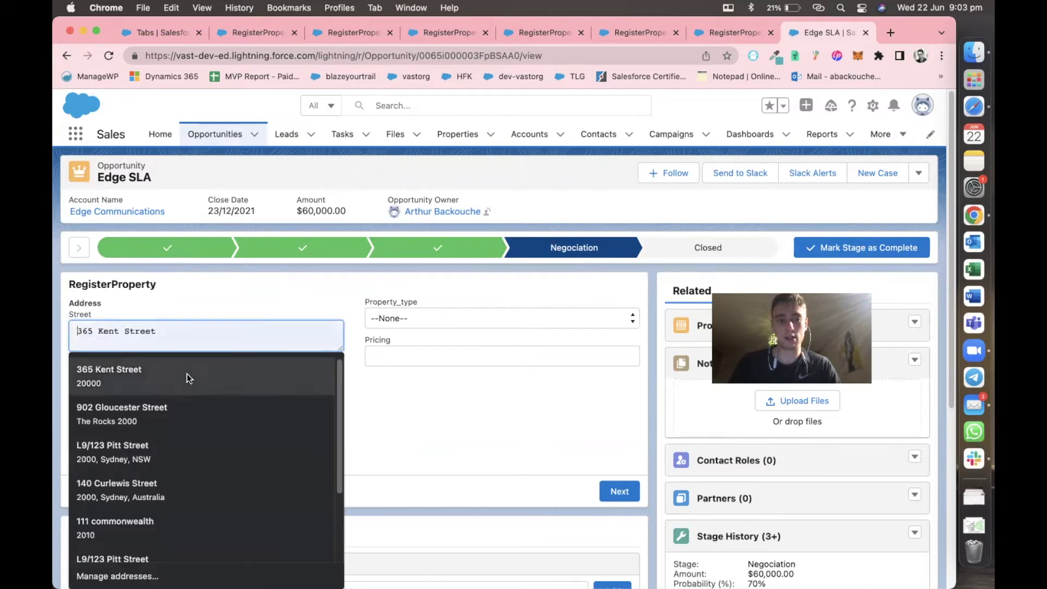
{"action": "left_click", "coordinate": [187, 375]}
{"action": "left_click", "coordinate": [153, 326]}
{"action": "key", "text": "super+a"}
{"action": "key", "text": "BackSpace"}
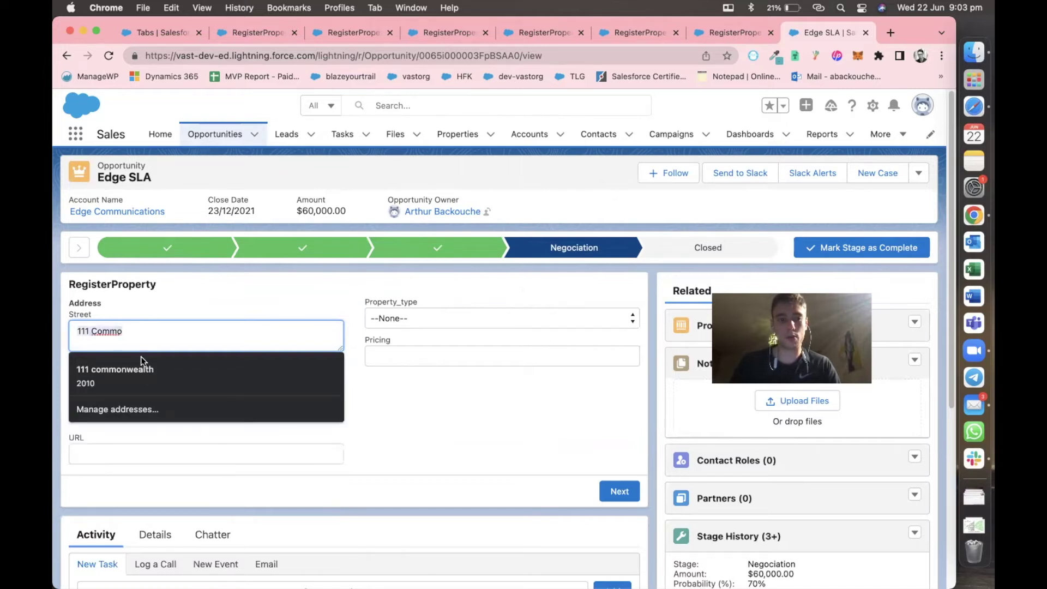
{"action": "left_click", "coordinate": [139, 367]}
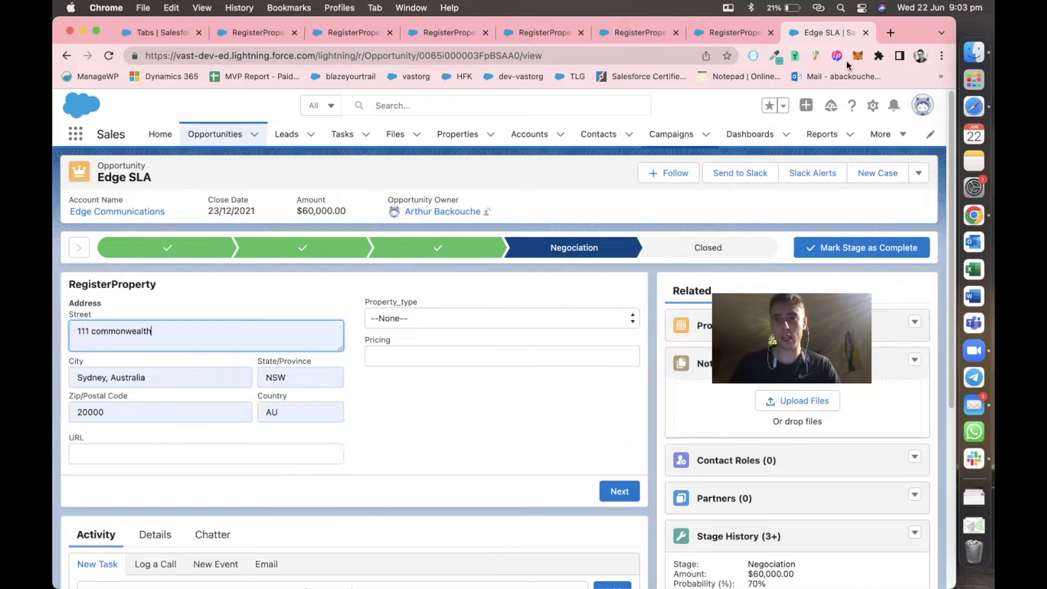
{"action": "left_click", "coordinate": [892, 32]}
{"action": "type", "text": "real"}
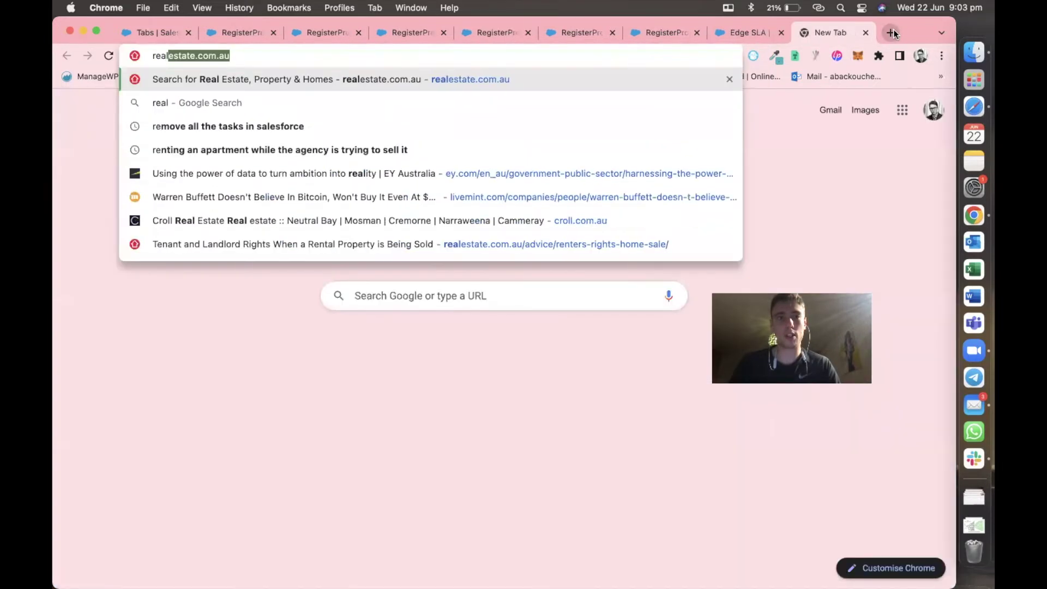
{"action": "key", "text": "Return"}
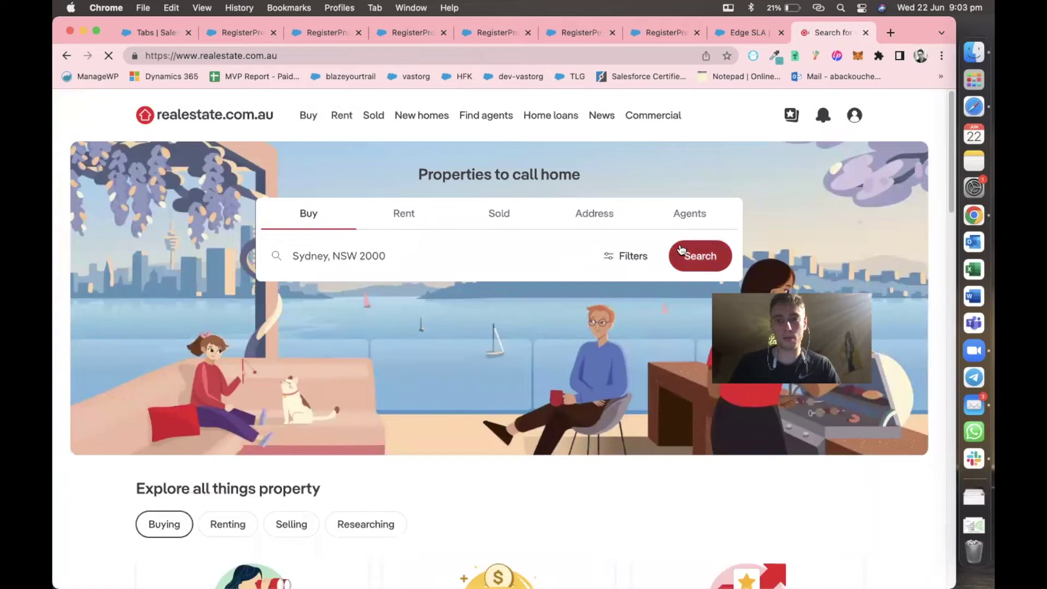
{"action": "left_click", "coordinate": [681, 251]}
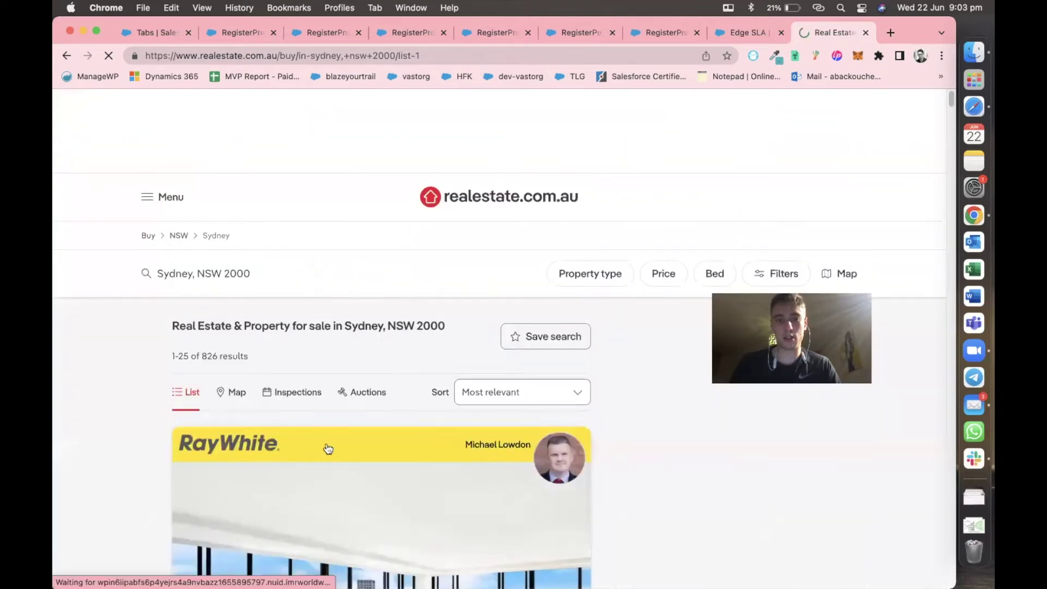
{"action": "scroll", "coordinate": [325, 446], "scroll_direction": "down", "scroll_amount": 6}
{"action": "left_click", "coordinate": [277, 402]}
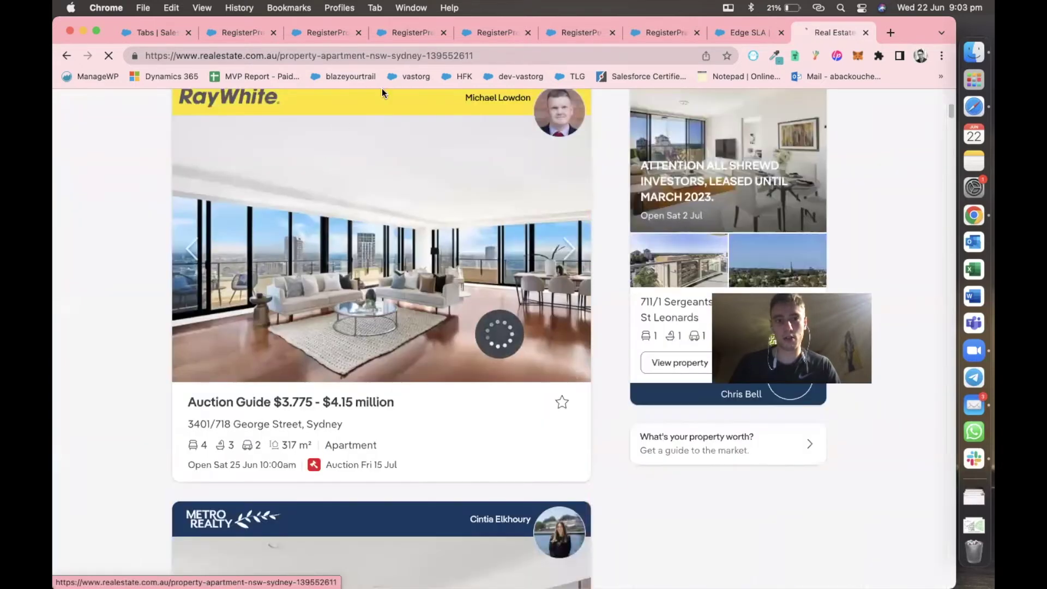
{"action": "left_click", "coordinate": [372, 55]}
{"action": "key", "text": "super+c"}
{"action": "key", "text": "BackSpace"}
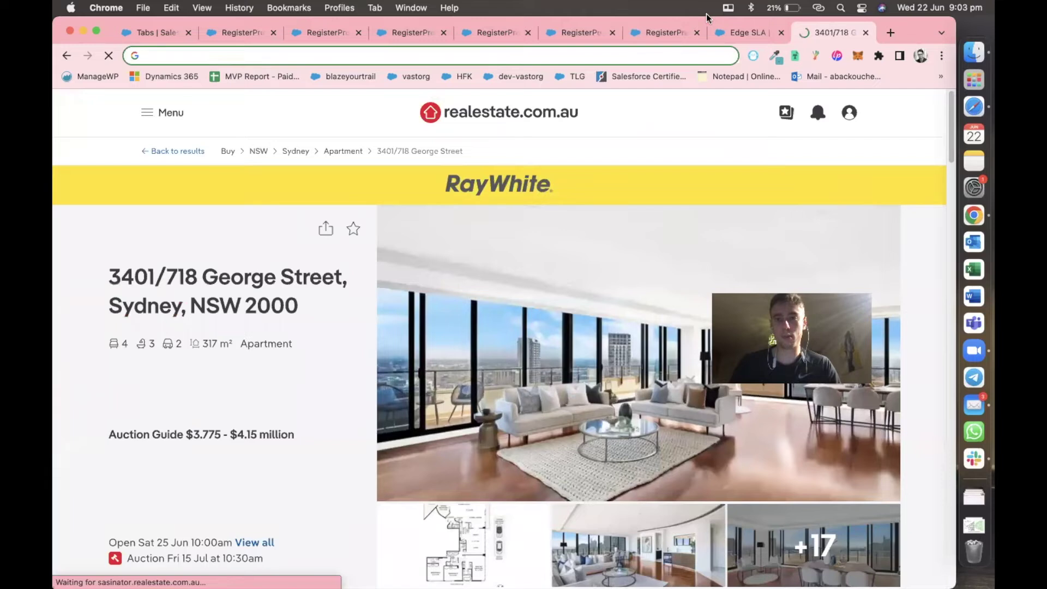
{"action": "left_click", "coordinate": [744, 32]}
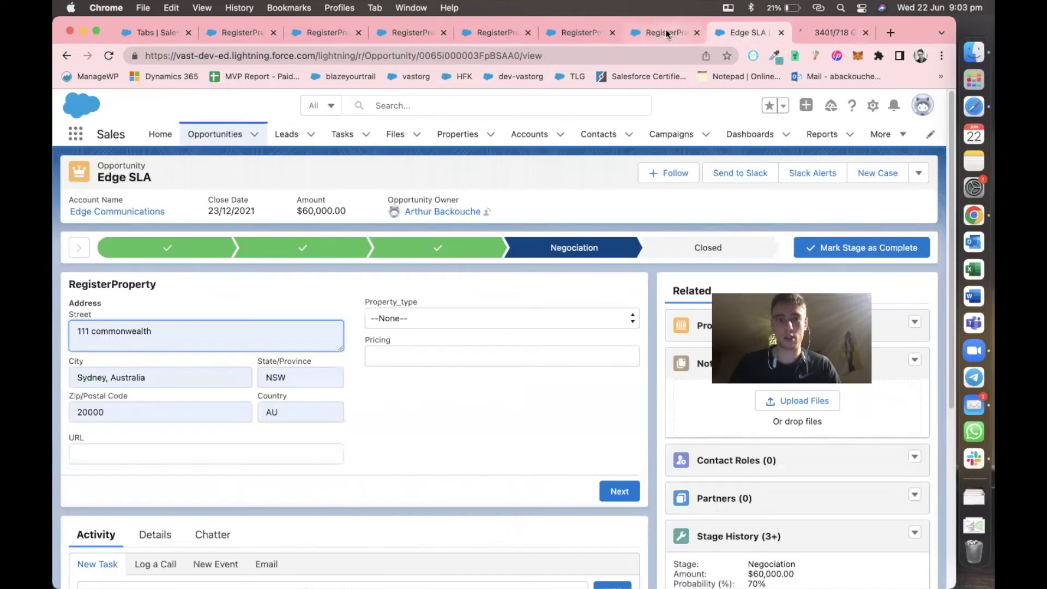
Paste the listing URL, choose Apartment, enter 3,000,000 as pricing, and submit.
{"action": "left_click", "coordinate": [158, 452]}
{"action": "key", "text": "super+v"}
{"action": "left_click", "coordinate": [438, 444]}
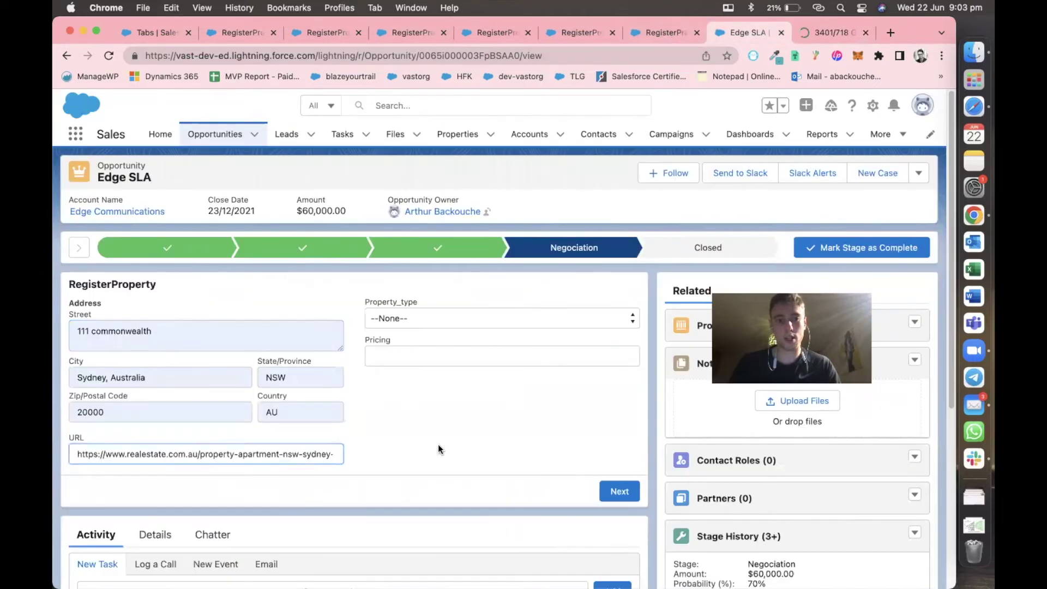
{"action": "left_click", "coordinate": [448, 318]}
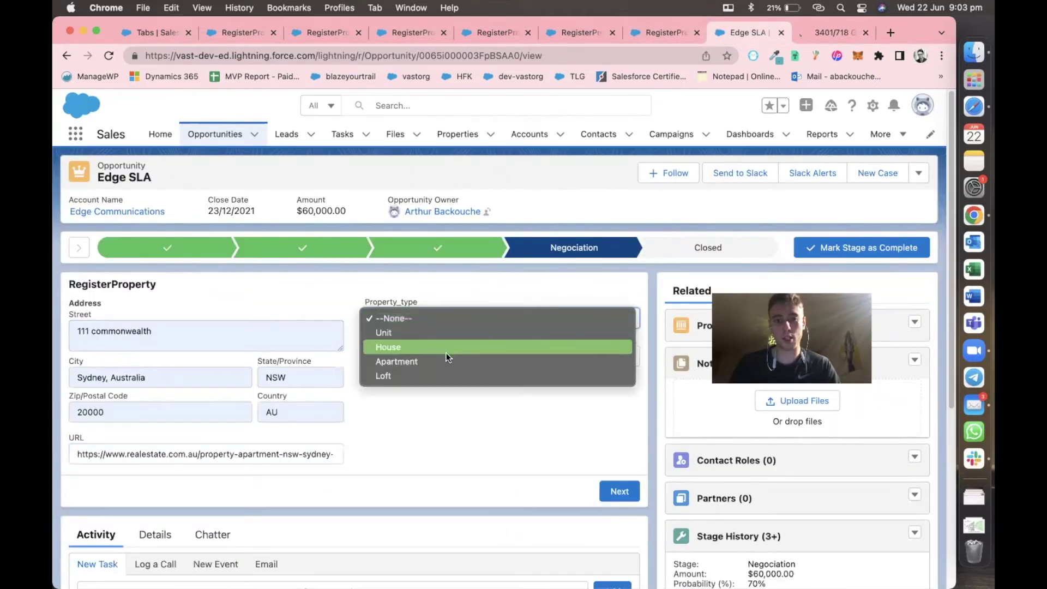
{"action": "left_click", "coordinate": [444, 355]}
{"action": "left_click", "coordinate": [438, 352]}
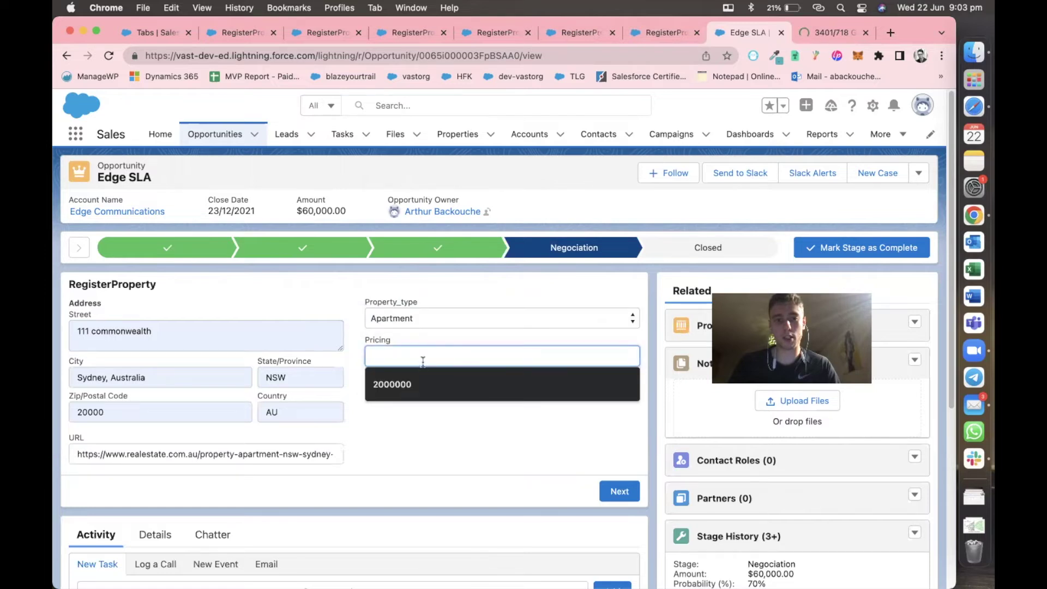
{"action": "left_click", "coordinate": [403, 384]}
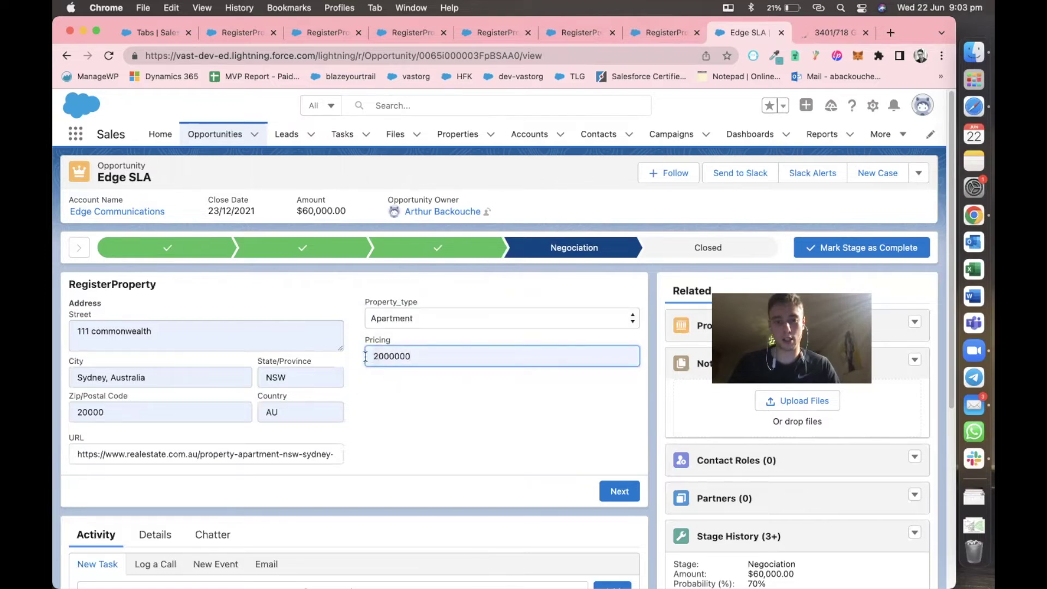
{"action": "left_click", "coordinate": [623, 492]}
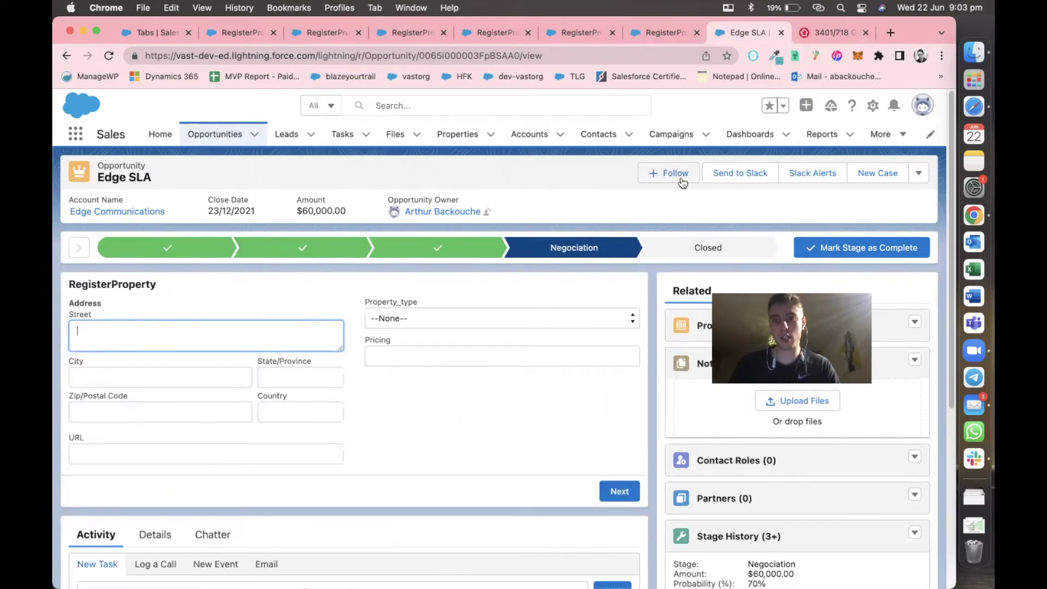
{"action": "left_click", "coordinate": [456, 139]}
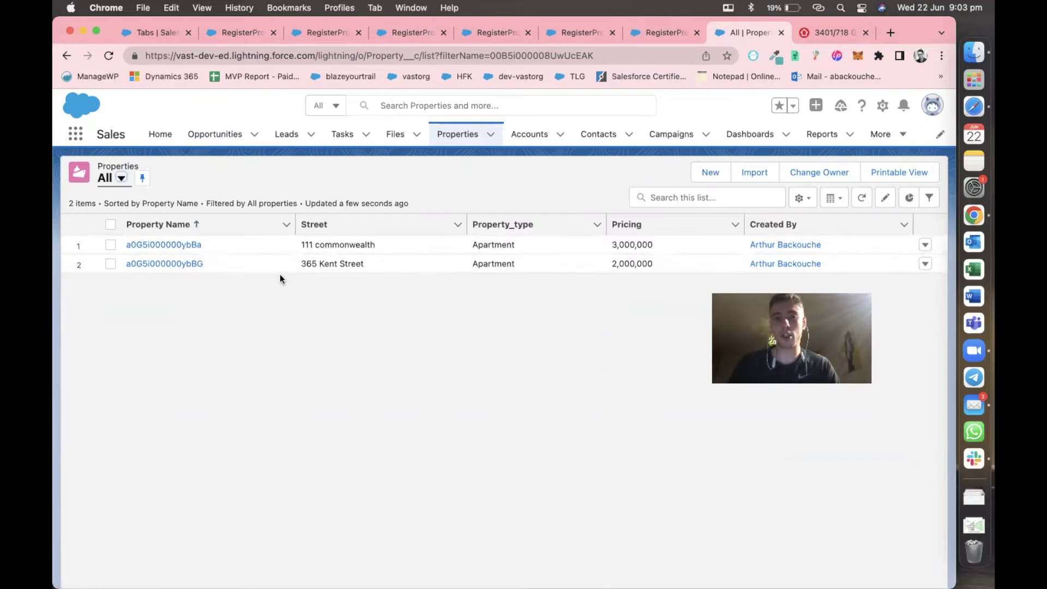
{"action": "left_click", "coordinate": [193, 264]}
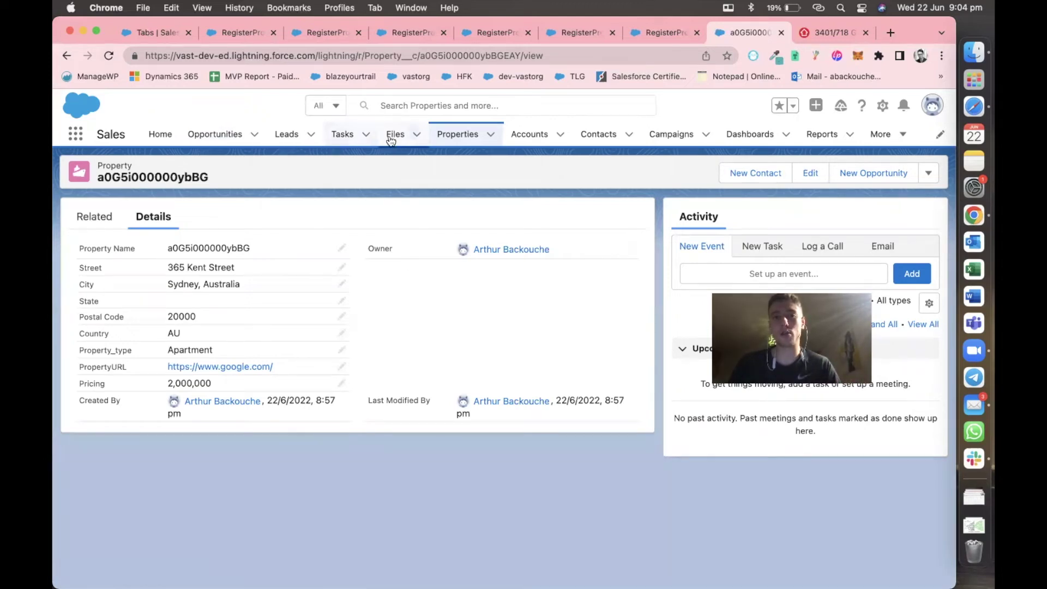
{"action": "left_click", "coordinate": [213, 136]}
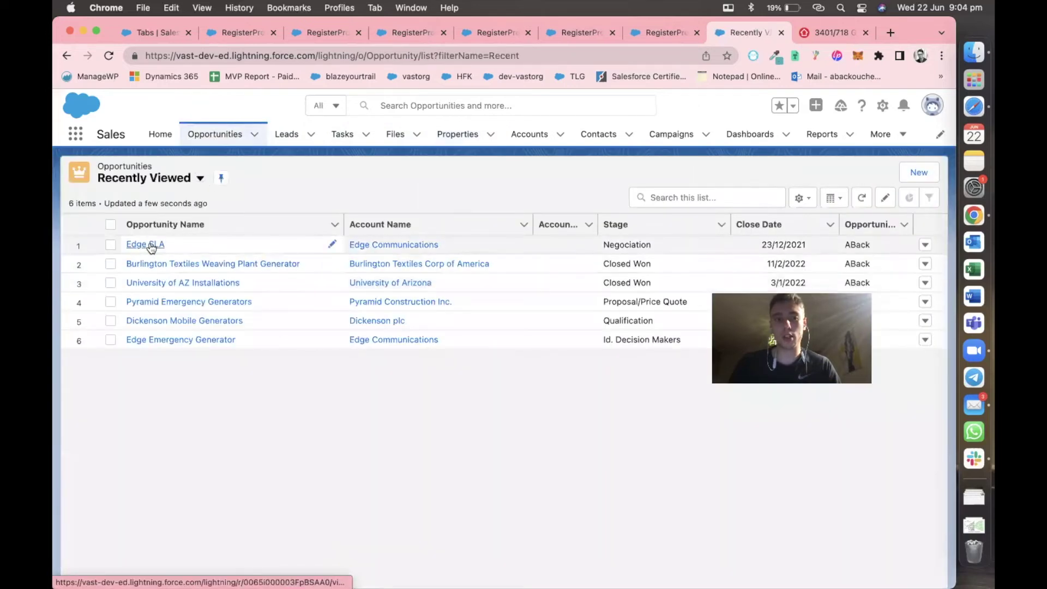
{"action": "left_click", "coordinate": [143, 244]}
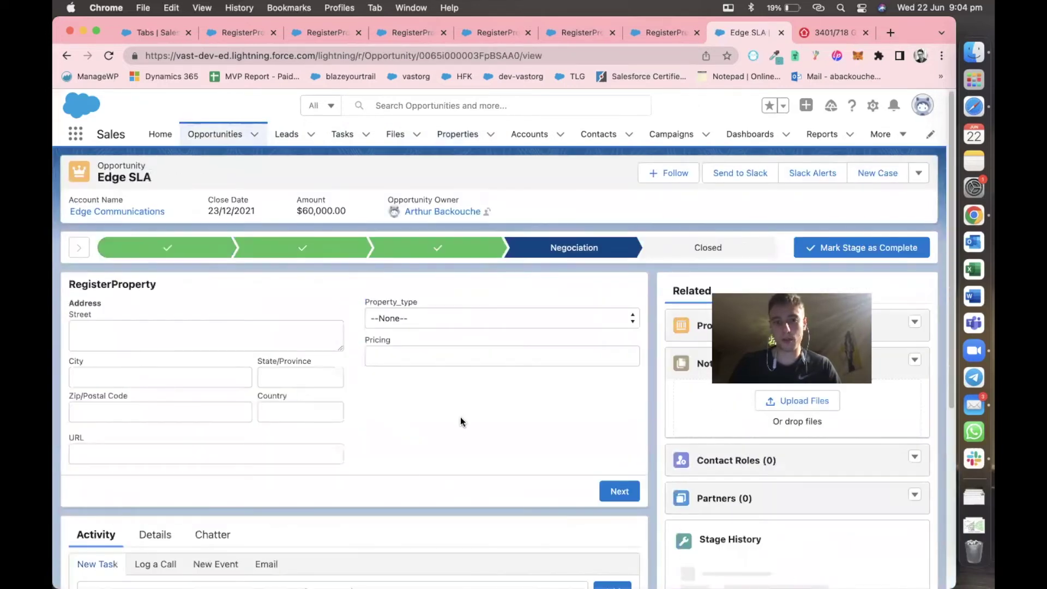
{"action": "left_click", "coordinate": [654, 32]}
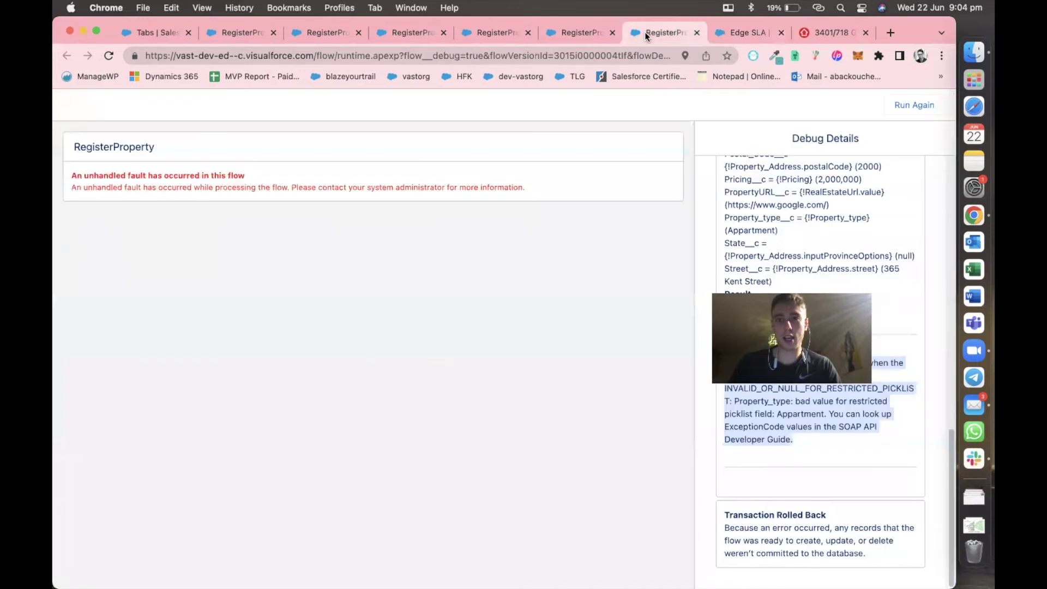
Bring up the RegisterProperty flow in Flow Builder and open the New Property screen for editing.
{"action": "left_click", "coordinate": [579, 33]}
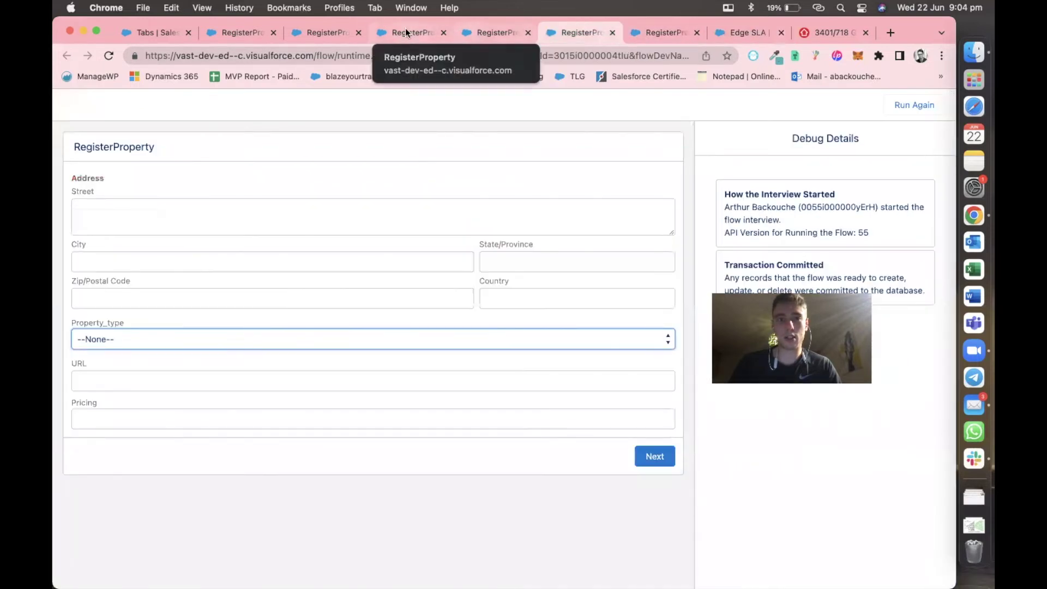
{"action": "left_click", "coordinate": [210, 34]}
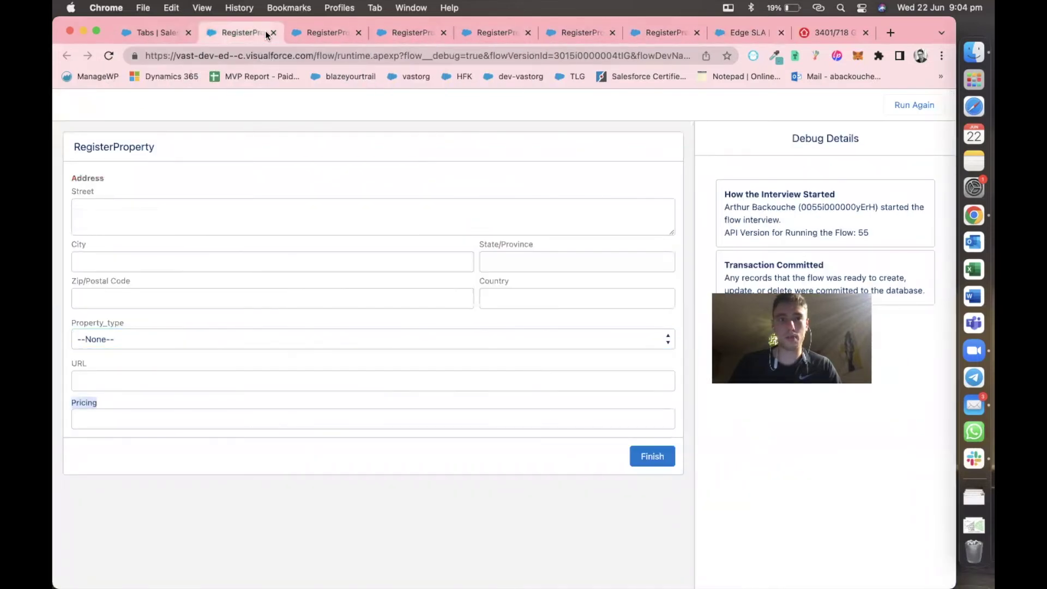
{"action": "left_click", "coordinate": [346, 33]}
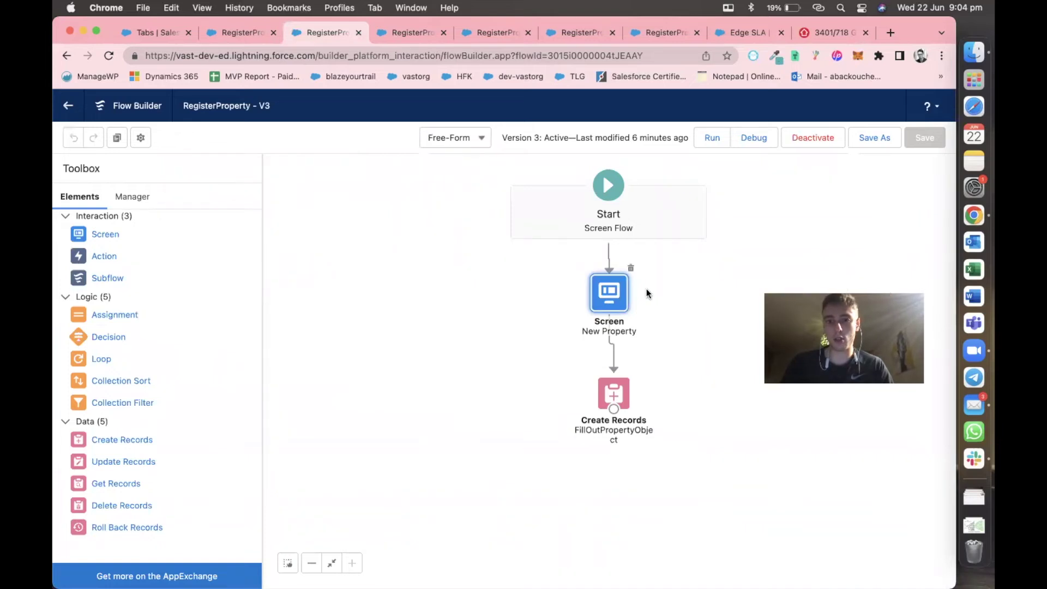
{"action": "double_click", "coordinate": [612, 298]}
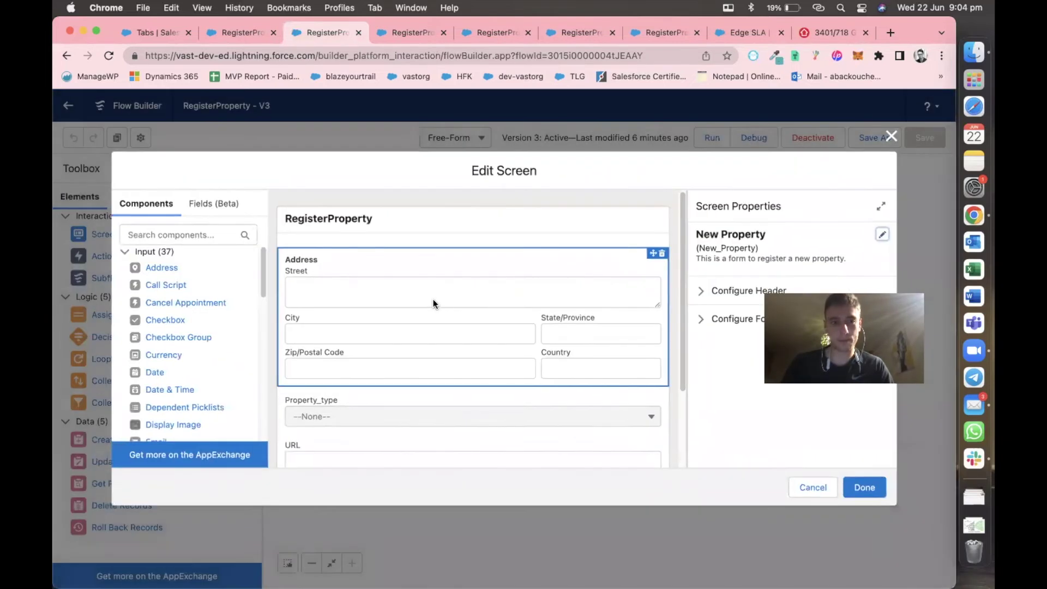
Add a Lookup component between URL and Pricing, then close the finished debug run.
{"action": "scroll", "coordinate": [413, 352], "scroll_direction": "down", "scroll_amount": 3}
{"action": "scroll", "coordinate": [188, 352], "scroll_direction": "down", "scroll_amount": 1}
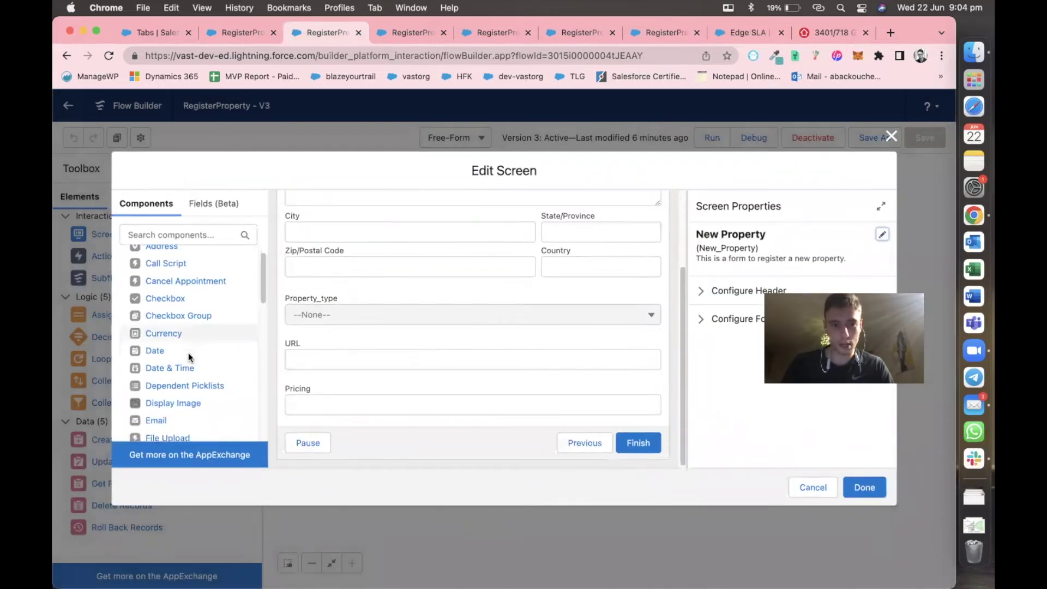
{"action": "left_click", "coordinate": [176, 233]}
{"action": "type", "text": "loo"}
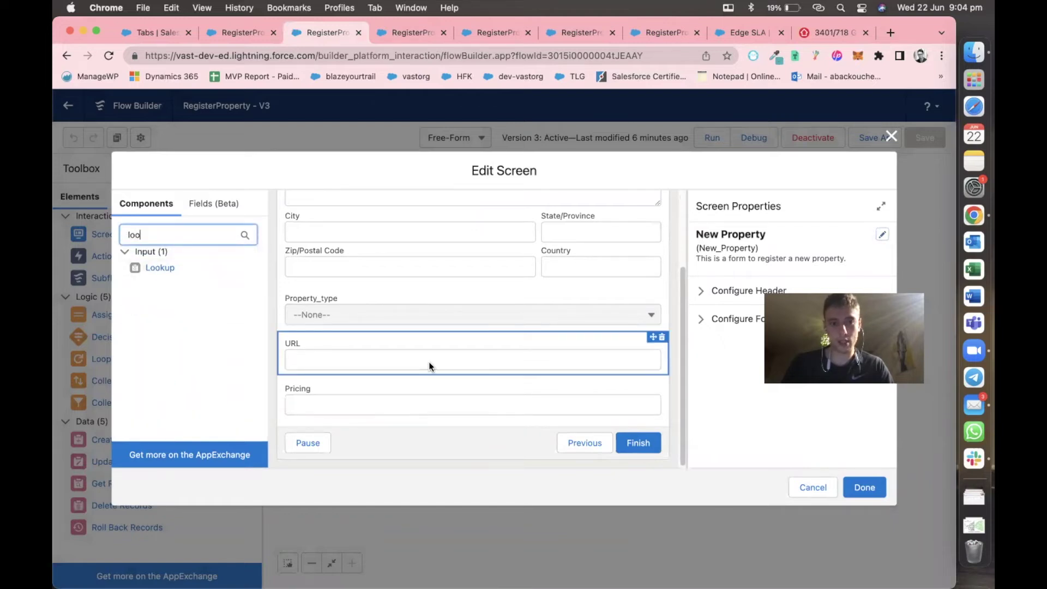
{"action": "left_click_drag", "start_coordinate": [189, 267], "coordinate": [352, 342]}
{"action": "left_click", "coordinate": [754, 247]}
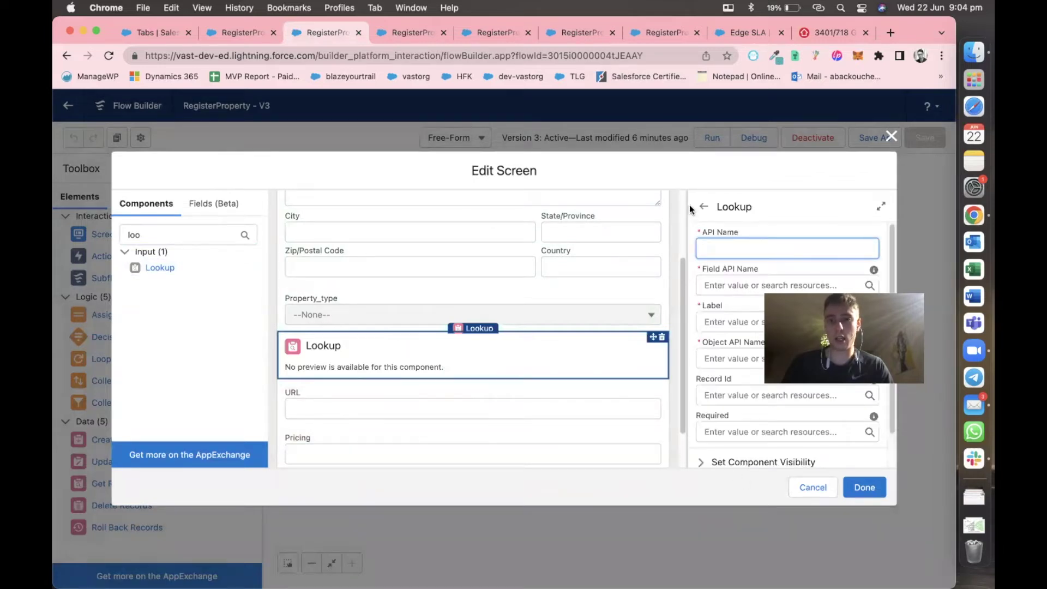
{"action": "left_click", "coordinate": [221, 34]}
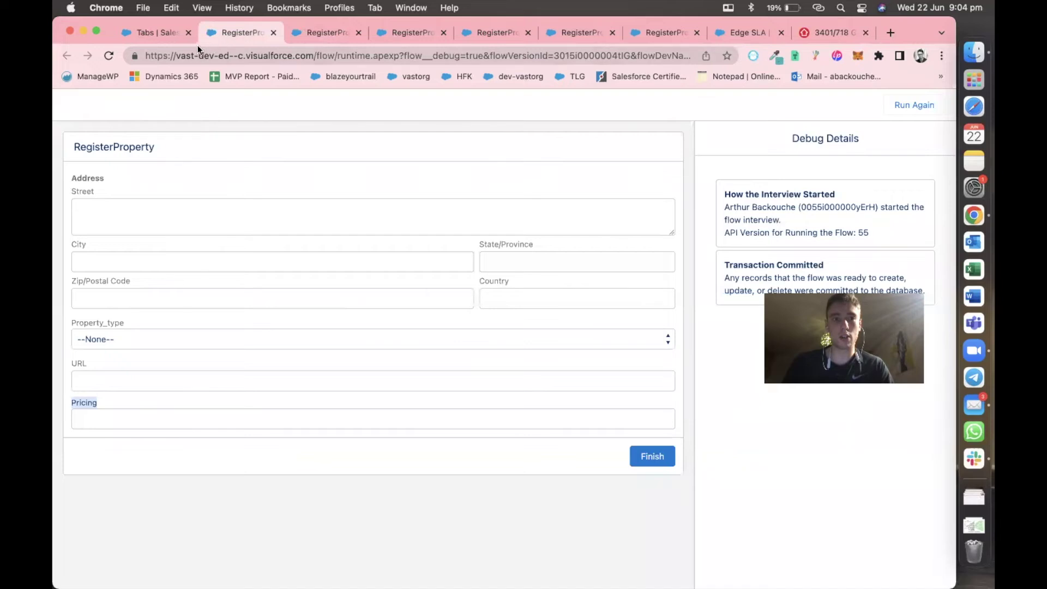
{"action": "left_click", "coordinate": [273, 34]}
In Object Manager, find 'pro', open Property's Fields & Relationships, and start a new field.
{"action": "left_click", "coordinate": [163, 32]}
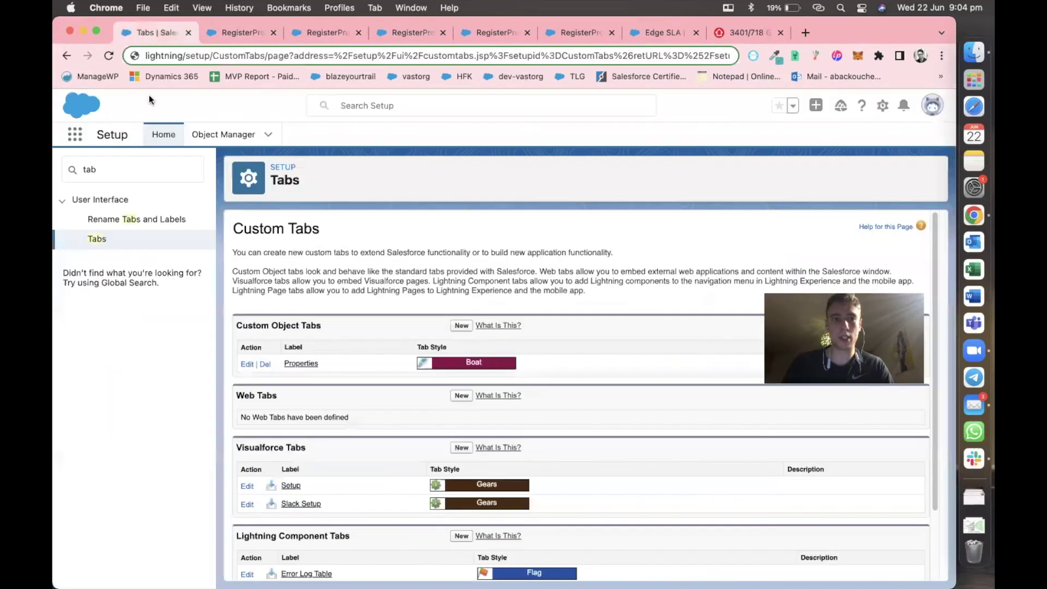
{"action": "left_click", "coordinate": [240, 135]}
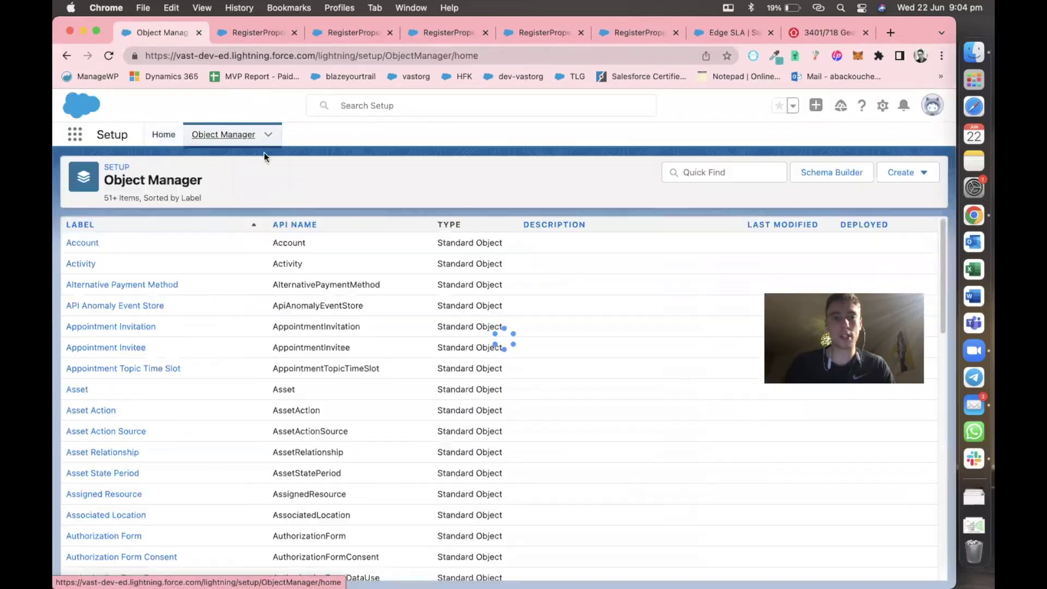
{"action": "scroll", "coordinate": [332, 460], "scroll_direction": "down", "scroll_amount": 15}
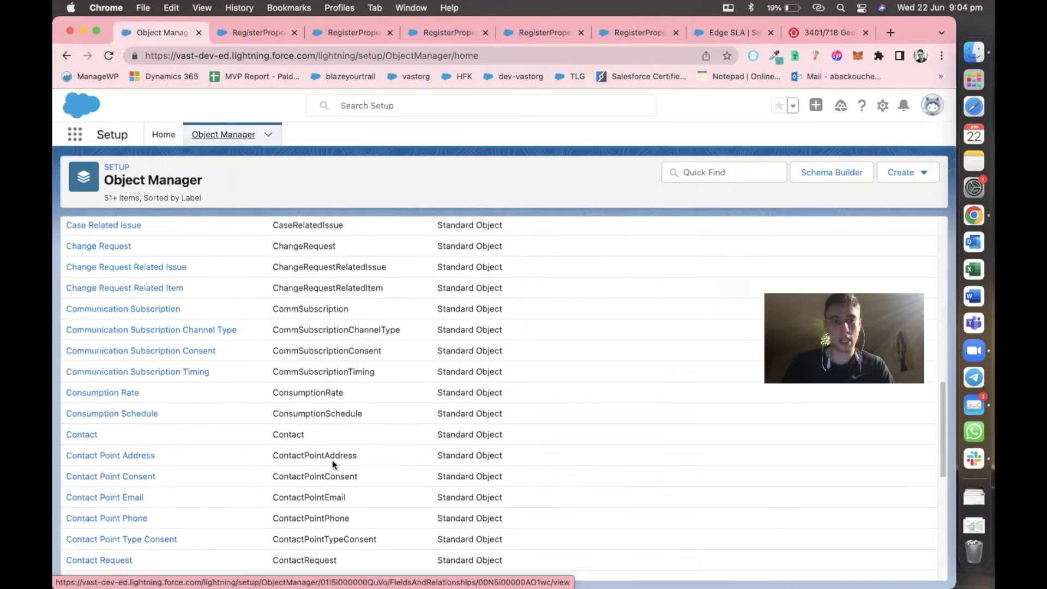
{"action": "scroll", "coordinate": [332, 464], "scroll_direction": "down", "scroll_amount": 6}
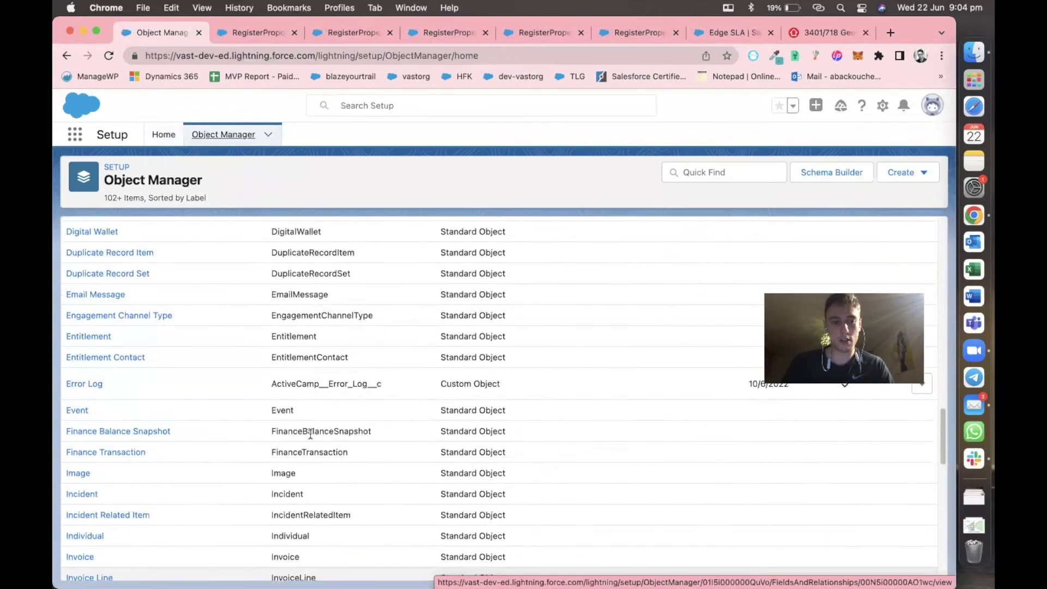
{"action": "left_click", "coordinate": [676, 172]}
{"action": "type", "text": "prop"}
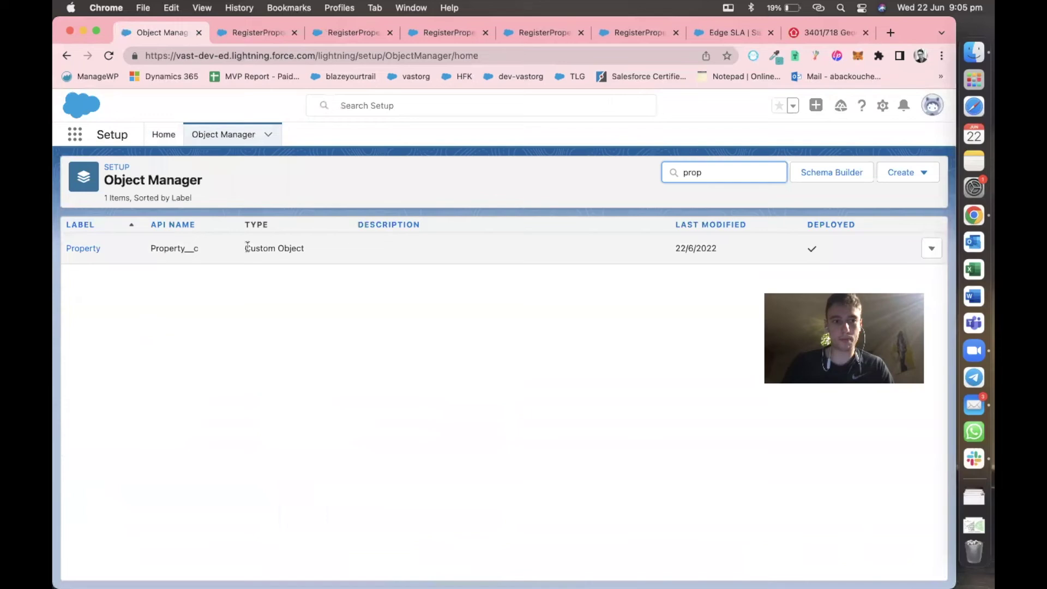
{"action": "left_click", "coordinate": [87, 253]}
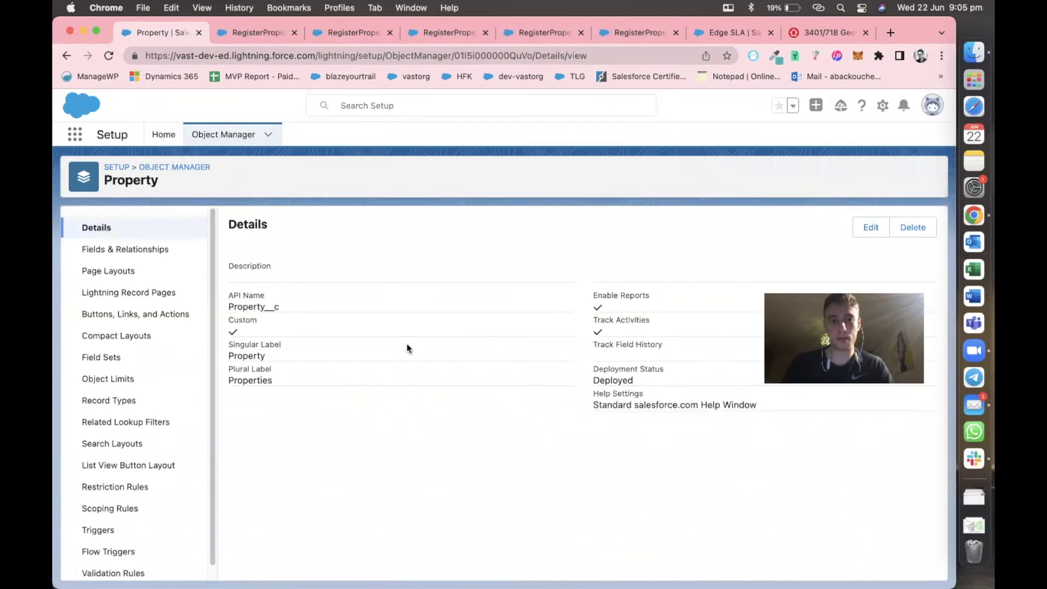
{"action": "left_click", "coordinate": [168, 251]}
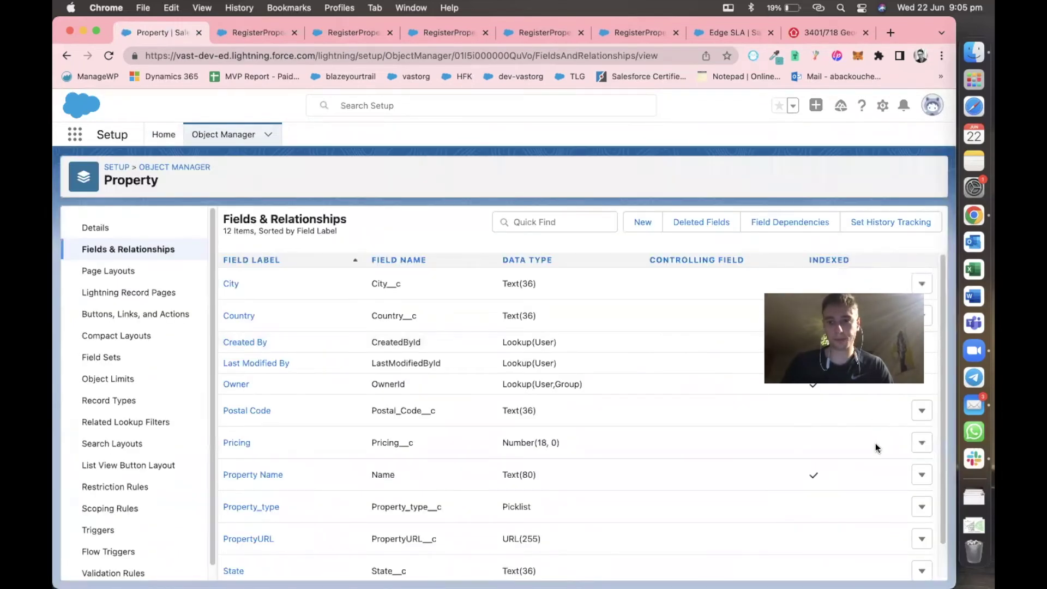
{"action": "left_click", "coordinate": [644, 222]}
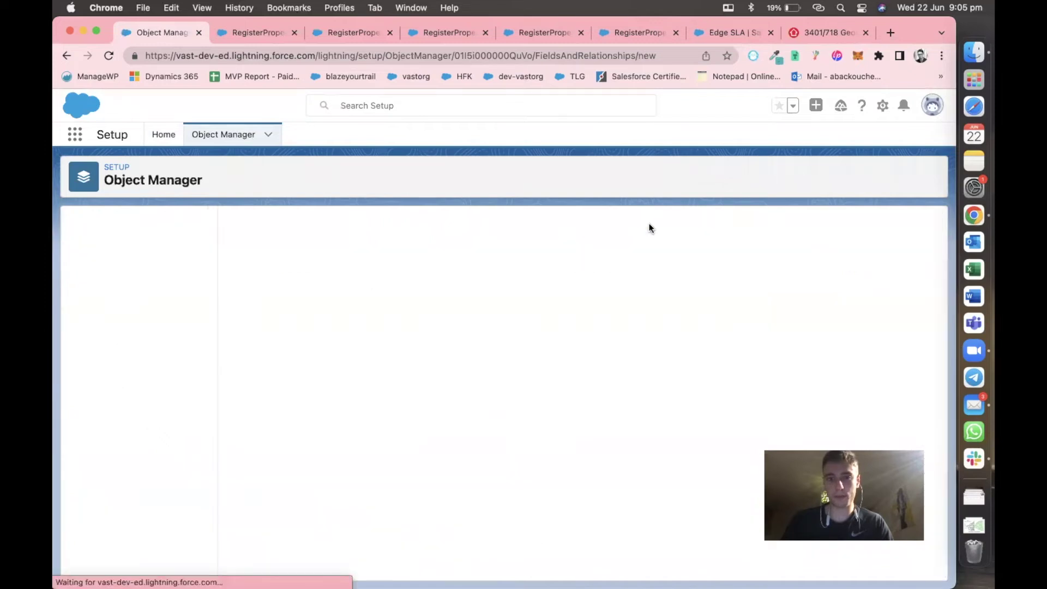
Make the new Property field a Lookup Relationship related to Opportunity.
{"action": "scroll", "coordinate": [338, 436], "scroll_direction": "down", "scroll_amount": 5}
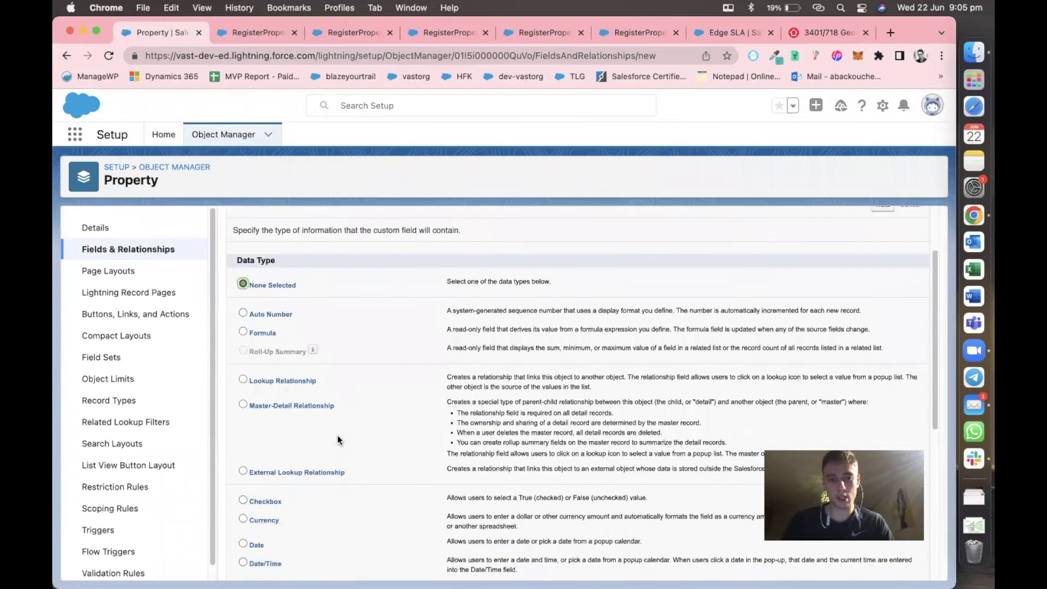
{"action": "scroll", "coordinate": [332, 449], "scroll_direction": "down", "scroll_amount": 6}
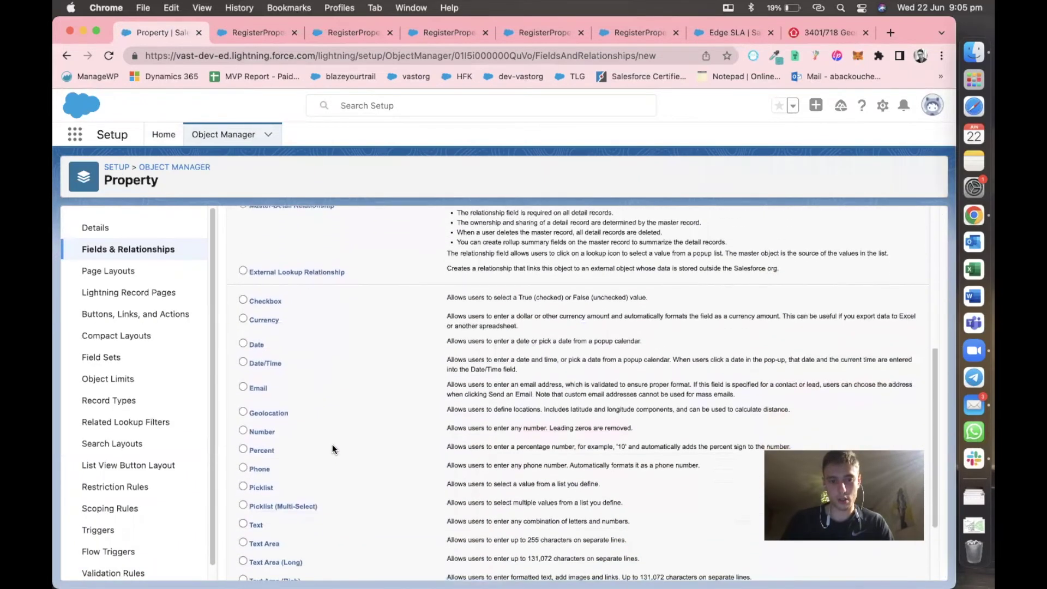
{"action": "scroll", "coordinate": [332, 449], "scroll_direction": "up", "scroll_amount": 5}
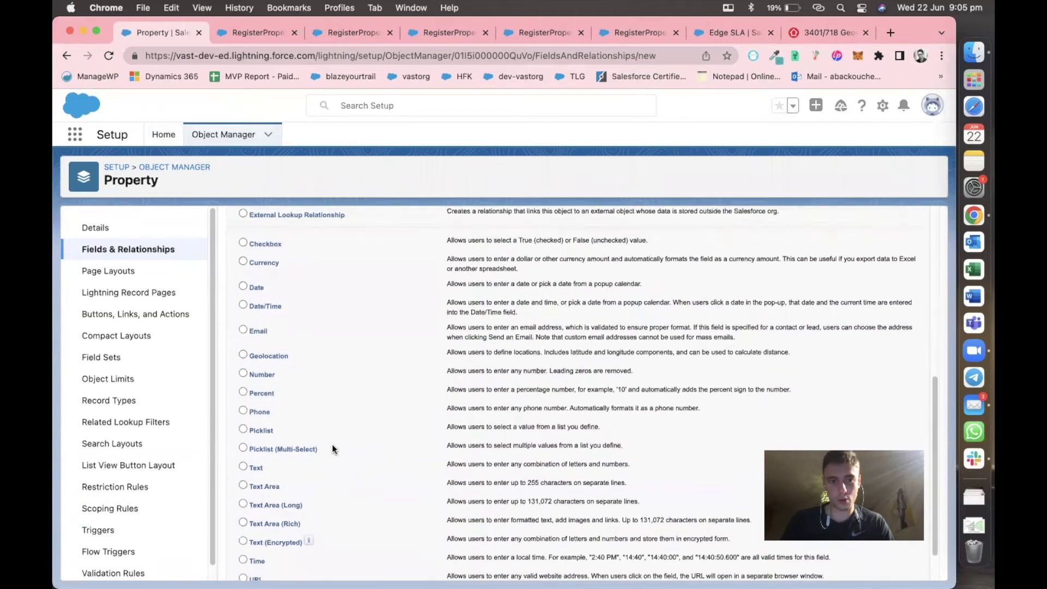
{"action": "scroll", "coordinate": [334, 448], "scroll_direction": "up", "scroll_amount": 1}
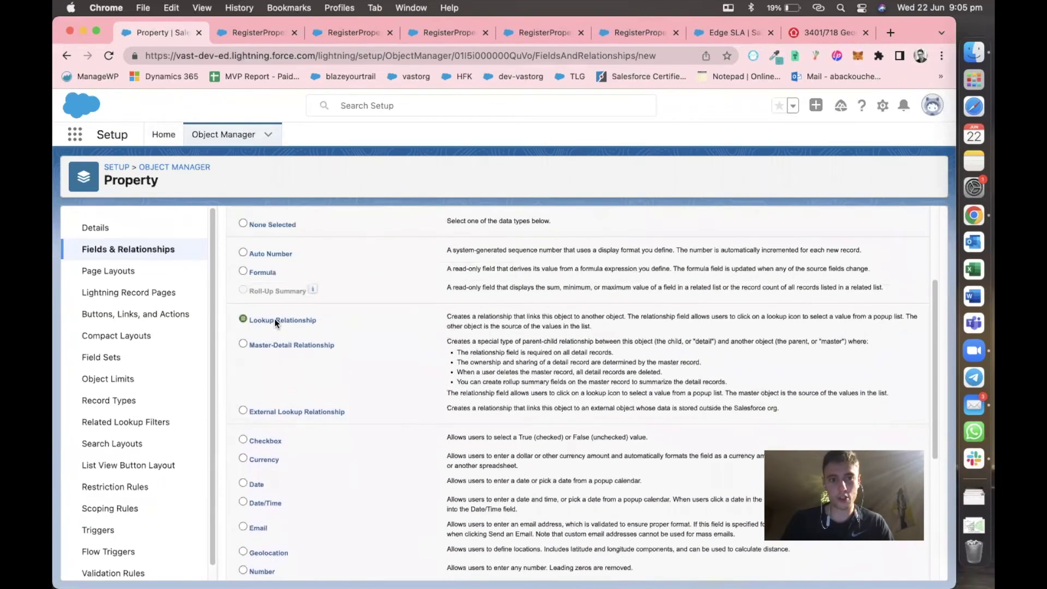
{"action": "scroll", "coordinate": [927, 458], "scroll_direction": "down", "scroll_amount": 5}
{"action": "left_click", "coordinate": [884, 565]}
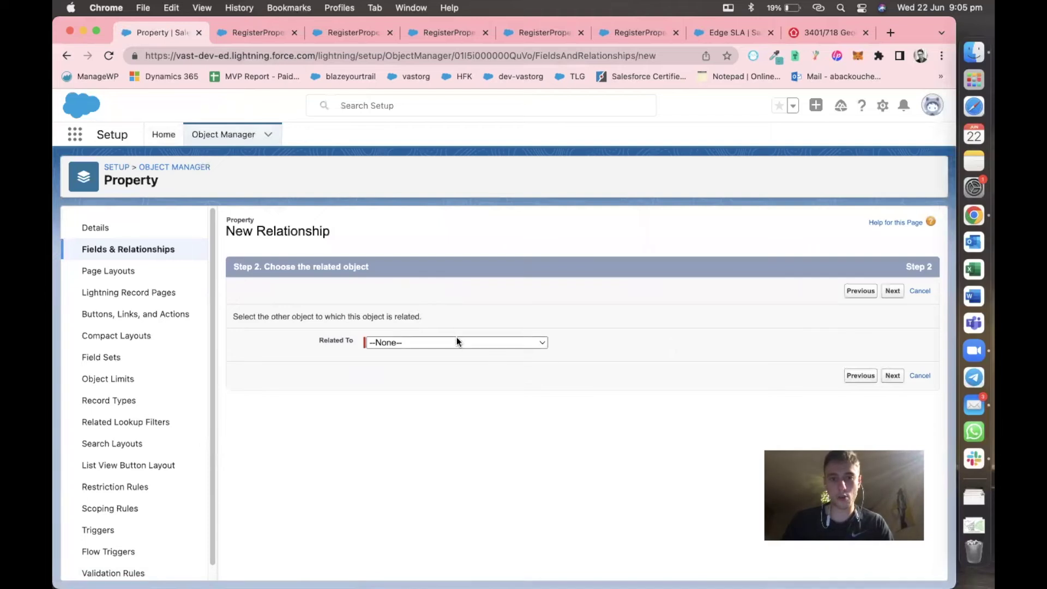
{"action": "left_click", "coordinate": [456, 341]}
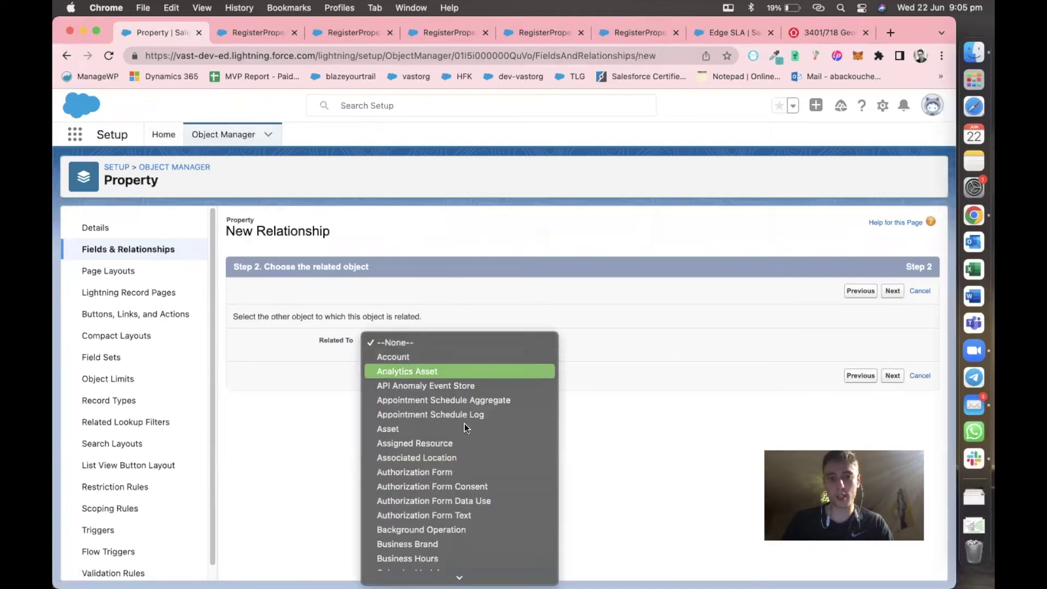
{"action": "scroll", "coordinate": [464, 423], "scroll_direction": "down", "scroll_amount": 10}
{"action": "scroll", "coordinate": [460, 382], "scroll_direction": "down", "scroll_amount": 3}
{"action": "scroll", "coordinate": [459, 382], "scroll_direction": "up", "scroll_amount": 5}
{"action": "scroll", "coordinate": [460, 382], "scroll_direction": "down", "scroll_amount": 4}
{"action": "scroll", "coordinate": [483, 546], "scroll_direction": "down", "scroll_amount": 10}
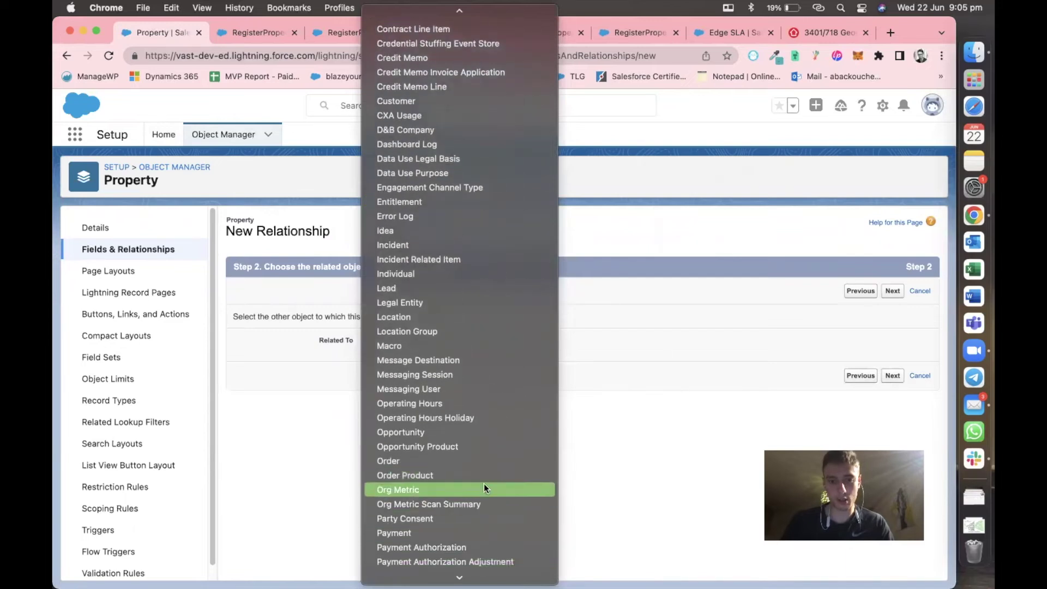
{"action": "left_click", "coordinate": [485, 434]}
{"action": "left_click", "coordinate": [891, 376]}
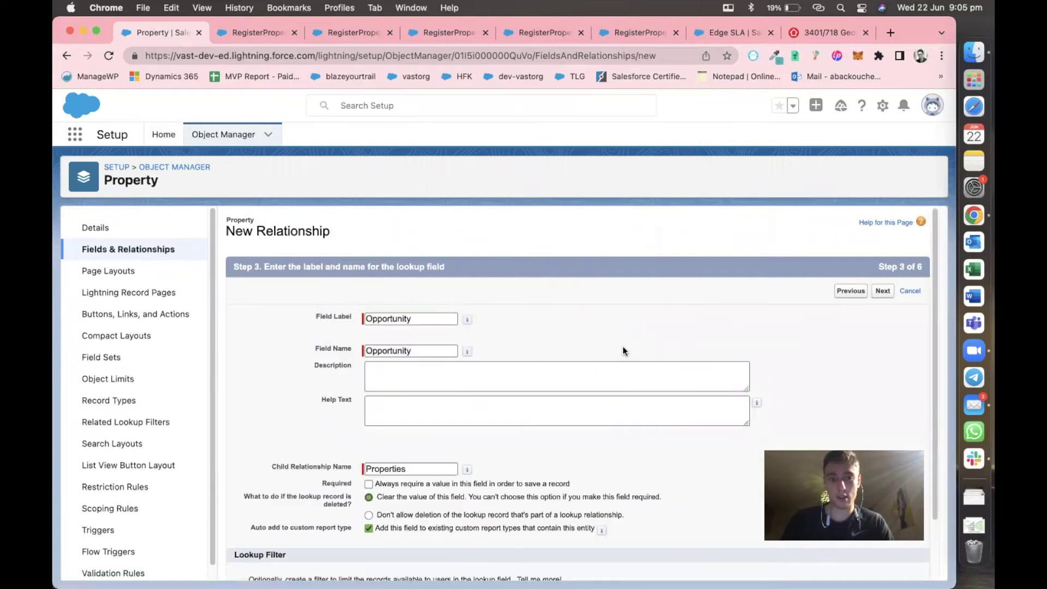
Keep the Opportunity label, default visibility and Property Layout, and save the lookup field.
{"action": "scroll", "coordinate": [623, 350], "scroll_direction": "down", "scroll_amount": 3}
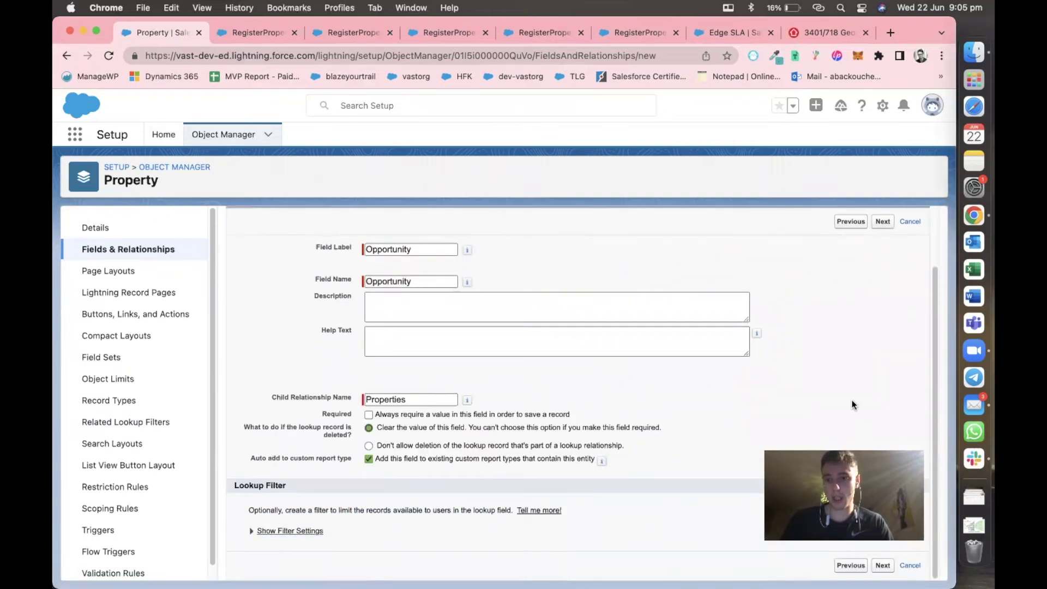
{"action": "left_click", "coordinate": [882, 567]}
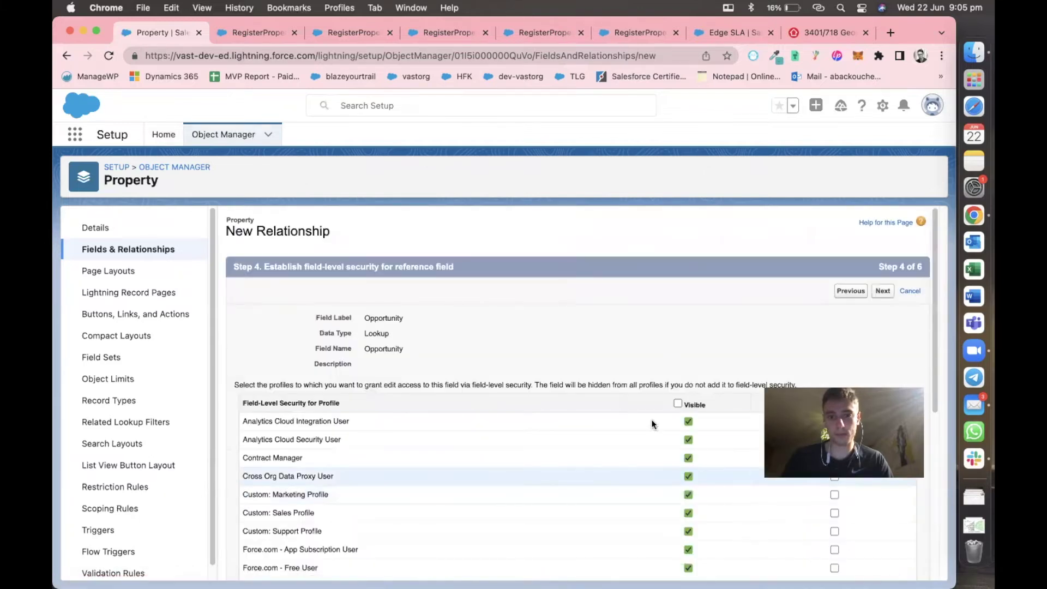
{"action": "scroll", "coordinate": [677, 408], "scroll_direction": "down", "scroll_amount": 6}
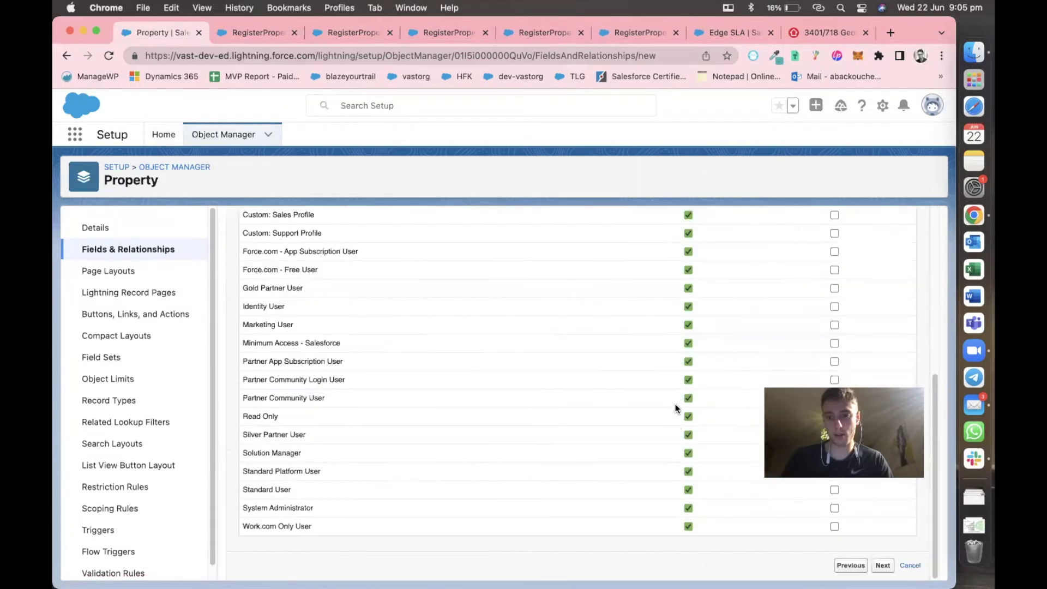
{"action": "left_click", "coordinate": [882, 565]}
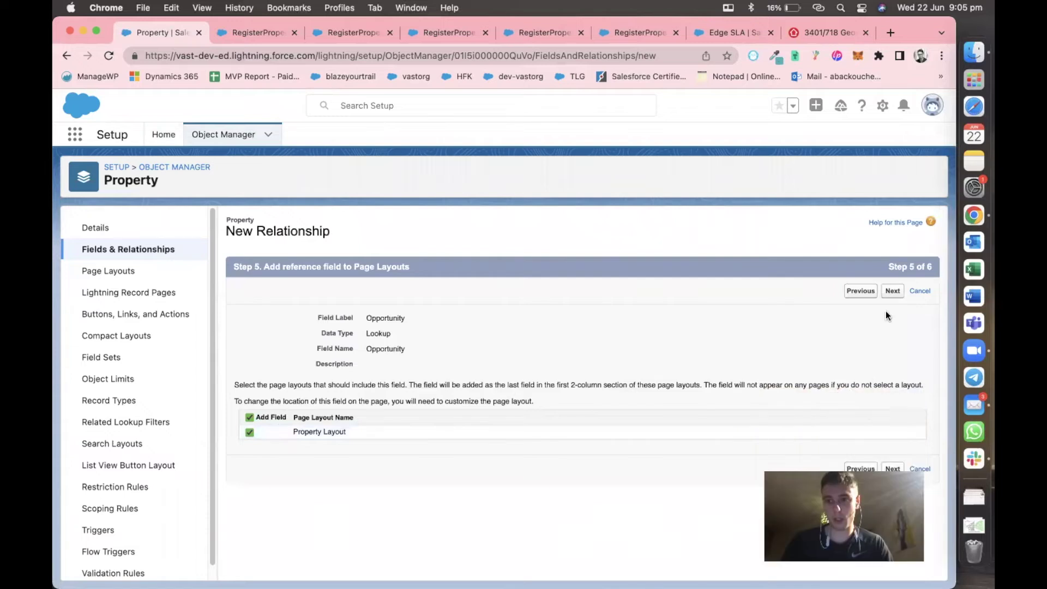
{"action": "left_click", "coordinate": [891, 296]}
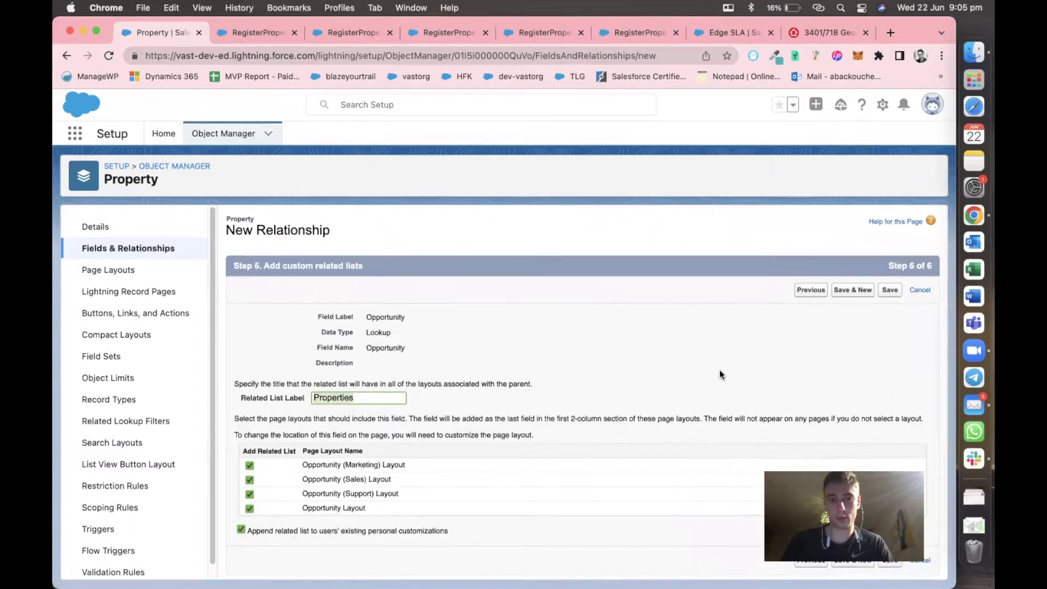
{"action": "left_click", "coordinate": [889, 292]}
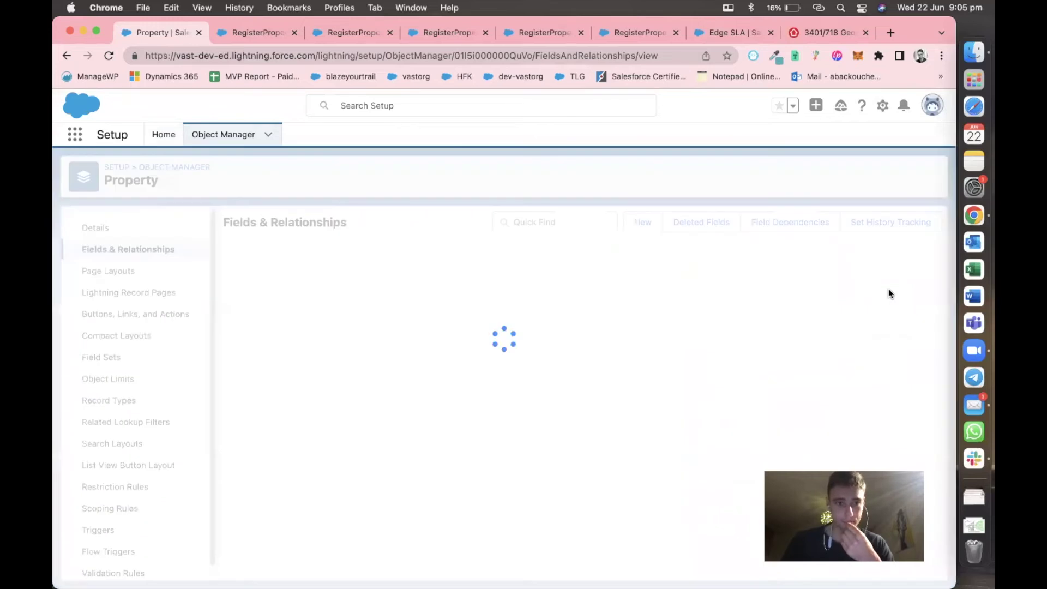
{"action": "scroll", "coordinate": [484, 427], "scroll_direction": "down", "scroll_amount": 3}
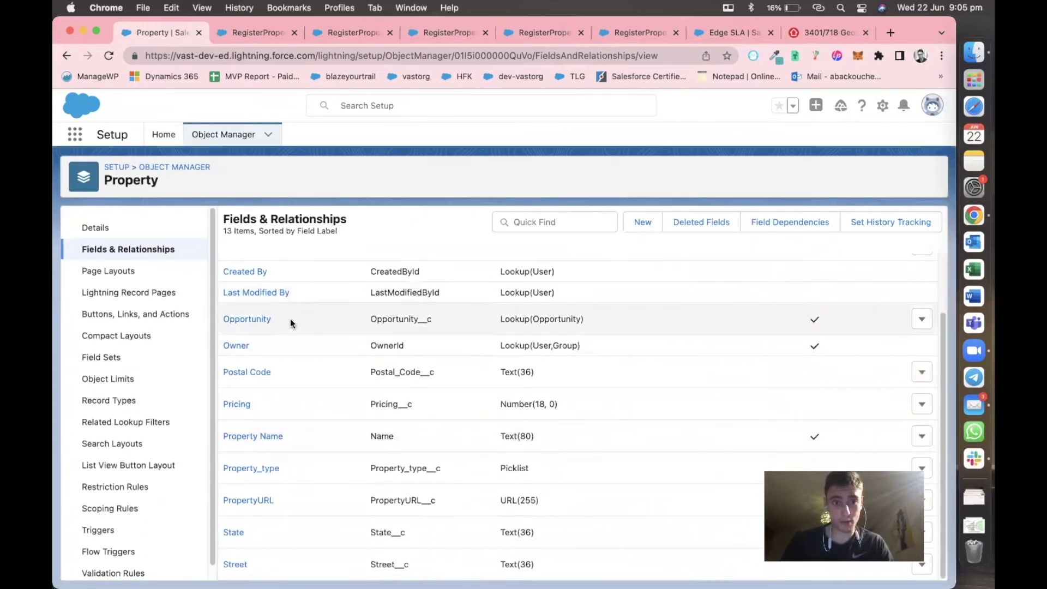
Name the flow's Lookup component OpportunityProperty, using Opportunity copied from the Property fields list.
{"action": "left_click", "coordinate": [240, 30]}
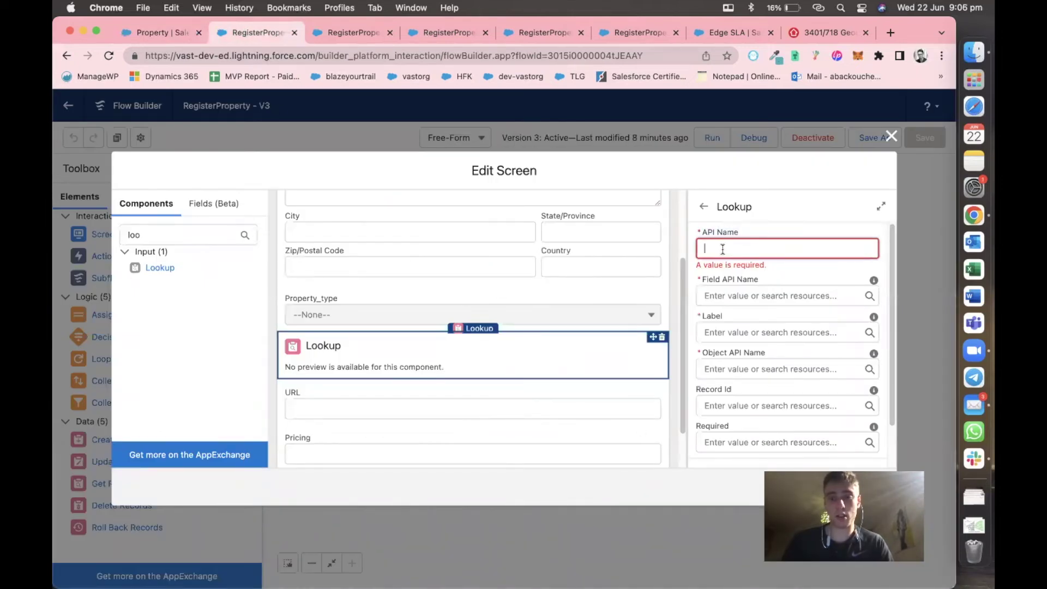
{"action": "left_click", "coordinate": [158, 39]}
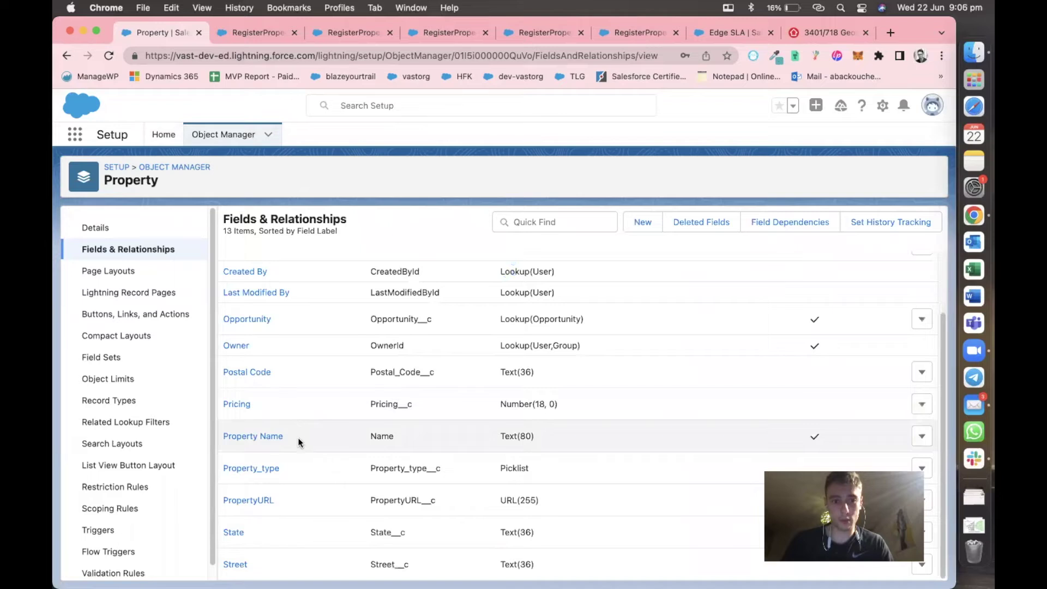
{"action": "scroll", "coordinate": [324, 467], "scroll_direction": "up", "scroll_amount": 1}
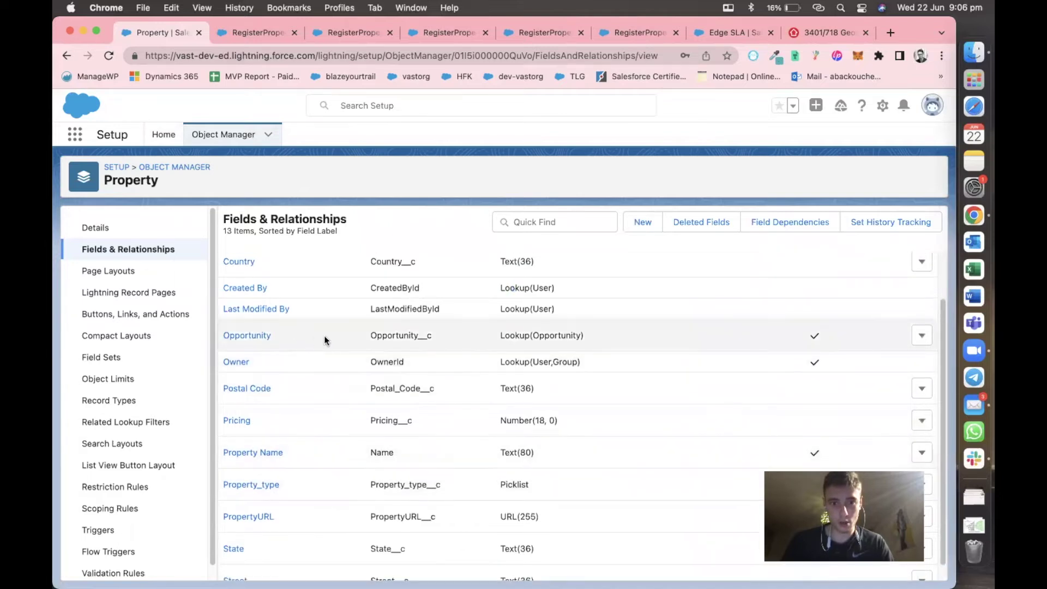
{"action": "left_click_drag", "start_coordinate": [416, 335], "coordinate": [417, 334]}
{"action": "key", "text": "super+c"}
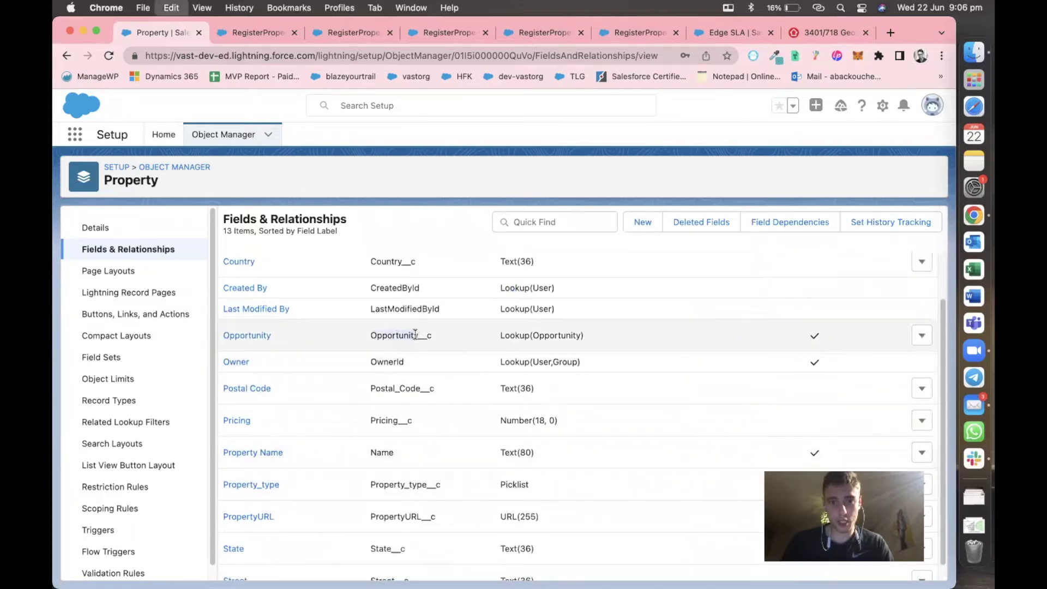
{"action": "left_click", "coordinate": [262, 34]}
{"action": "key", "text": "super+v"}
{"action": "key", "text": "BackSpace"}
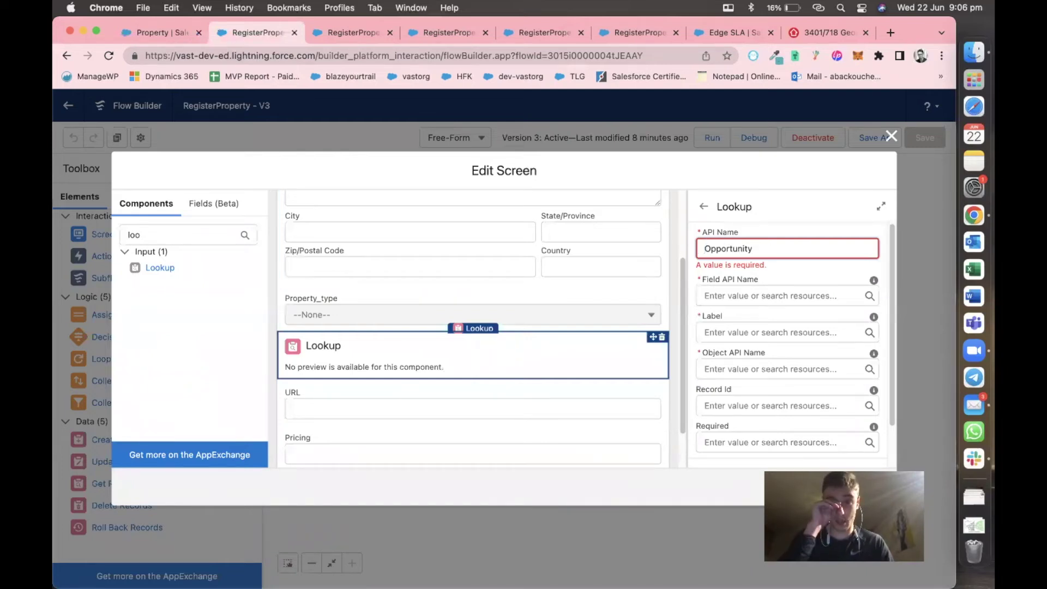
{"action": "type", "text": "Property"}
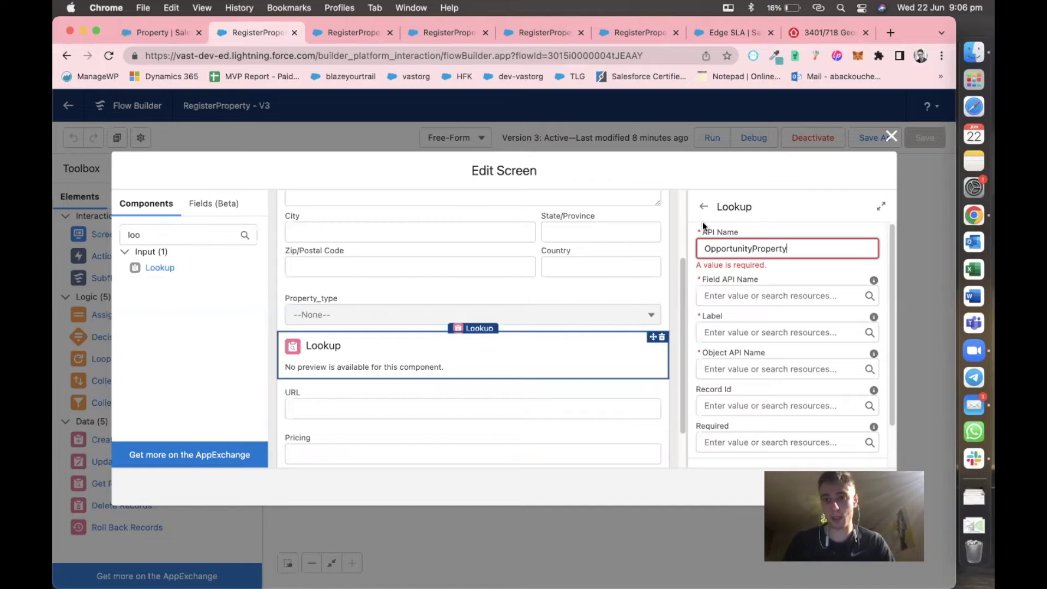
{"action": "left_click", "coordinate": [704, 230]}
Set the Lookup's Field API Name to Opportunity__c and its label to Opportunity.
{"action": "left_click", "coordinate": [719, 282]}
{"action": "left_click", "coordinate": [728, 264]}
{"action": "left_click", "coordinate": [726, 270]}
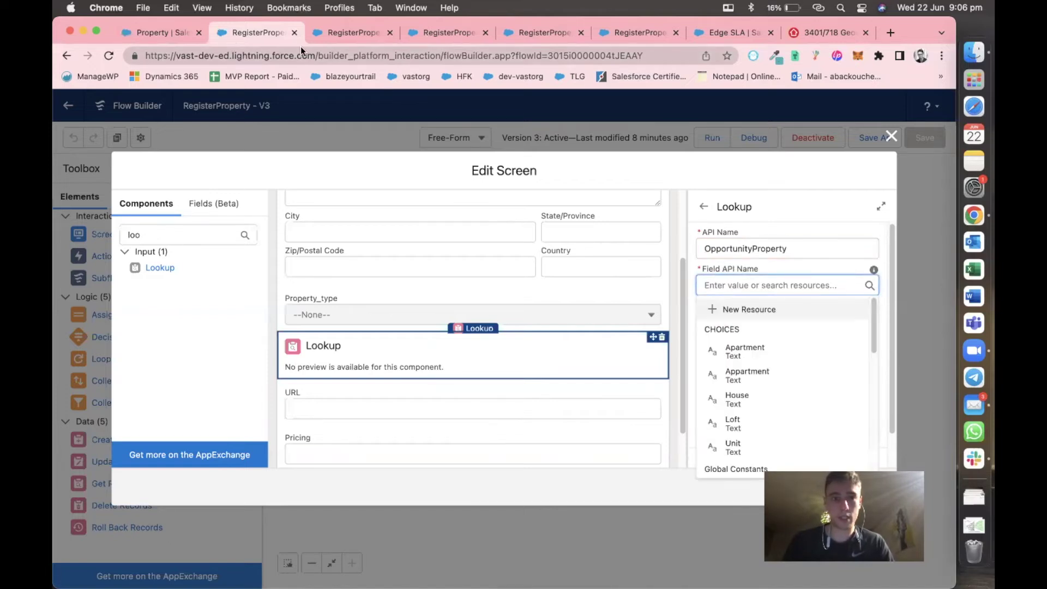
{"action": "left_click", "coordinate": [156, 35]}
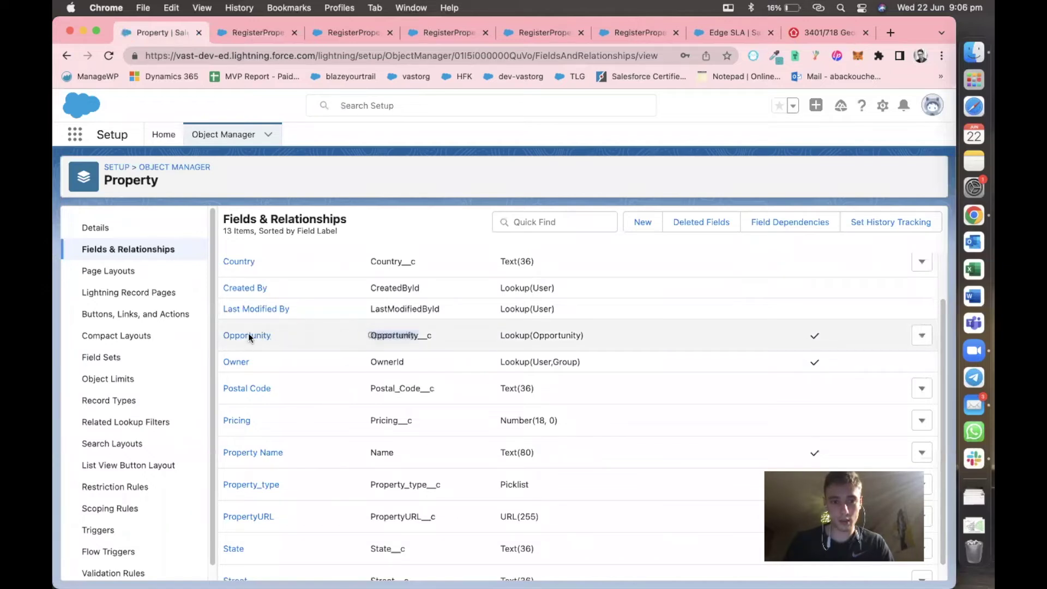
{"action": "left_click", "coordinate": [381, 336]}
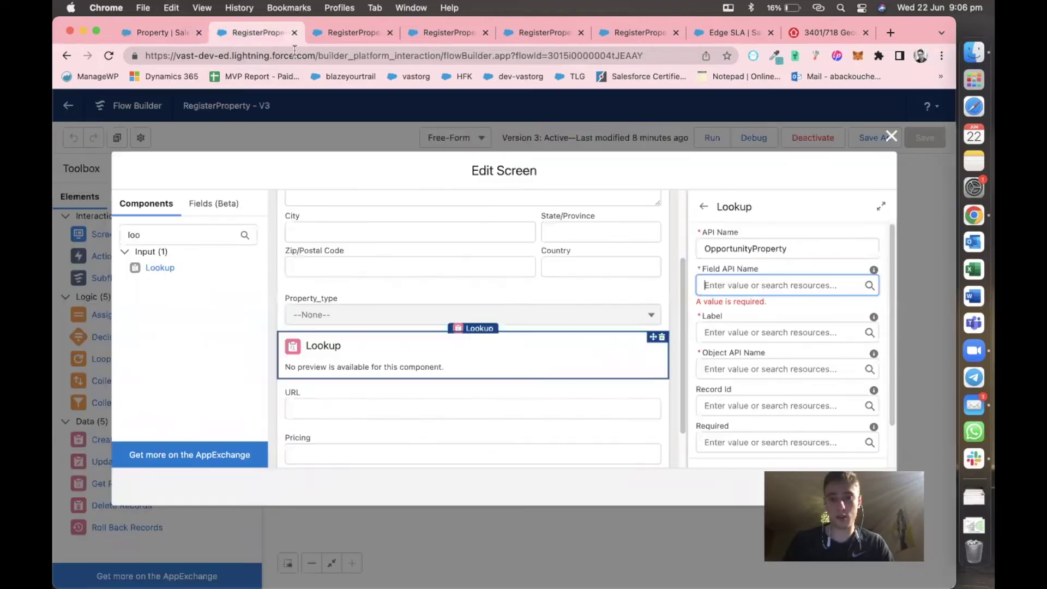
{"action": "left_click", "coordinate": [256, 32]}
{"action": "key", "text": "super+v"}
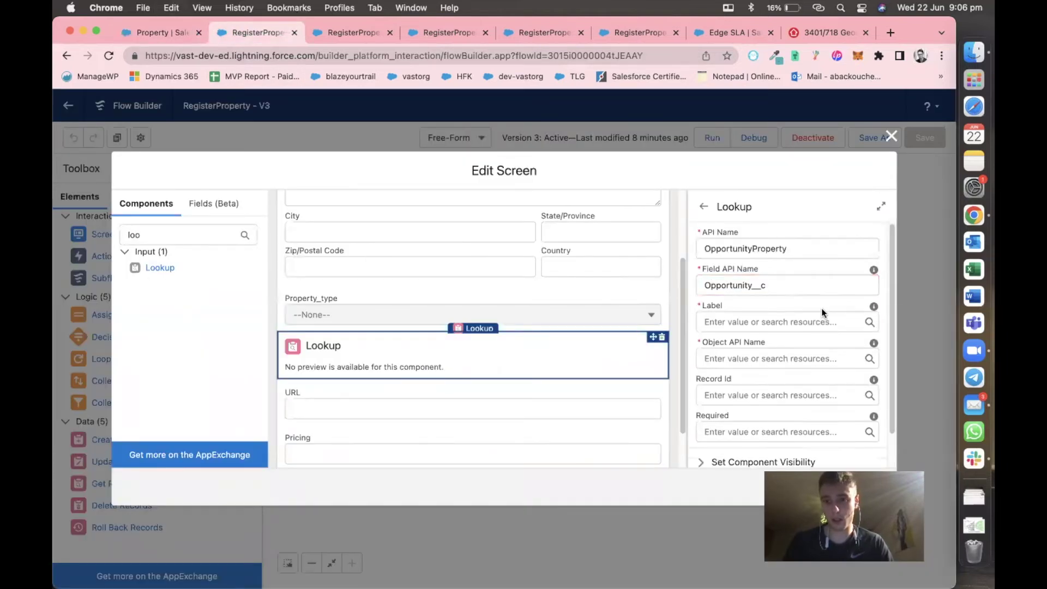
{"action": "left_click", "coordinate": [768, 323]}
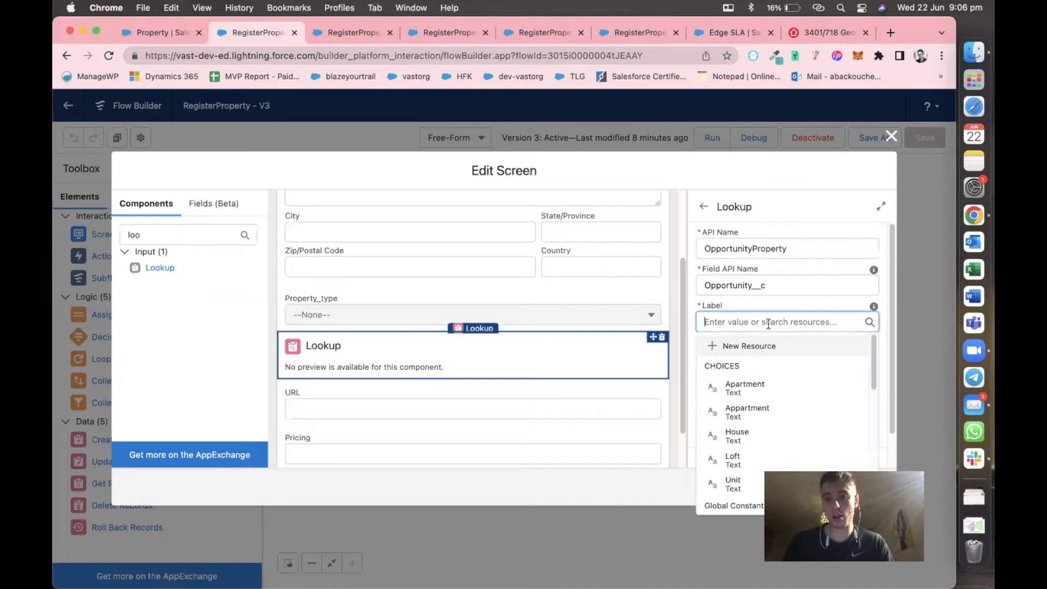
{"action": "type", "text": "Opportunity"}
{"action": "left_click", "coordinate": [787, 339]}
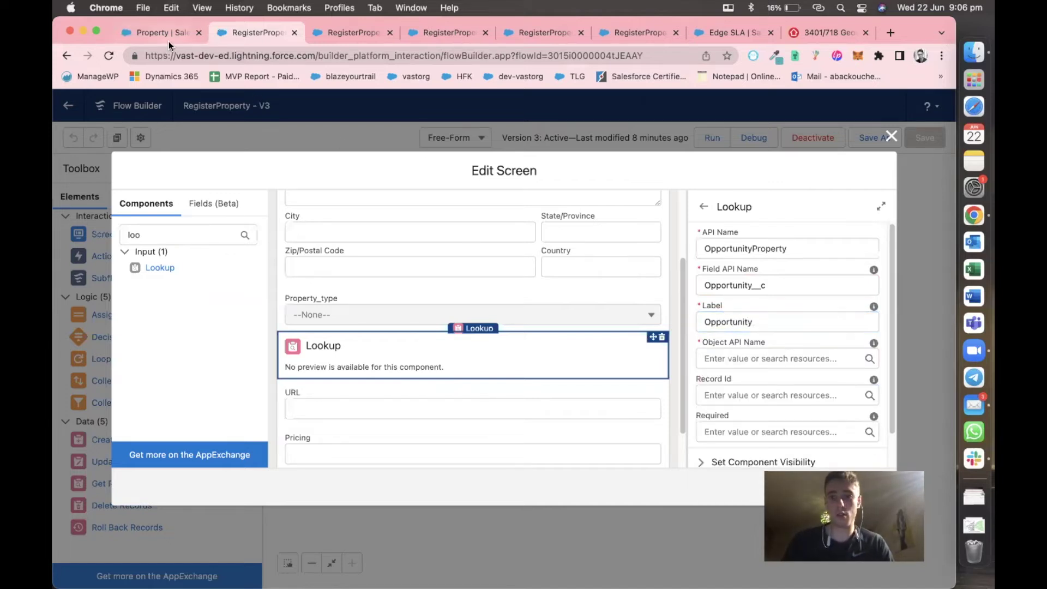
Set the Lookup's Object API Name to Opportunity__c and refresh the preview.
{"action": "left_click", "coordinate": [157, 27]}
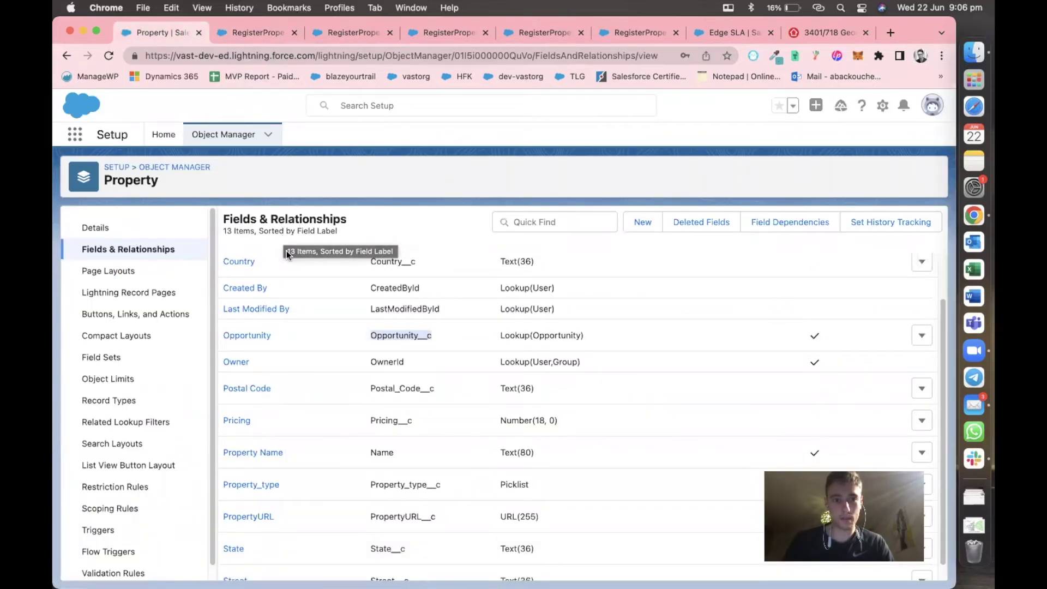
{"action": "left_click", "coordinate": [129, 228]}
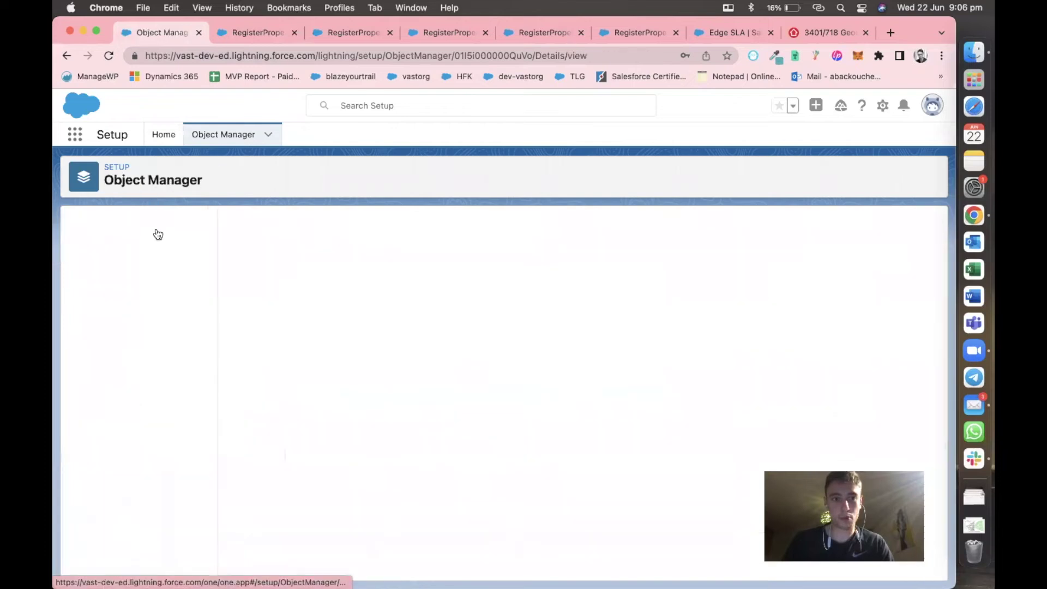
{"action": "double_click", "coordinate": [242, 304]}
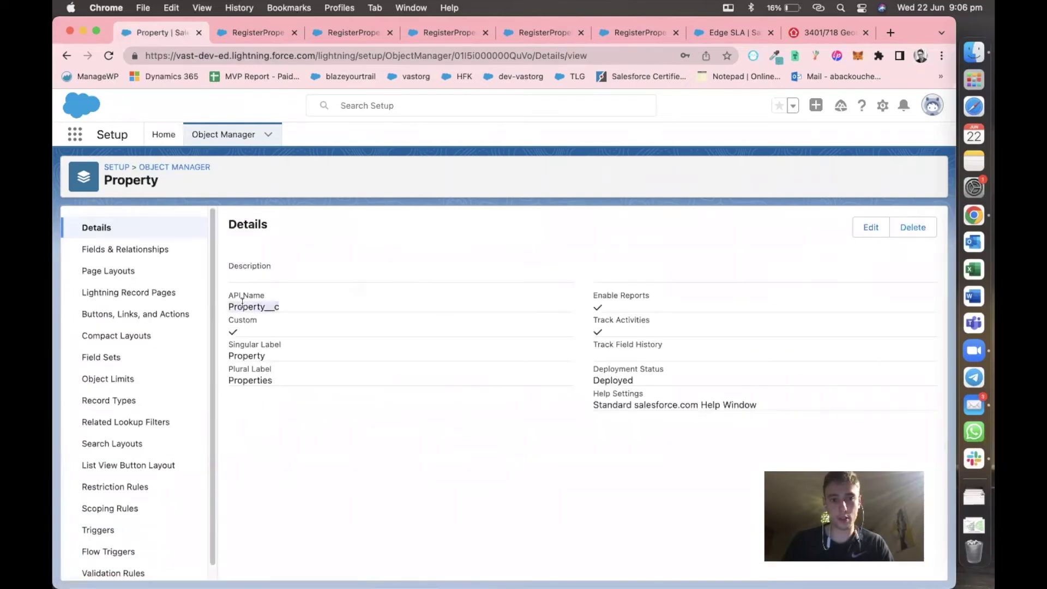
{"action": "left_click", "coordinate": [256, 33]}
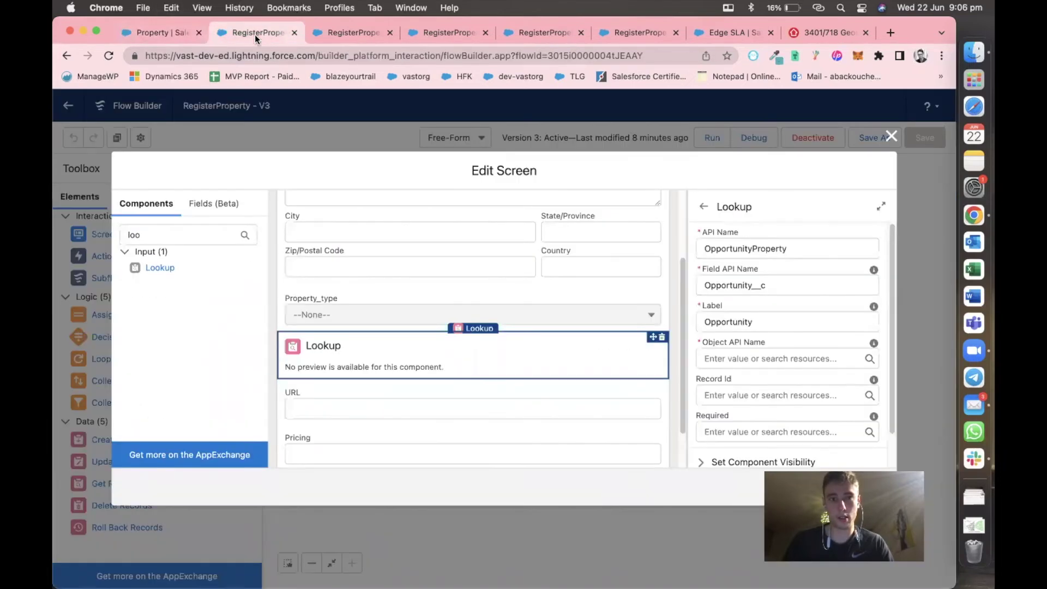
{"action": "scroll", "coordinate": [760, 345], "scroll_direction": "down", "scroll_amount": 1}
{"action": "left_click", "coordinate": [747, 332]}
{"action": "key", "text": "super+v"}
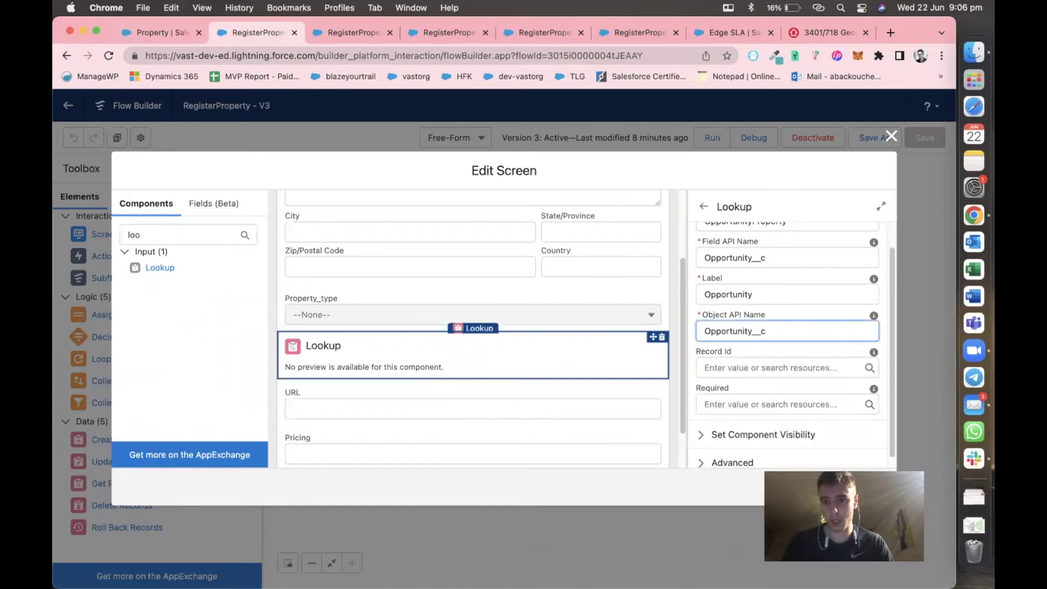
{"action": "left_click", "coordinate": [691, 333]}
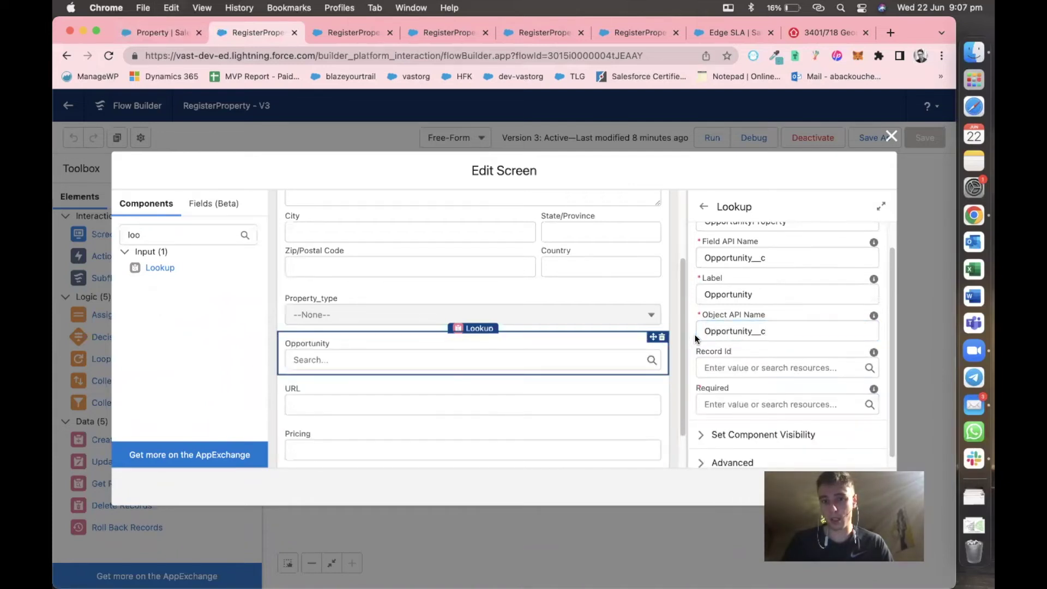
Replace the Lookup's Object API Name with Property__c copied from Property's details, and close the screen.
{"action": "left_click", "coordinate": [704, 322]}
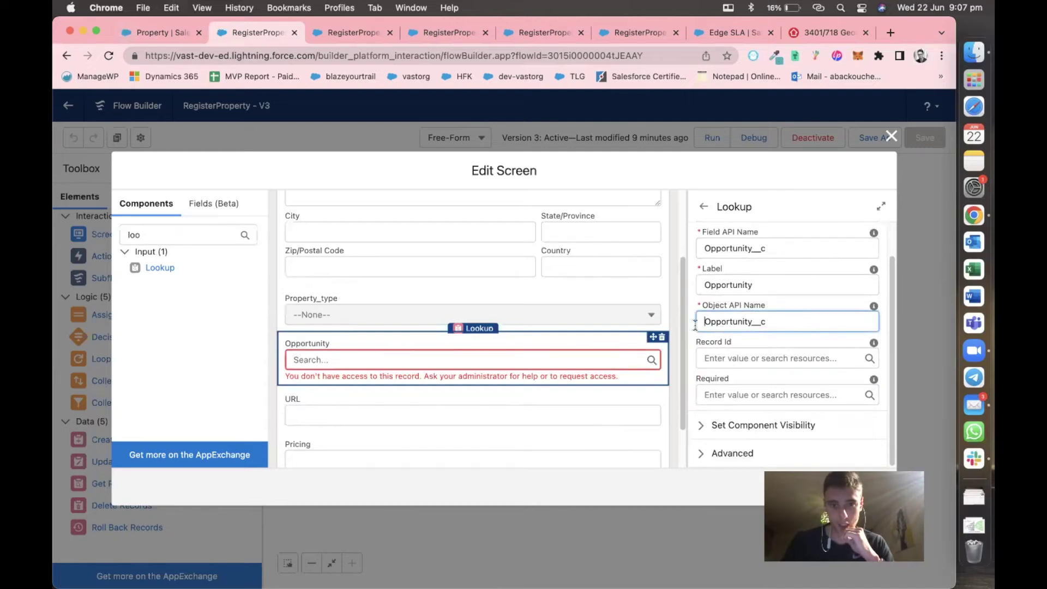
{"action": "scroll", "coordinate": [699, 329], "scroll_direction": "up", "scroll_amount": 2}
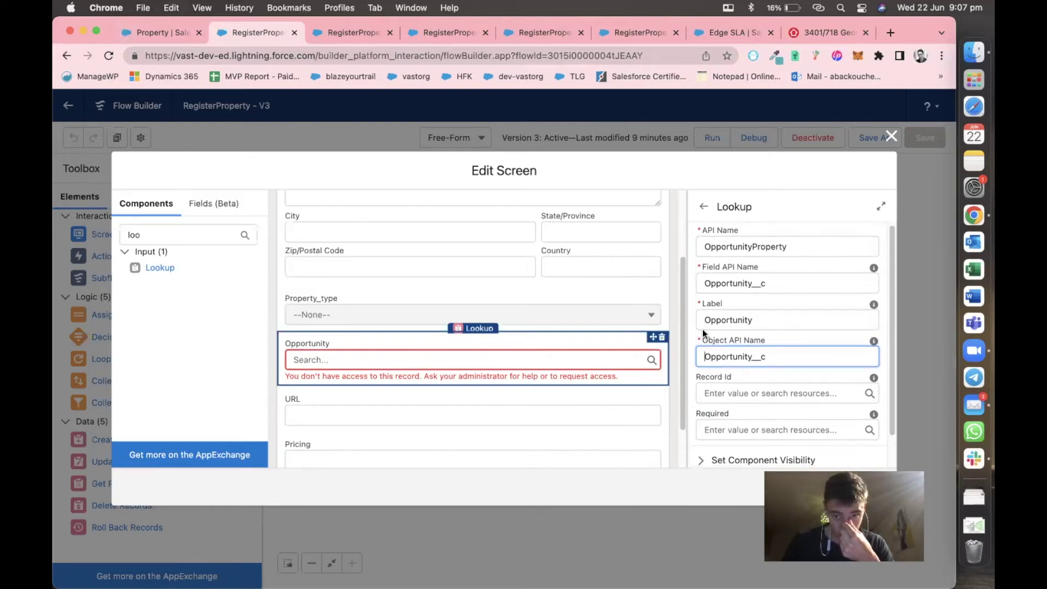
{"action": "left_click", "coordinate": [175, 33]}
{"action": "right_click", "coordinate": [269, 308]}
{"action": "left_click", "coordinate": [285, 335]}
{"action": "left_click", "coordinate": [252, 32]}
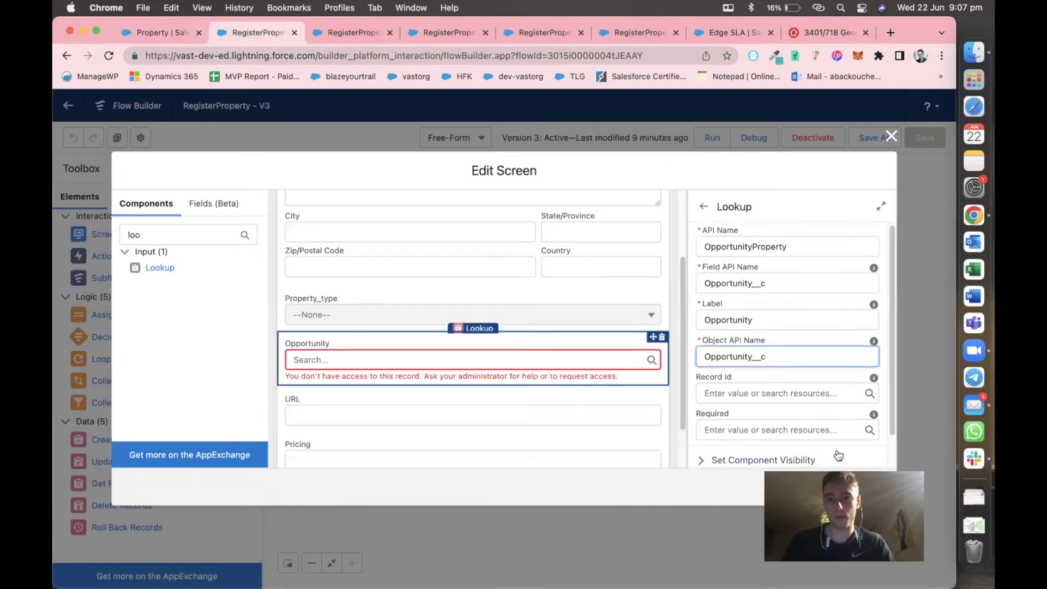
{"action": "double_click", "coordinate": [723, 357]}
{"action": "key", "text": "super+v"}
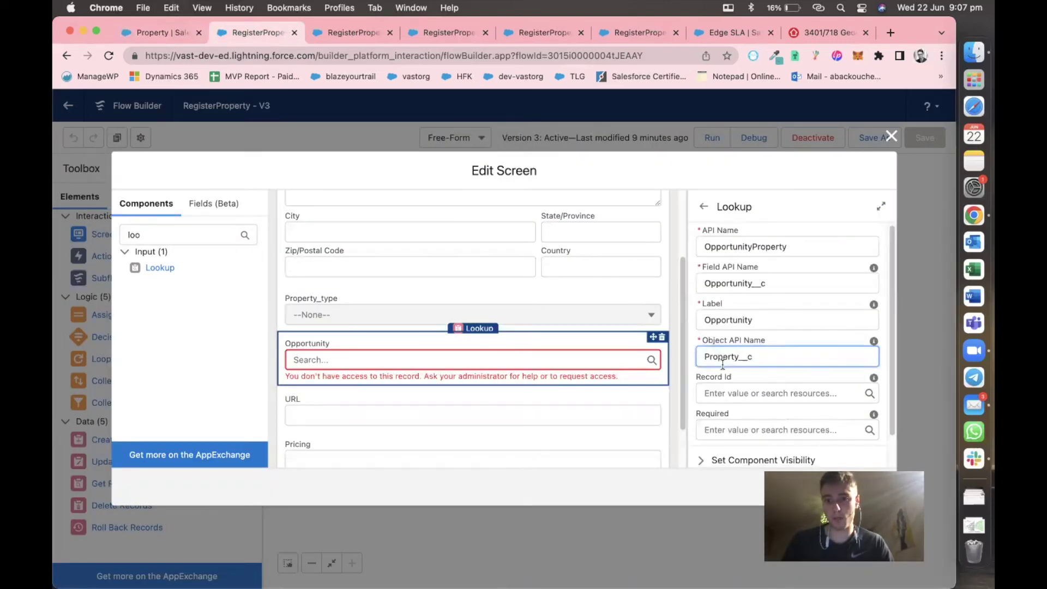
{"action": "left_click", "coordinate": [691, 361]}
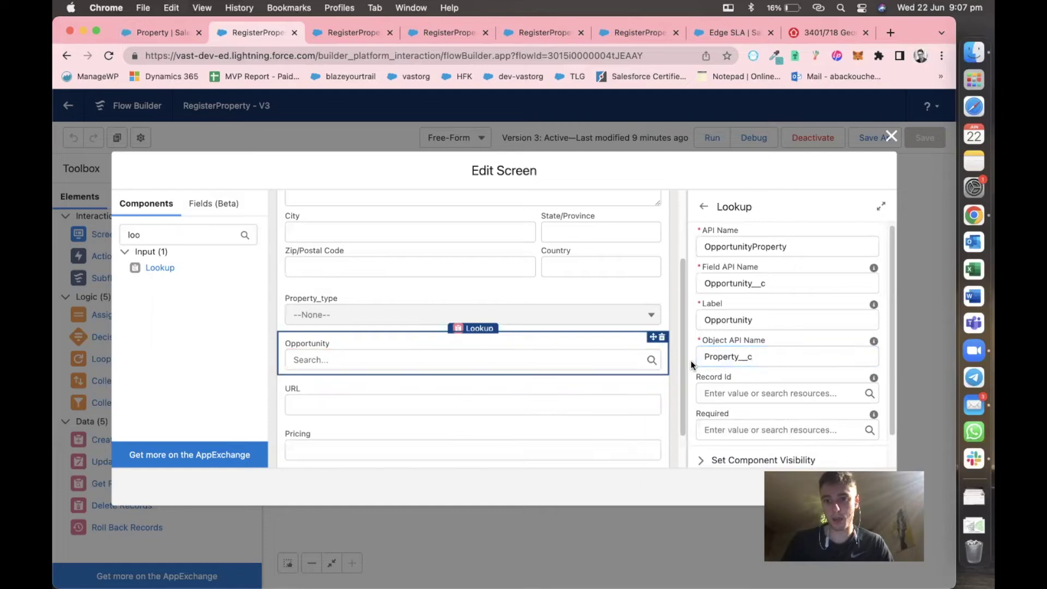
{"action": "scroll", "coordinate": [774, 381], "scroll_direction": "down", "scroll_amount": 1}
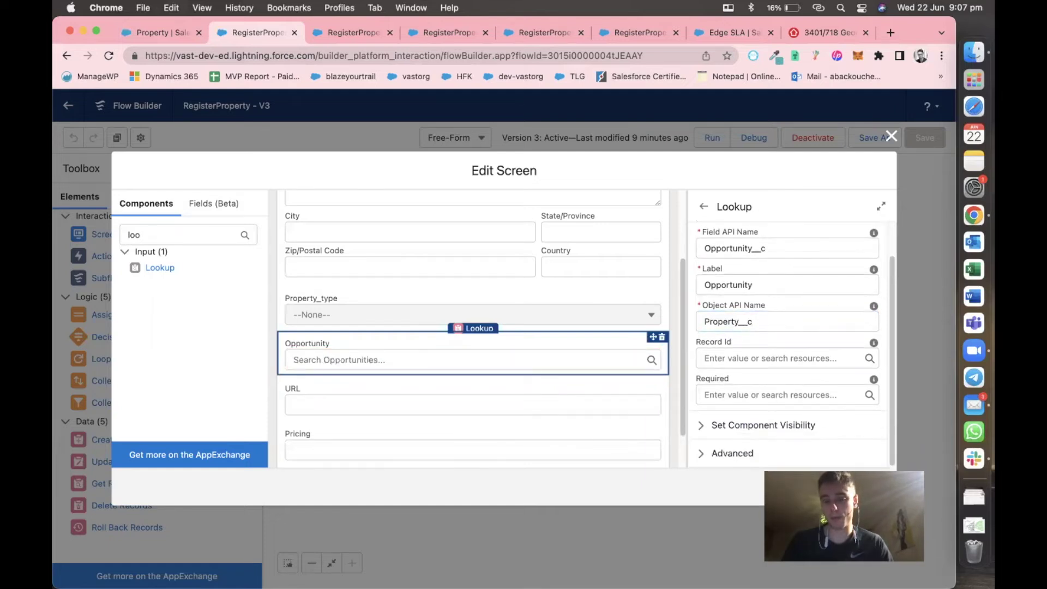
{"action": "left_click", "coordinate": [858, 481]}
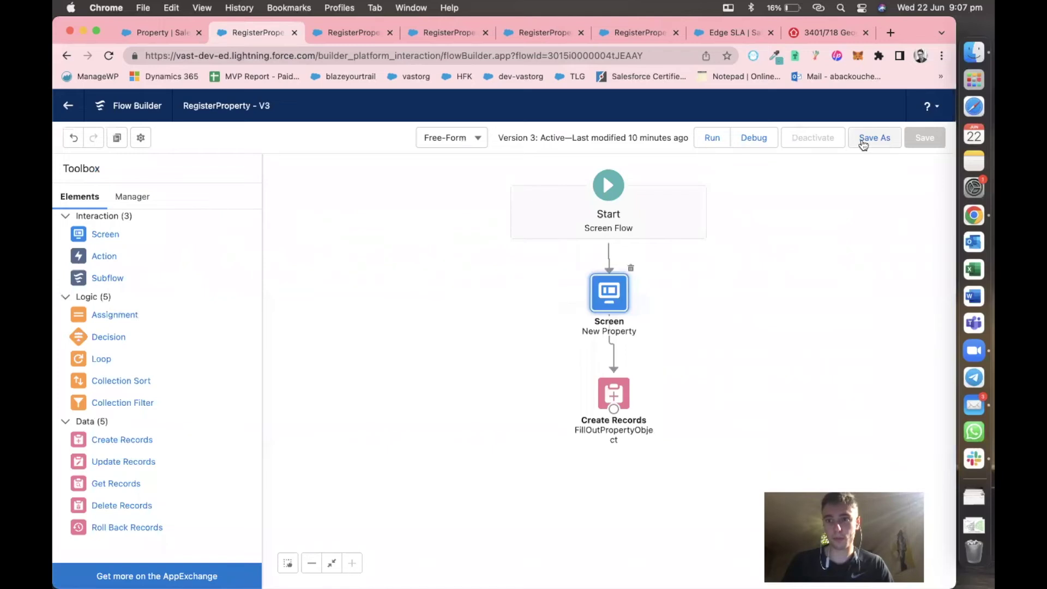
Save RegisterProperty as version 4 and debug-run it with University of AZ Installations as the Opportunity.
{"action": "left_click", "coordinate": [865, 139]}
{"action": "left_click", "coordinate": [755, 428]}
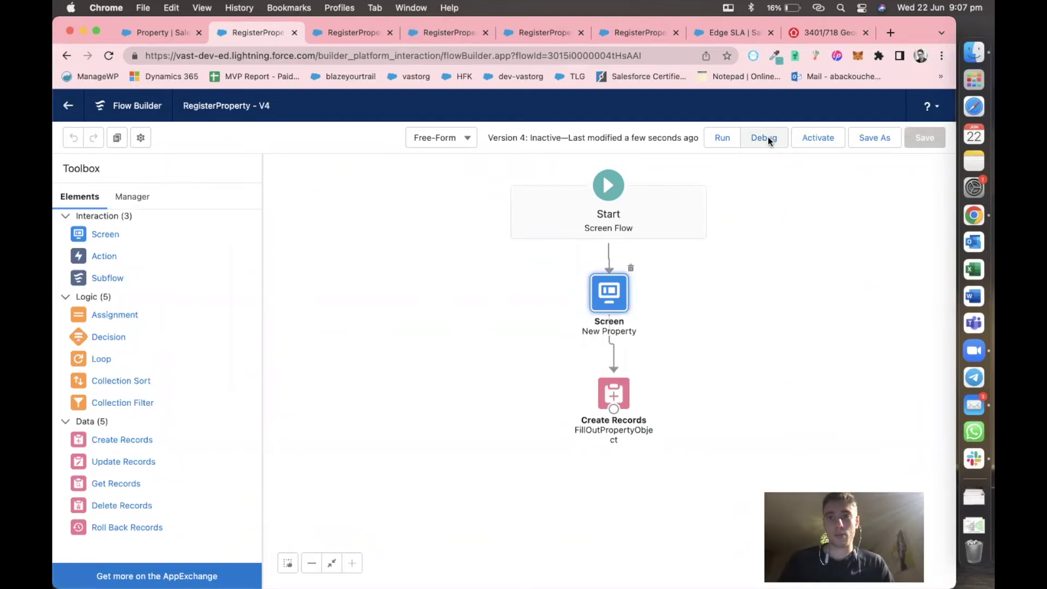
{"action": "left_click", "coordinate": [767, 139]}
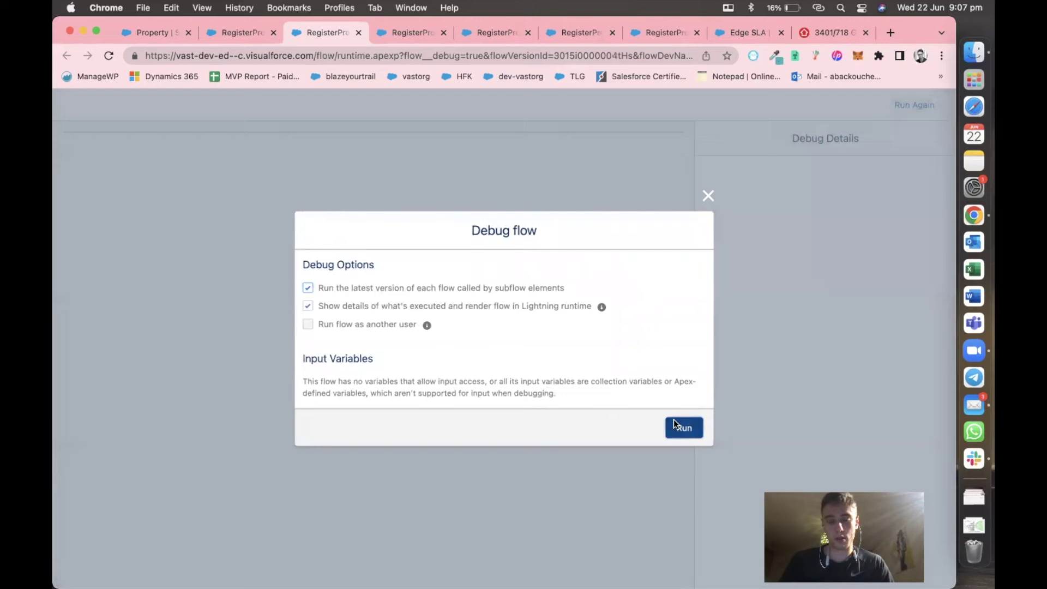
{"action": "left_click", "coordinate": [673, 420]}
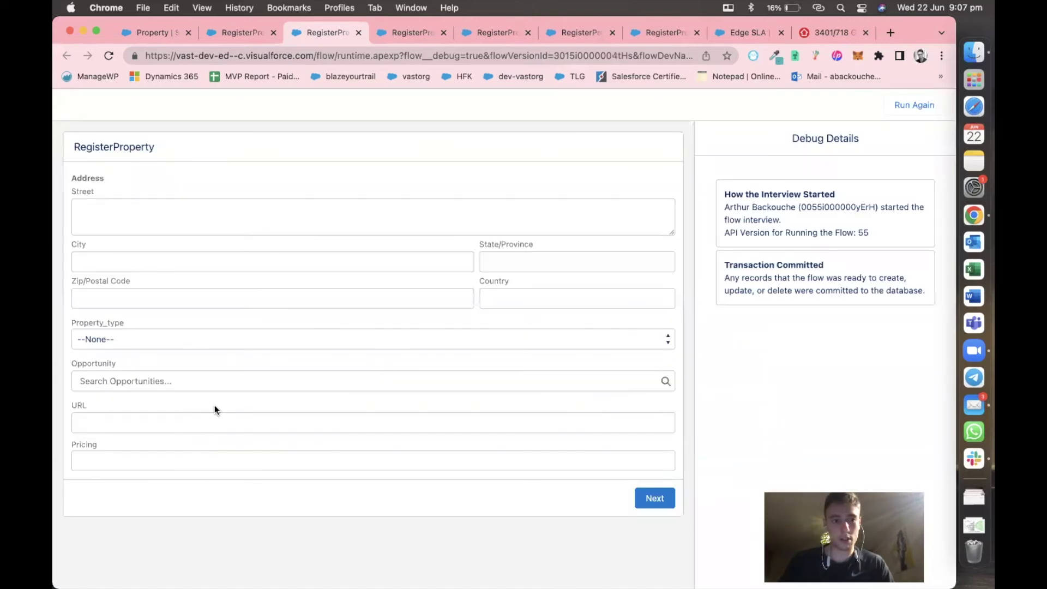
{"action": "left_click", "coordinate": [196, 380]}
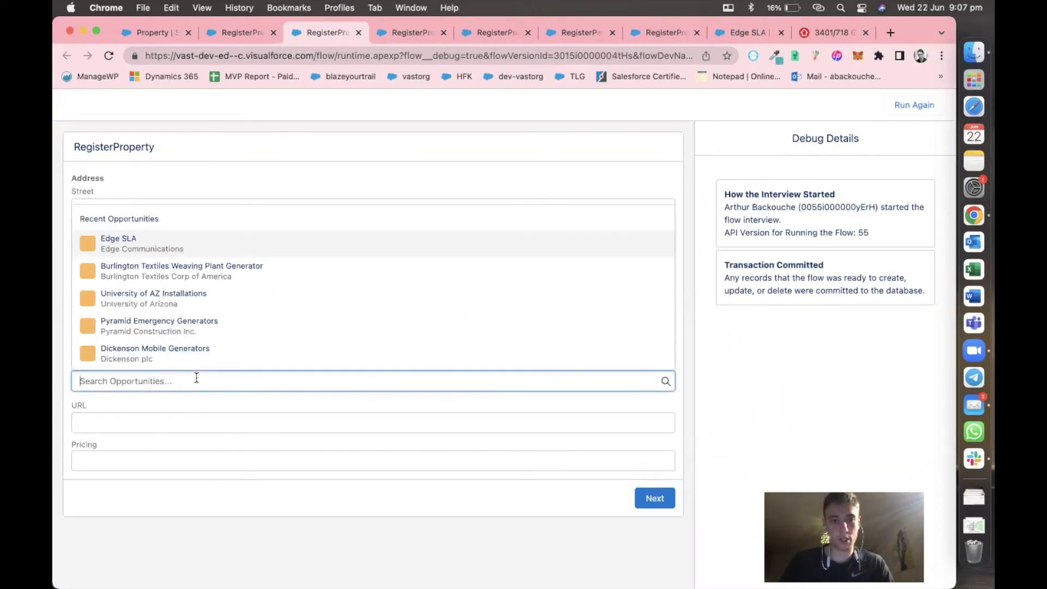
{"action": "left_click", "coordinate": [211, 301]}
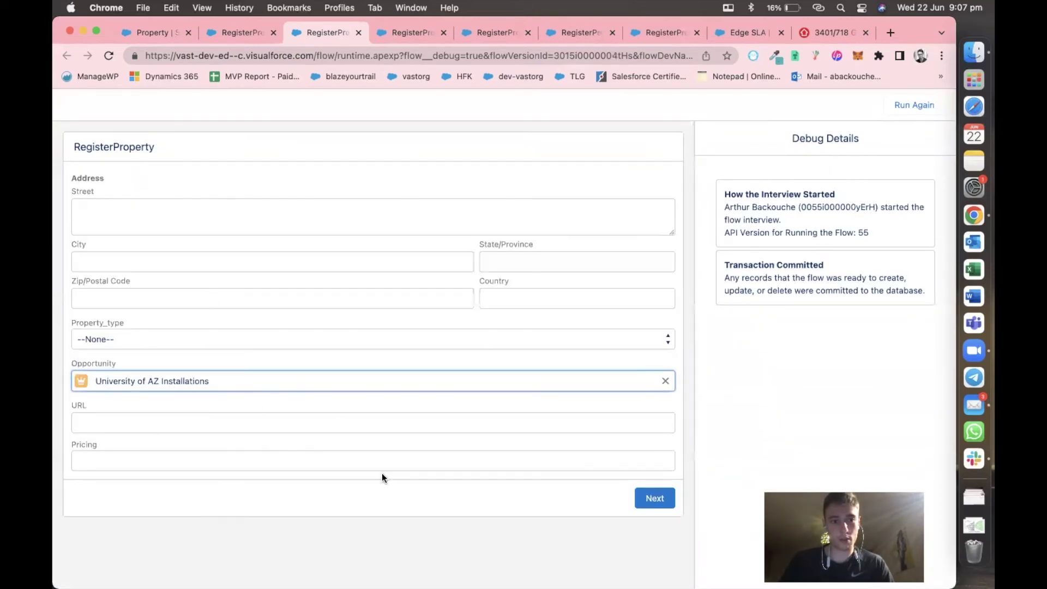
{"action": "left_click", "coordinate": [660, 499]}
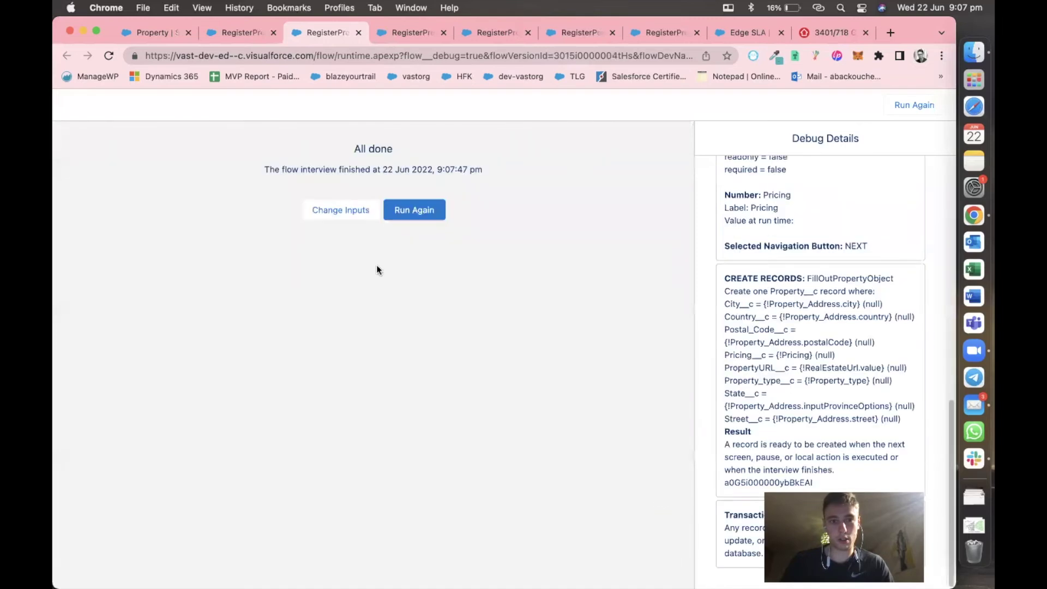
{"action": "left_click", "coordinate": [238, 34]}
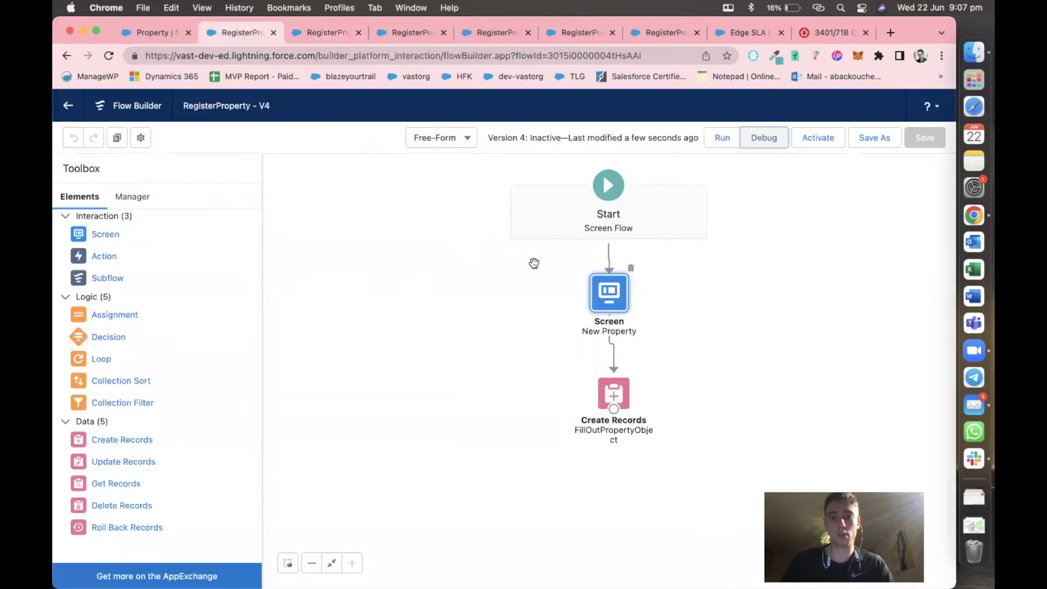
Place another Lookup component above Opportunity on the New Property screen, and return to Property's details.
{"action": "double_click", "coordinate": [610, 304]}
{"action": "scroll", "coordinate": [546, 349], "scroll_direction": "down", "scroll_amount": 3}
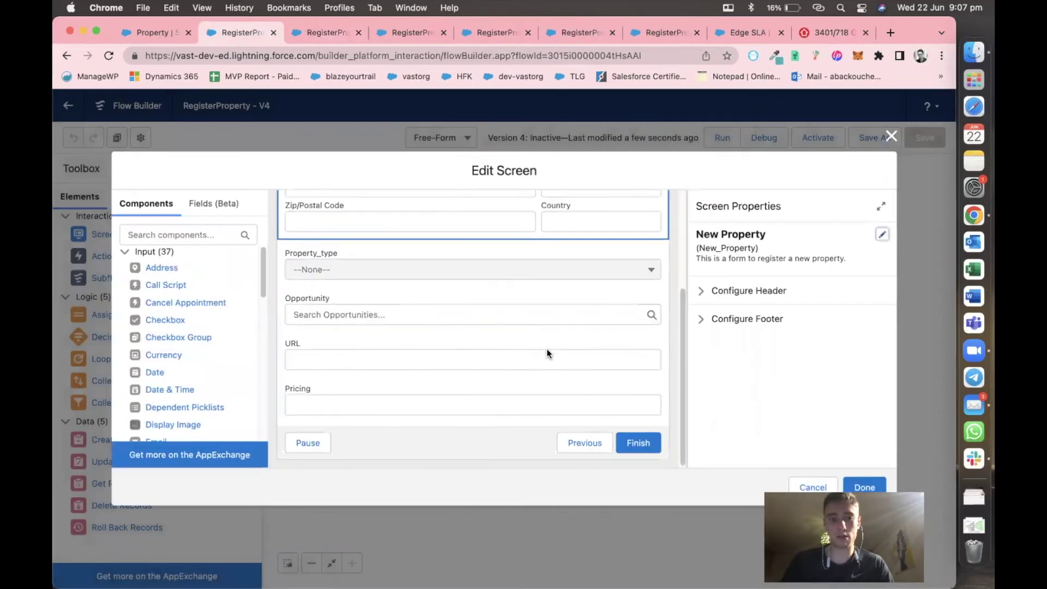
{"action": "scroll", "coordinate": [382, 313], "scroll_direction": "up", "scroll_amount": 1}
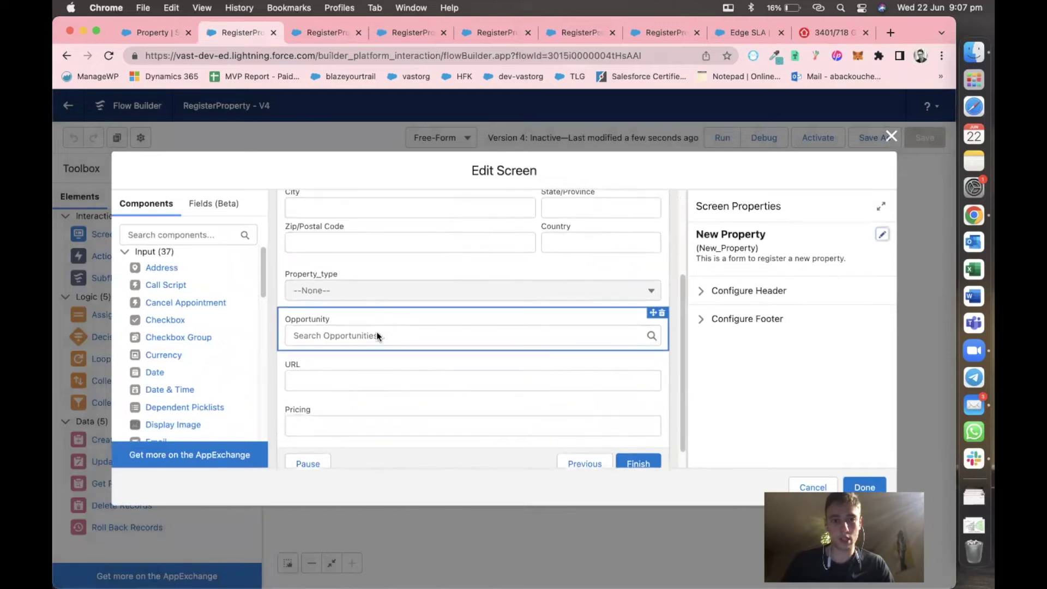
{"action": "left_click", "coordinate": [176, 234]}
{"action": "type", "text": "loo"}
{"action": "left_click_drag", "start_coordinate": [164, 267], "coordinate": [328, 309]}
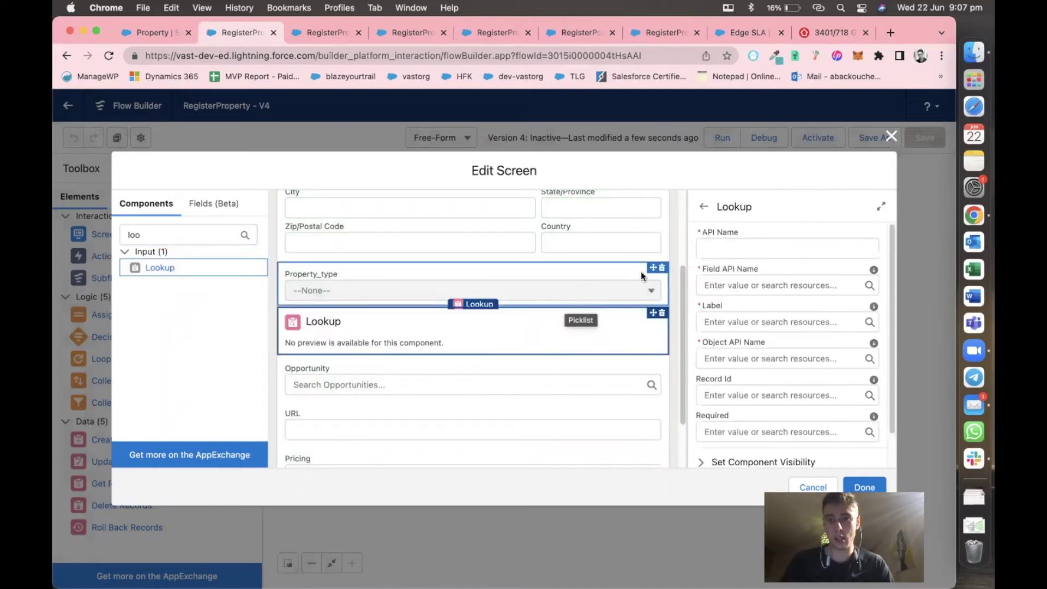
{"action": "left_click", "coordinate": [163, 32]}
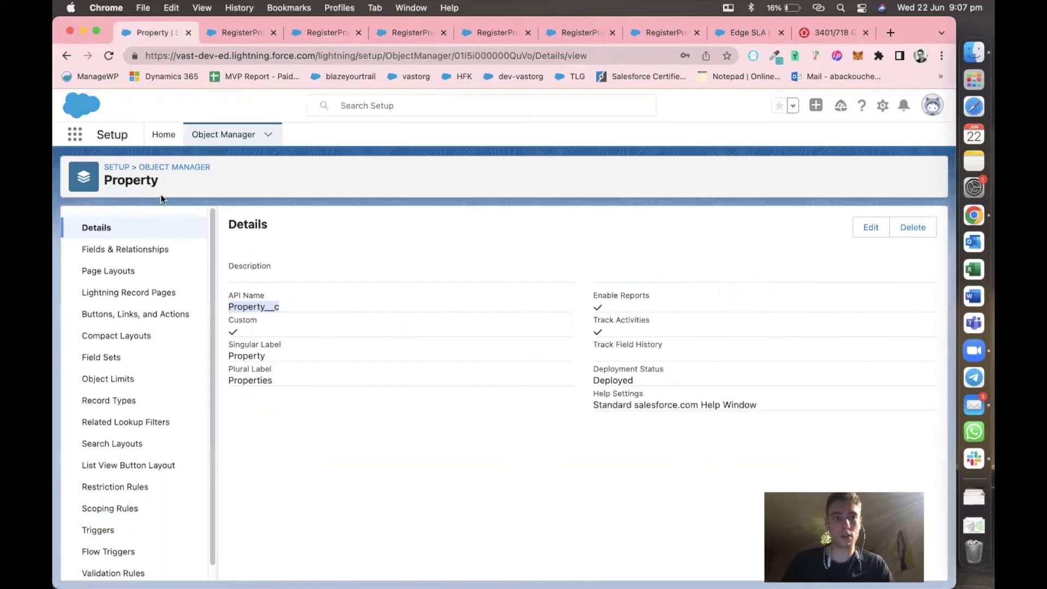
Open the Property object's Fields & Relationships again and start a new field.
{"action": "left_click", "coordinate": [169, 168]}
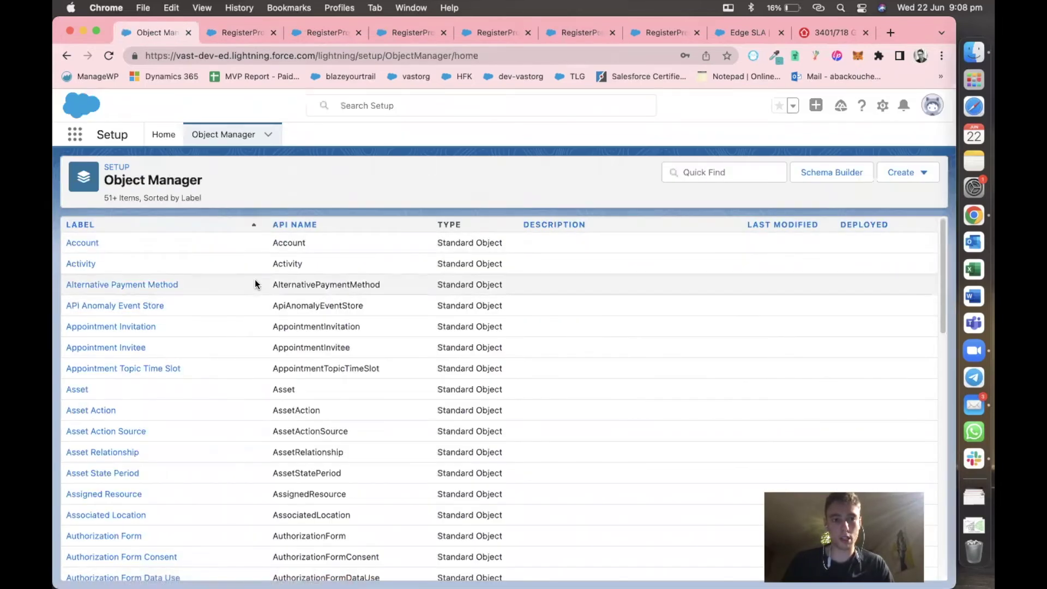
{"action": "scroll", "coordinate": [254, 283], "scroll_direction": "down", "scroll_amount": 15}
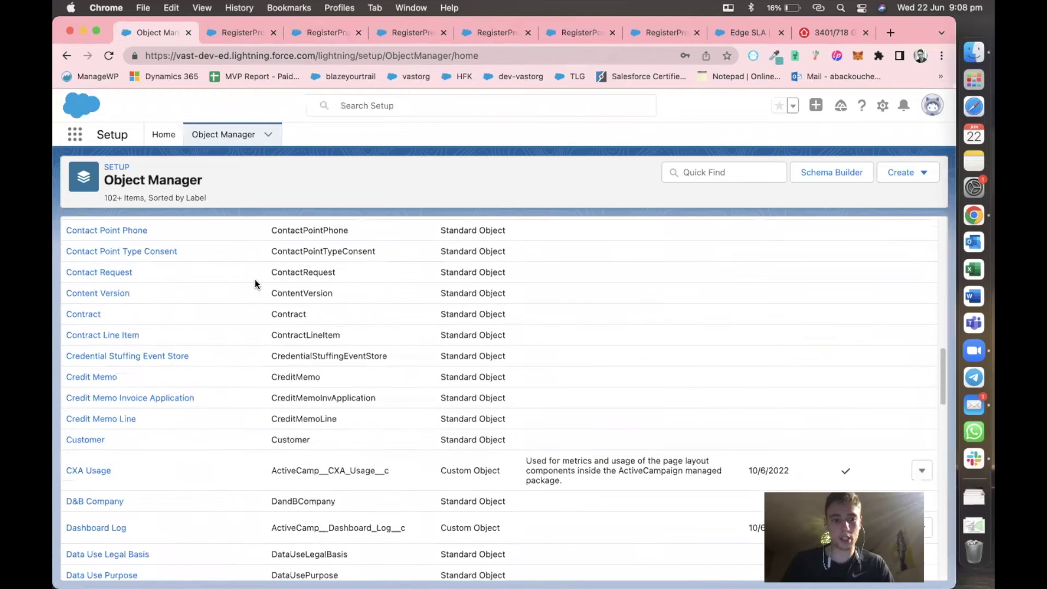
{"action": "scroll", "coordinate": [254, 280], "scroll_direction": "down", "scroll_amount": 10}
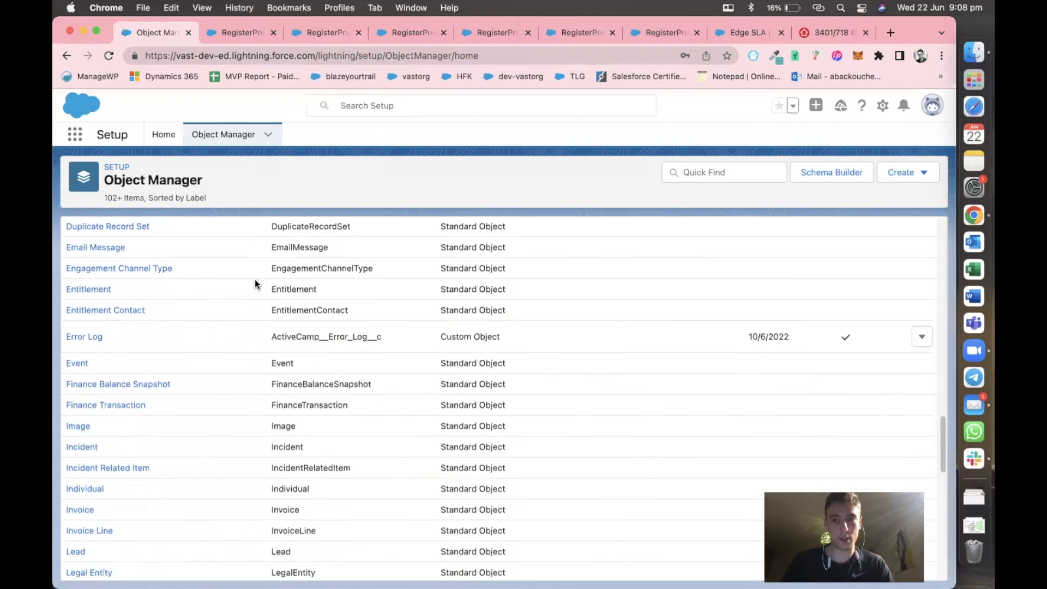
{"action": "left_click", "coordinate": [702, 169]}
{"action": "type", "text": "pro"}
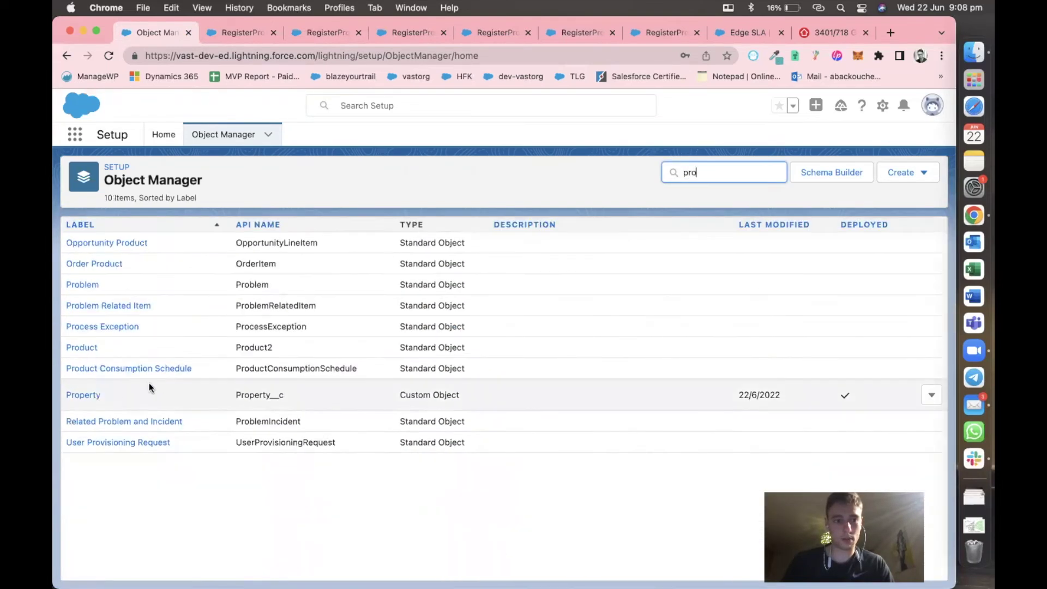
{"action": "left_click", "coordinate": [85, 396]}
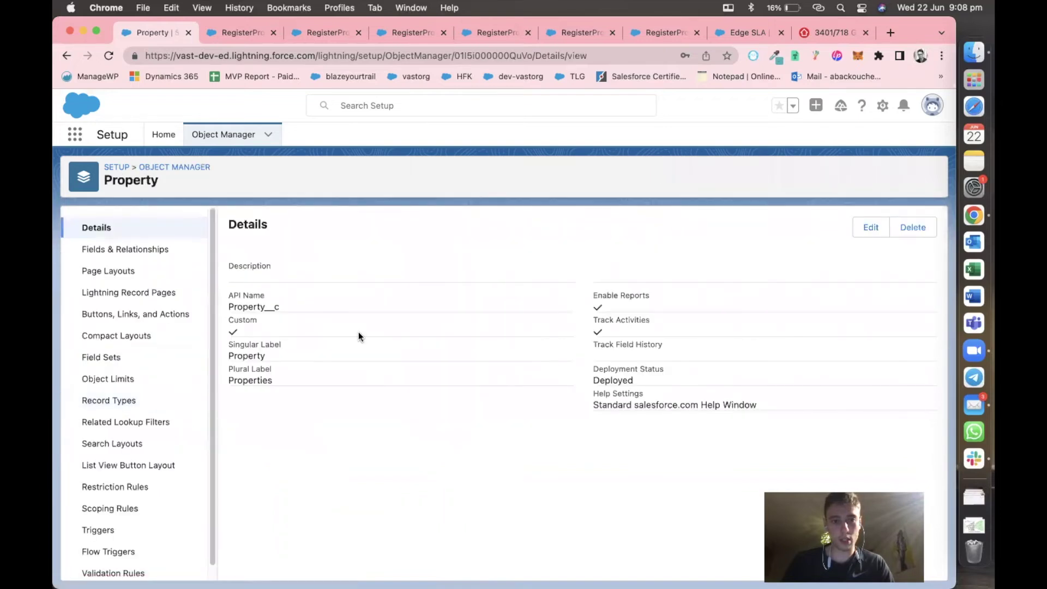
{"action": "left_click", "coordinate": [110, 246]}
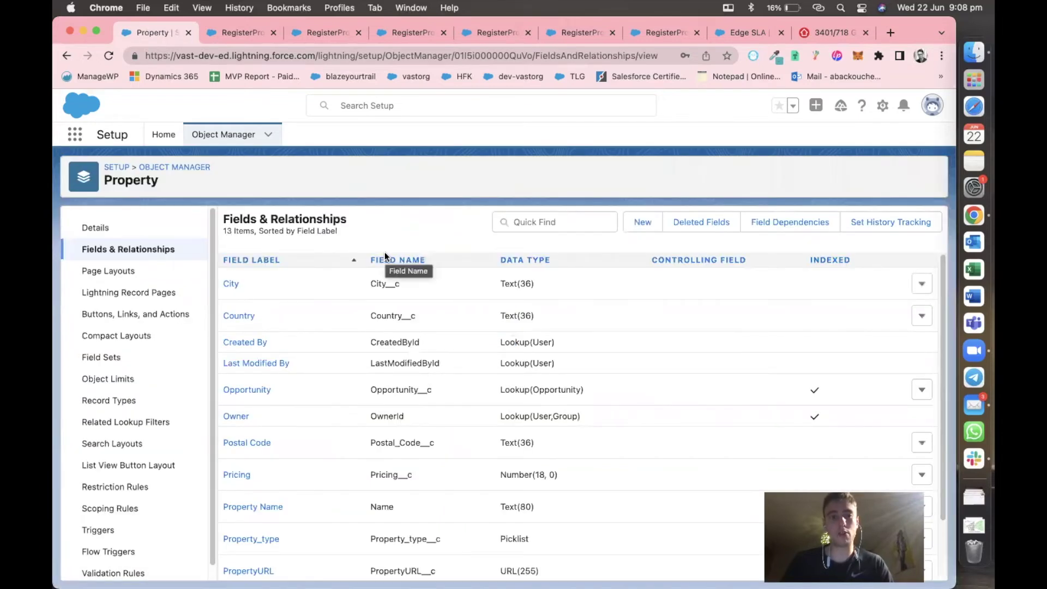
{"action": "left_click", "coordinate": [635, 225]}
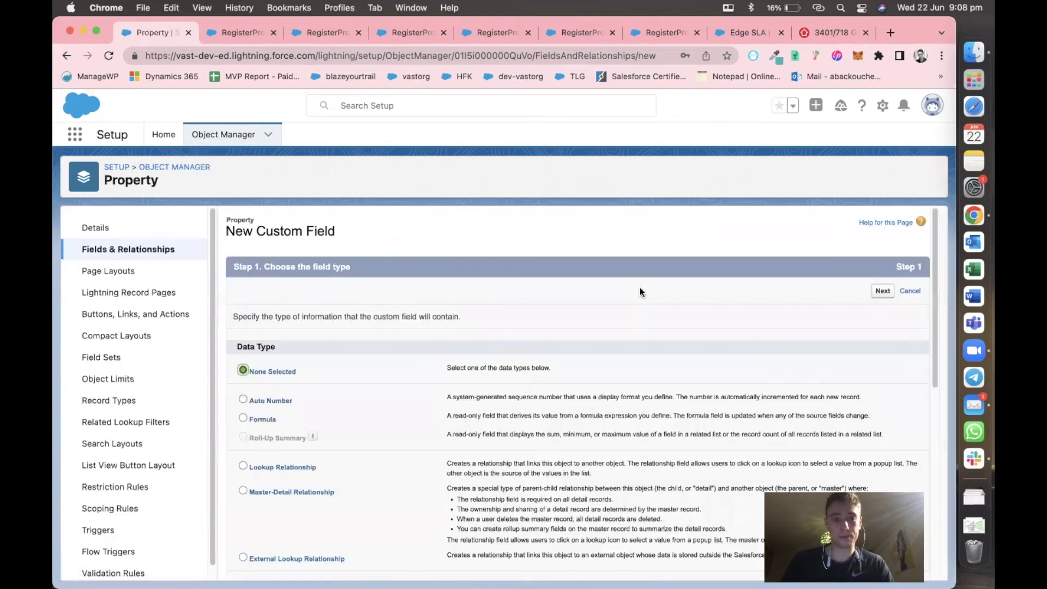
Make the new field a Lookup Relationship related to Account.
{"action": "scroll", "coordinate": [357, 387], "scroll_direction": "down", "scroll_amount": 3}
{"action": "left_click", "coordinate": [244, 295]}
{"action": "scroll", "coordinate": [458, 344], "scroll_direction": "down", "scroll_amount": 4}
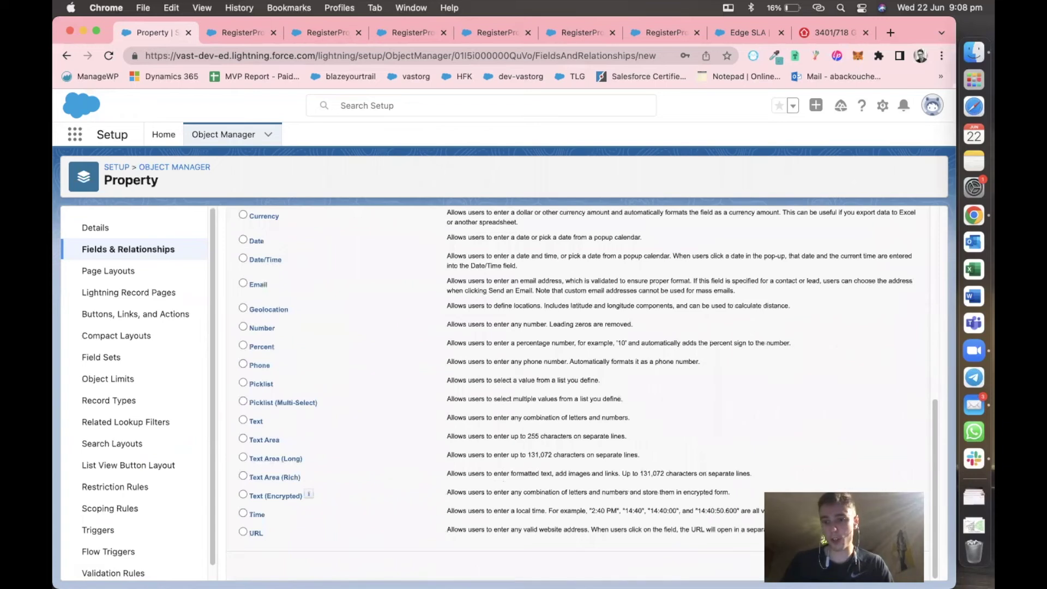
{"action": "left_click", "coordinate": [880, 569]}
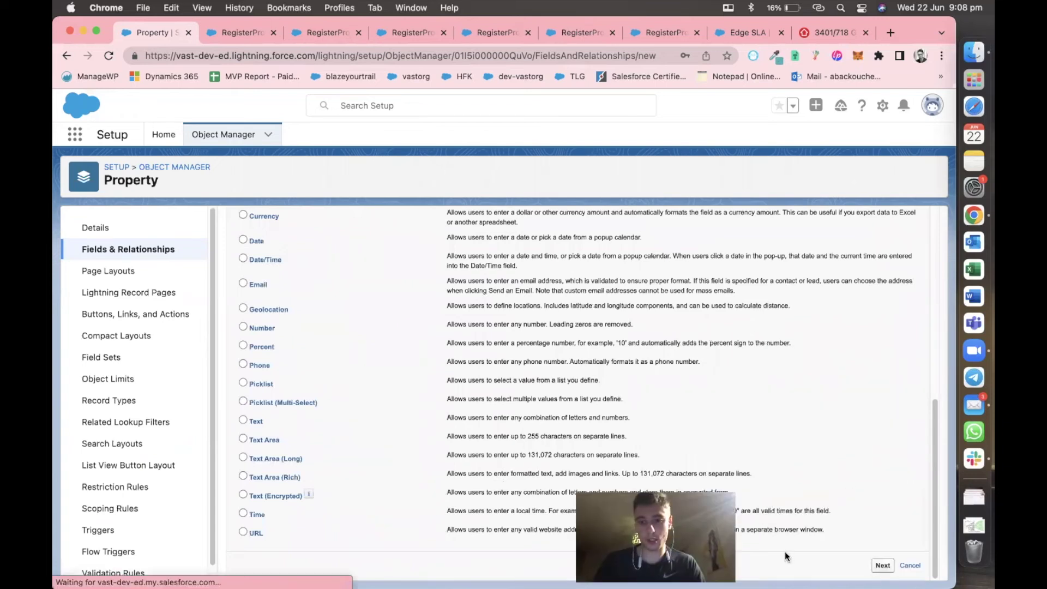
{"action": "left_click", "coordinate": [518, 342]}
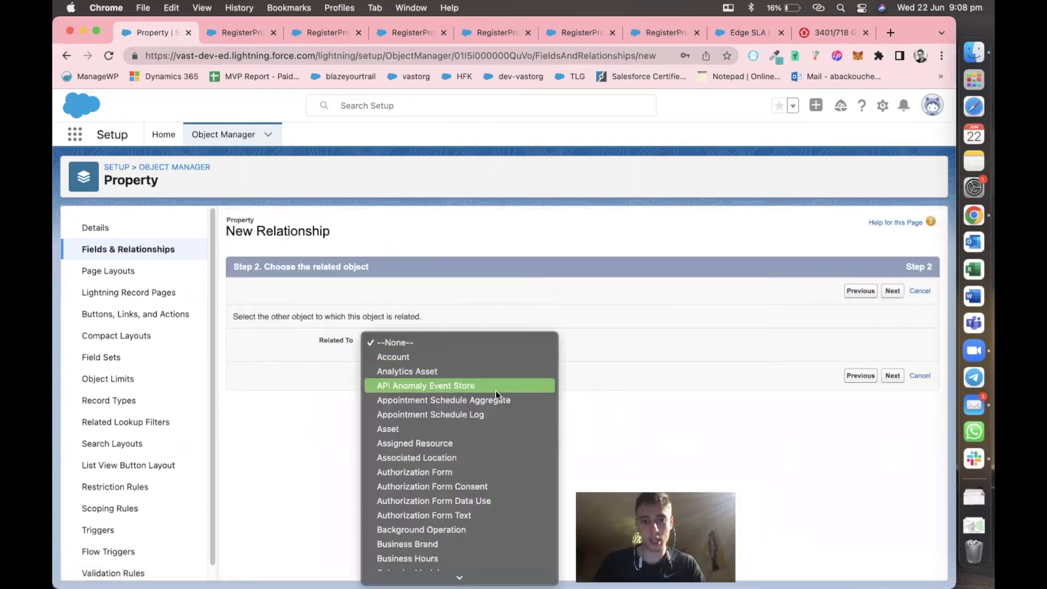
{"action": "left_click", "coordinate": [482, 358]}
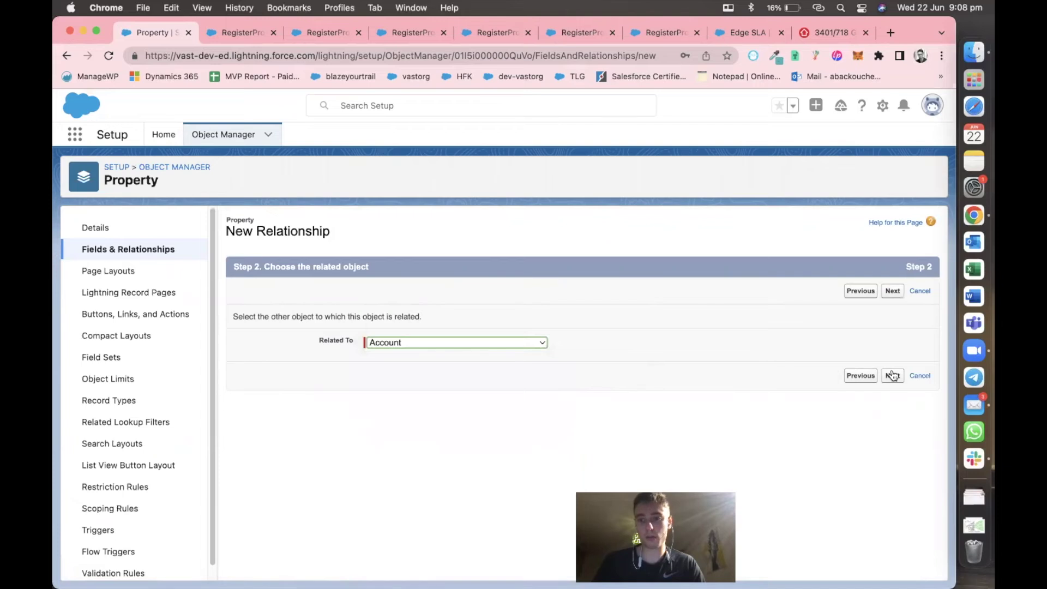
{"action": "left_click", "coordinate": [892, 376]}
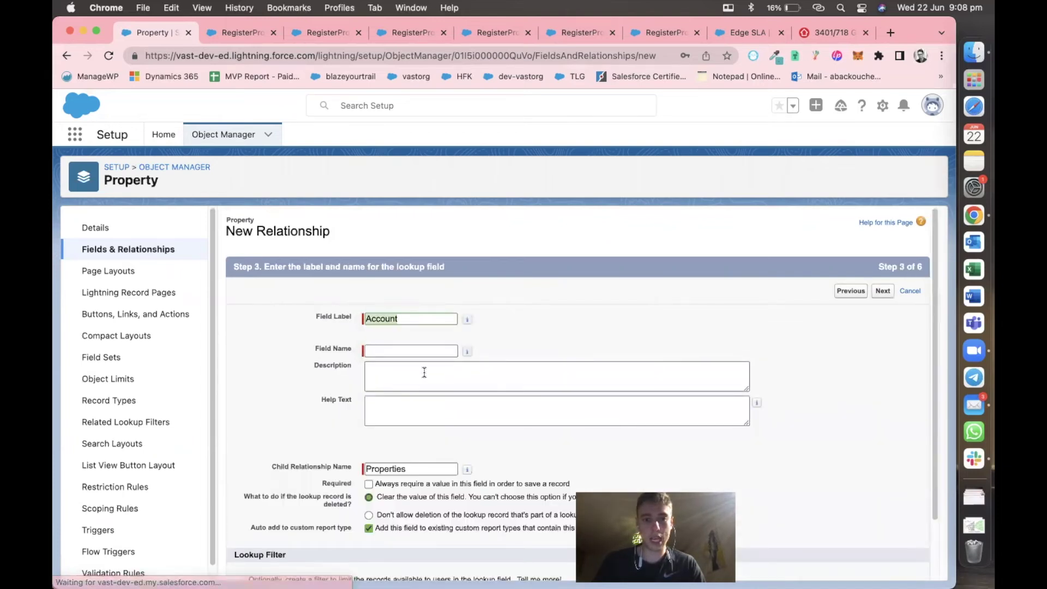
Accept the default name, profile visibility and Property Layout, and save the Account lookup.
{"action": "scroll", "coordinate": [298, 351], "scroll_direction": "down", "scroll_amount": 3}
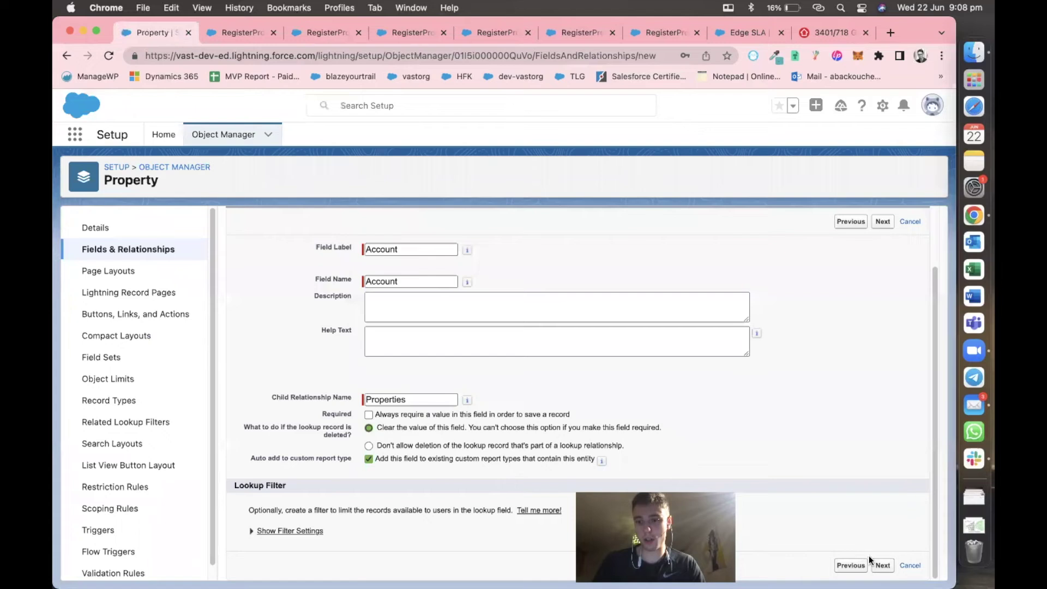
{"action": "left_click", "coordinate": [882, 566]}
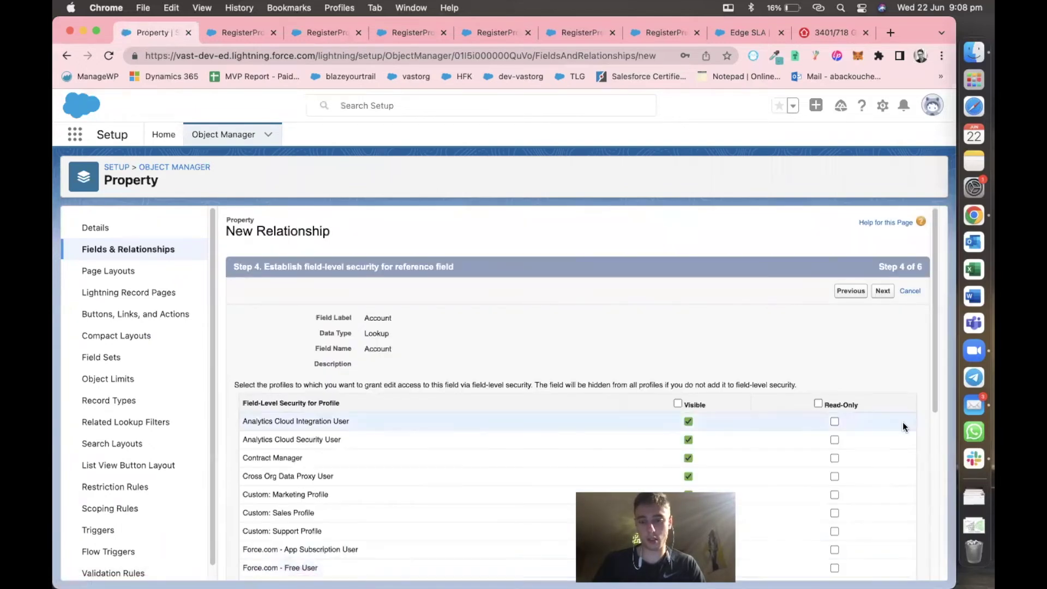
{"action": "scroll", "coordinate": [902, 422], "scroll_direction": "down", "scroll_amount": 10}
{"action": "scroll", "coordinate": [902, 421], "scroll_direction": "up", "scroll_amount": 7}
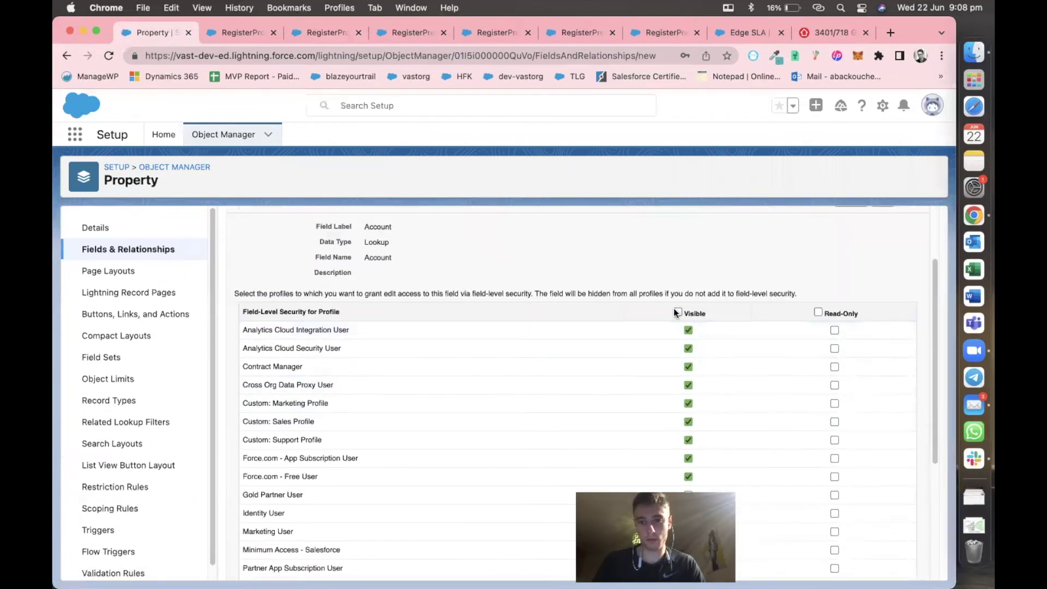
{"action": "scroll", "coordinate": [885, 416], "scroll_direction": "down", "scroll_amount": 5}
{"action": "left_click", "coordinate": [883, 566]}
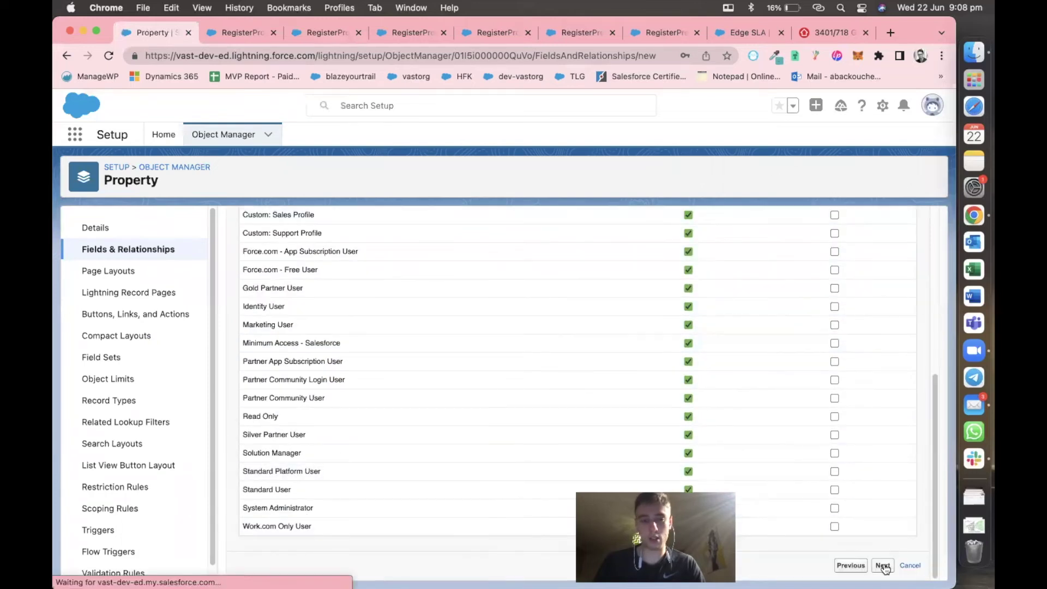
{"action": "left_click", "coordinate": [895, 469]}
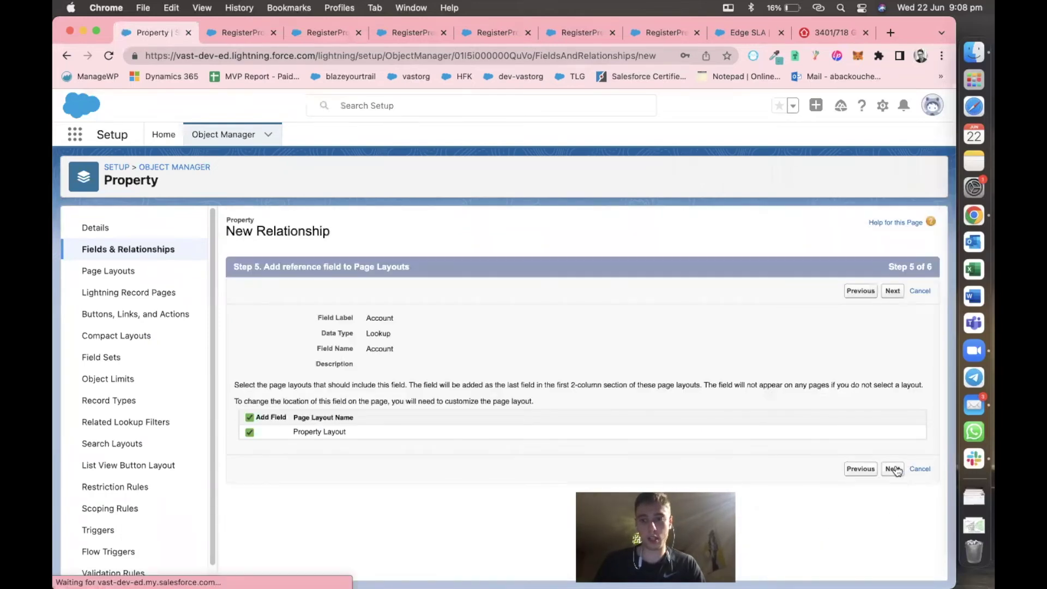
{"action": "left_click", "coordinate": [890, 561]}
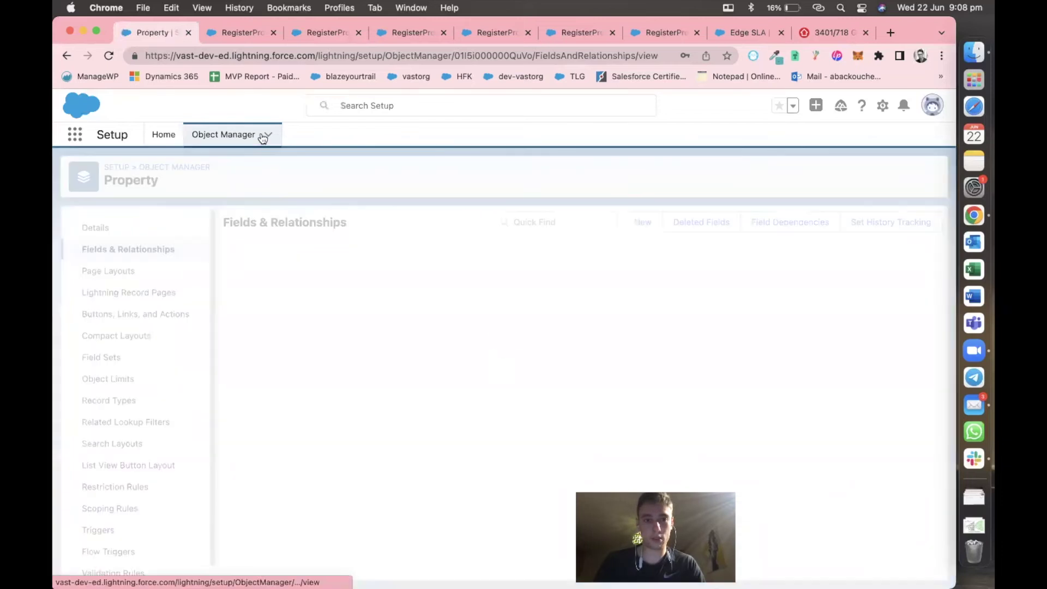
Set the lookup's API Name to AccountProperty, using the Account label copied from Setup.
{"action": "left_click", "coordinate": [228, 35]}
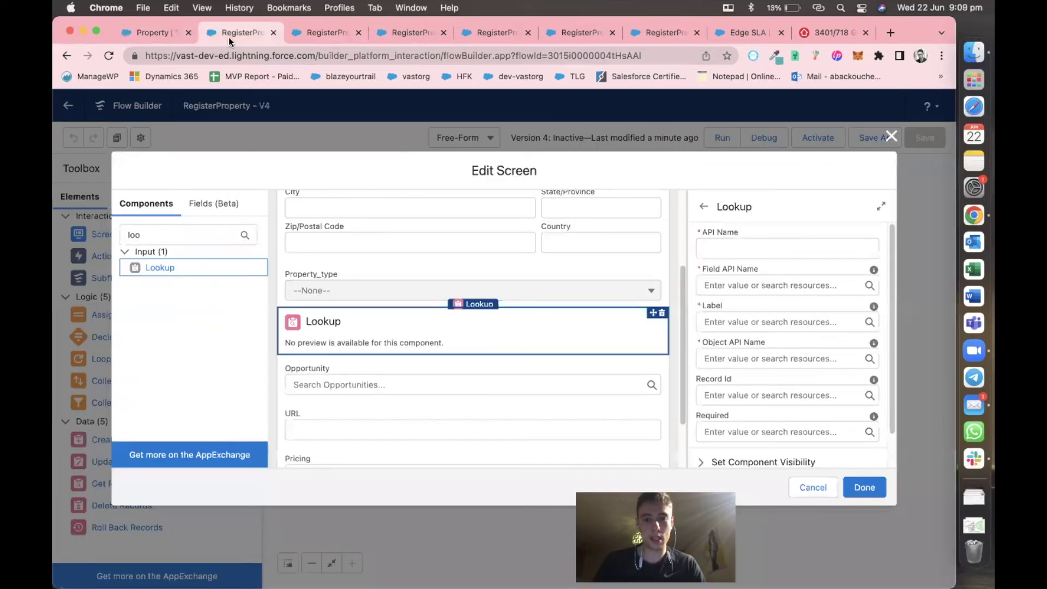
{"action": "left_click", "coordinate": [150, 30]}
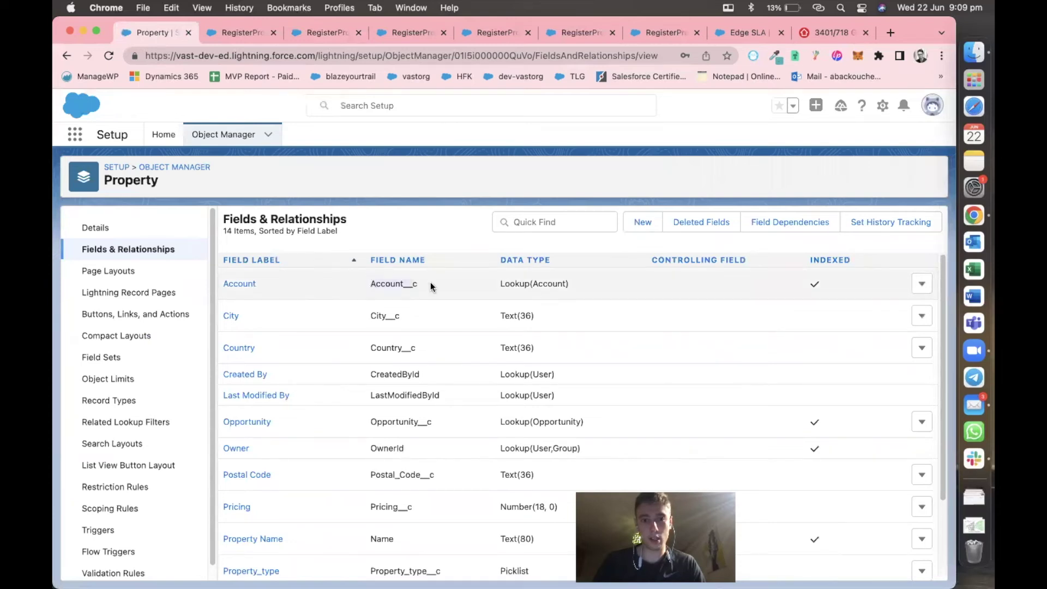
{"action": "left_click_drag", "start_coordinate": [220, 279], "coordinate": [271, 280]}
{"action": "key", "text": "super+c"}
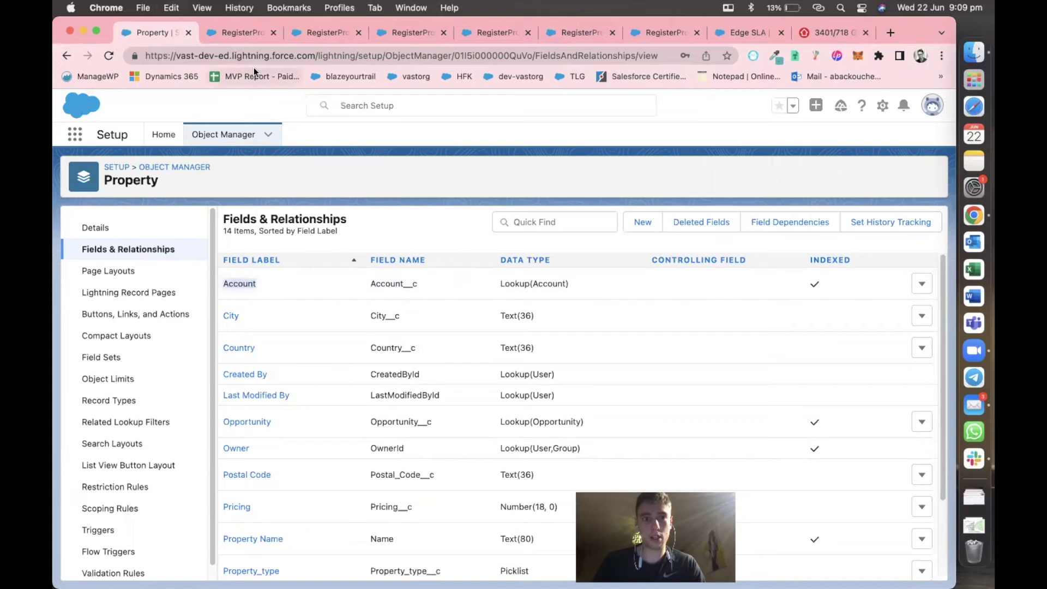
{"action": "left_click", "coordinate": [234, 33]}
{"action": "left_click", "coordinate": [721, 246]}
{"action": "key", "text": "super+v"}
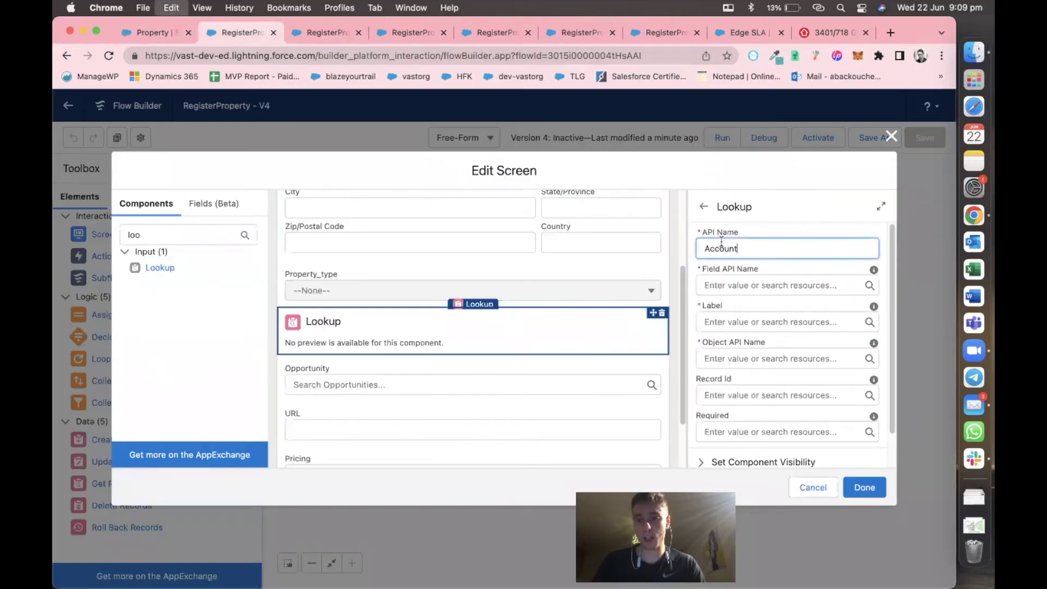
{"action": "type", "text": "Property"}
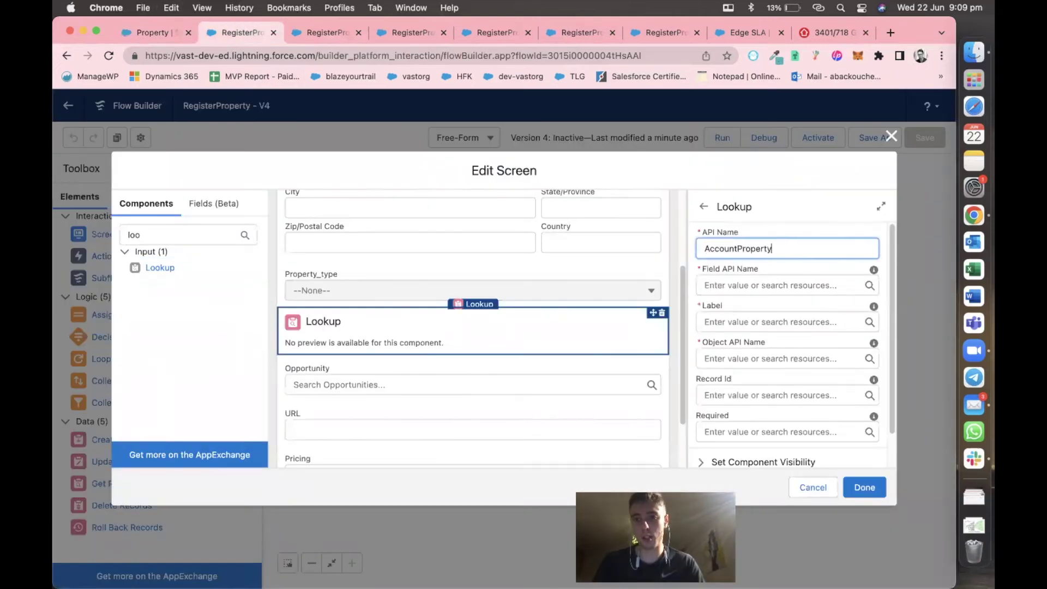
{"action": "left_click", "coordinate": [789, 268]}
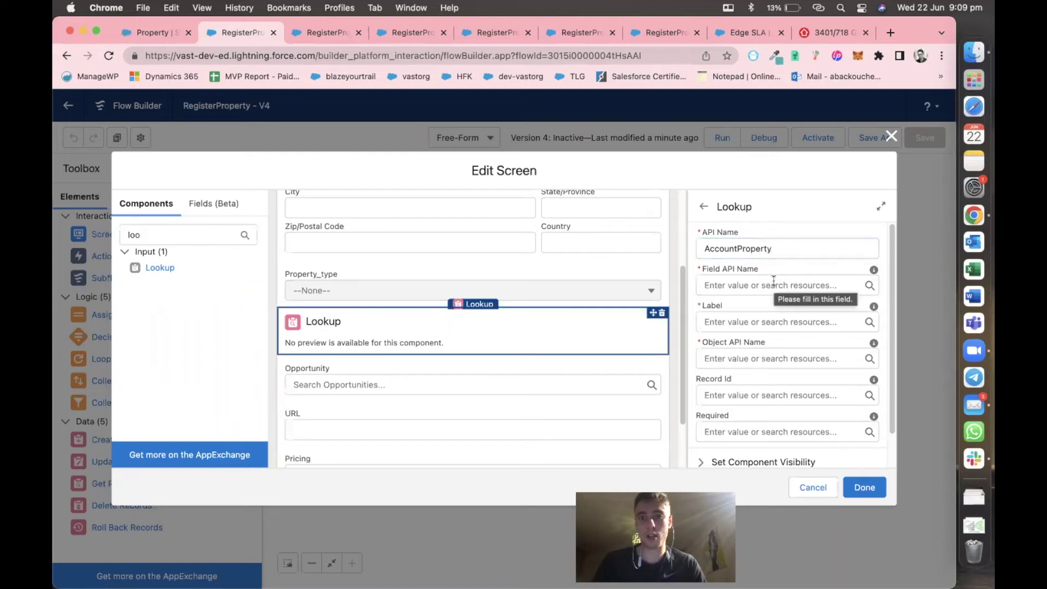
Paste Account__c from Property's fields list into the lookup's Field API Name.
{"action": "left_click", "coordinate": [171, 38]}
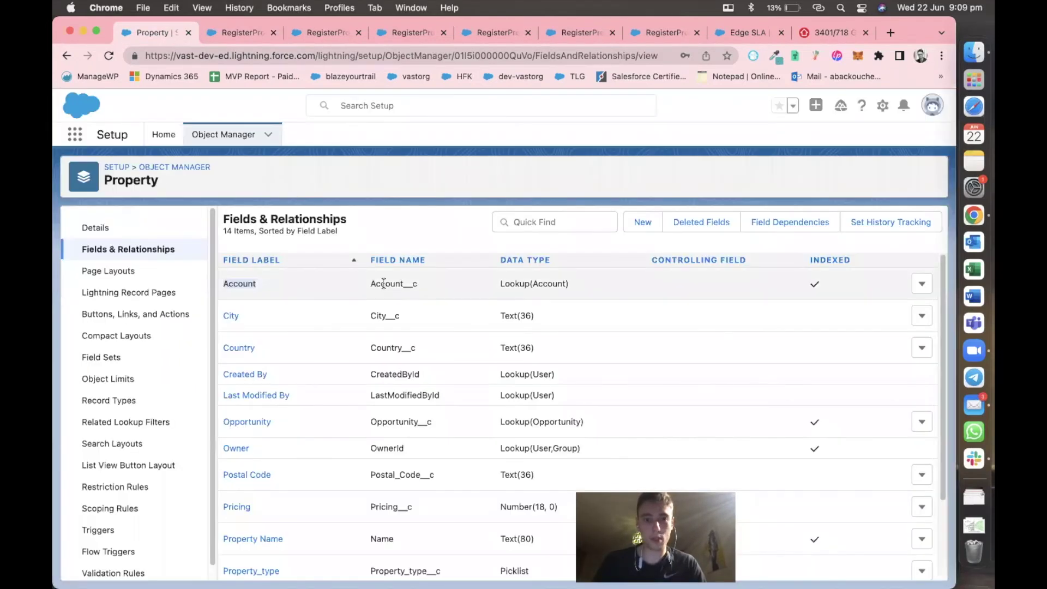
{"action": "left_click_drag", "start_coordinate": [371, 282], "coordinate": [422, 283]}
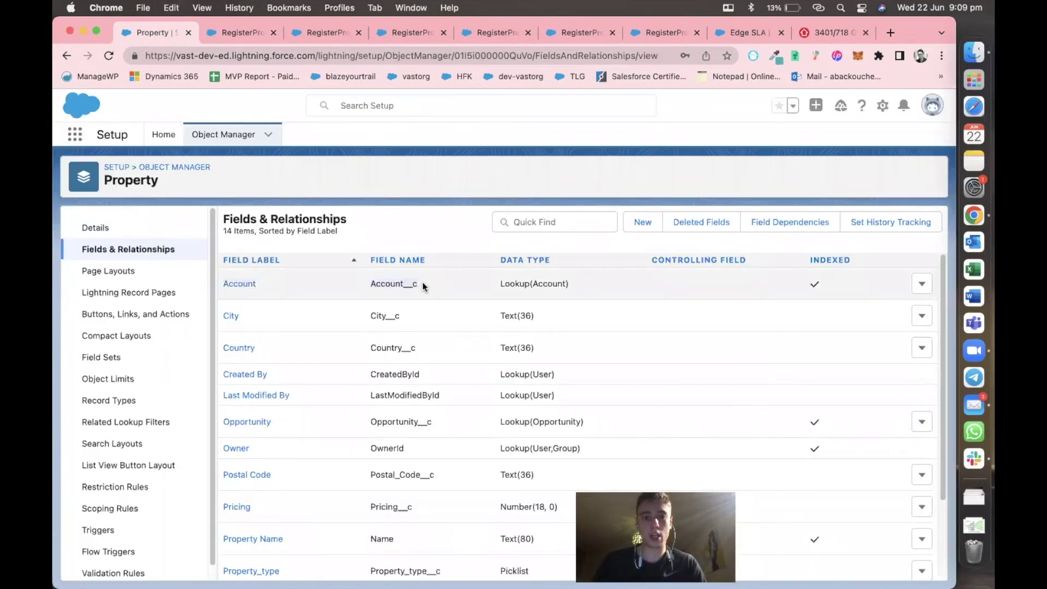
{"action": "left_click", "coordinate": [240, 33]}
{"action": "left_click", "coordinate": [729, 279]}
{"action": "key", "text": "super+v"}
{"action": "left_click", "coordinate": [729, 301]}
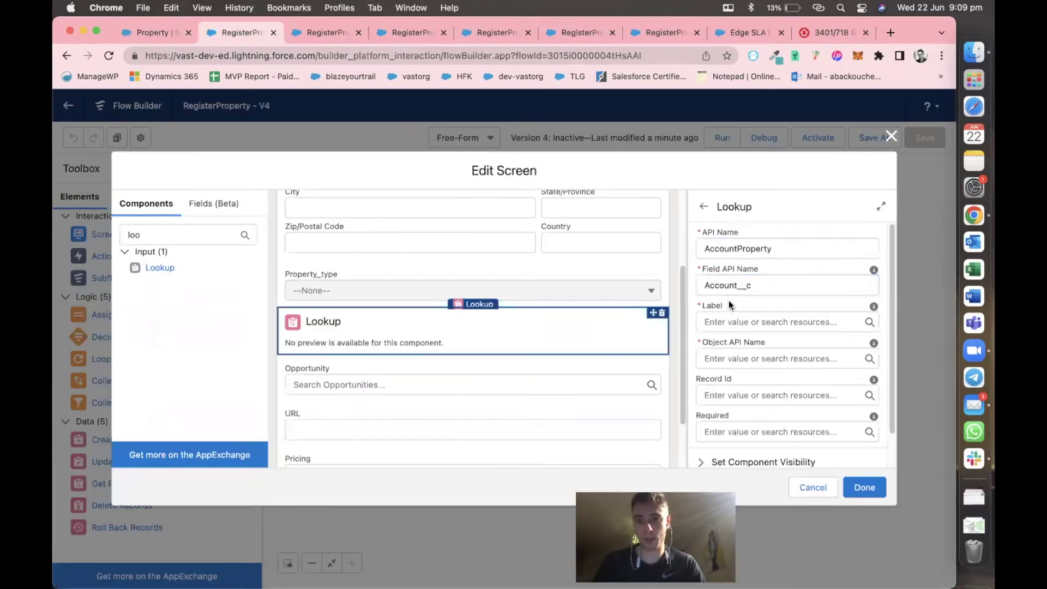
Paste Account as the lookup's label.
{"action": "left_click", "coordinate": [153, 30]}
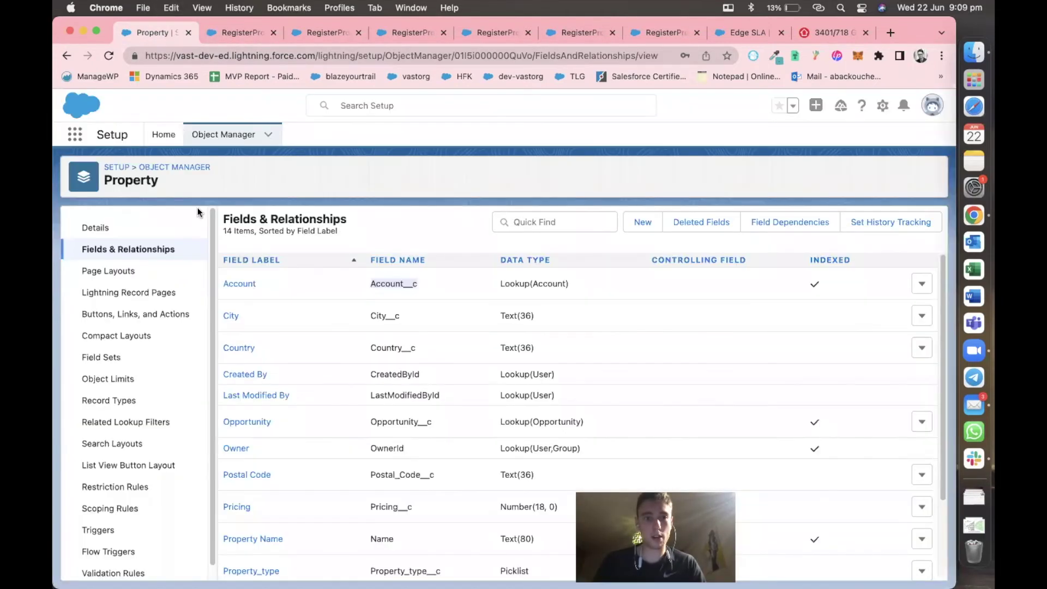
{"action": "left_click_drag", "start_coordinate": [266, 280], "coordinate": [219, 279]}
{"action": "left_click", "coordinate": [230, 32]}
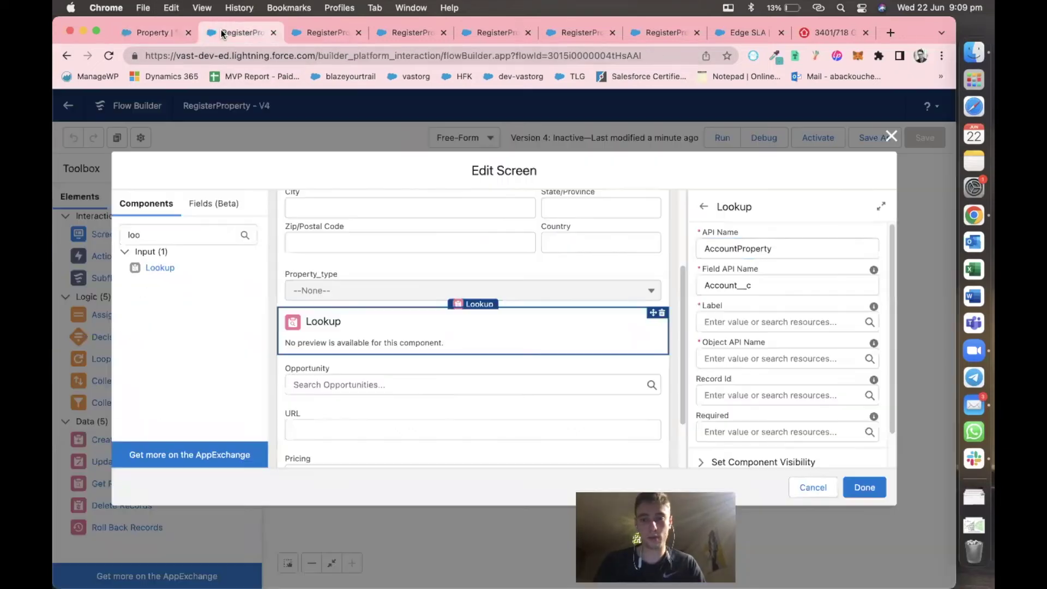
{"action": "key", "text": "super+v"}
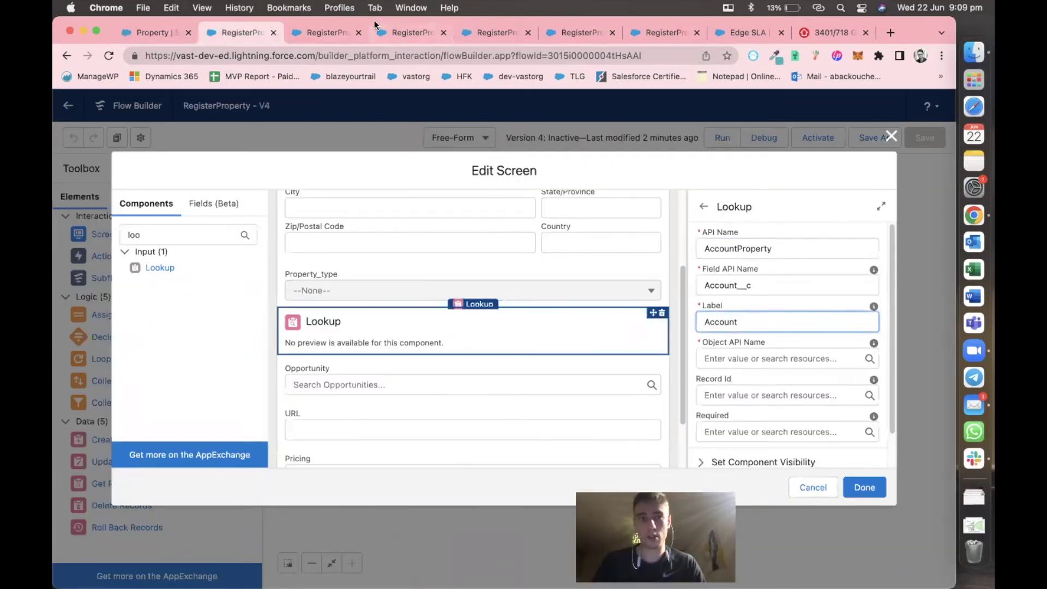
Copy Property__c from the Property object's details into the lookup's Object API Name.
{"action": "left_click", "coordinate": [147, 34]}
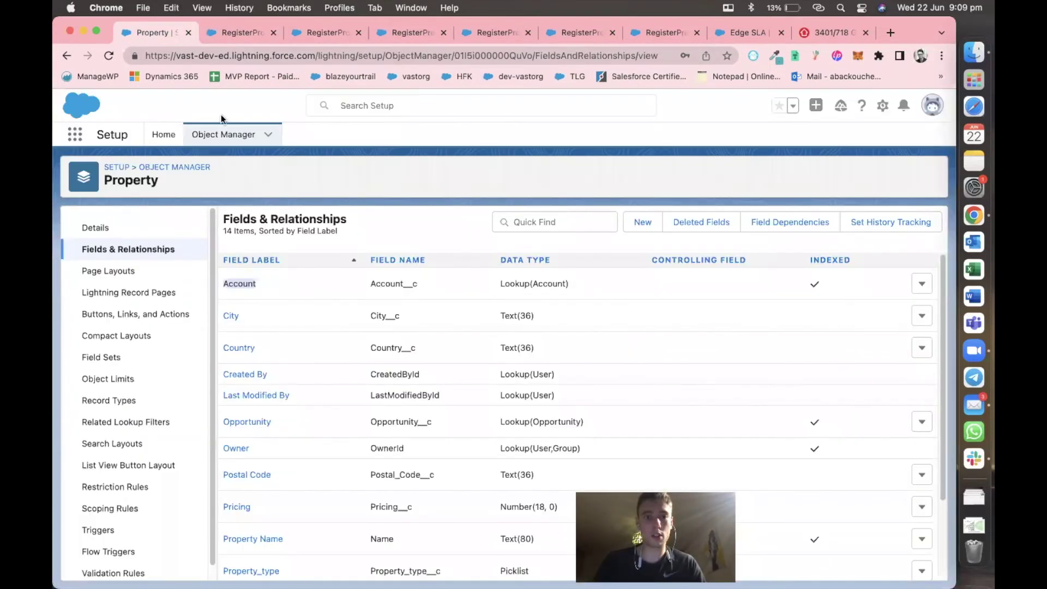
{"action": "left_click", "coordinate": [174, 166]}
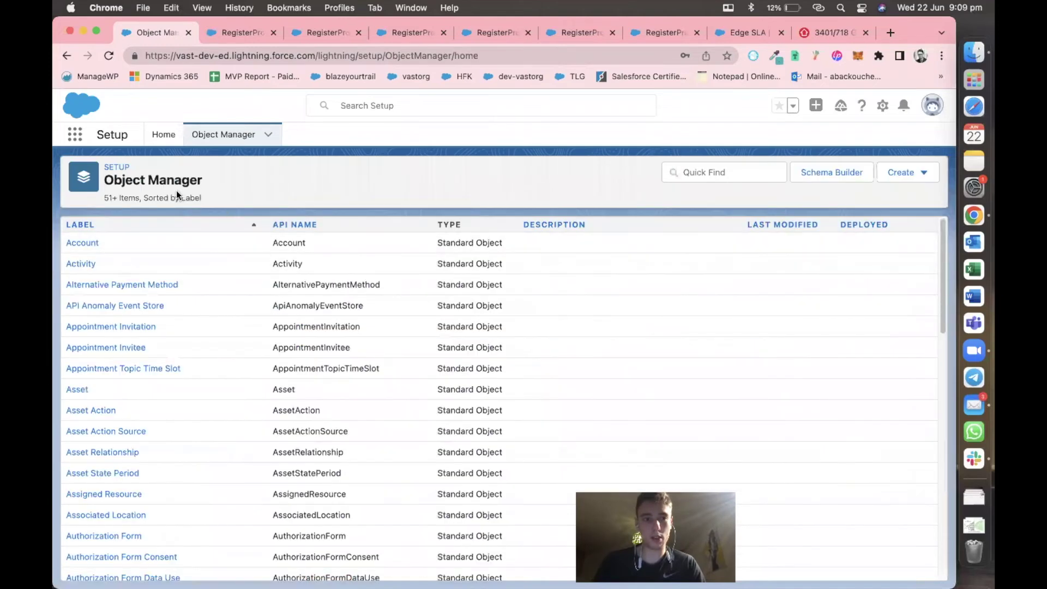
{"action": "left_click", "coordinate": [685, 173]}
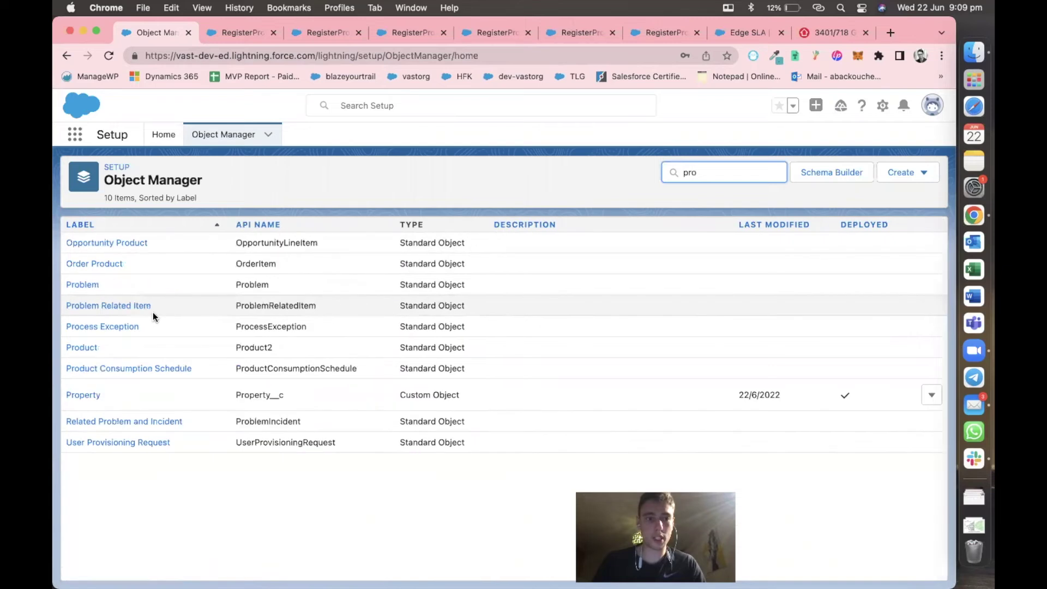
{"action": "left_click", "coordinate": [83, 394]}
{"action": "double_click", "coordinate": [253, 306]}
{"action": "key", "text": "super+c"}
{"action": "left_click", "coordinate": [259, 38]}
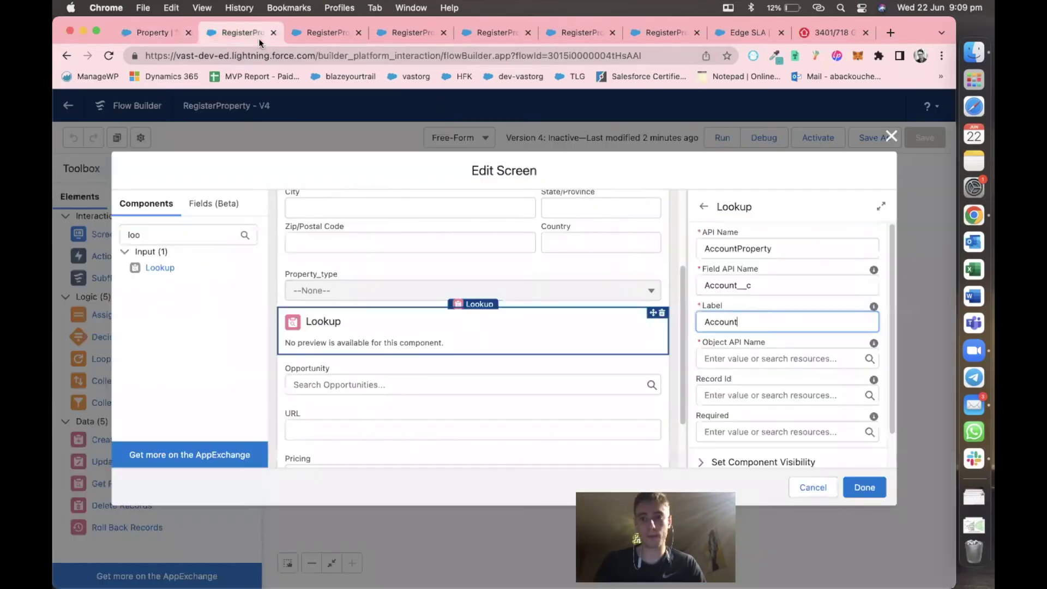
{"action": "left_click", "coordinate": [702, 354]}
{"action": "key", "text": "super+v"}
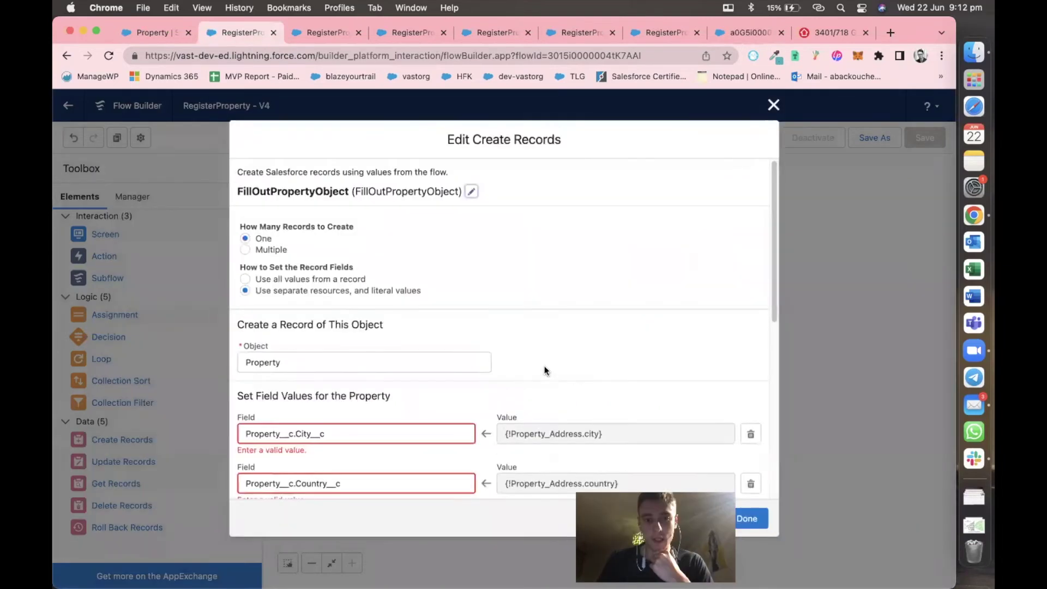
Add a field mapping setting Opportunity__c to the OpportunityProperty lookup's Record Id.
{"action": "scroll", "coordinate": [485, 355], "scroll_direction": "down", "scroll_amount": 1}
{"action": "scroll", "coordinate": [487, 360], "scroll_direction": "down", "scroll_amount": 5}
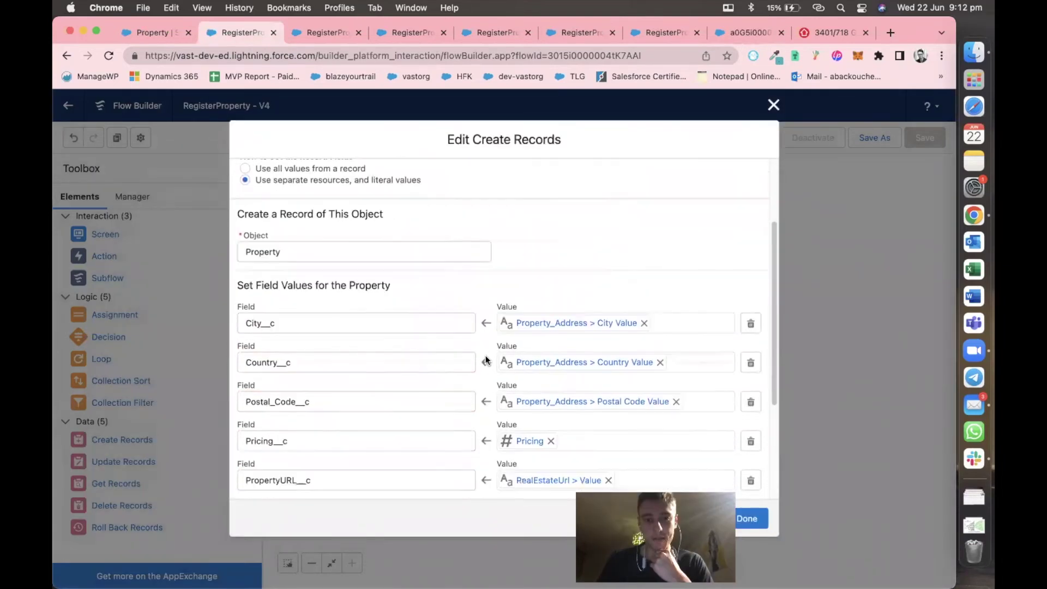
{"action": "scroll", "coordinate": [487, 359], "scroll_direction": "down", "scroll_amount": 2}
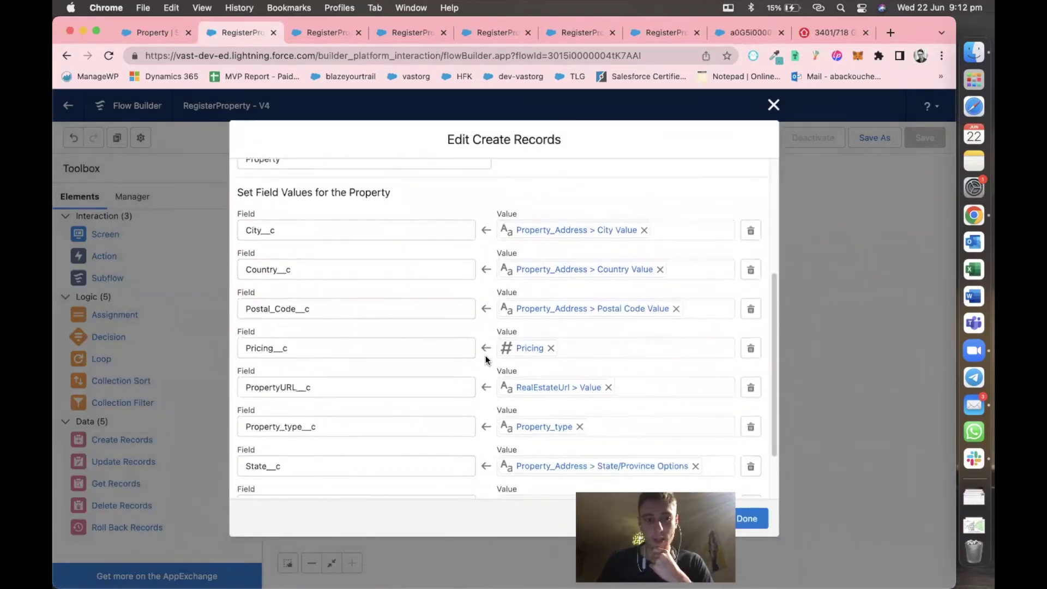
{"action": "scroll", "coordinate": [486, 360], "scroll_direction": "down", "scroll_amount": 1}
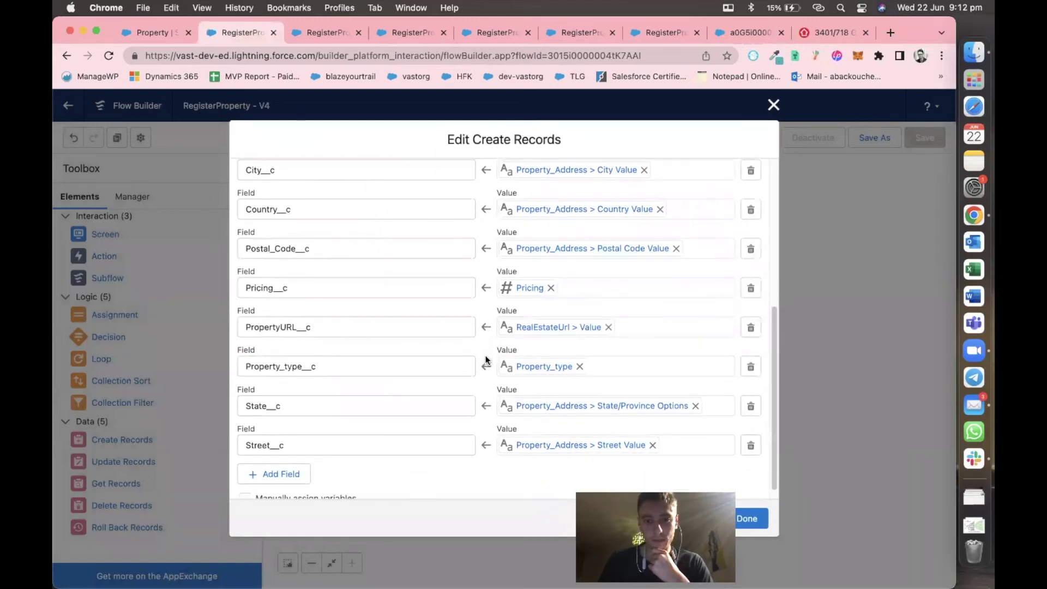
{"action": "scroll", "coordinate": [485, 360], "scroll_direction": "up", "scroll_amount": 2}
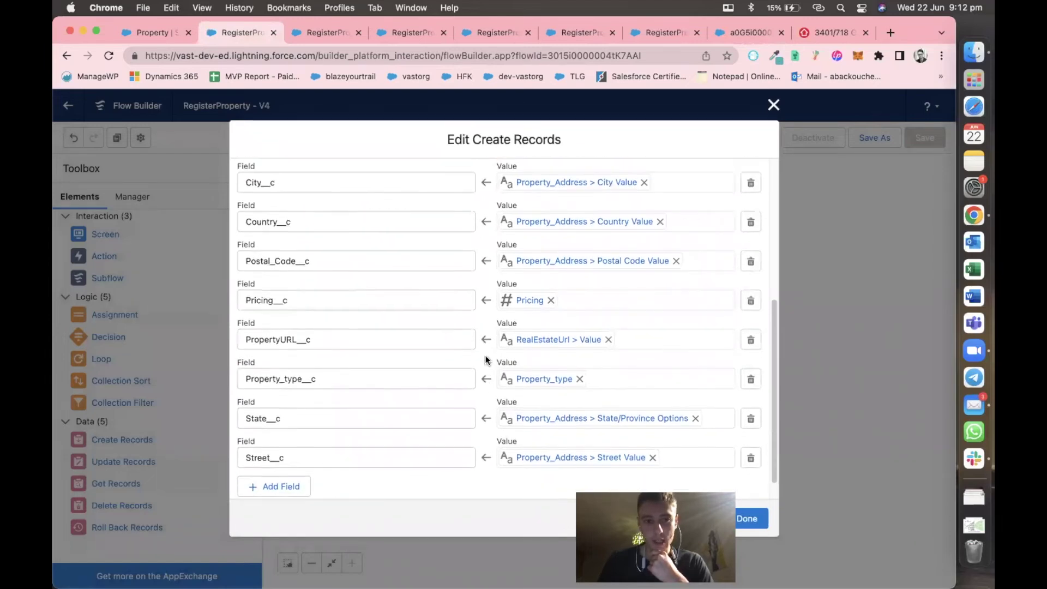
{"action": "scroll", "coordinate": [486, 359], "scroll_direction": "down", "scroll_amount": 1}
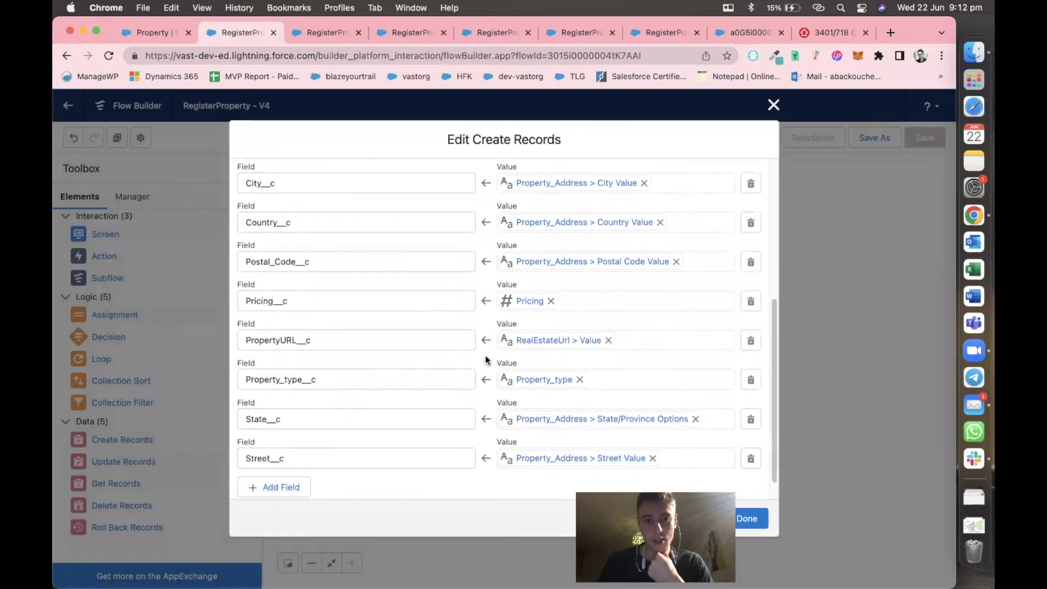
{"action": "scroll", "coordinate": [485, 360], "scroll_direction": "down", "scroll_amount": 1}
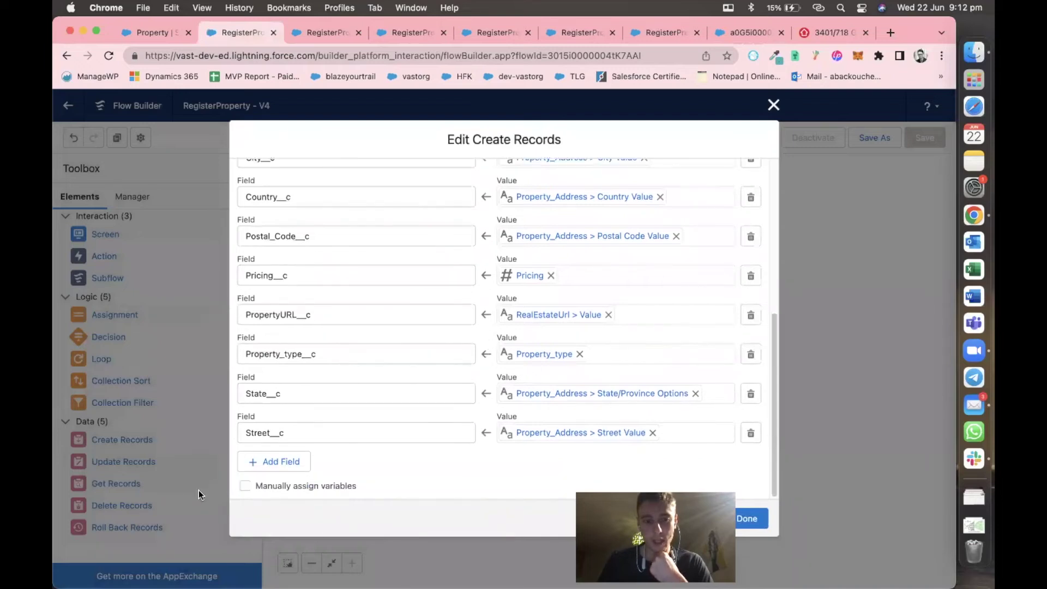
{"action": "left_click", "coordinate": [281, 463]}
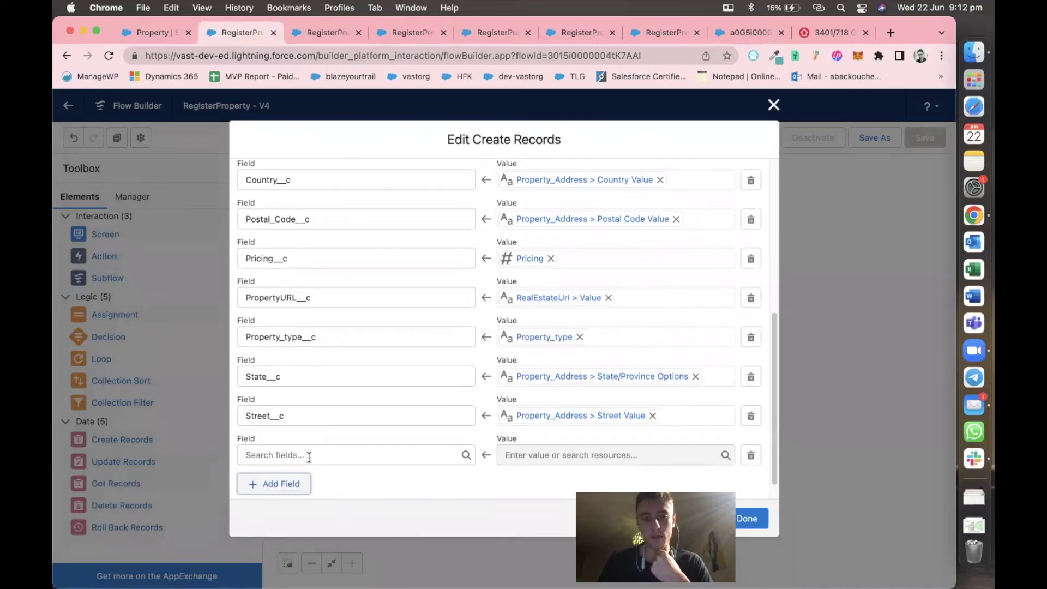
{"action": "left_click", "coordinate": [310, 456]}
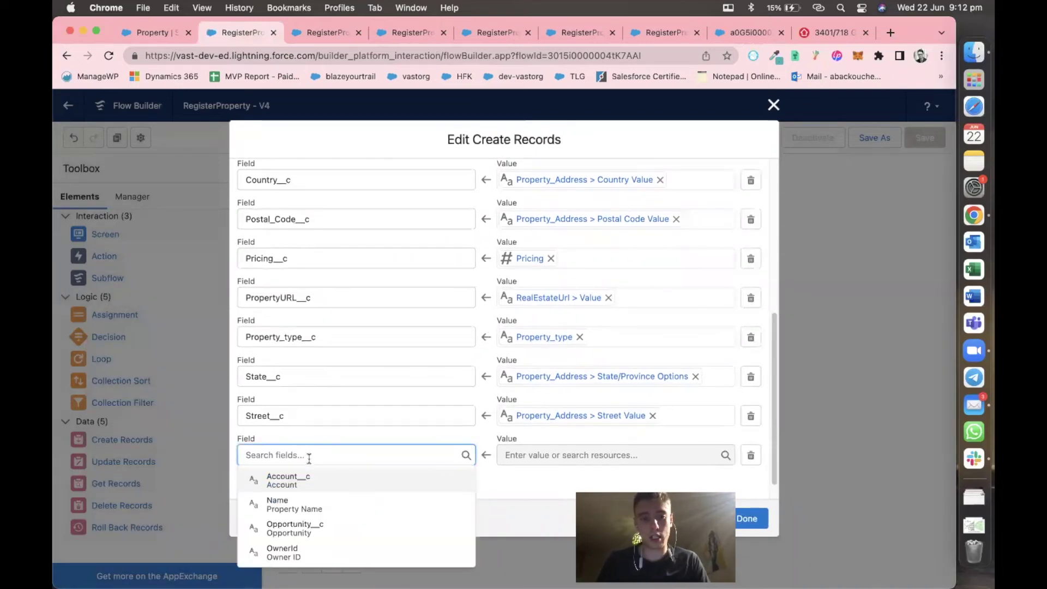
{"action": "left_click", "coordinate": [311, 528]}
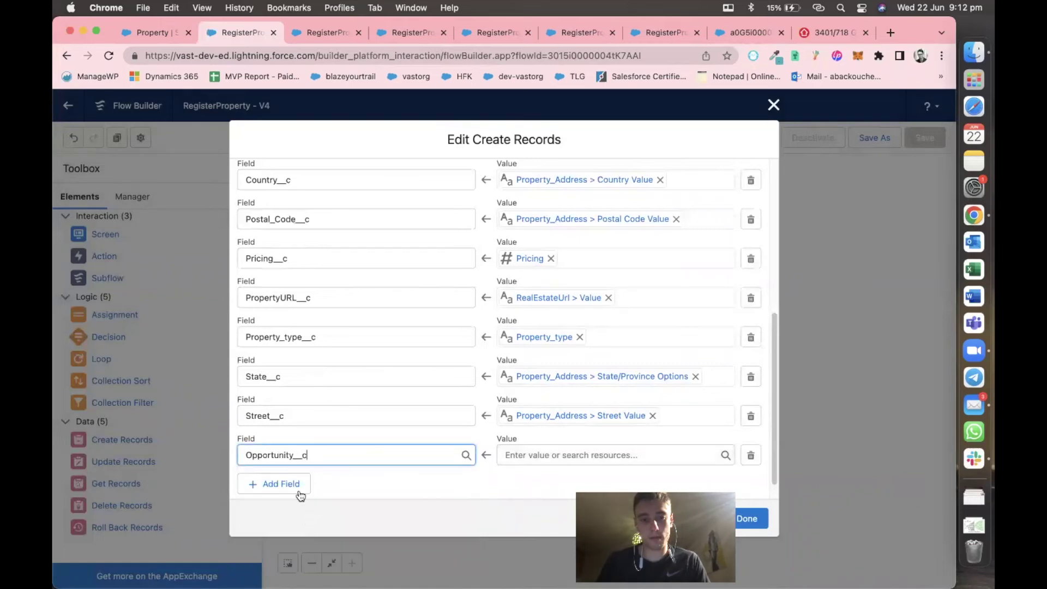
{"action": "left_click", "coordinate": [522, 456]}
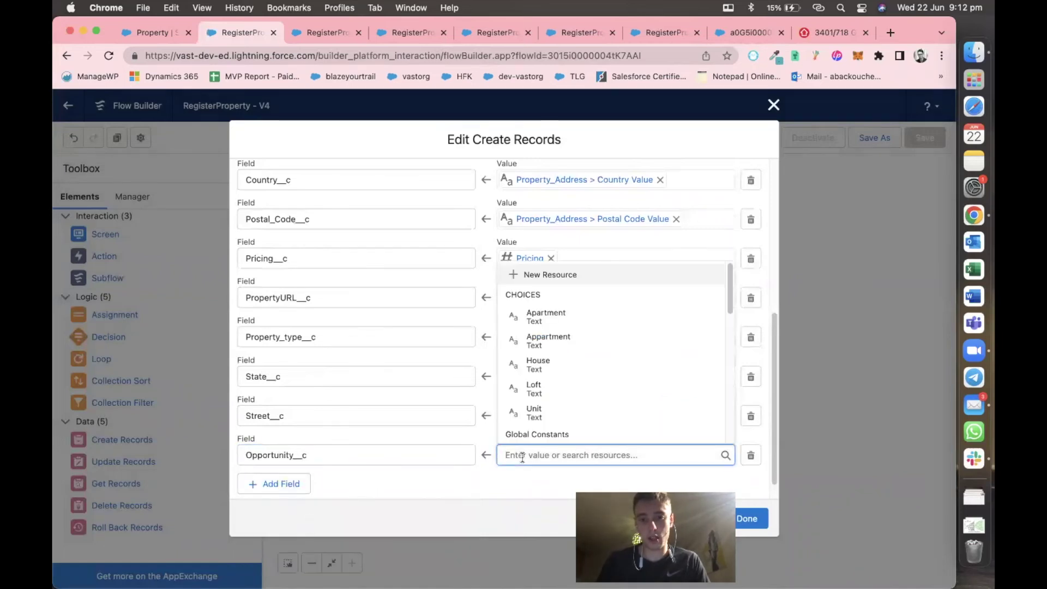
{"action": "type", "text": "opp"}
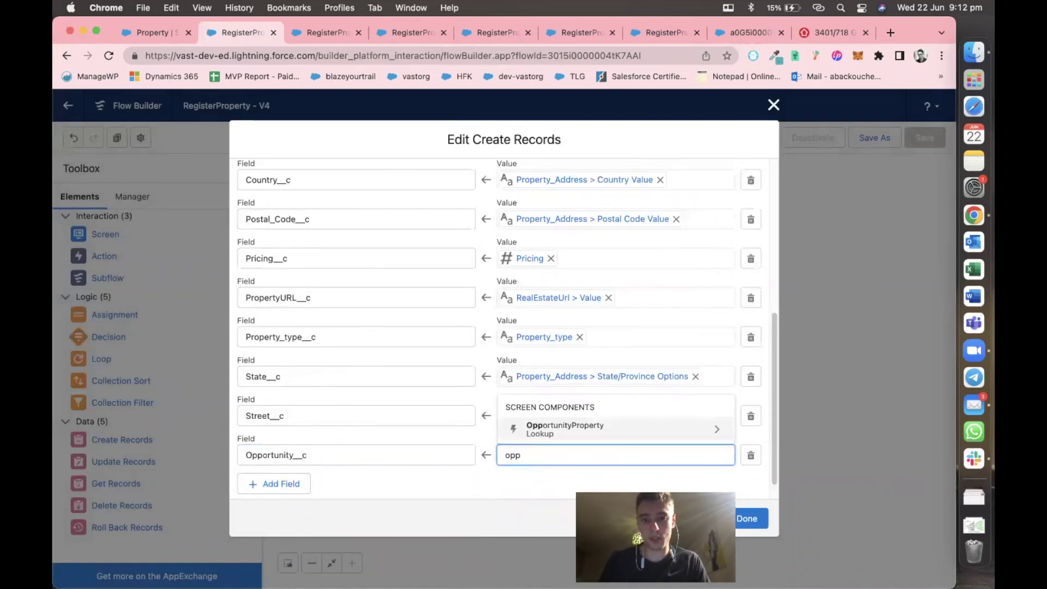
{"action": "left_click", "coordinate": [552, 435]}
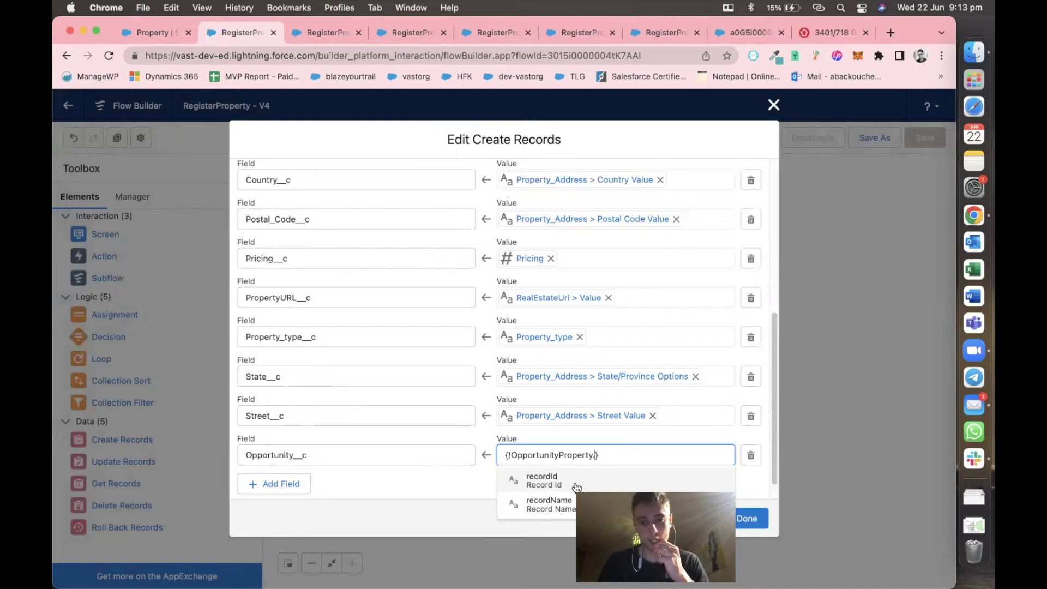
{"action": "left_click", "coordinate": [575, 483]}
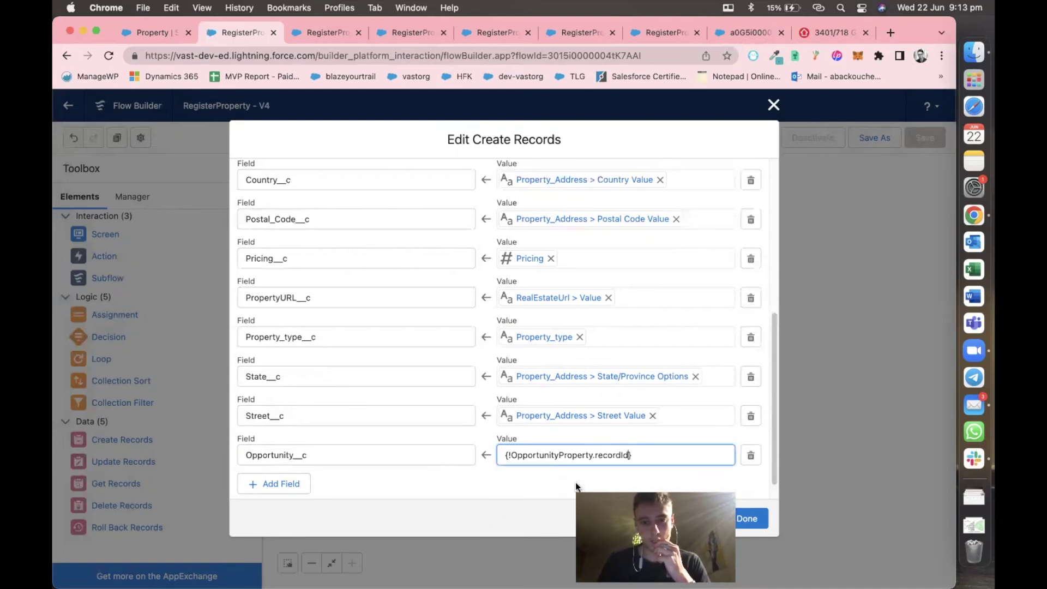
Map Account__c to AccountProperty's Record Id and finish the Create Records step.
{"action": "left_click", "coordinate": [308, 483]}
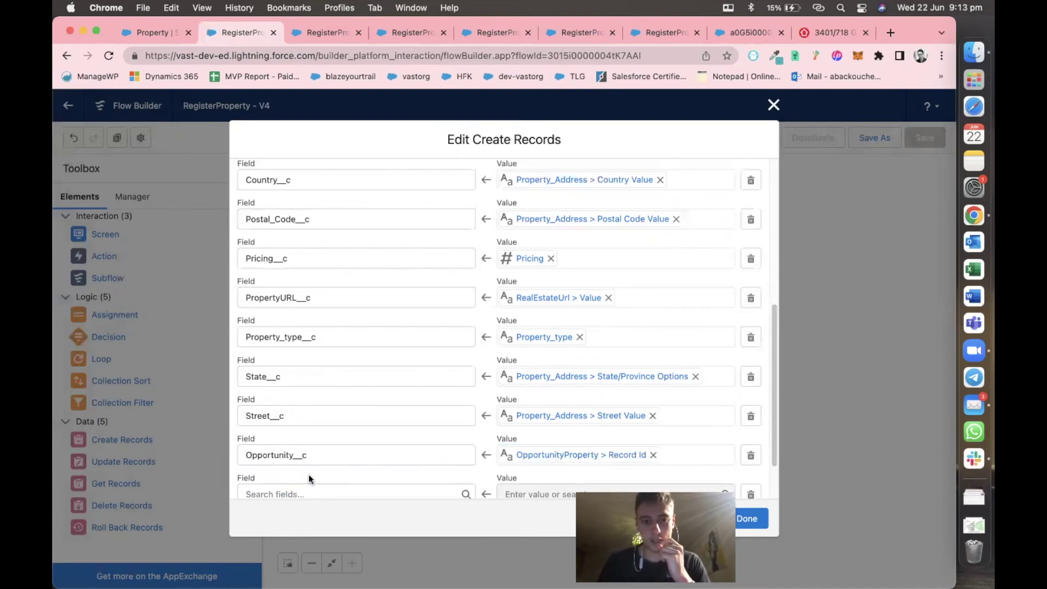
{"action": "left_click", "coordinate": [314, 466]}
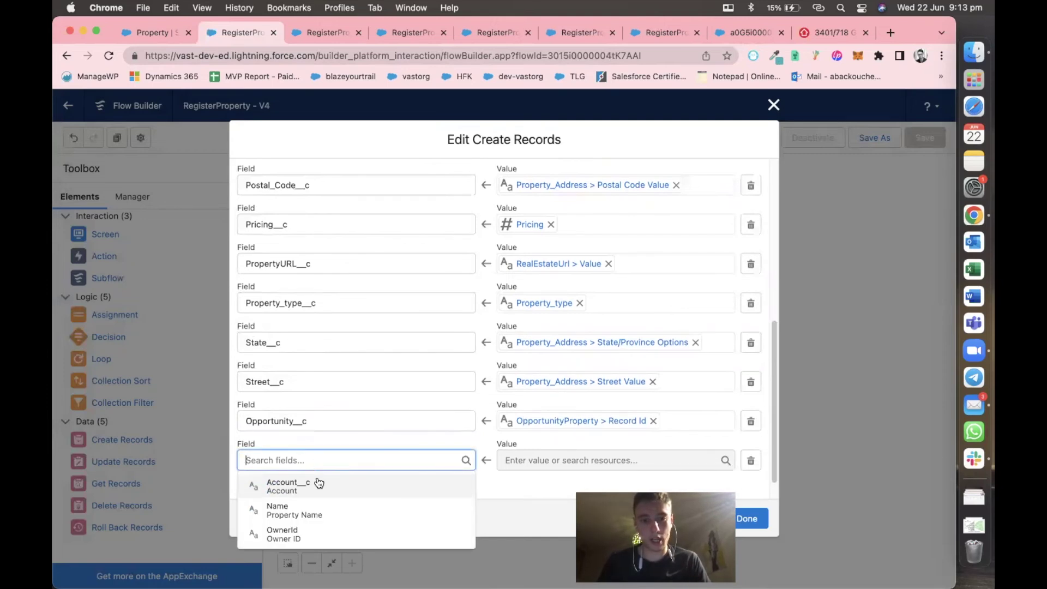
{"action": "left_click", "coordinate": [319, 484]}
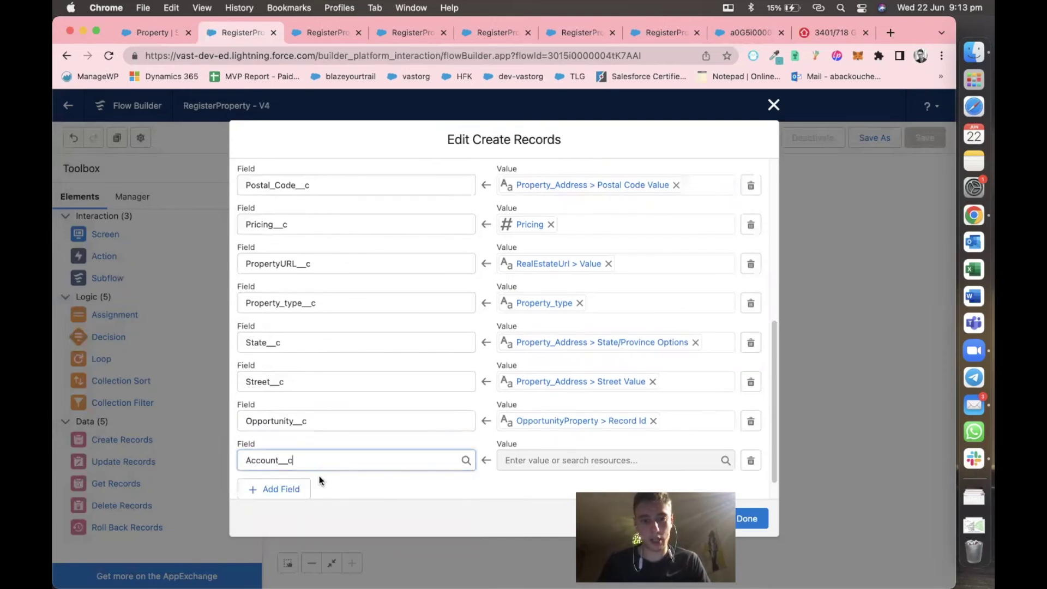
{"action": "left_click", "coordinate": [542, 459]}
{"action": "scroll", "coordinate": [566, 416], "scroll_direction": "down", "scroll_amount": 3}
{"action": "scroll", "coordinate": [566, 413], "scroll_direction": "down", "scroll_amount": 5}
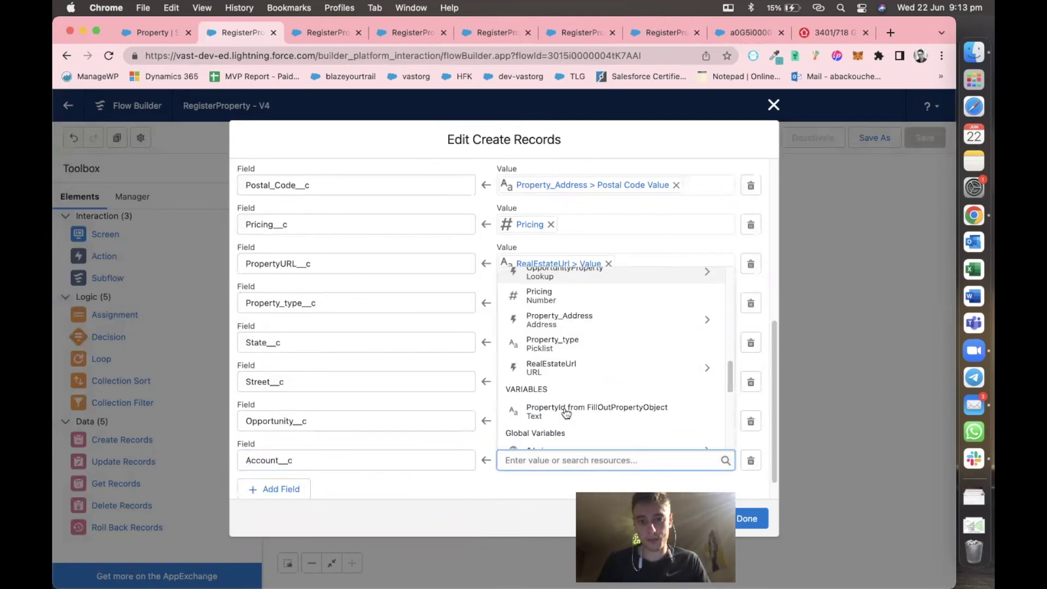
{"action": "scroll", "coordinate": [566, 413], "scroll_direction": "up", "scroll_amount": 6}
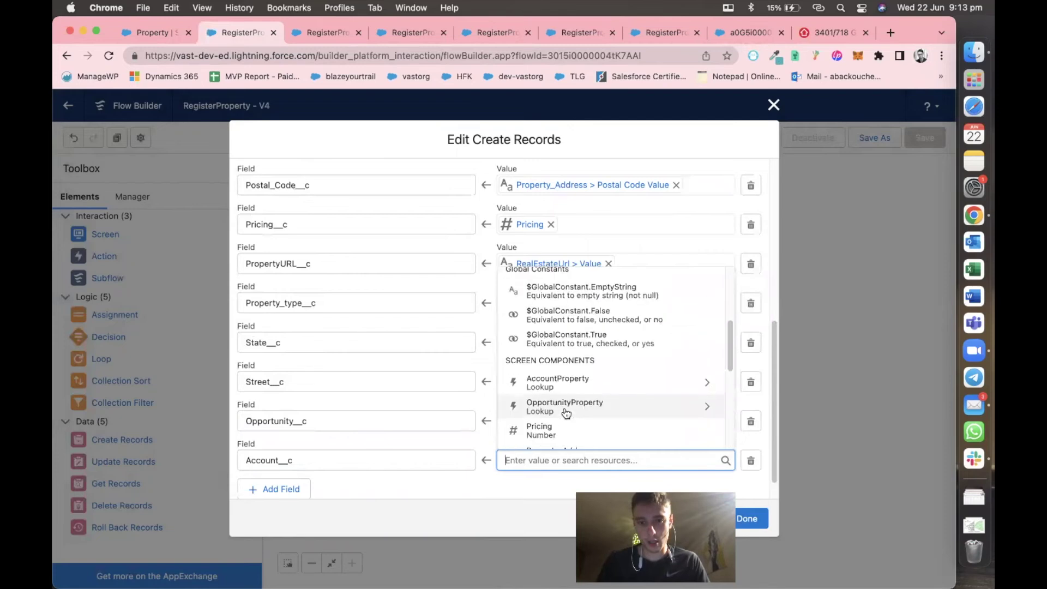
{"action": "scroll", "coordinate": [566, 413], "scroll_direction": "up", "scroll_amount": 1}
{"action": "scroll", "coordinate": [567, 410], "scroll_direction": "down", "scroll_amount": 2}
{"action": "scroll", "coordinate": [567, 410], "scroll_direction": "down", "scroll_amount": 1}
{"action": "type", "text": "acc"}
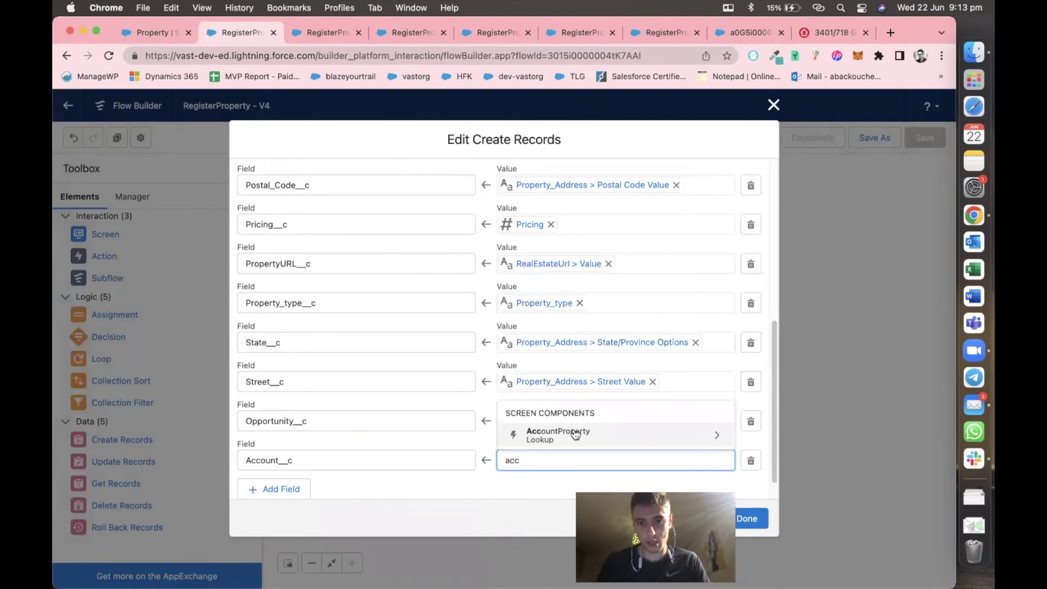
{"action": "left_click", "coordinate": [576, 435]}
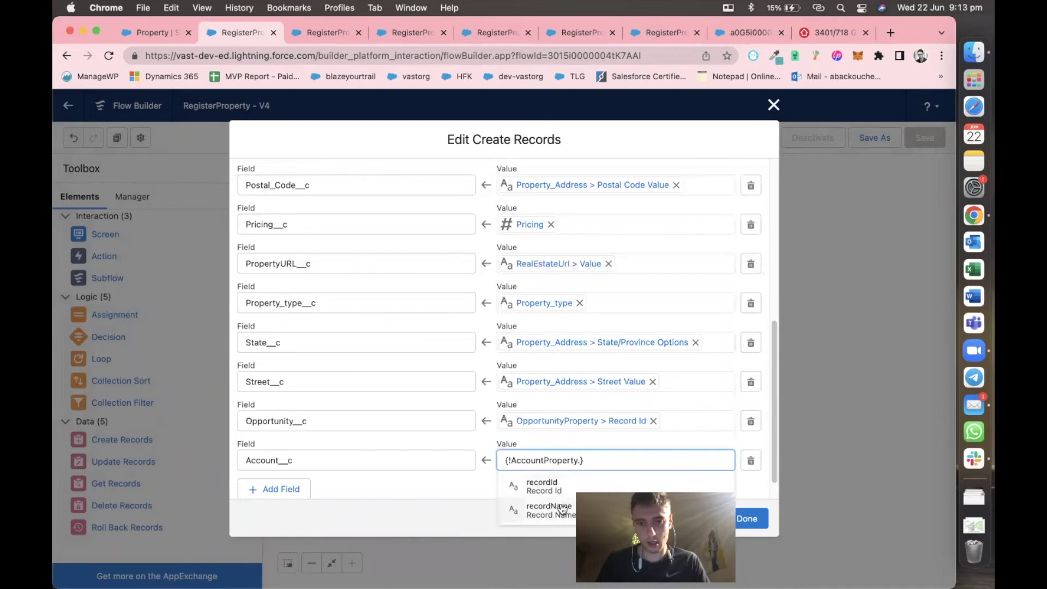
{"action": "left_click", "coordinate": [563, 488]}
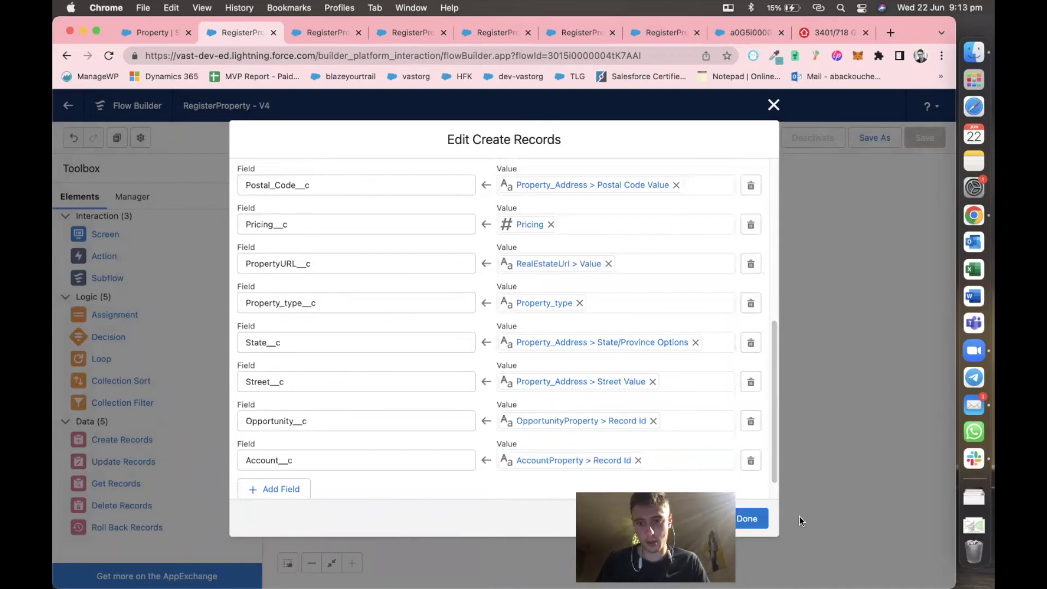
{"action": "left_click", "coordinate": [756, 519]}
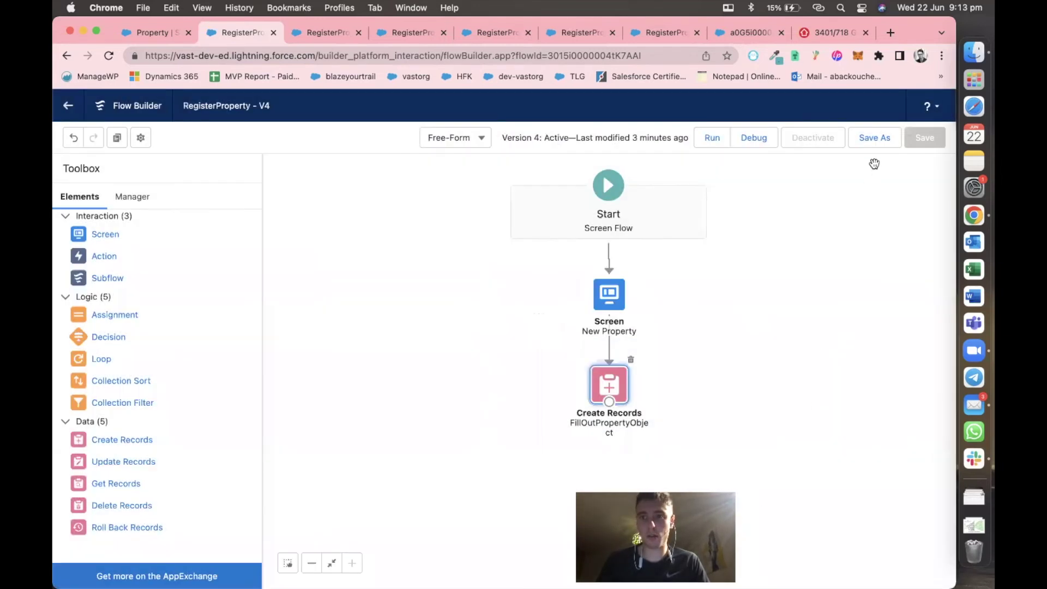
Save the RegisterProperty flow as a new version 5 and activate it.
{"action": "left_click", "coordinate": [875, 144]}
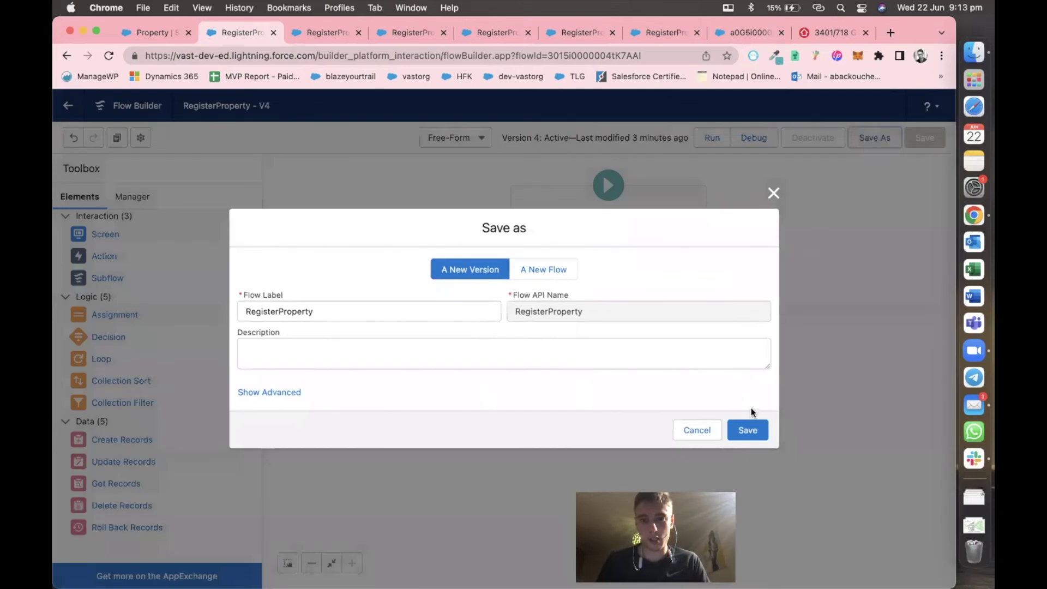
{"action": "left_click", "coordinate": [755, 430]}
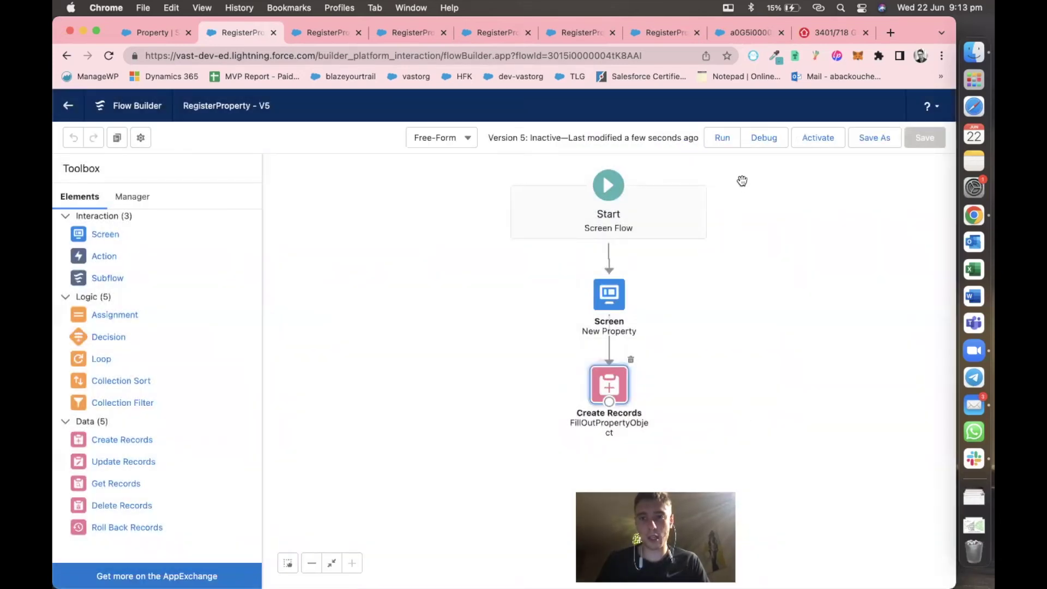
{"action": "left_click", "coordinate": [822, 141]}
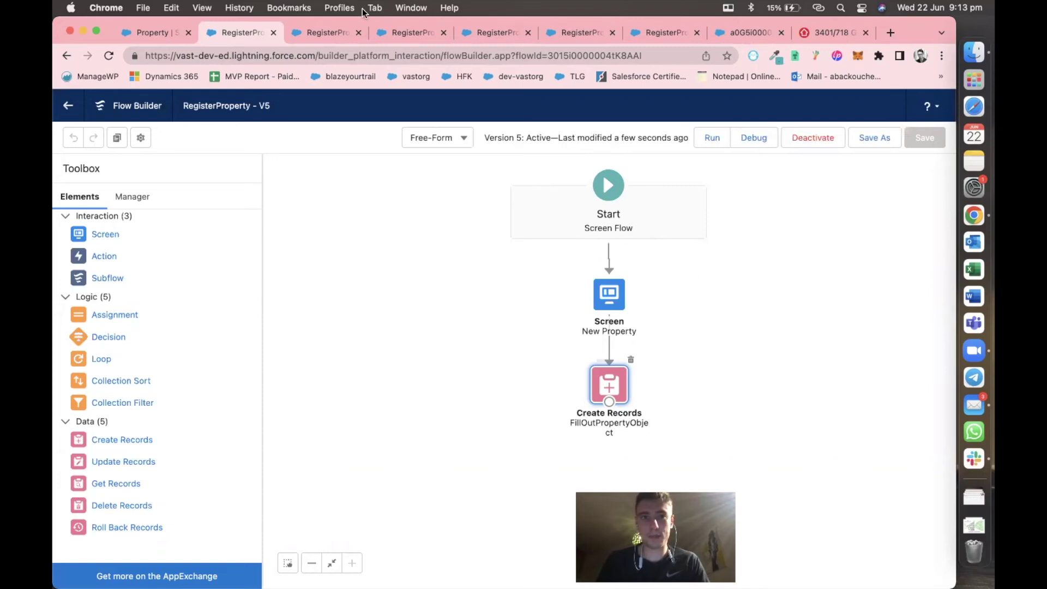
Switch between browser tabs to review the failed debug run and the saved property record.
{"action": "left_click", "coordinate": [392, 30]}
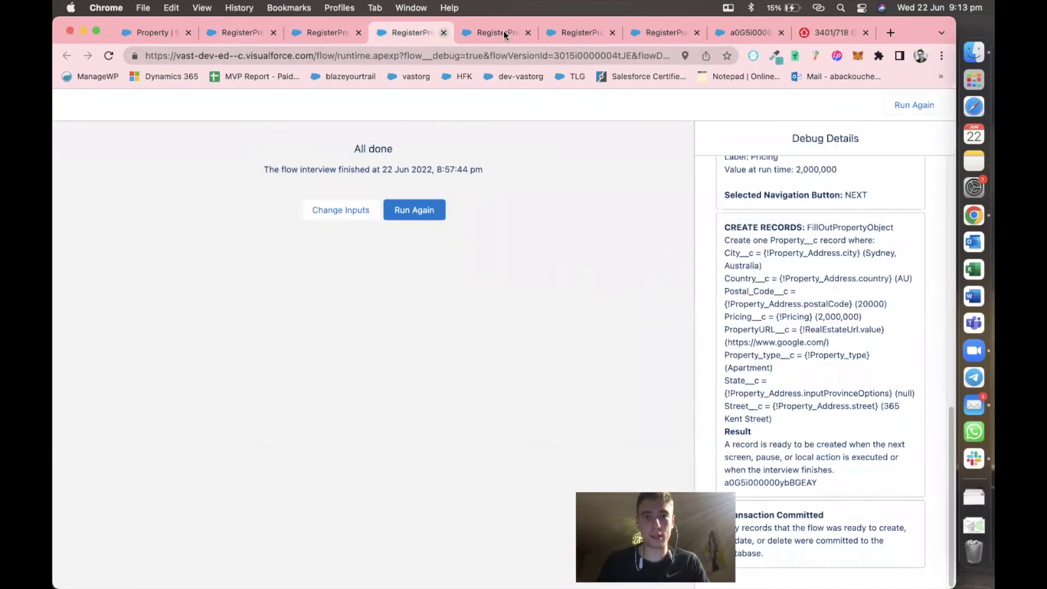
{"action": "left_click", "coordinate": [503, 31]}
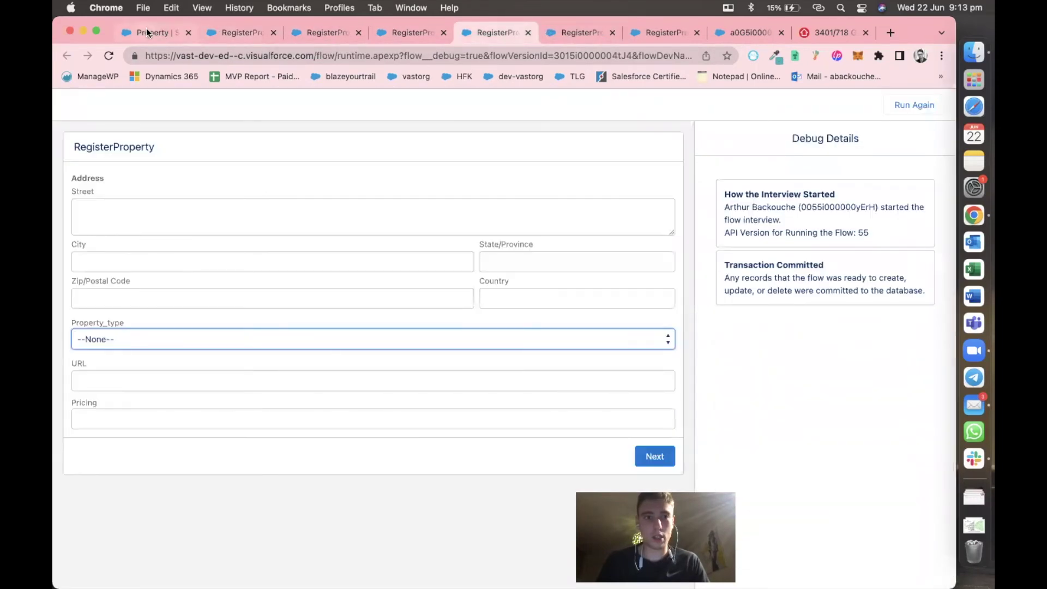
{"action": "left_click", "coordinate": [146, 30]}
{"action": "left_click", "coordinate": [645, 33]}
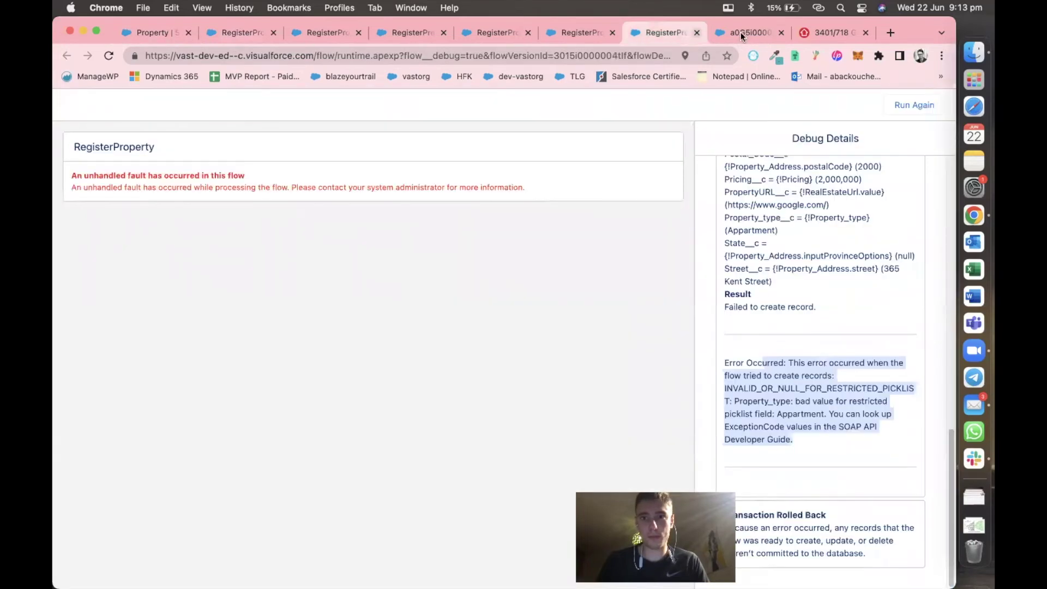
{"action": "left_click", "coordinate": [742, 35]}
{"action": "left_click", "coordinate": [573, 29]}
{"action": "left_click", "coordinate": [652, 35]}
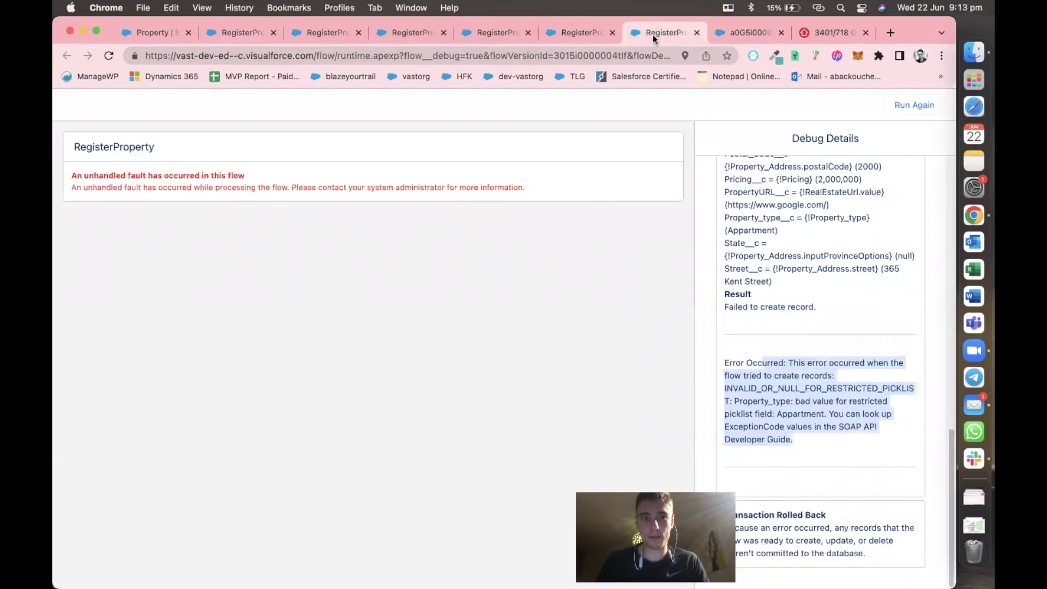
{"action": "left_click", "coordinate": [731, 31]}
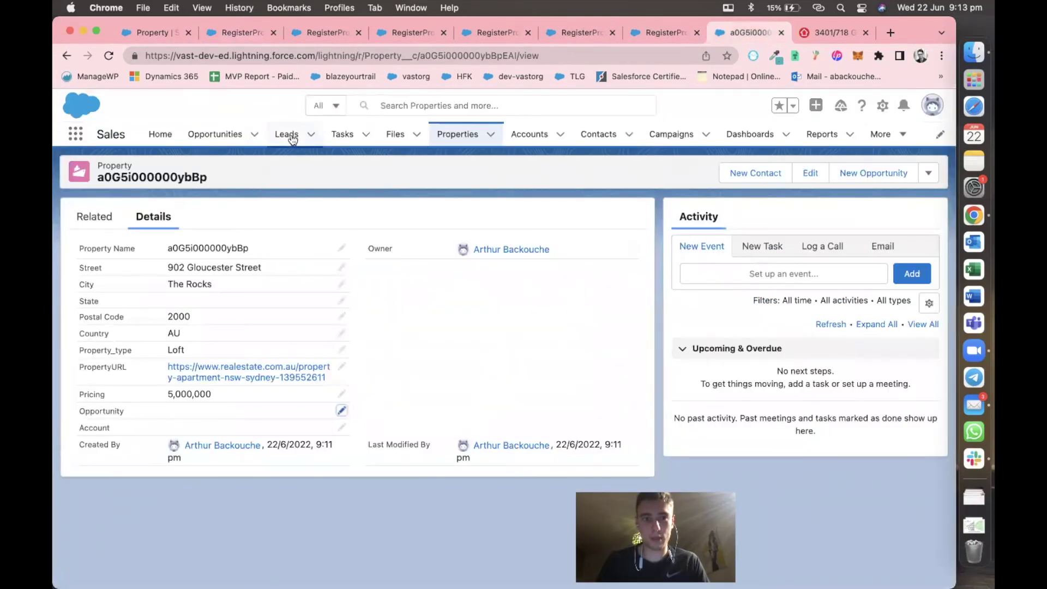
Open the Edge SLA opportunity's property form and set the account to Pyramid Construction Inc.
{"action": "left_click", "coordinate": [218, 135]}
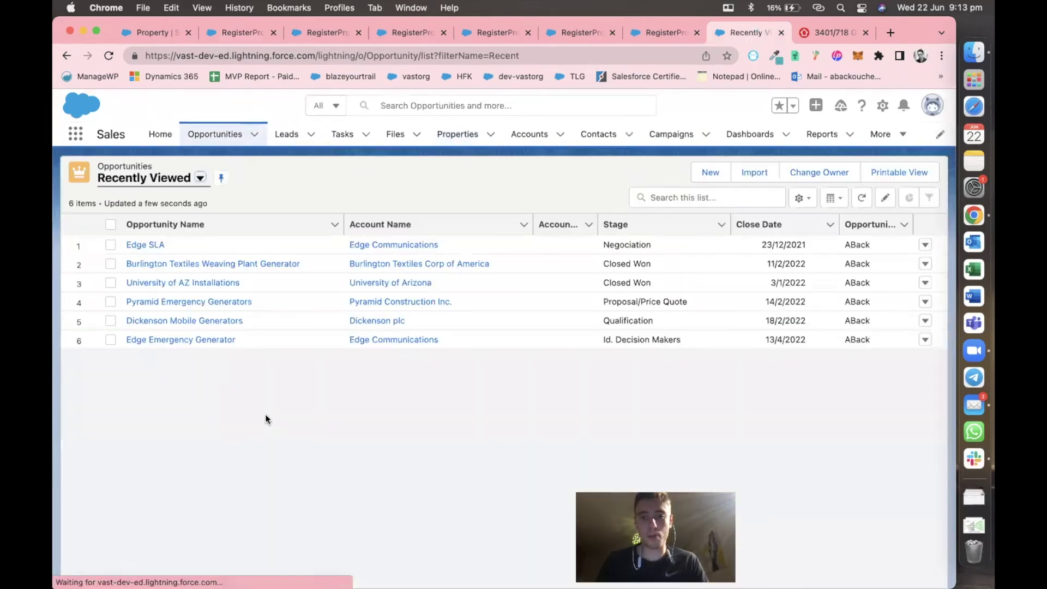
{"action": "left_click", "coordinate": [158, 247]}
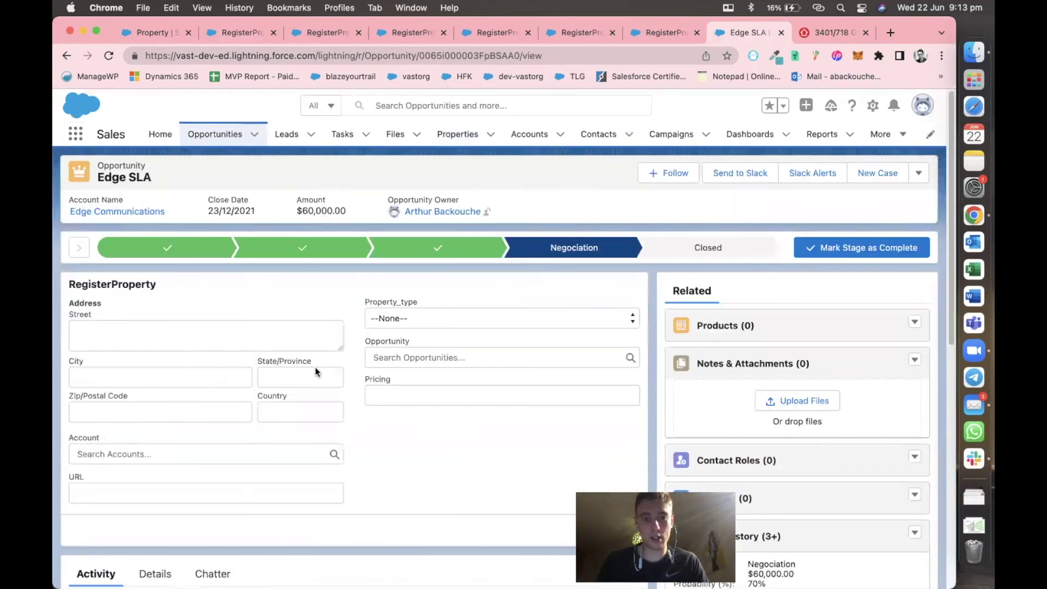
{"action": "left_click", "coordinate": [98, 449]}
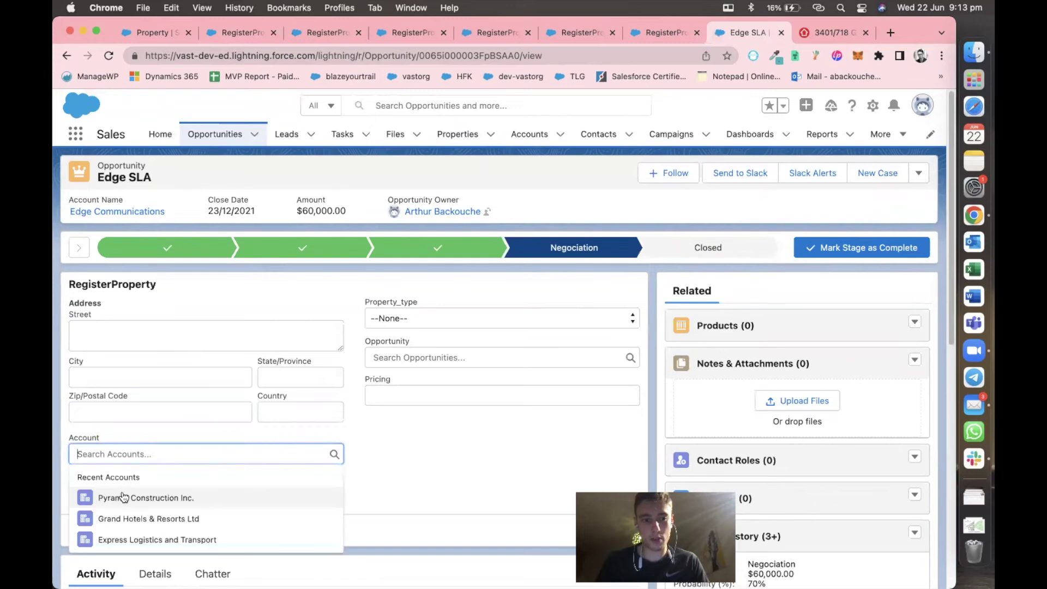
{"action": "left_click", "coordinate": [123, 497]}
{"action": "left_click", "coordinate": [393, 357]}
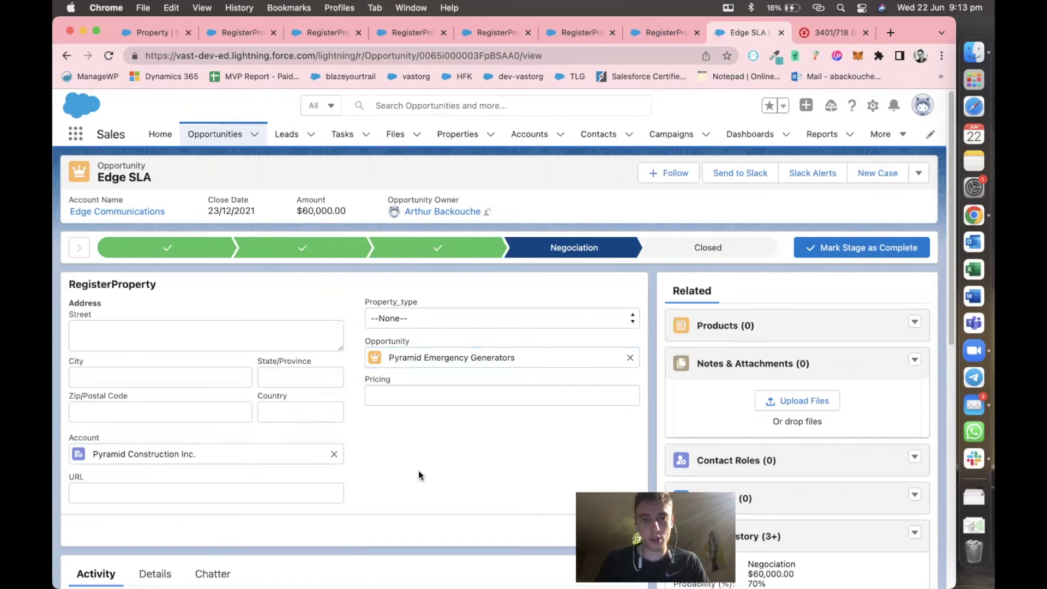
Fill in the autofilled street address, country AU, property type Loft and pricing 2,000,000.
{"action": "left_click", "coordinate": [207, 331]}
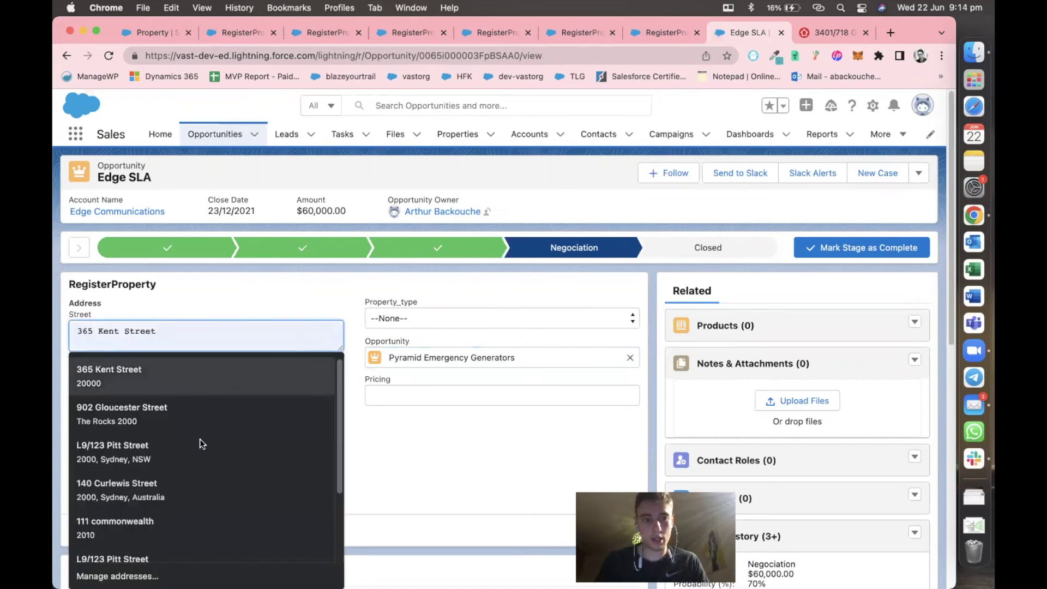
{"action": "left_click", "coordinate": [201, 480]}
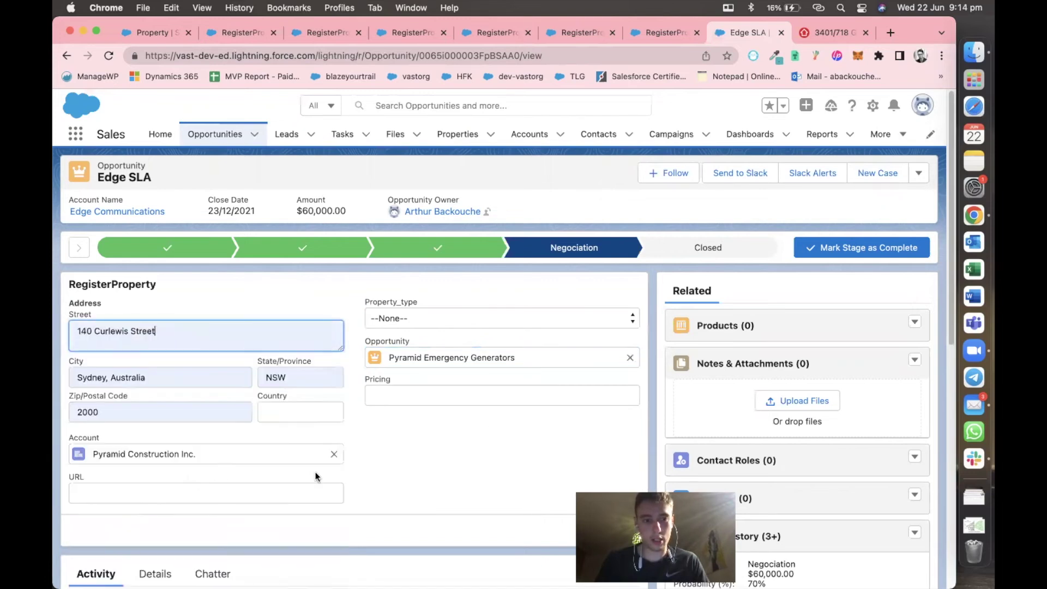
{"action": "left_click", "coordinate": [308, 410]}
{"action": "left_click", "coordinate": [313, 314]}
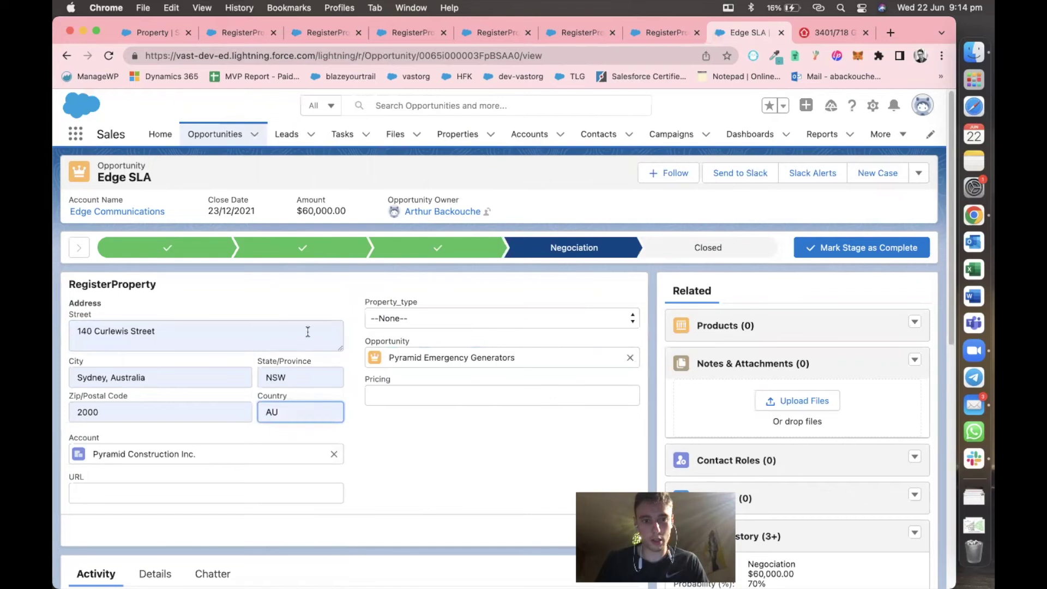
{"action": "left_click", "coordinate": [447, 327]}
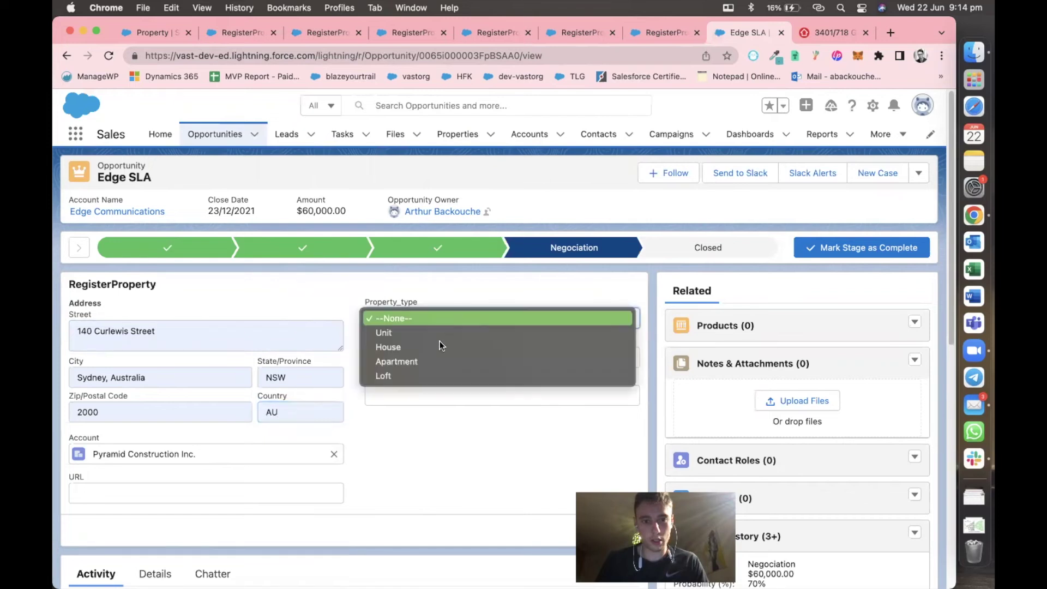
{"action": "left_click", "coordinate": [424, 374]}
{"action": "left_click", "coordinate": [411, 396]}
{"action": "left_click", "coordinate": [409, 423]}
{"action": "left_click", "coordinate": [274, 494]}
Paste the realestate.com.au listing URL, submit the form, and view all properties.
{"action": "left_click", "coordinate": [805, 33]}
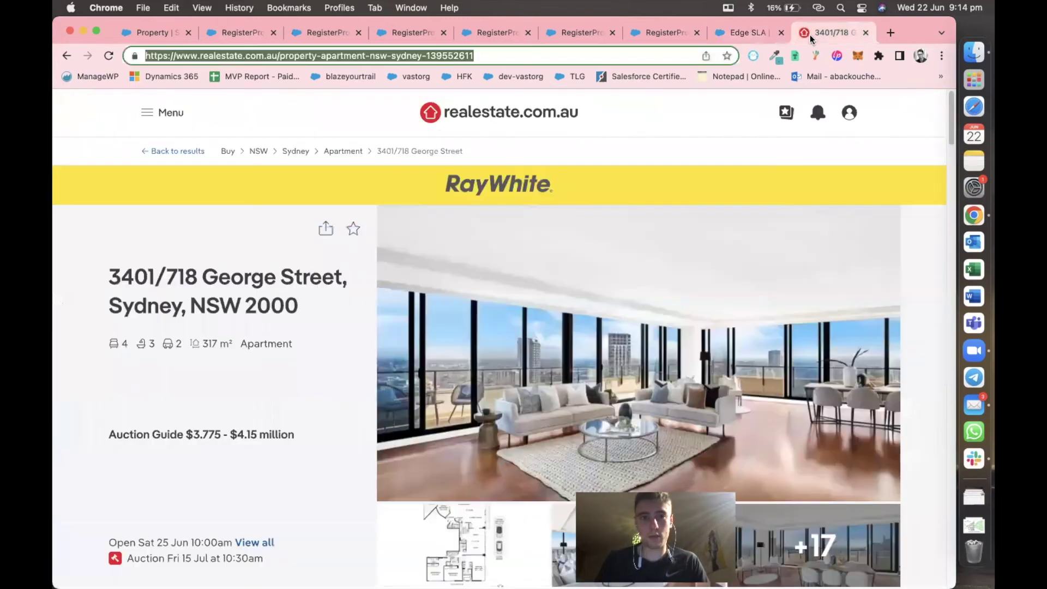
{"action": "key", "text": "super+c"}
{"action": "left_click", "coordinate": [753, 33]}
{"action": "key", "text": "super+v"}
{"action": "scroll", "coordinate": [551, 445], "scroll_direction": "down", "scroll_amount": 2}
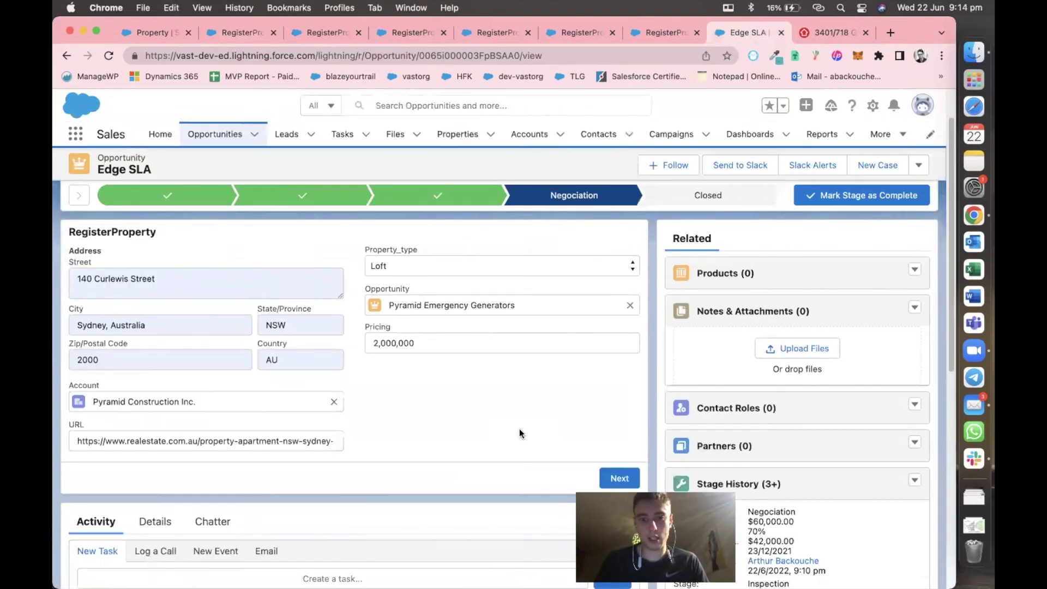
{"action": "left_click", "coordinate": [614, 476]}
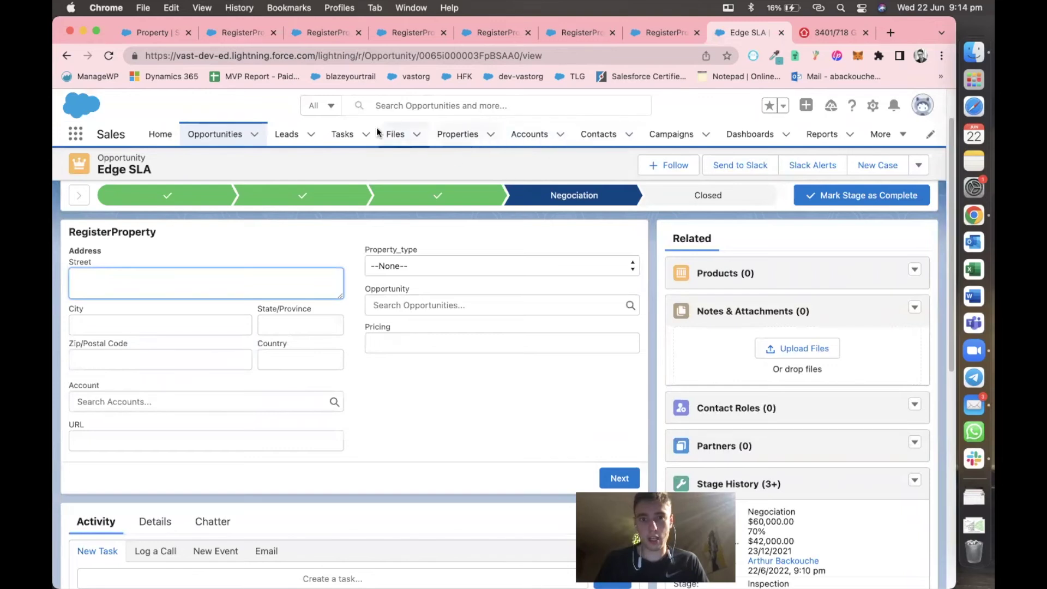
{"action": "left_click", "coordinate": [456, 134]}
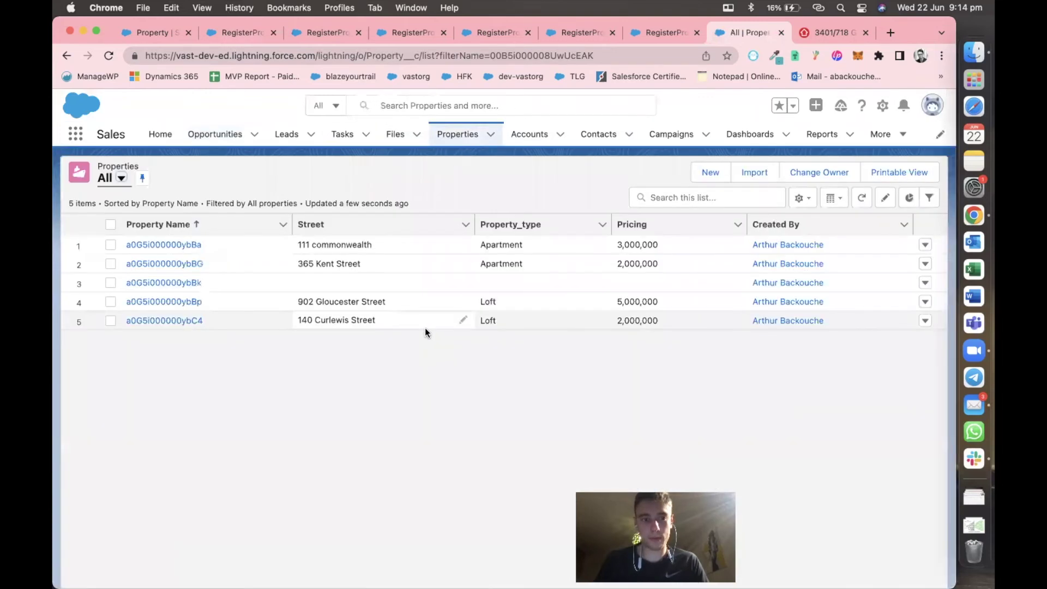
From the new Loft property, open its Pyramid Emergency Generators opportunity and Pyramid Construction account in new tabs.
{"action": "left_click", "coordinate": [191, 322]}
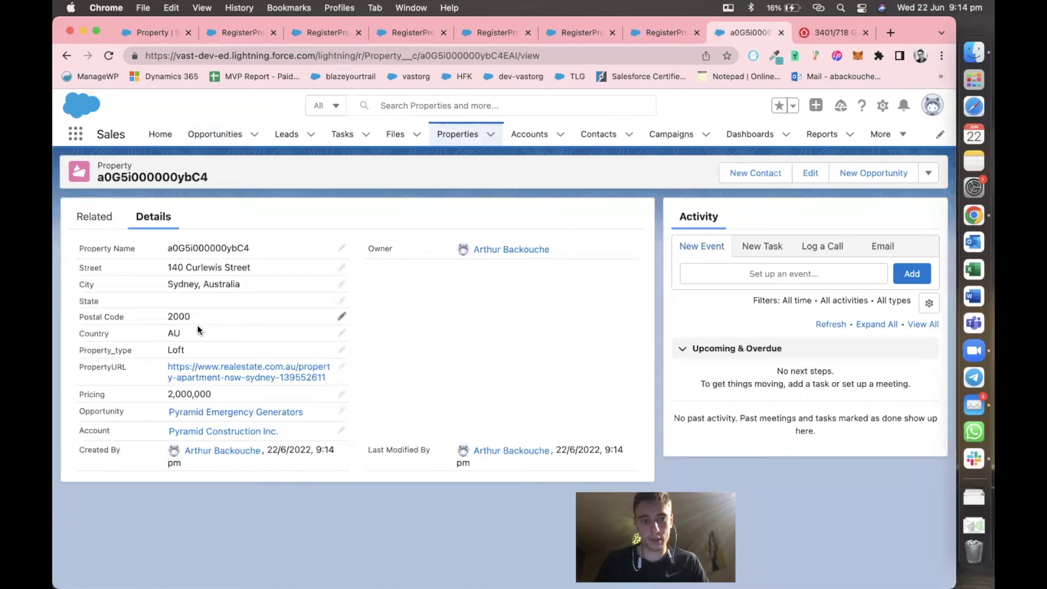
{"action": "mouse_move", "coordinate": [236, 417]}
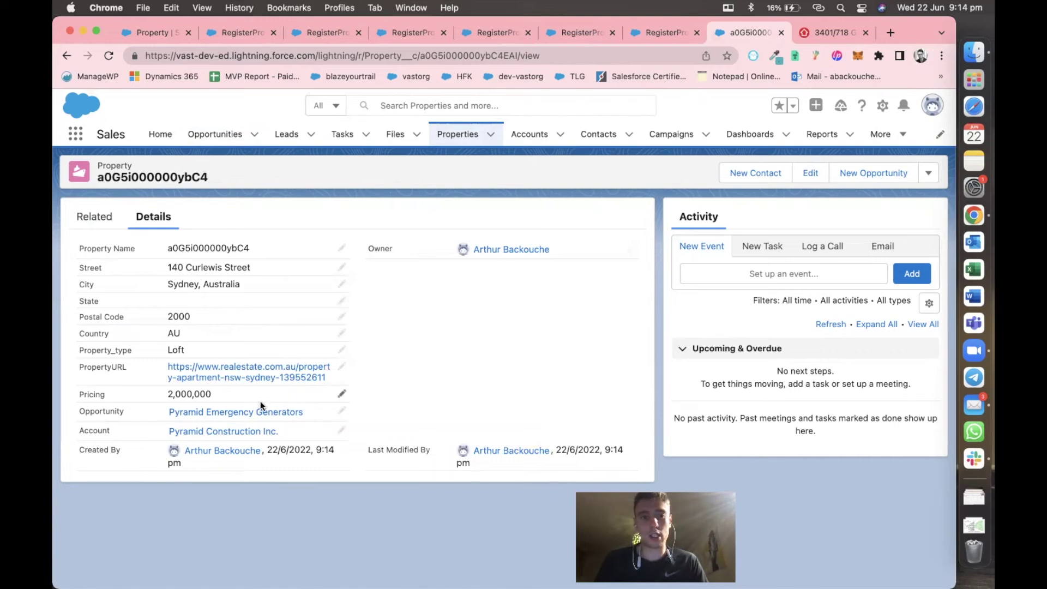
{"action": "right_click", "coordinate": [245, 412]}
{"action": "left_click", "coordinate": [274, 388]}
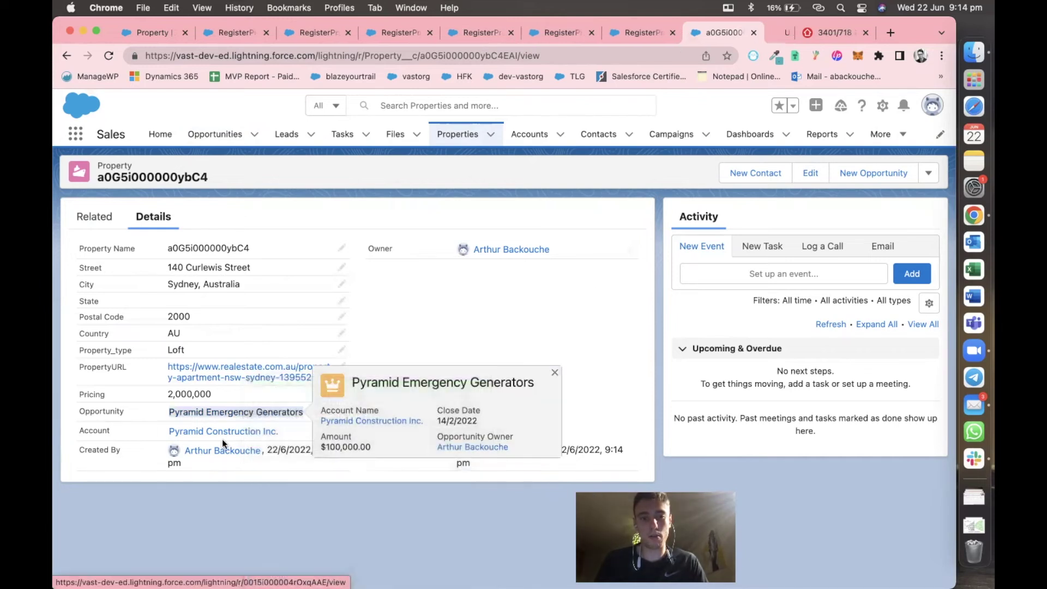
{"action": "right_click", "coordinate": [225, 435]}
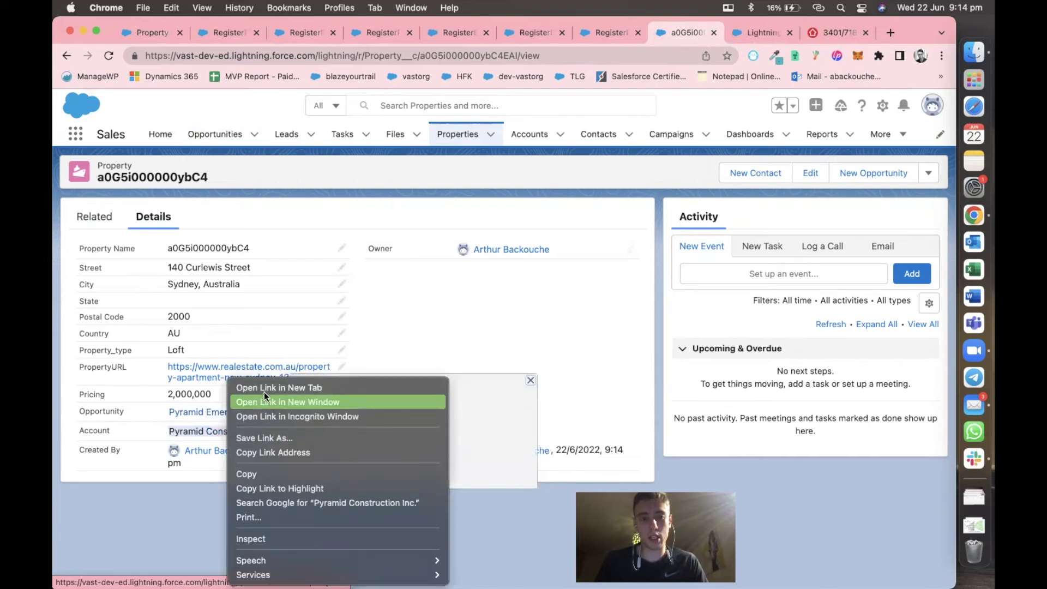
{"action": "left_click", "coordinate": [265, 388]}
{"action": "left_click", "coordinate": [689, 34]}
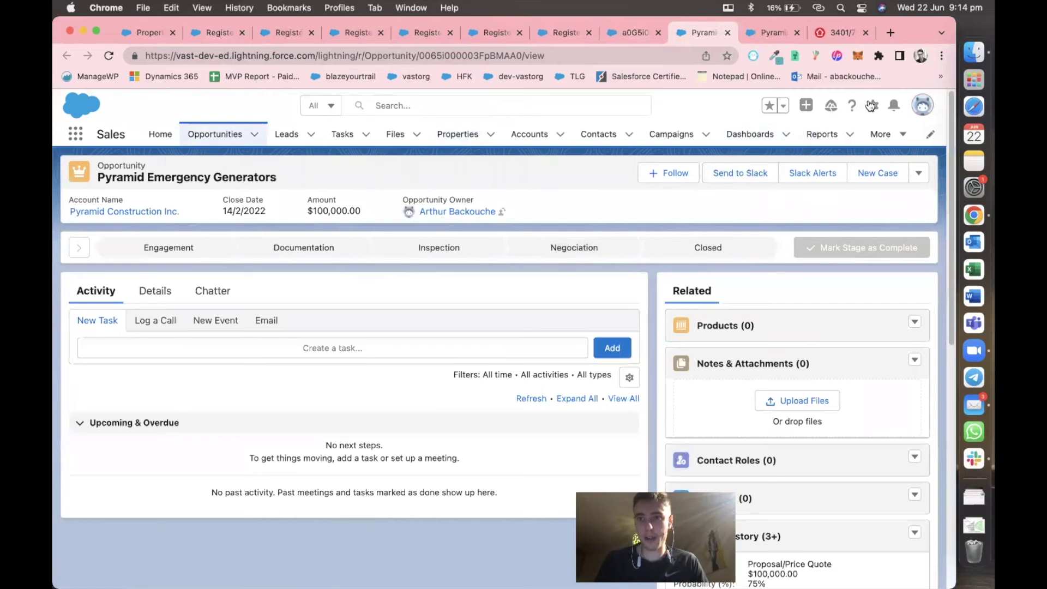
Edit the Opportunity record page and place a Related List - Single component in the right column.
{"action": "left_click", "coordinate": [872, 105]}
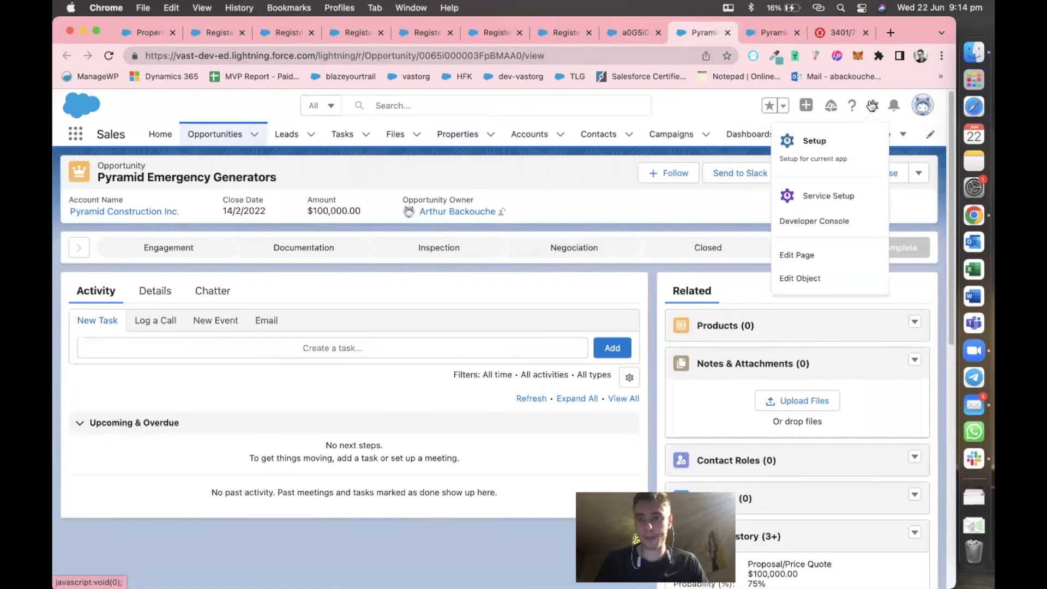
{"action": "left_click", "coordinate": [840, 260]}
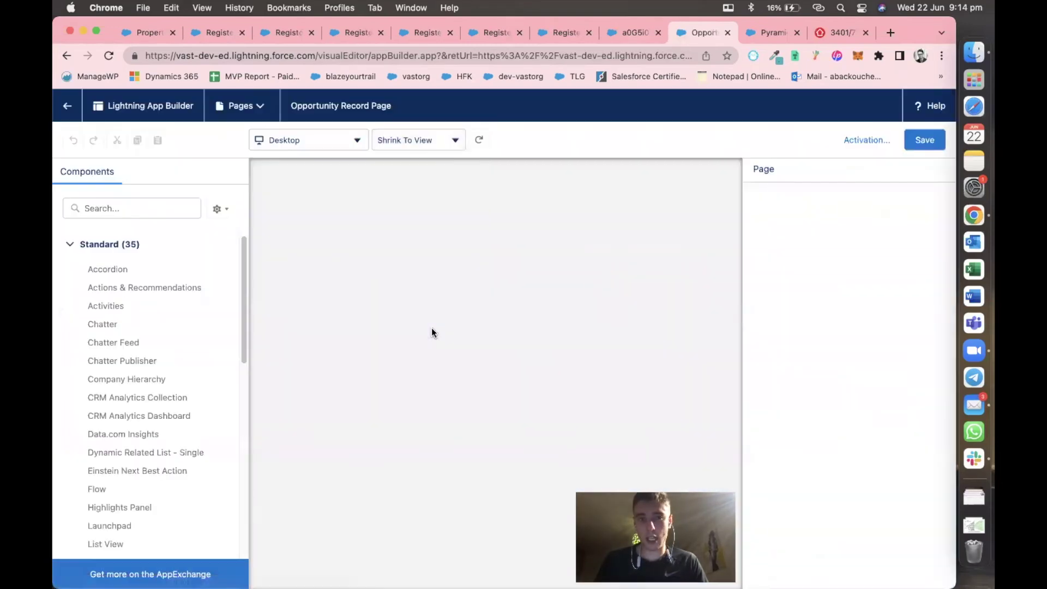
{"action": "left_click", "coordinate": [159, 209]}
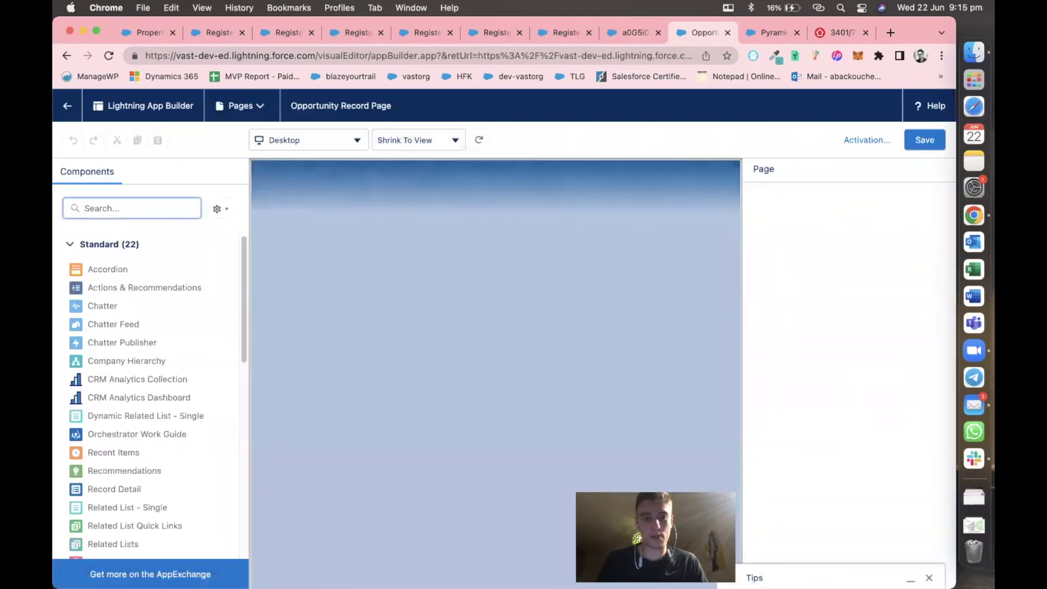
{"action": "type", "text": "rela"}
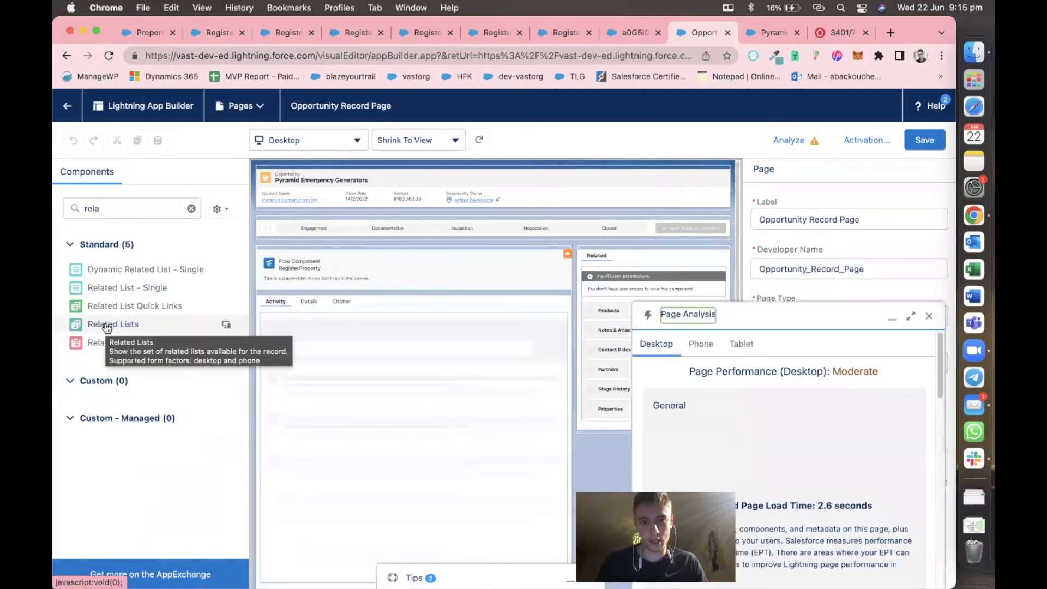
{"action": "left_click_drag", "start_coordinate": [107, 327], "coordinate": [601, 248]}
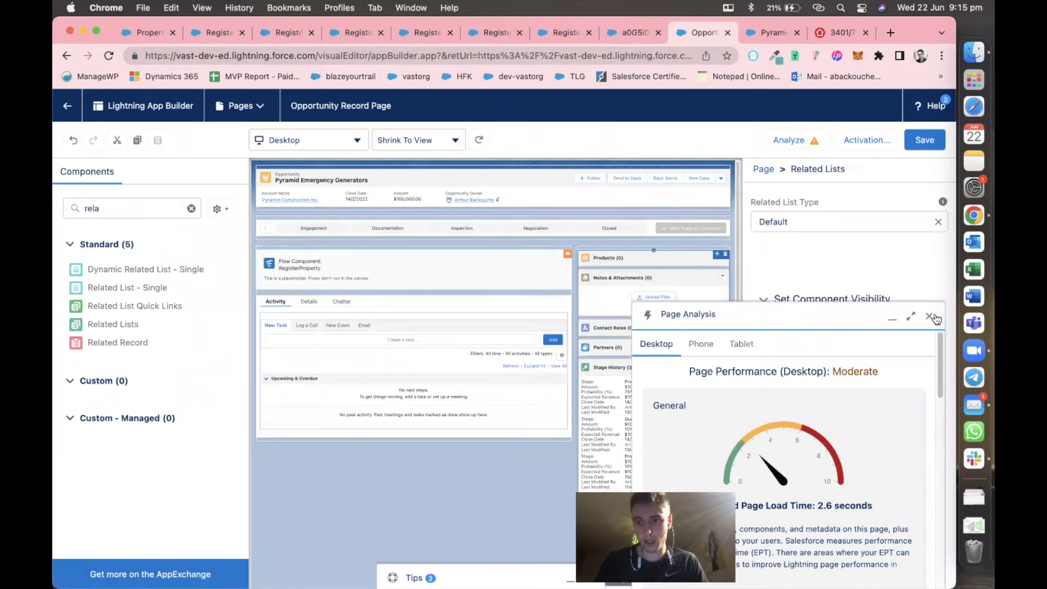
{"action": "left_click", "coordinate": [929, 316]}
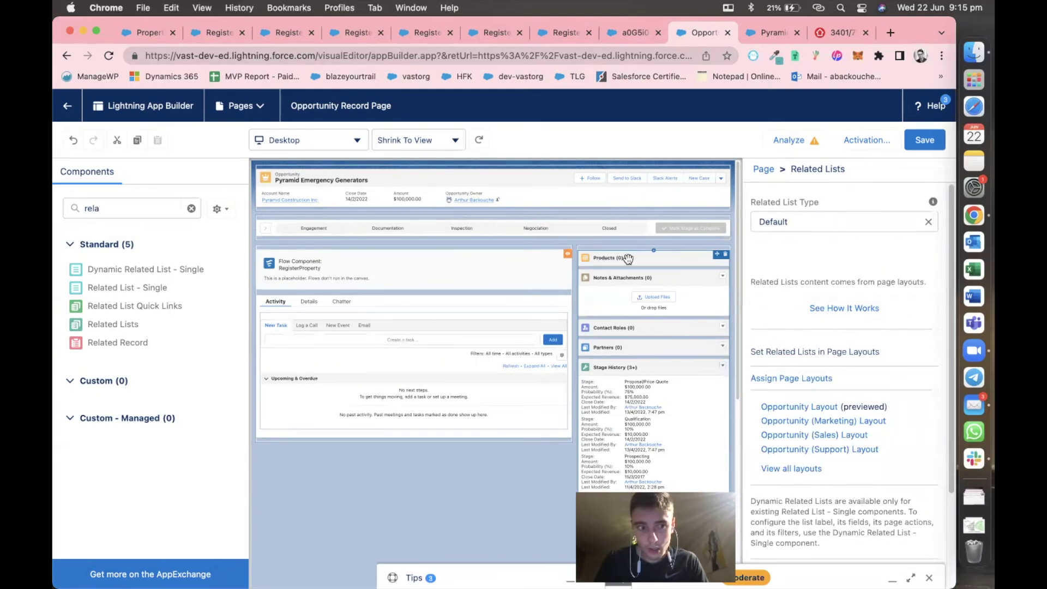
{"action": "left_click_drag", "start_coordinate": [137, 288], "coordinate": [579, 244]}
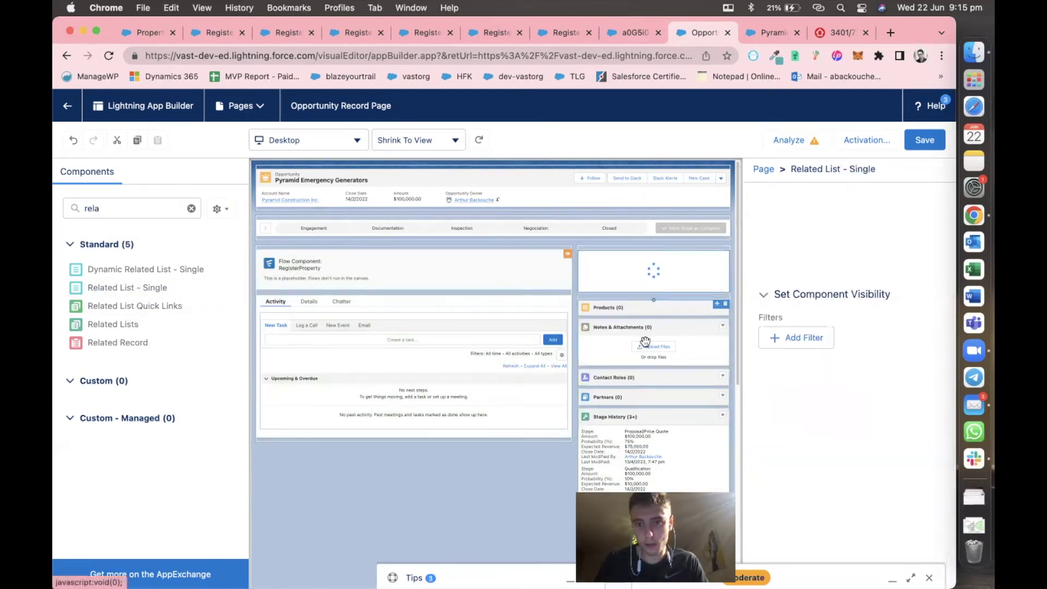
{"action": "left_click", "coordinate": [725, 305]}
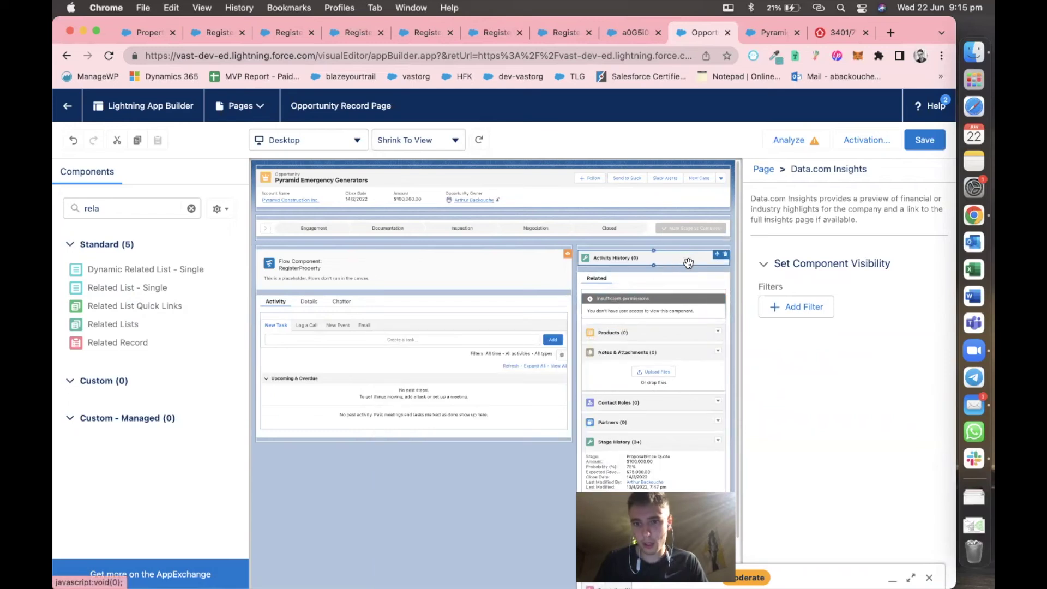
{"action": "left_click", "coordinate": [725, 255]}
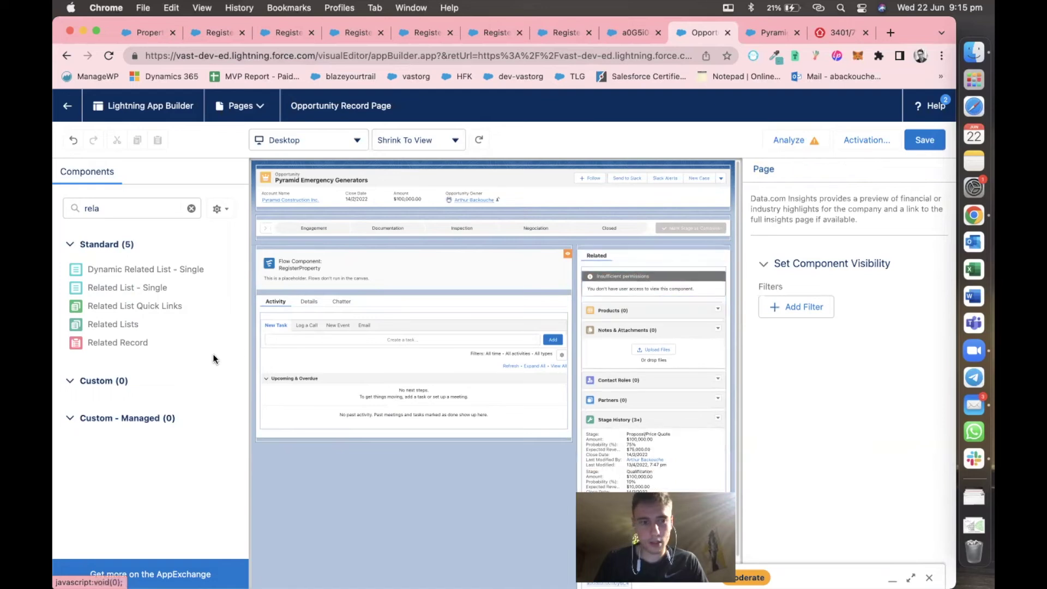
{"action": "left_click_drag", "start_coordinate": [121, 288], "coordinate": [640, 251]}
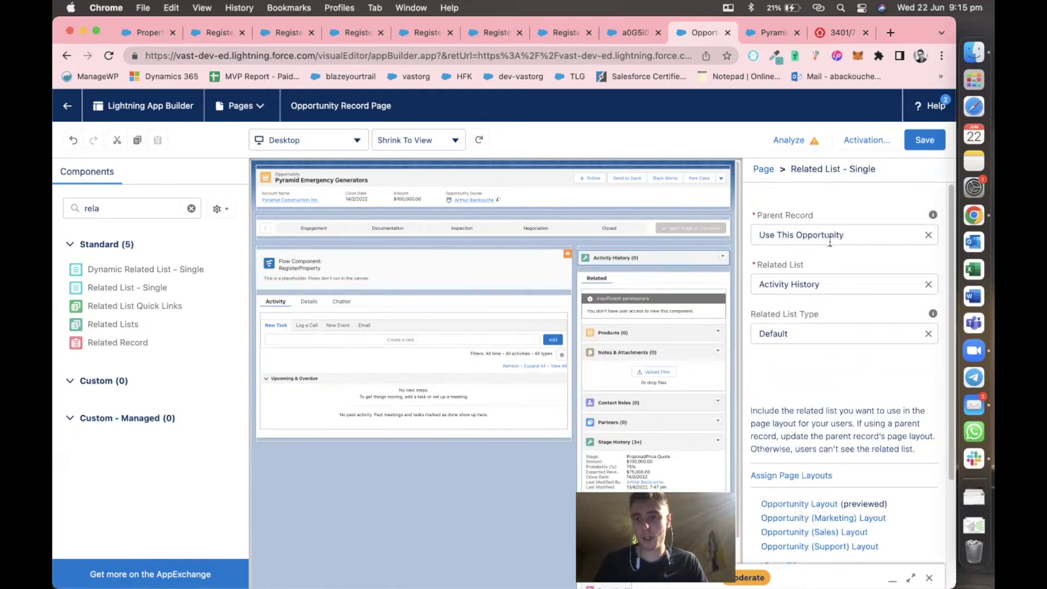
Make the related list show Properties and return to the Pyramid Construction account.
{"action": "left_click", "coordinate": [929, 285]}
{"action": "scroll", "coordinate": [860, 374], "scroll_direction": "down", "scroll_amount": 3}
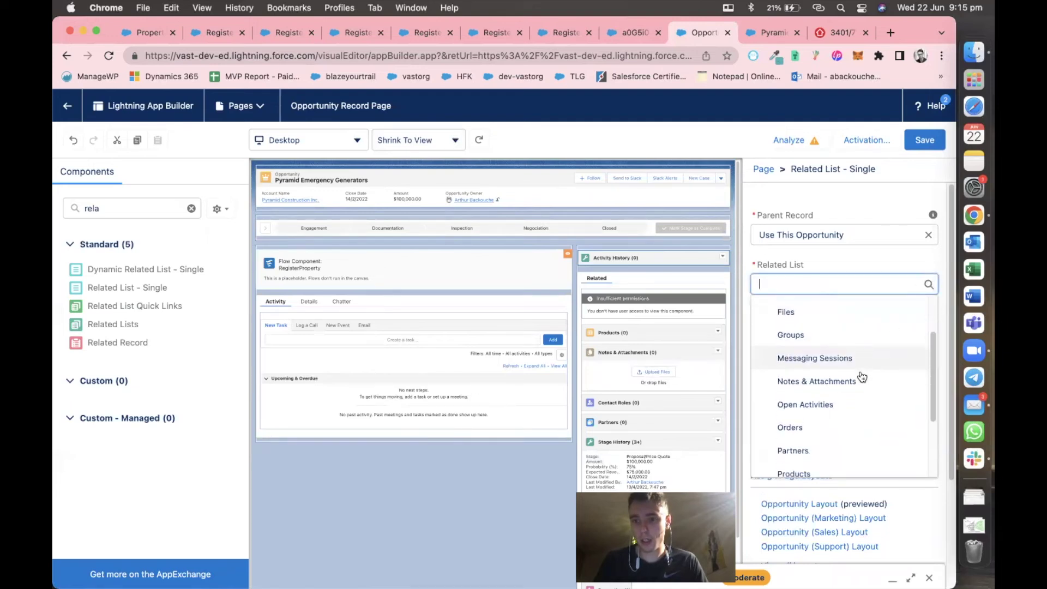
{"action": "scroll", "coordinate": [861, 374], "scroll_direction": "down", "scroll_amount": 2}
{"action": "left_click", "coordinate": [829, 458]}
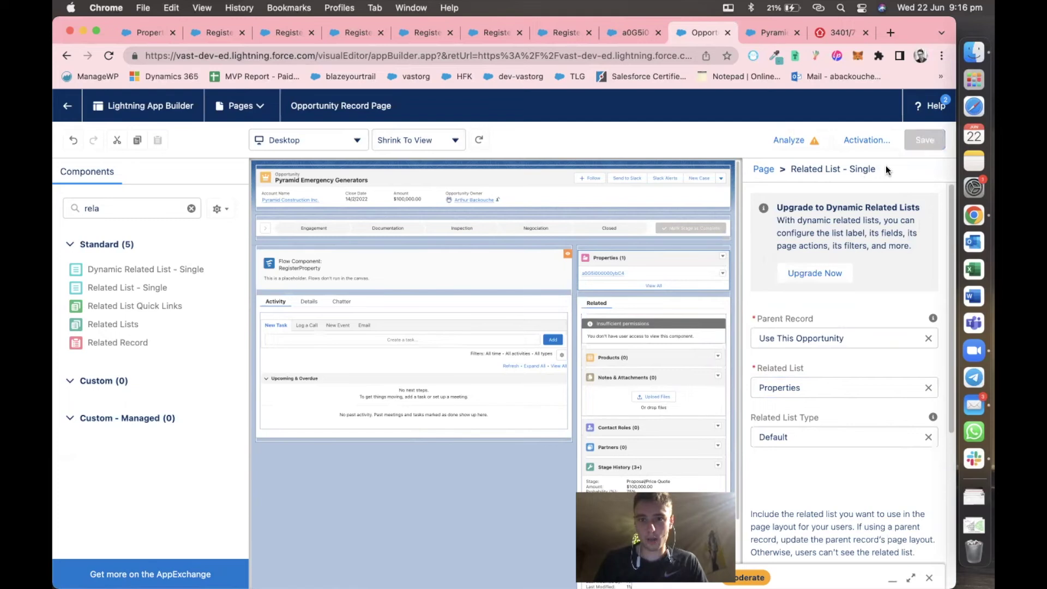
{"action": "left_click", "coordinate": [728, 33]}
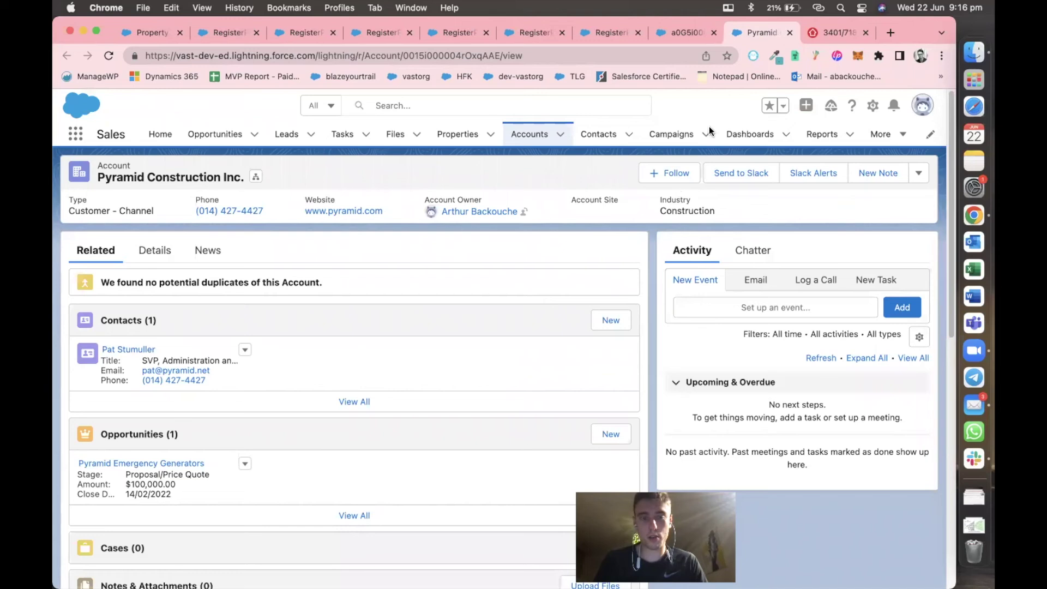
Edit the Account record page and add a Related List - Single to the sidebar.
{"action": "left_click", "coordinate": [873, 105]}
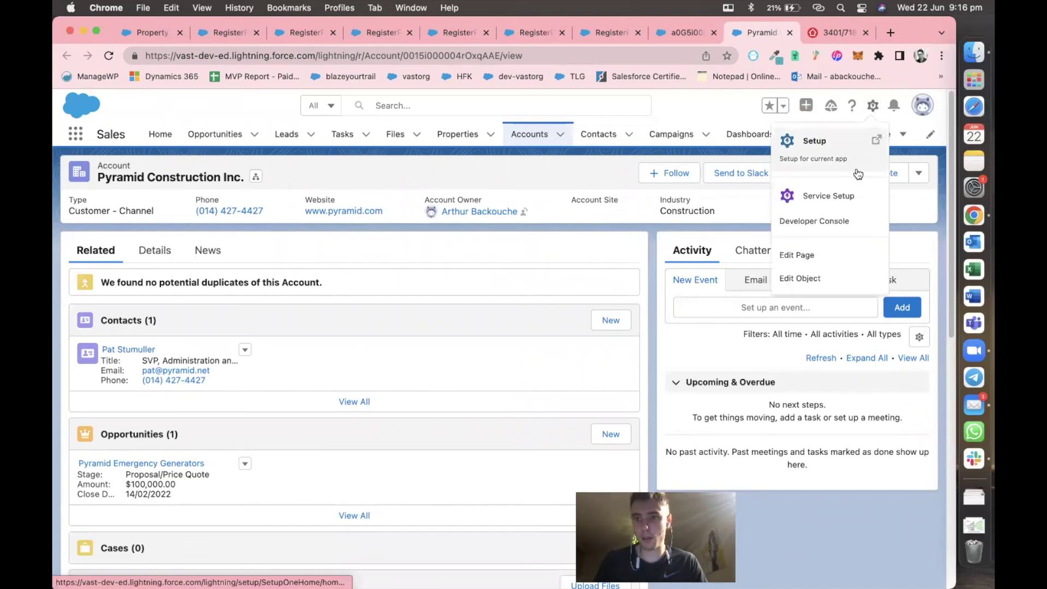
{"action": "left_click", "coordinate": [817, 254]}
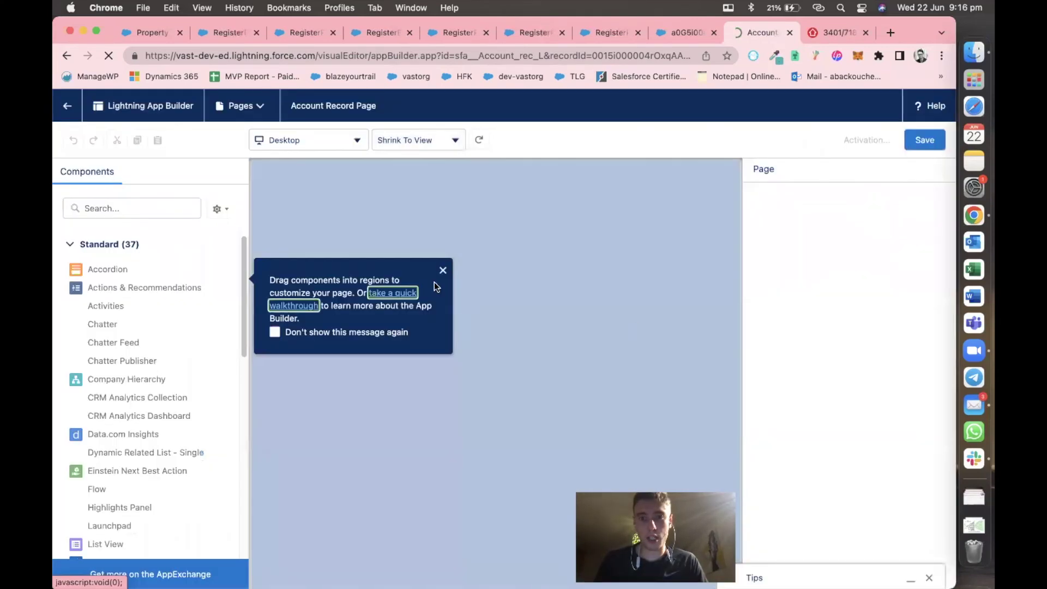
{"action": "left_click", "coordinate": [443, 270]}
{"action": "scroll", "coordinate": [151, 345], "scroll_direction": "down", "scroll_amount": 1}
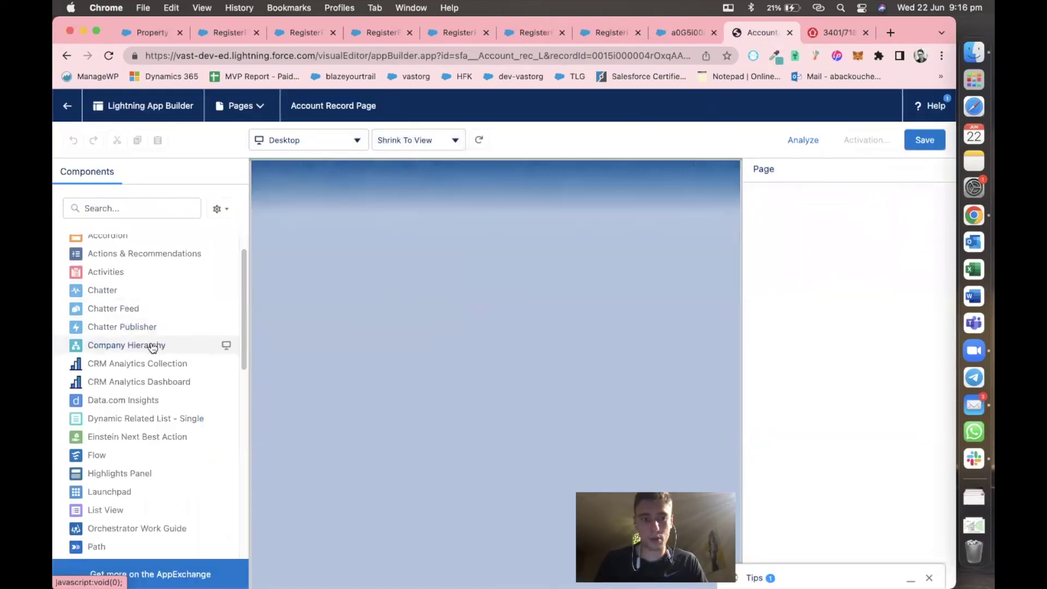
{"action": "scroll", "coordinate": [150, 346], "scroll_direction": "up", "scroll_amount": 1}
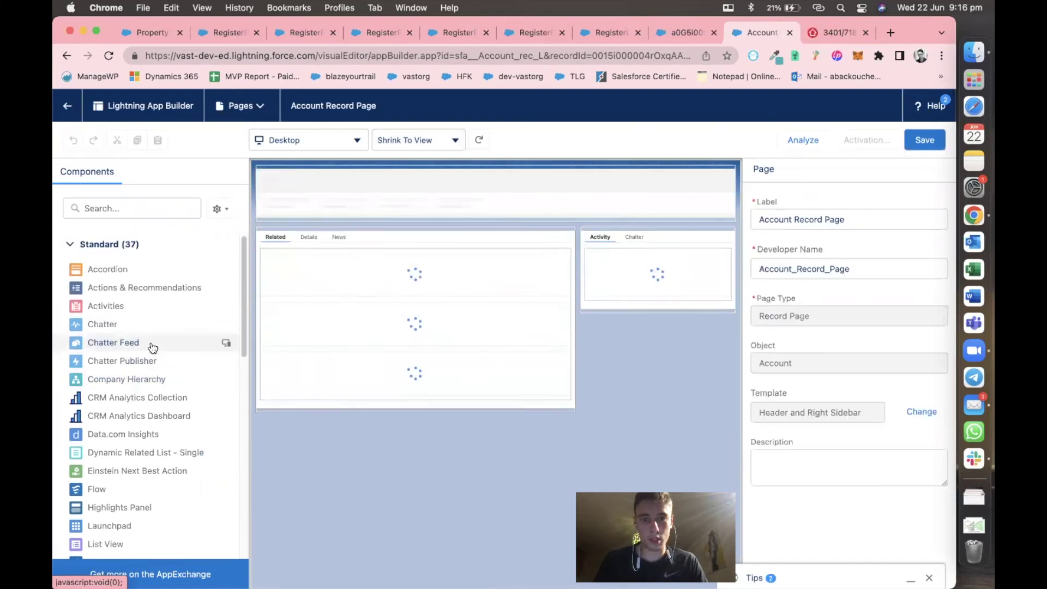
{"action": "scroll", "coordinate": [145, 338], "scroll_direction": "down", "scroll_amount": 2}
{"action": "scroll", "coordinate": [146, 345], "scroll_direction": "down", "scroll_amount": 7}
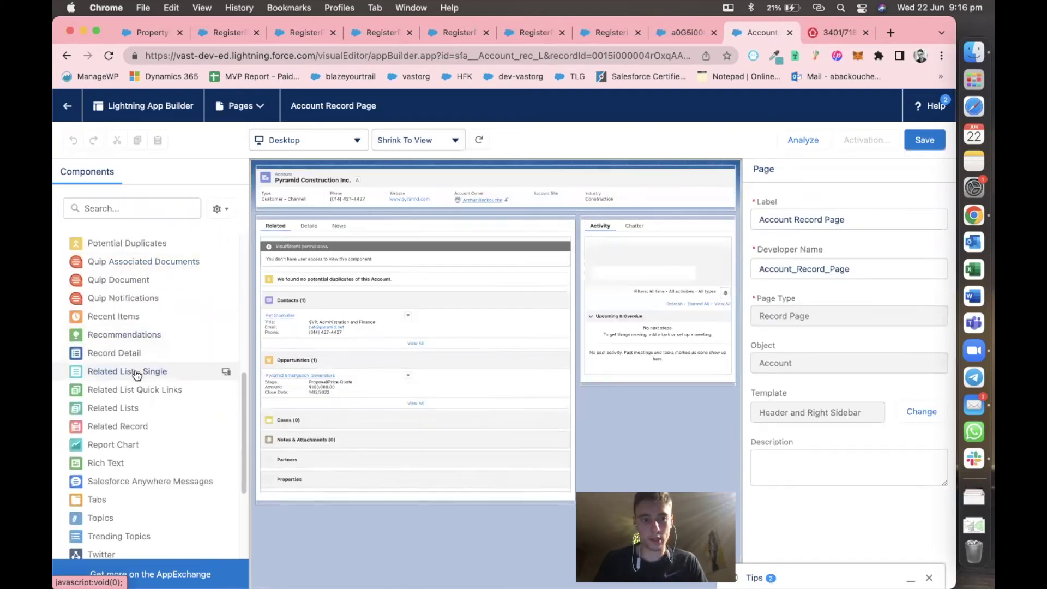
{"action": "left_click_drag", "start_coordinate": [141, 372], "coordinate": [604, 224]}
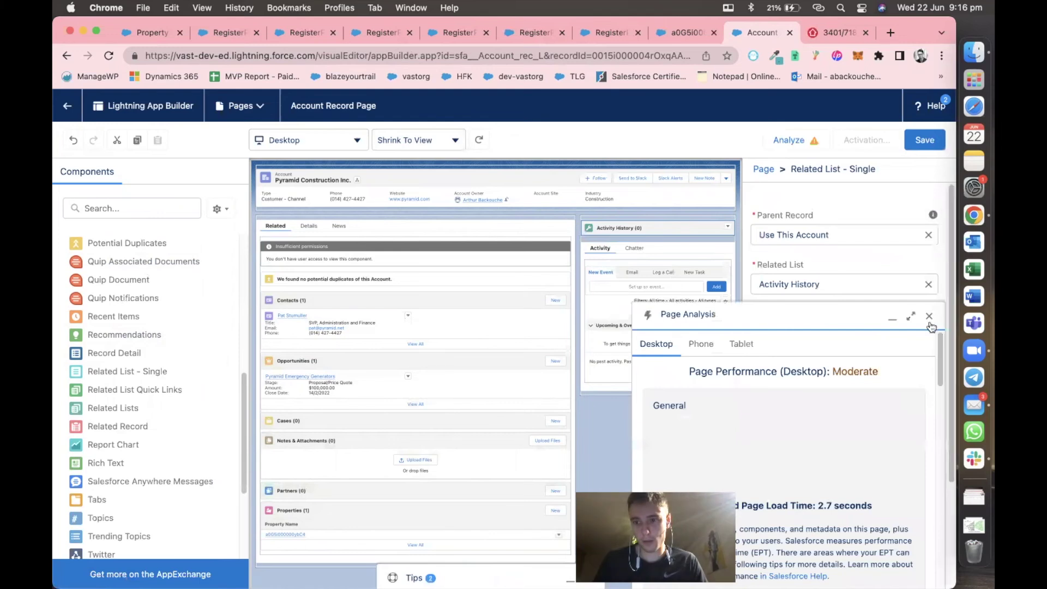
{"action": "left_click", "coordinate": [930, 316]}
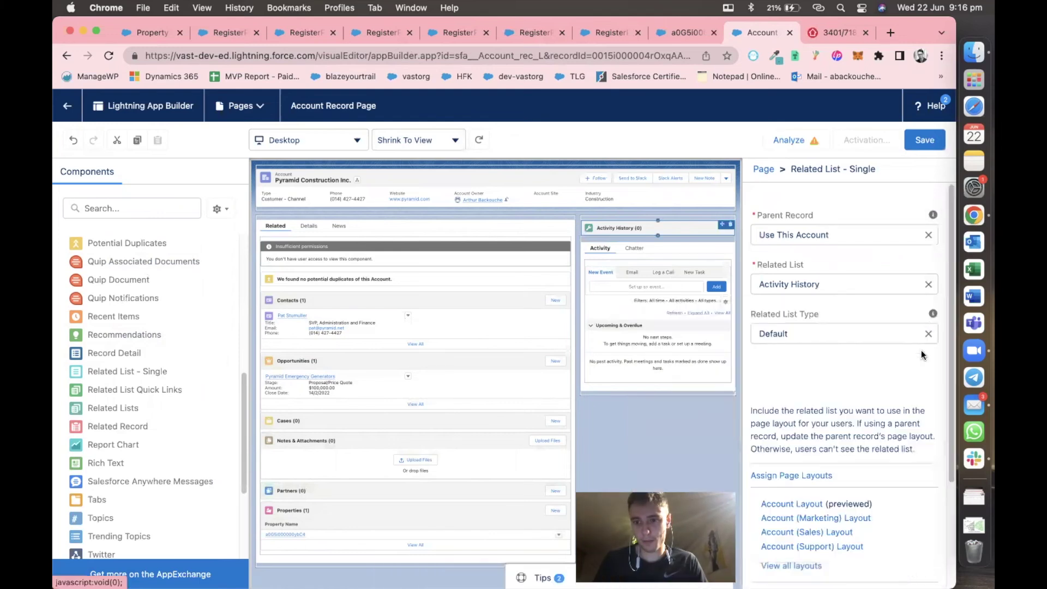
Set the related list to Properties with the Default type and save the page.
{"action": "left_click", "coordinate": [927, 284]}
{"action": "scroll", "coordinate": [860, 386], "scroll_direction": "down", "scroll_amount": 10}
{"action": "scroll", "coordinate": [864, 416], "scroll_direction": "up", "scroll_amount": 1}
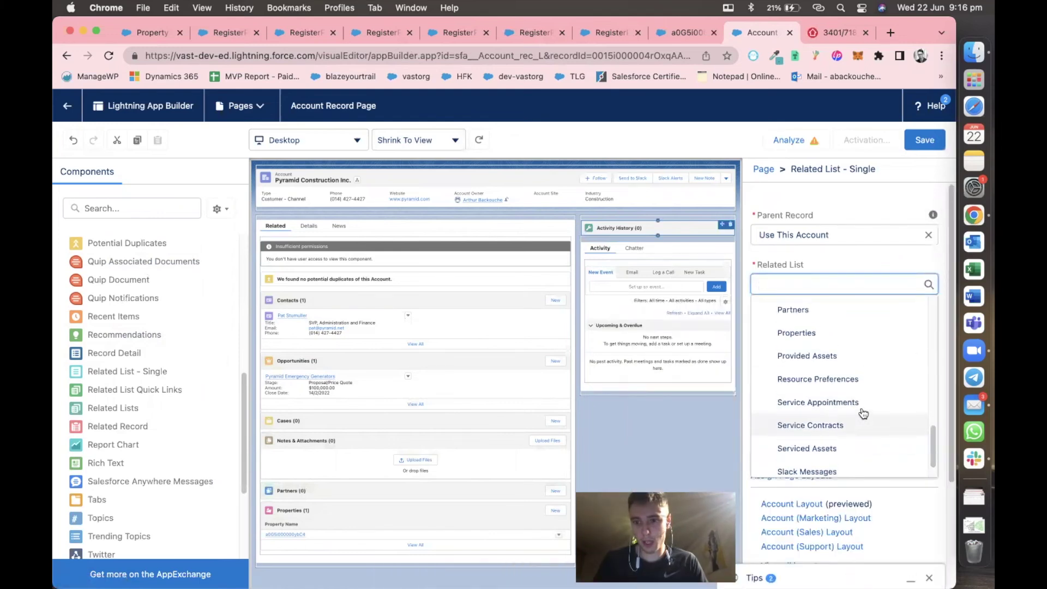
{"action": "left_click", "coordinate": [865, 334]}
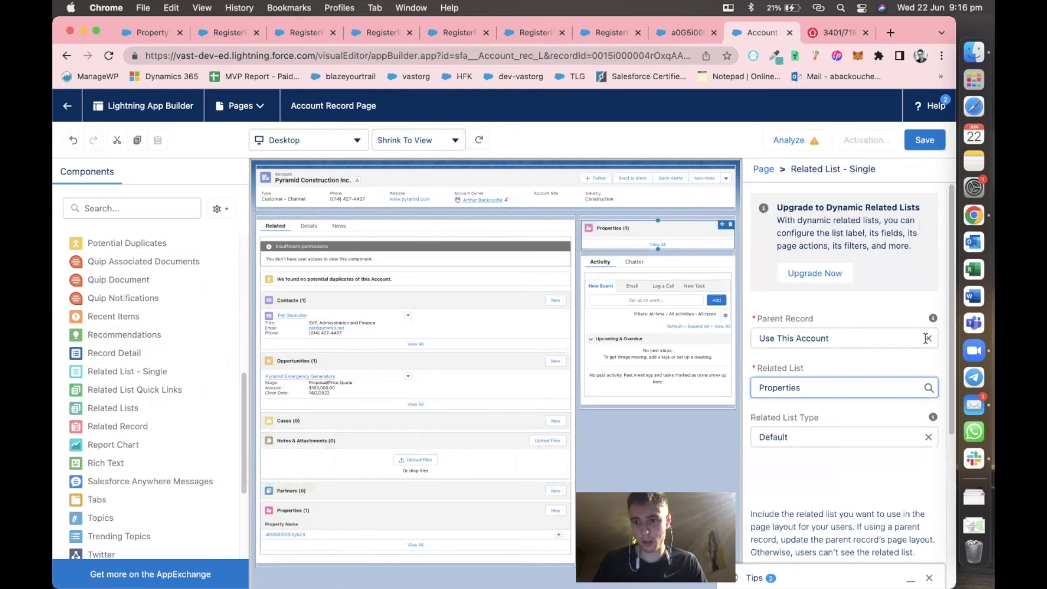
{"action": "left_click", "coordinate": [863, 443]}
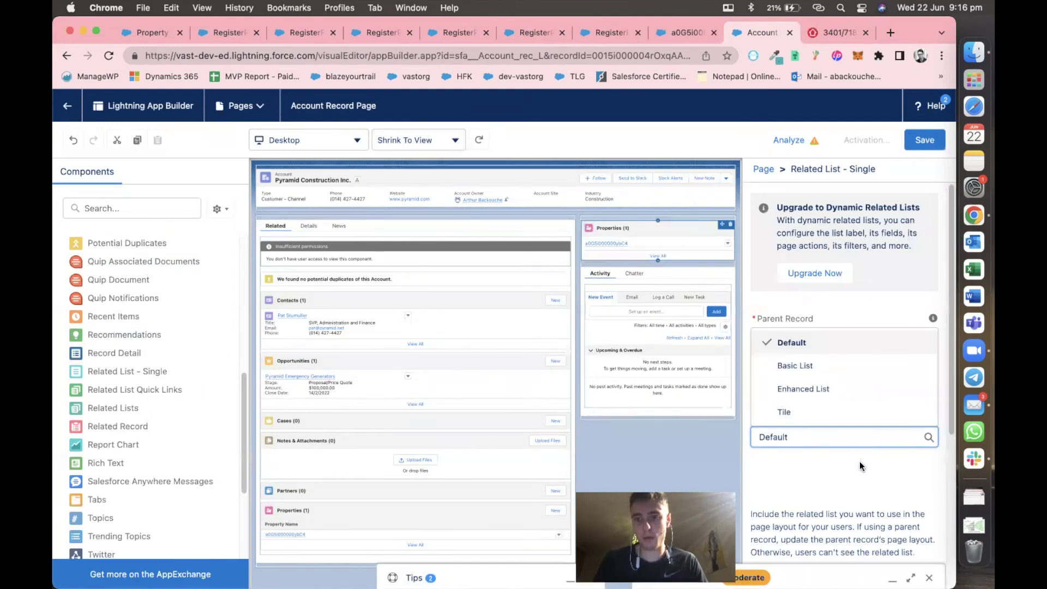
{"action": "left_click", "coordinate": [859, 463]}
{"action": "left_click", "coordinate": [918, 142]}
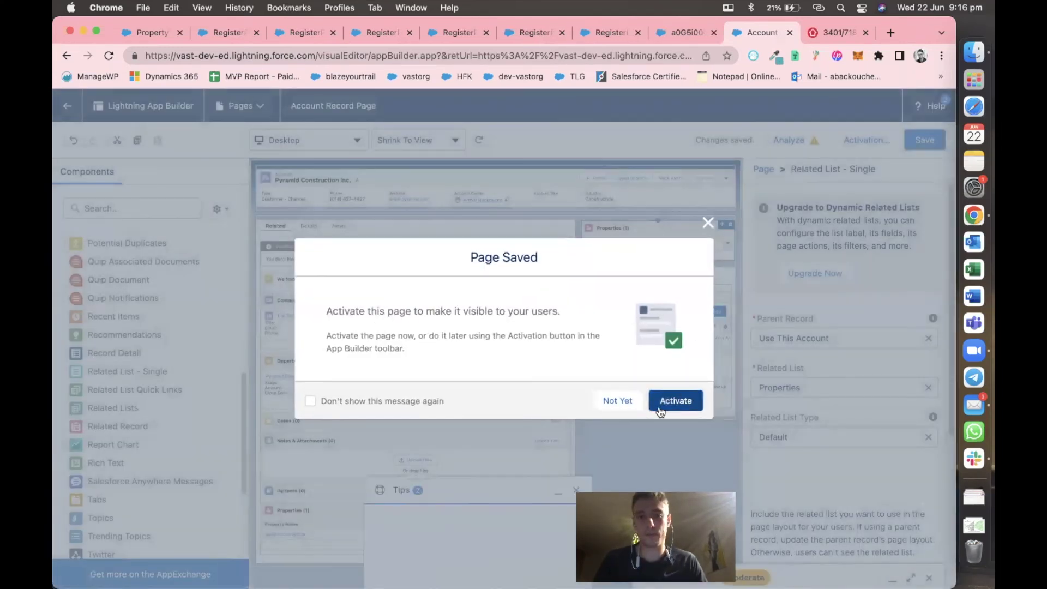
Activate the page as org default for desktop and phone and save.
{"action": "left_click", "coordinate": [661, 410]}
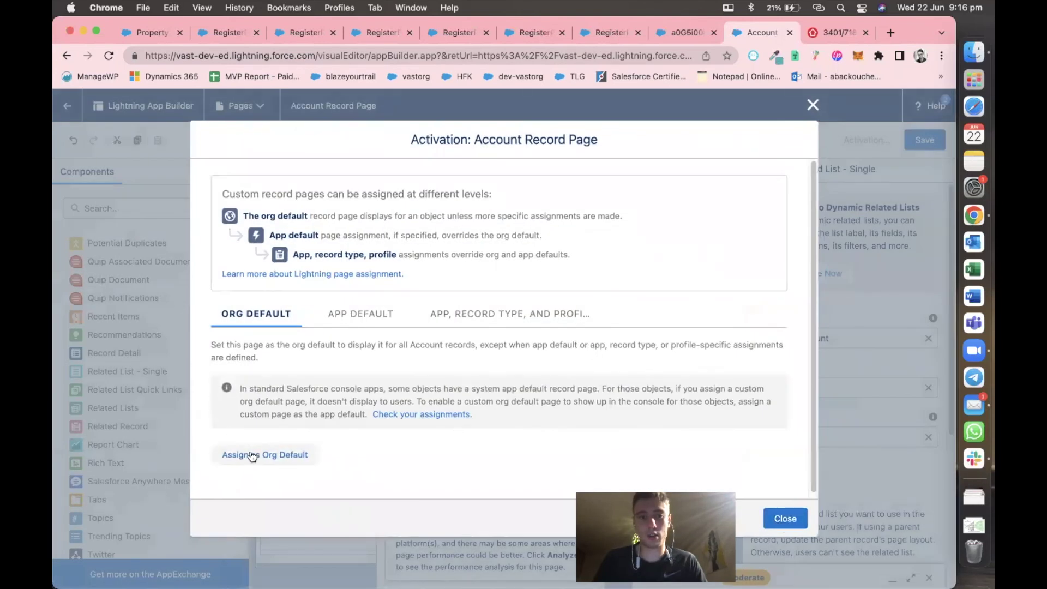
{"action": "left_click", "coordinate": [267, 455]}
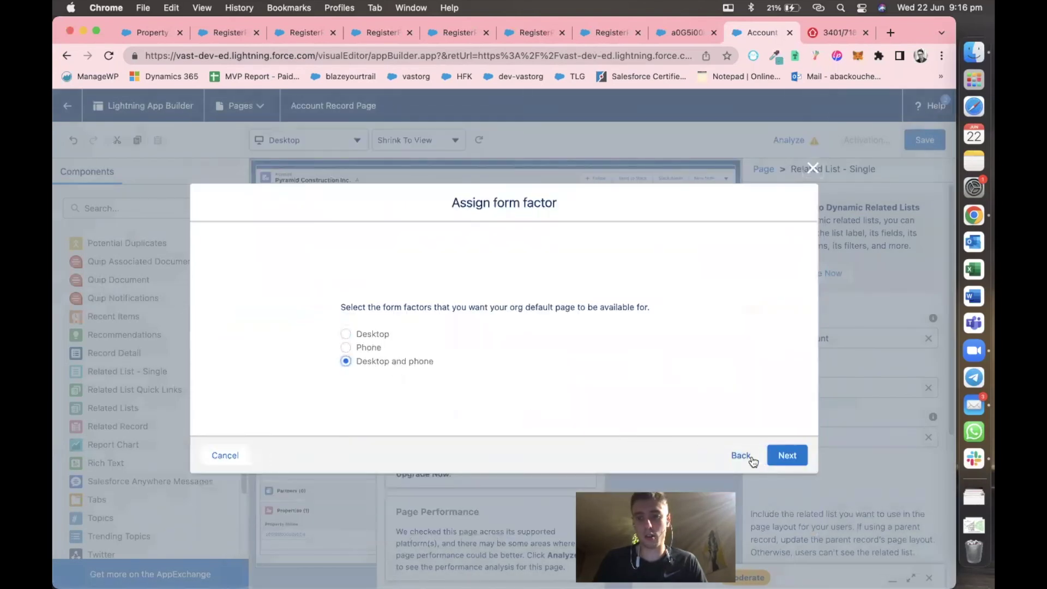
{"action": "left_click", "coordinate": [785, 455]}
{"action": "left_click", "coordinate": [787, 428]}
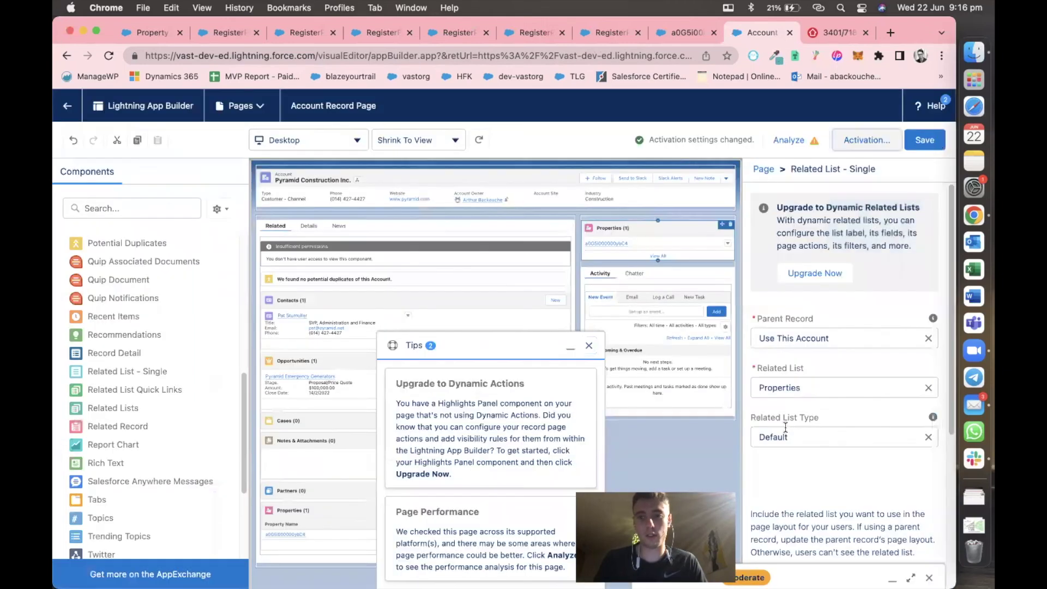
{"action": "left_click", "coordinate": [920, 140]}
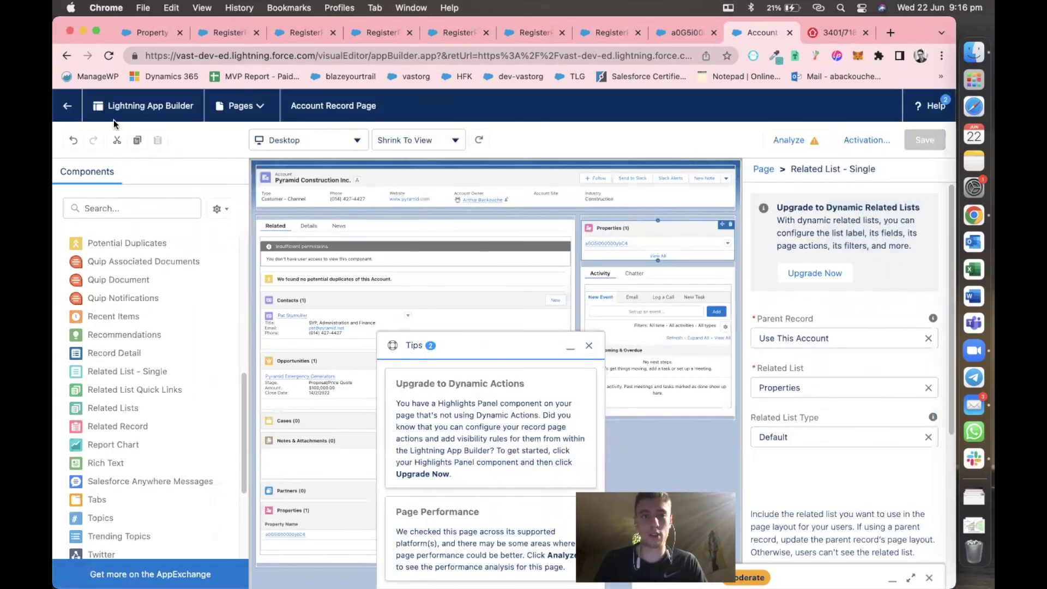
Back on the account, open the new property from its Properties list, then its Pyramid Emergency Generators opportunity.
{"action": "left_click", "coordinate": [68, 109]}
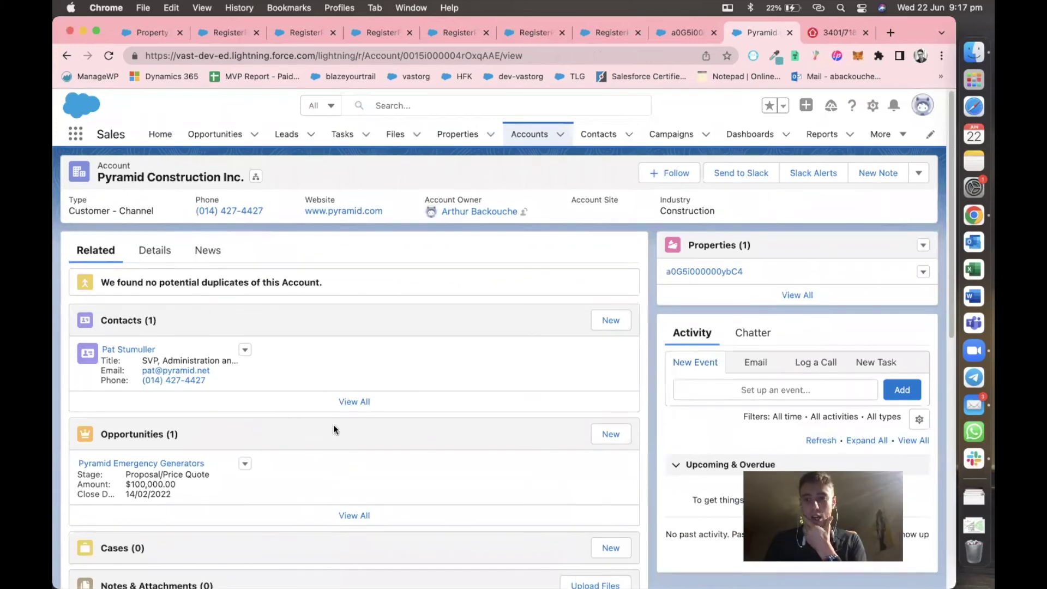
{"action": "mouse_move", "coordinate": [708, 270]}
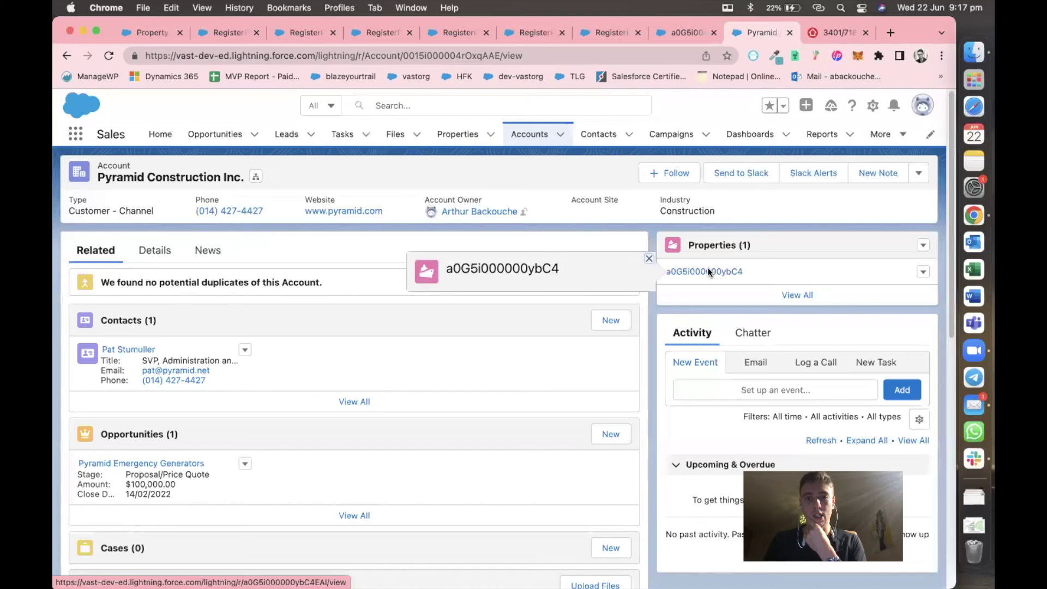
{"action": "left_click", "coordinate": [708, 271]}
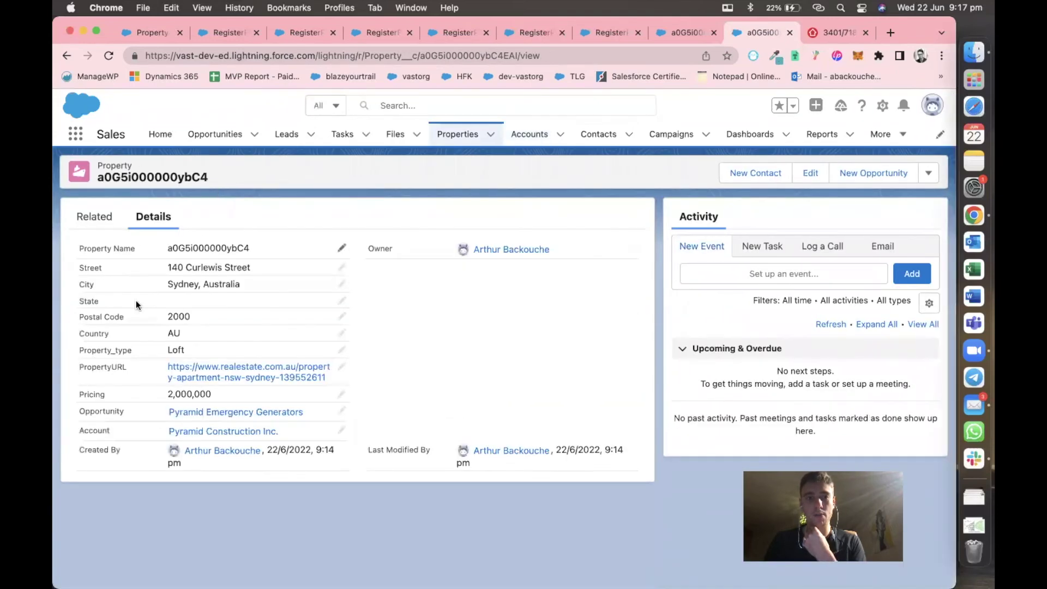
{"action": "left_click", "coordinate": [205, 412]}
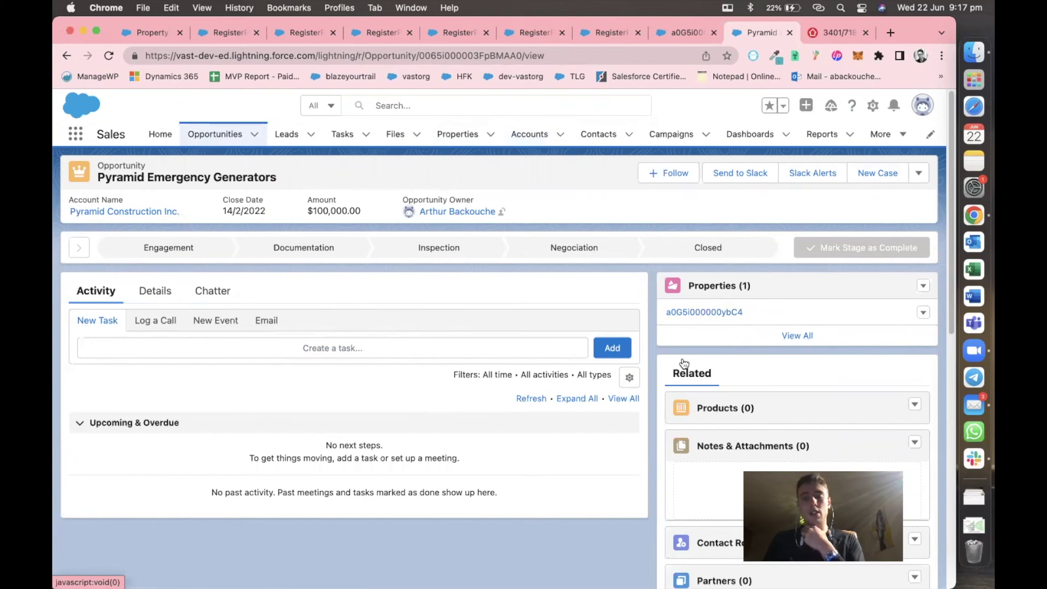
Open the Edge Emergency Generator opportunity from the recently viewed Opportunities list.
{"action": "left_click", "coordinate": [465, 143]}
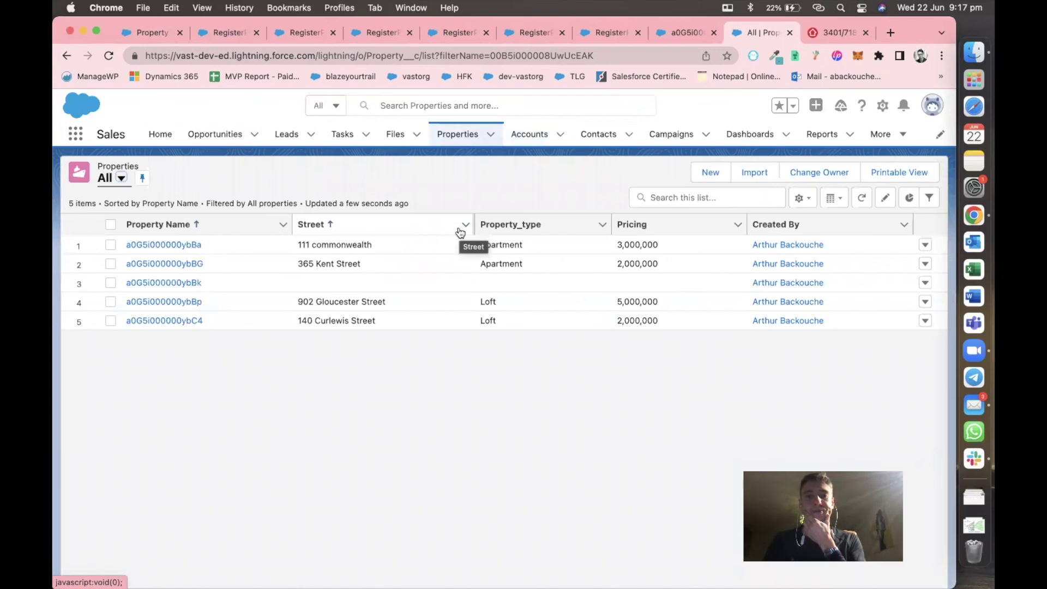
{"action": "left_click", "coordinate": [210, 136]}
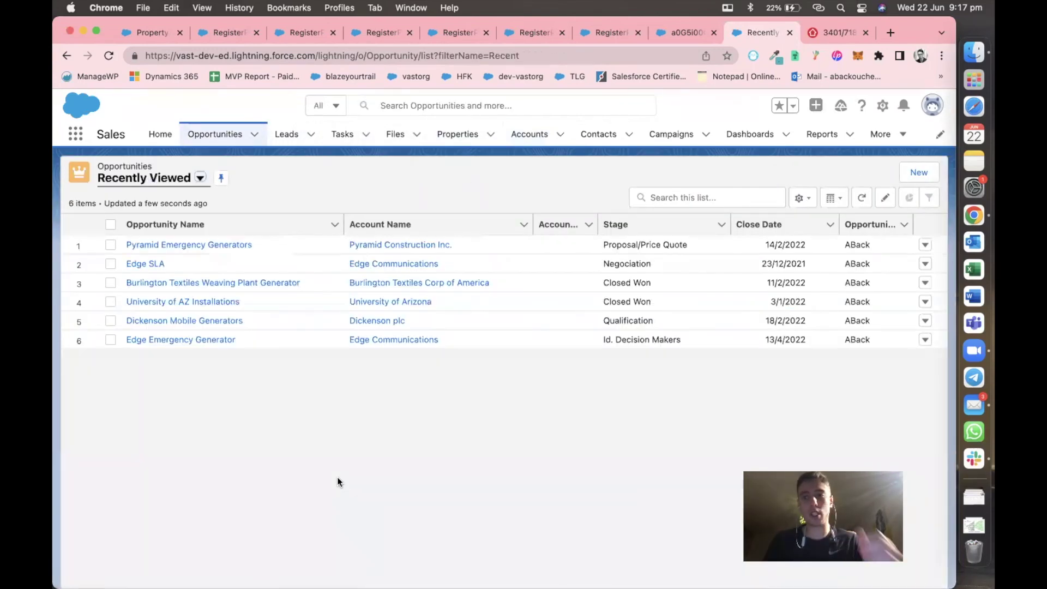
{"action": "left_click", "coordinate": [192, 340]}
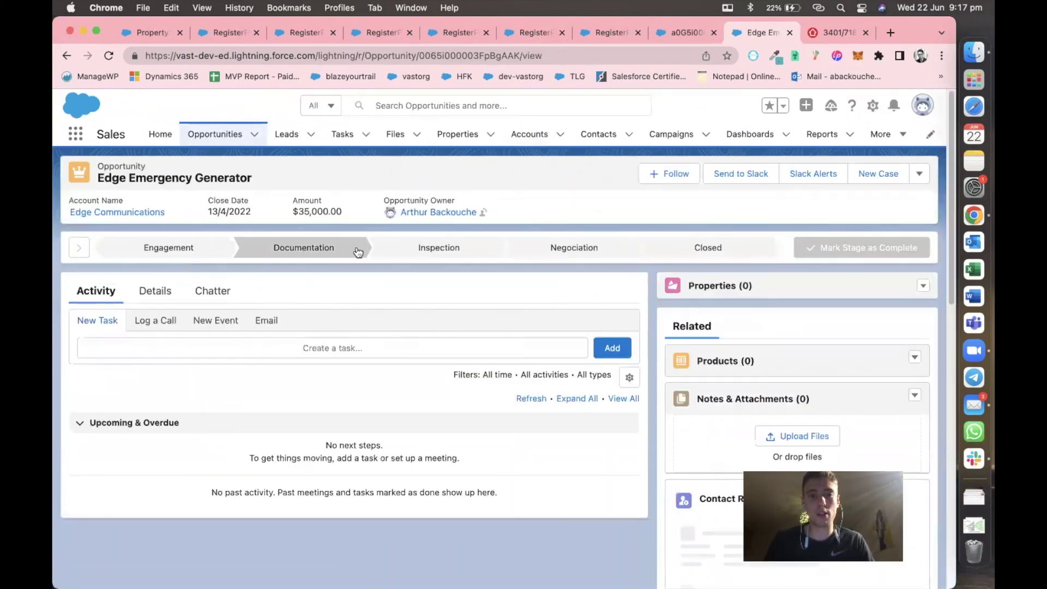
Make Inspection the current stage, then complete it to advance to Negociation.
{"action": "left_click", "coordinate": [309, 248]}
{"action": "left_click", "coordinate": [874, 252]}
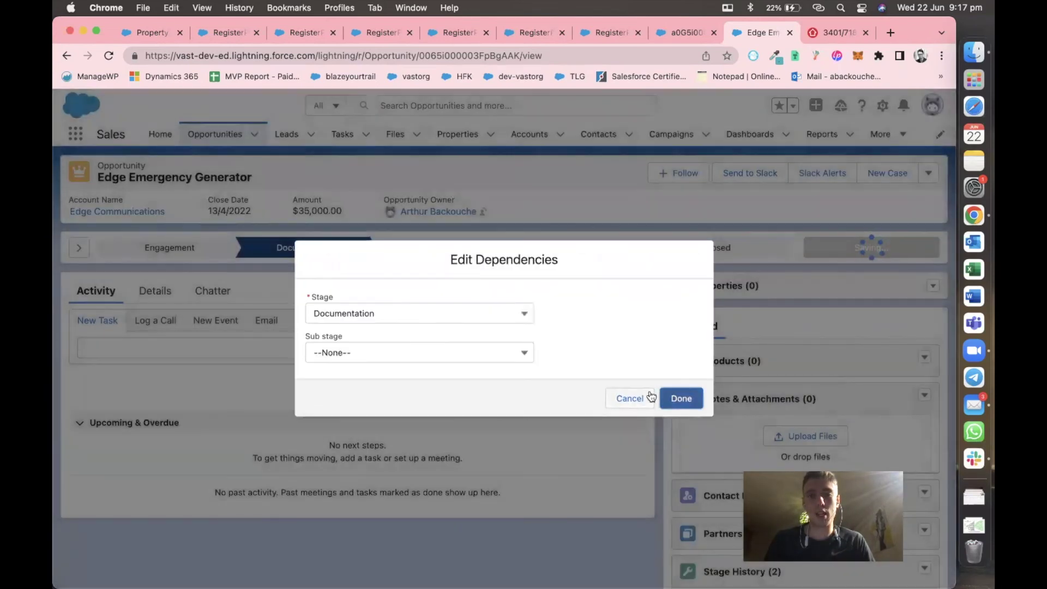
{"action": "left_click", "coordinate": [630, 398]}
{"action": "left_click", "coordinate": [496, 249]}
{"action": "left_click", "coordinate": [858, 247]}
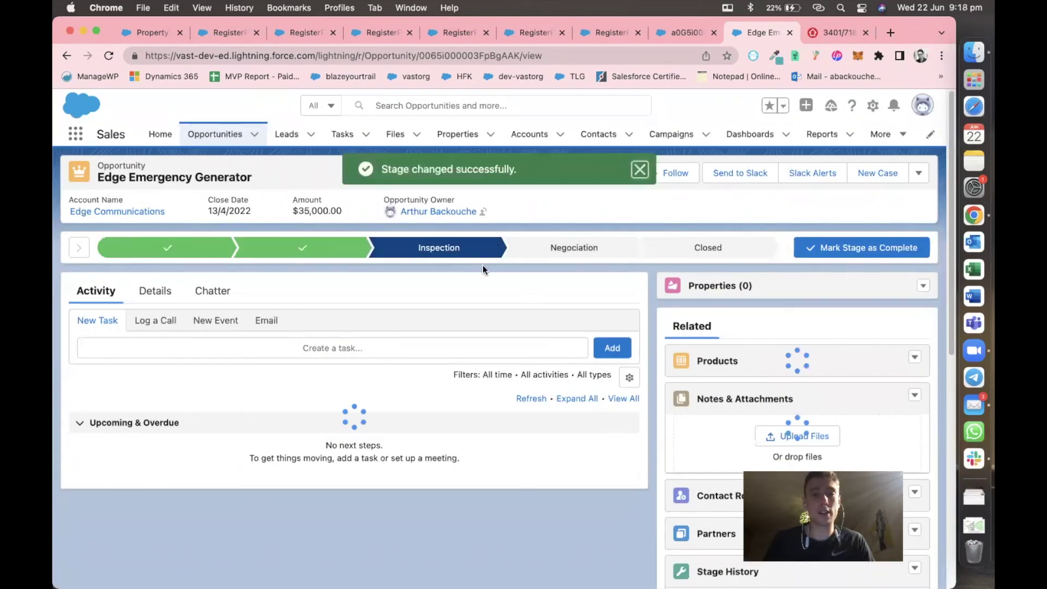
{"action": "left_click", "coordinate": [865, 247]}
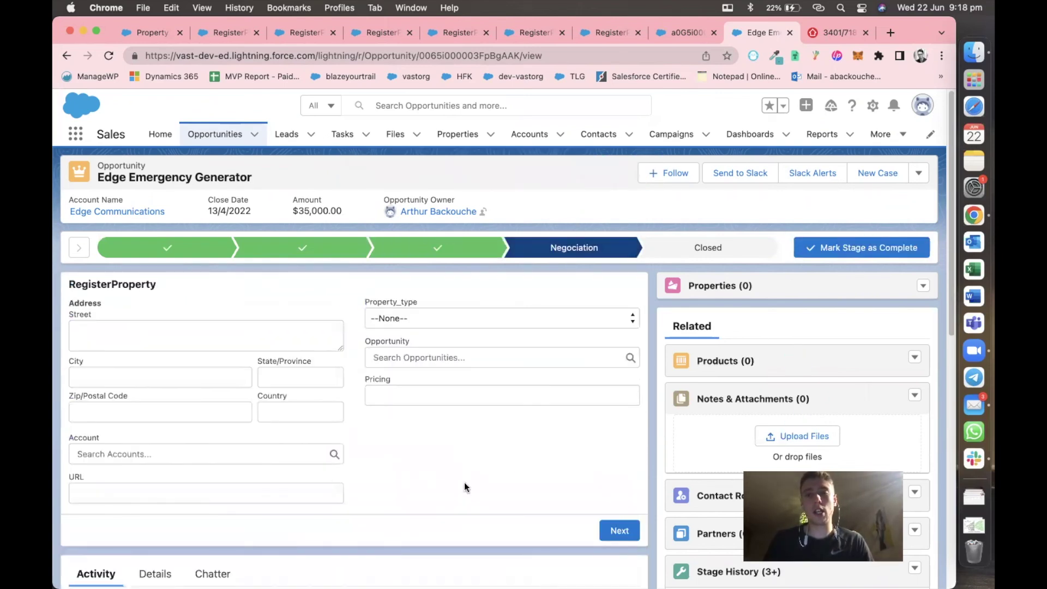
{"action": "left_click", "coordinate": [150, 338]}
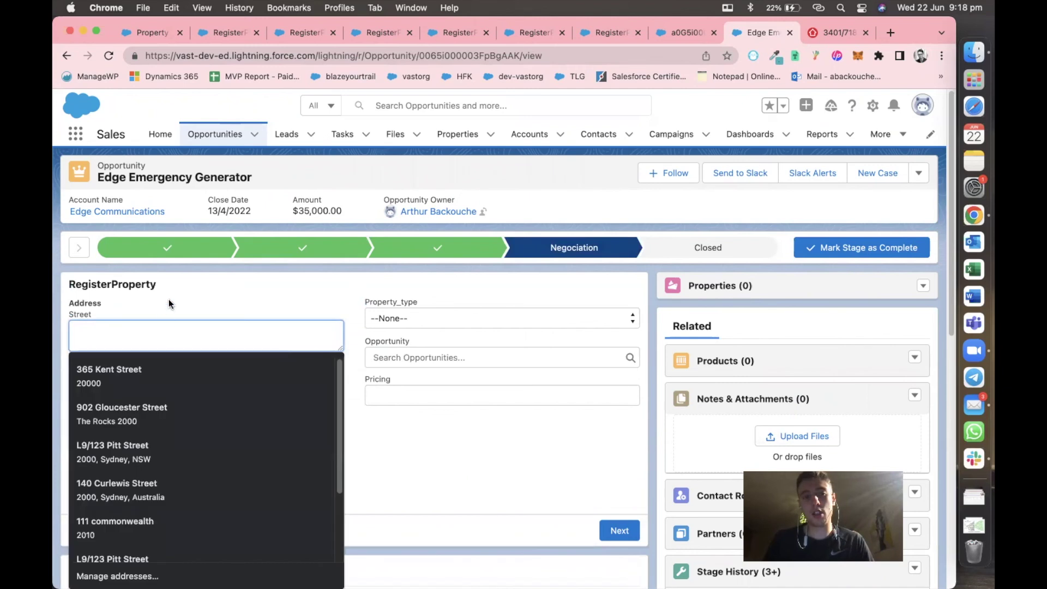
{"action": "left_click", "coordinate": [169, 304]}
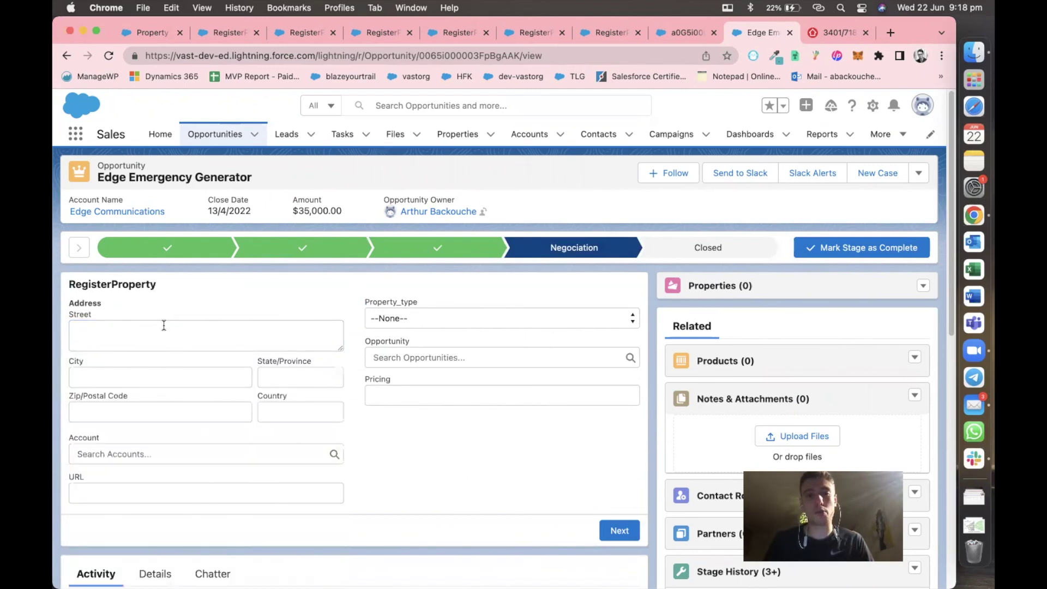
{"action": "left_click", "coordinate": [163, 325]}
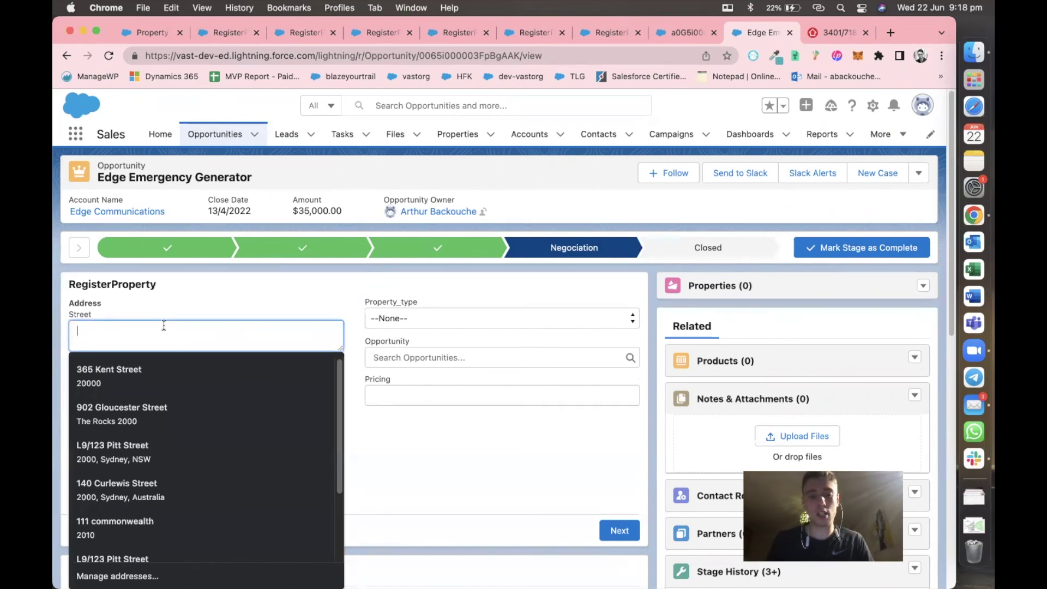
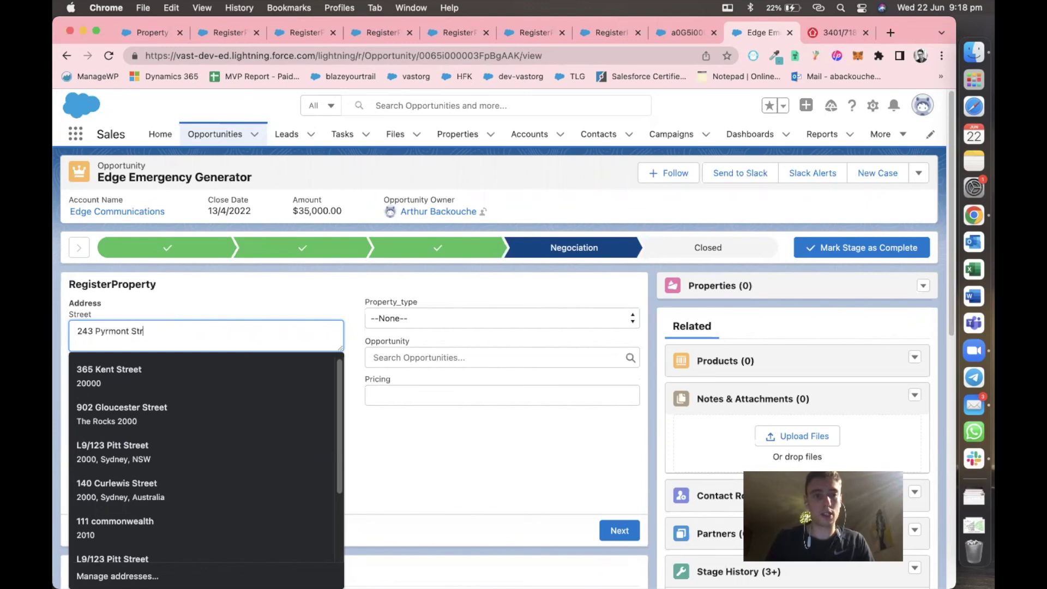
{"action": "left_click", "coordinate": [129, 371]}
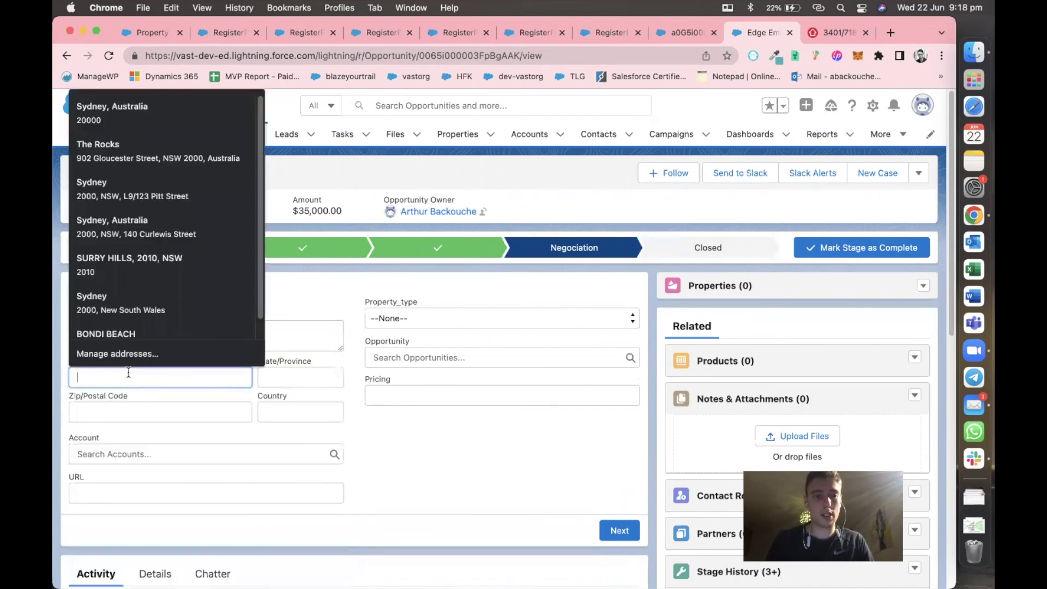
{"action": "type", "text": "Sydney"}
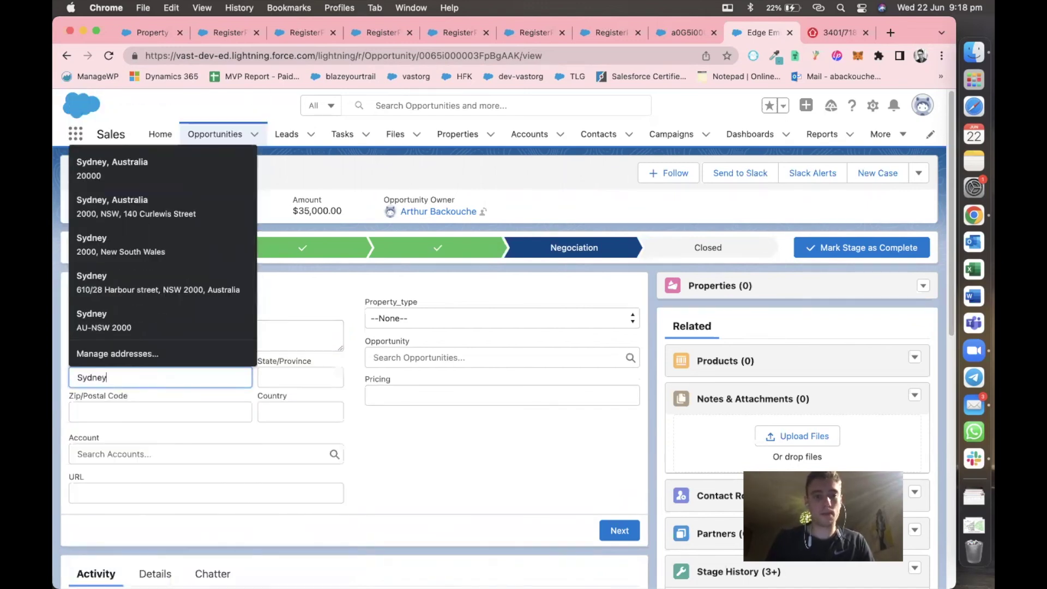
{"action": "left_click", "coordinate": [267, 381]}
{"action": "type", "text": "200"}
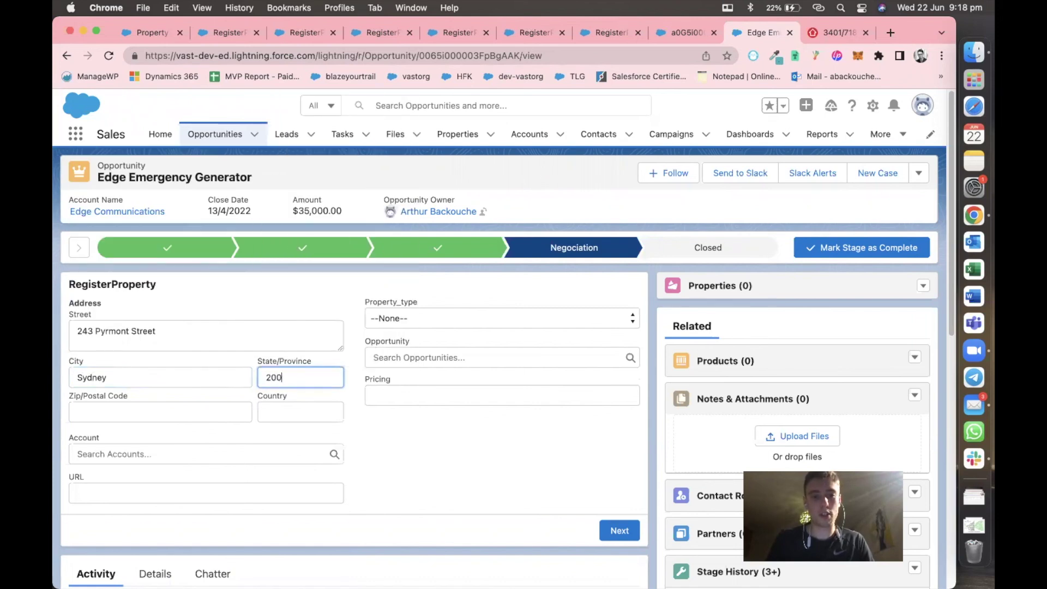
{"action": "type", "text": "NSW"}
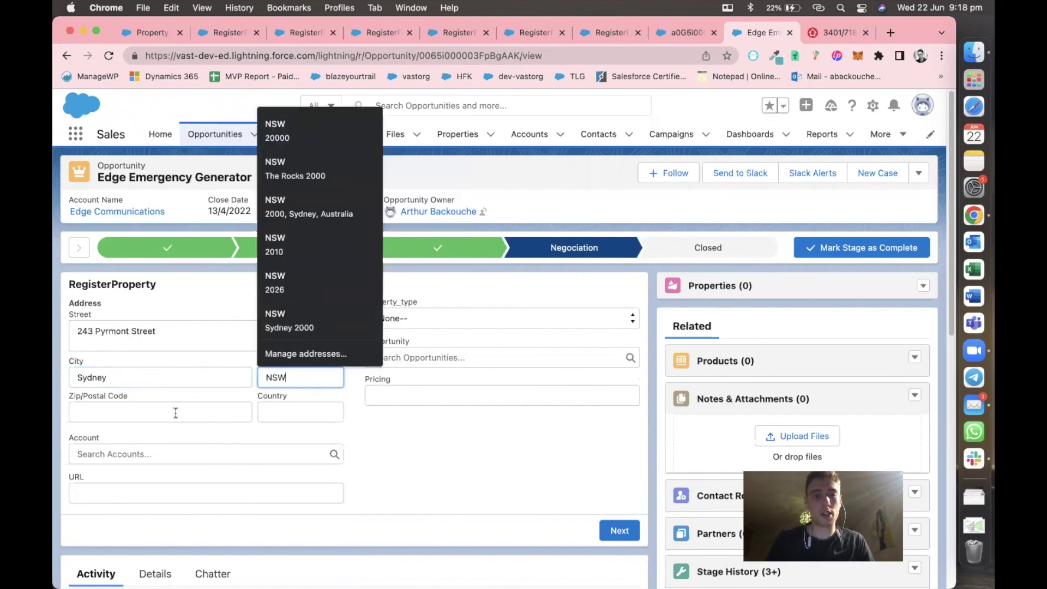
{"action": "left_click", "coordinate": [175, 413]}
{"action": "type", "text": "2000"}
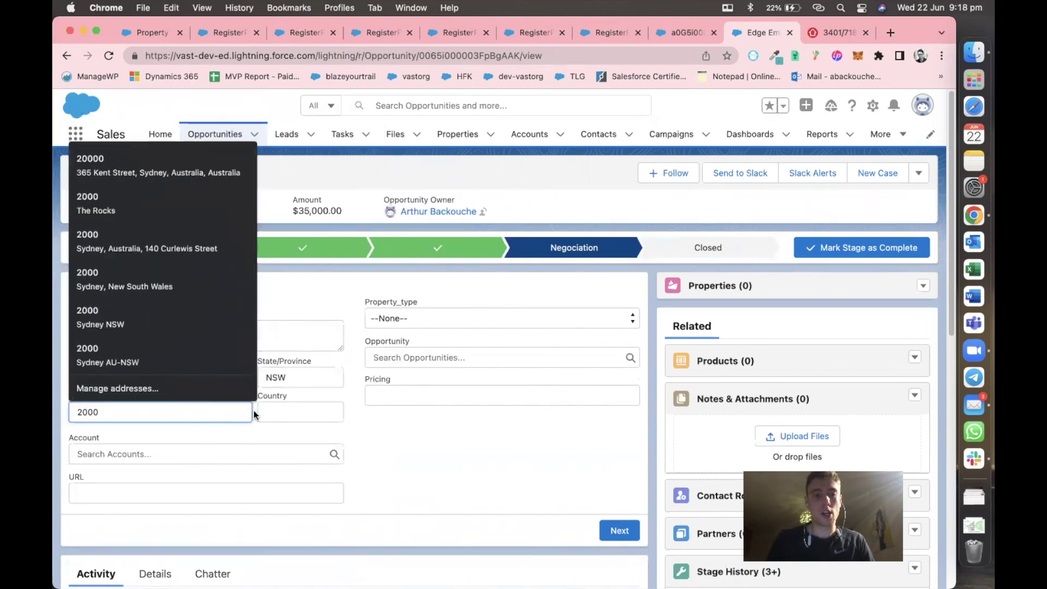
{"action": "key", "text": "BackSpace"}
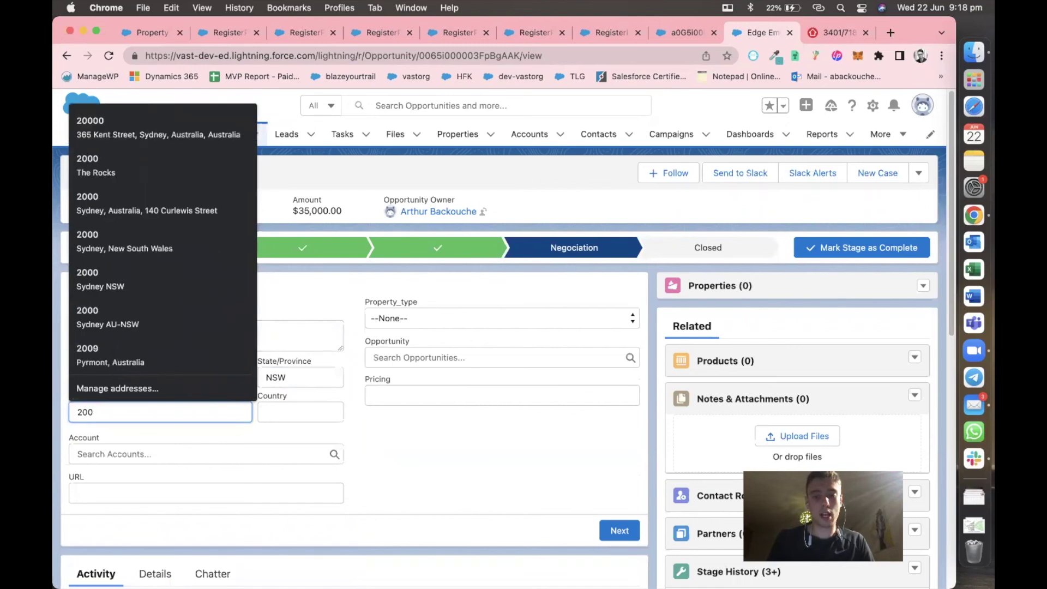
{"action": "type", "text": "9"}
{"action": "left_click", "coordinate": [283, 414]}
{"action": "type", "text": "Australia"}
Choose Express Logistics and Transport as the account and Unit as the property type.
{"action": "left_click", "coordinate": [187, 451]}
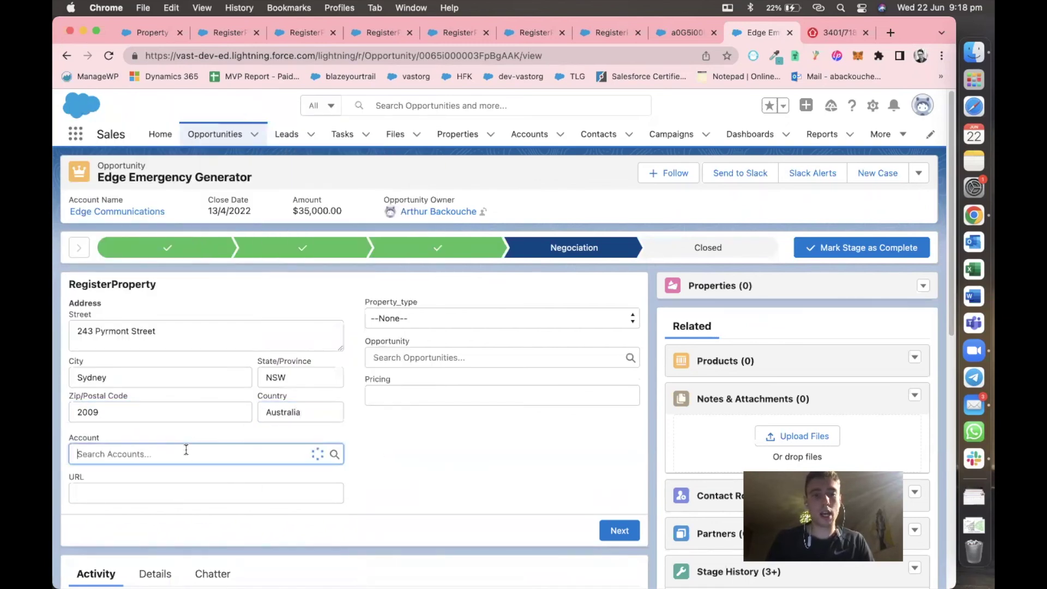
{"action": "scroll", "coordinate": [238, 479], "scroll_direction": "down", "scroll_amount": 1}
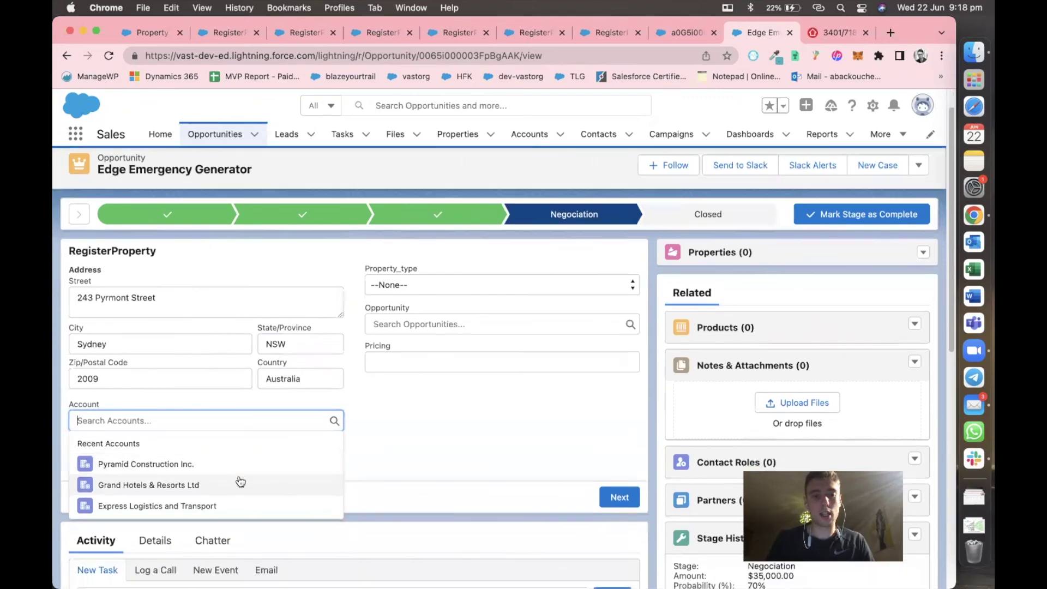
{"action": "left_click", "coordinate": [215, 506]}
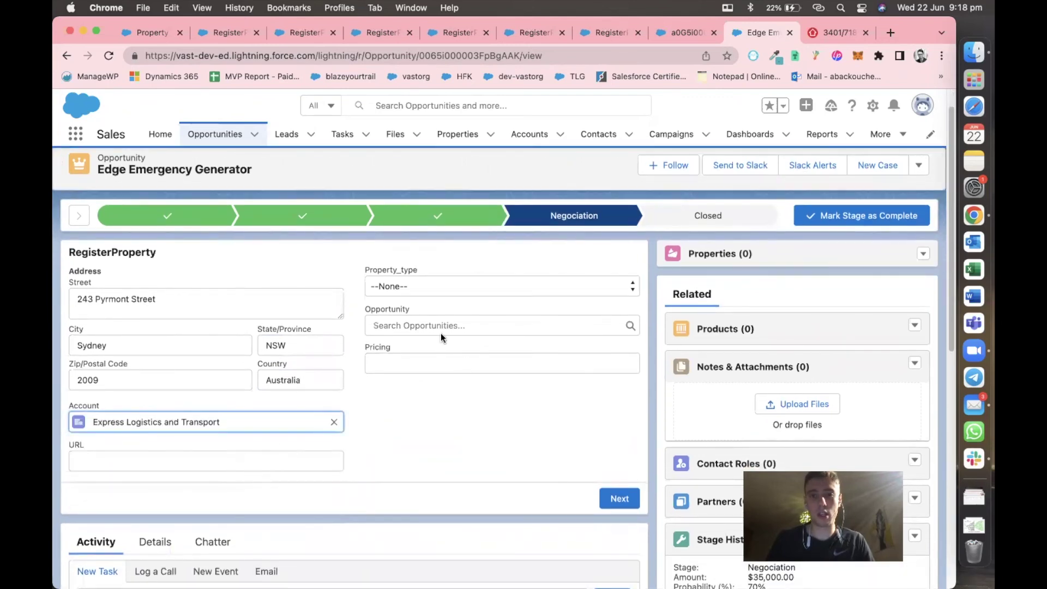
{"action": "left_click", "coordinate": [417, 281]}
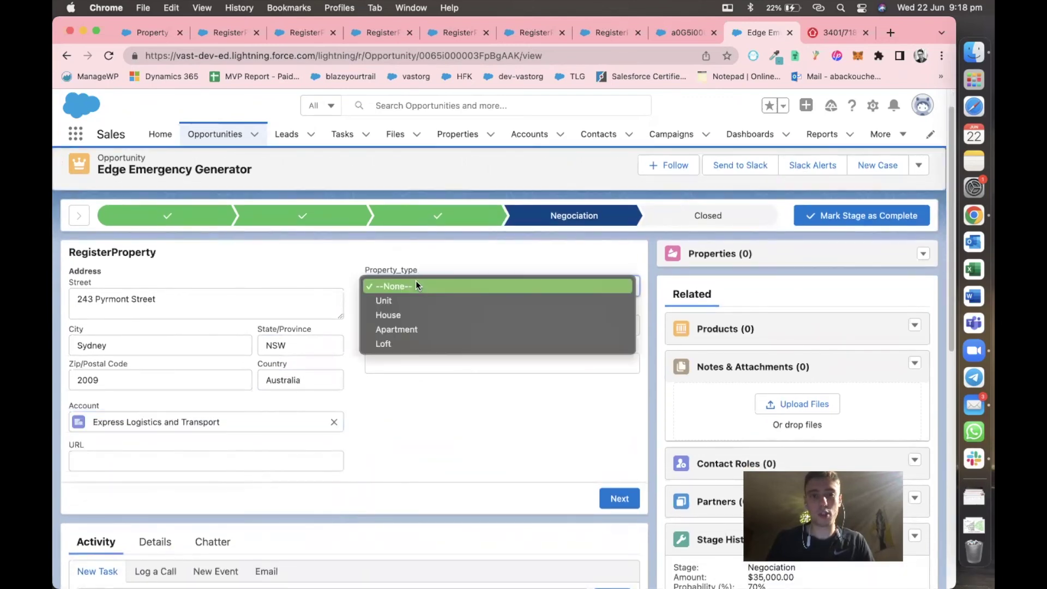
{"action": "left_click", "coordinate": [416, 327]}
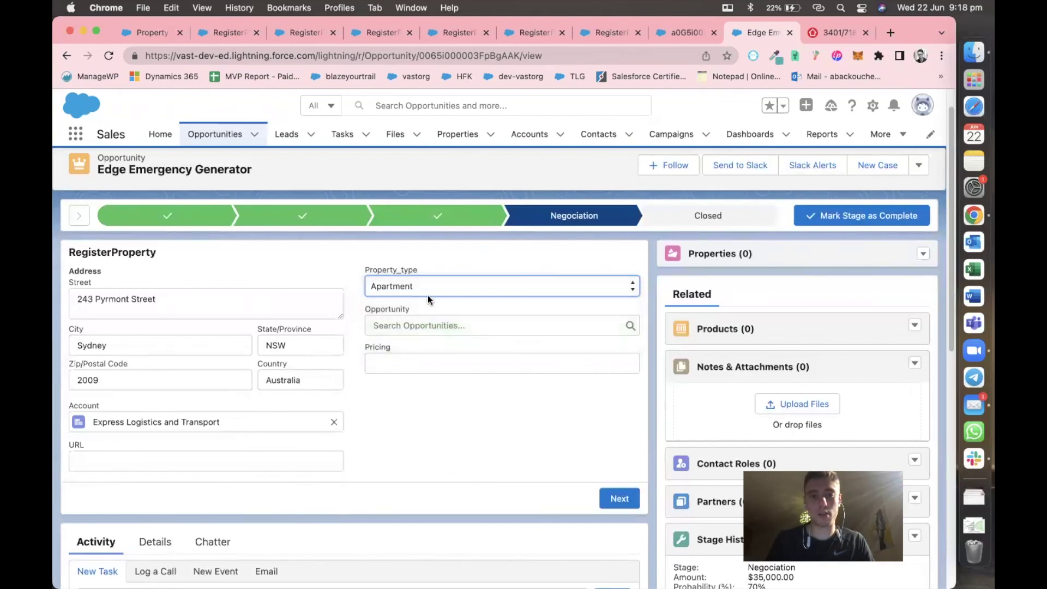
{"action": "left_click", "coordinate": [427, 291]}
{"action": "left_click", "coordinate": [422, 258]}
Link the Express Logistics SLA opportunity and set the pricing to 1,000,000.
{"action": "left_click", "coordinate": [418, 325]}
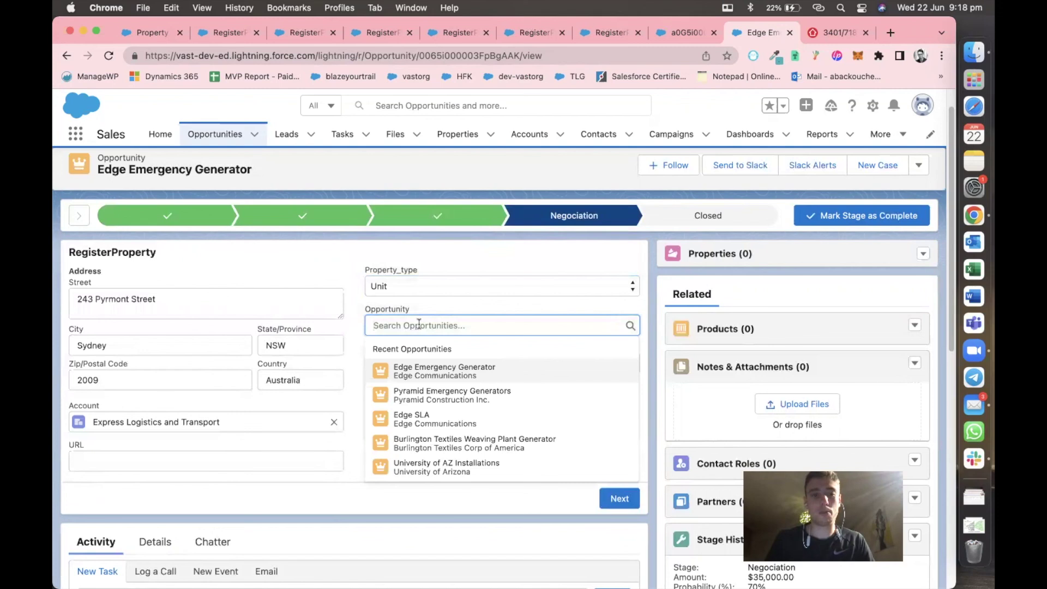
{"action": "type", "text": "exp"}
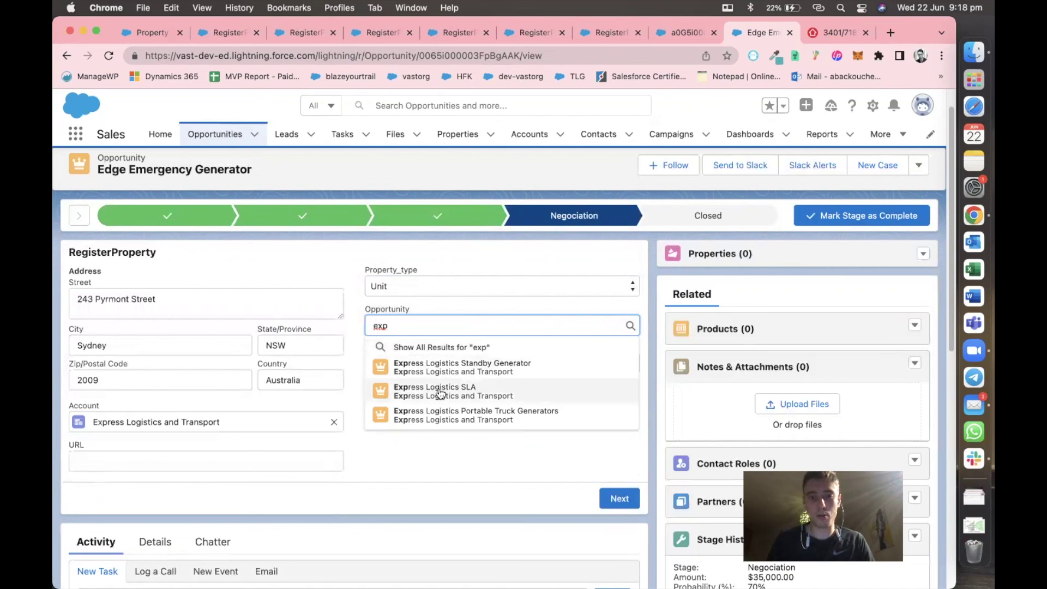
{"action": "left_click", "coordinate": [440, 392]}
{"action": "left_click", "coordinate": [405, 365]}
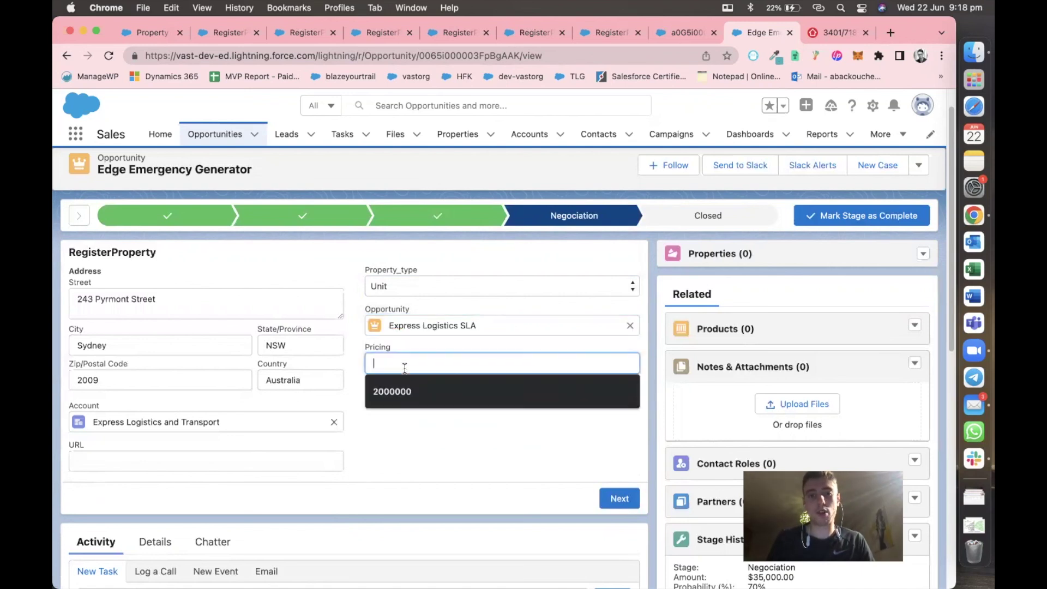
{"action": "left_click", "coordinate": [388, 391]}
{"action": "left_click_drag", "start_coordinate": [378, 363], "coordinate": [367, 363]}
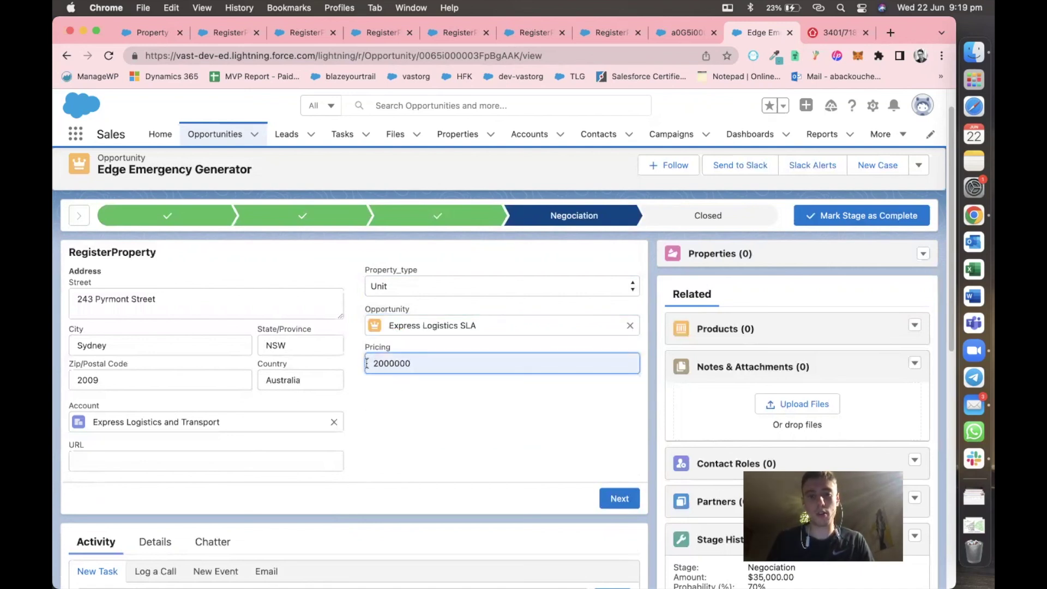
{"action": "type", "text": "1"}
{"action": "left_click", "coordinate": [413, 419]}
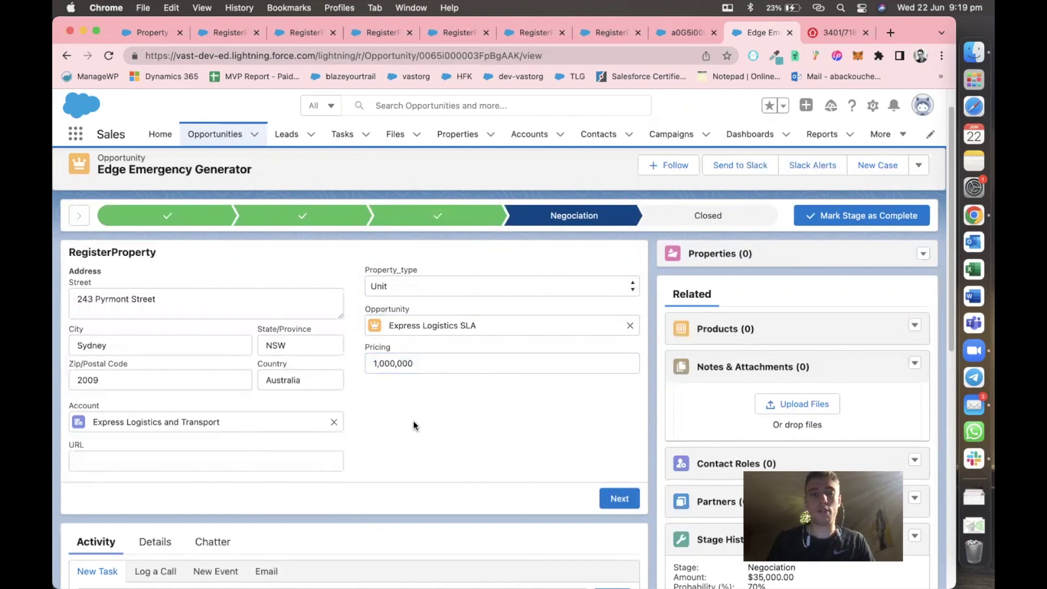
Copy the web address of the realestate.com.au listing for the form.
{"action": "left_click", "coordinate": [850, 35]}
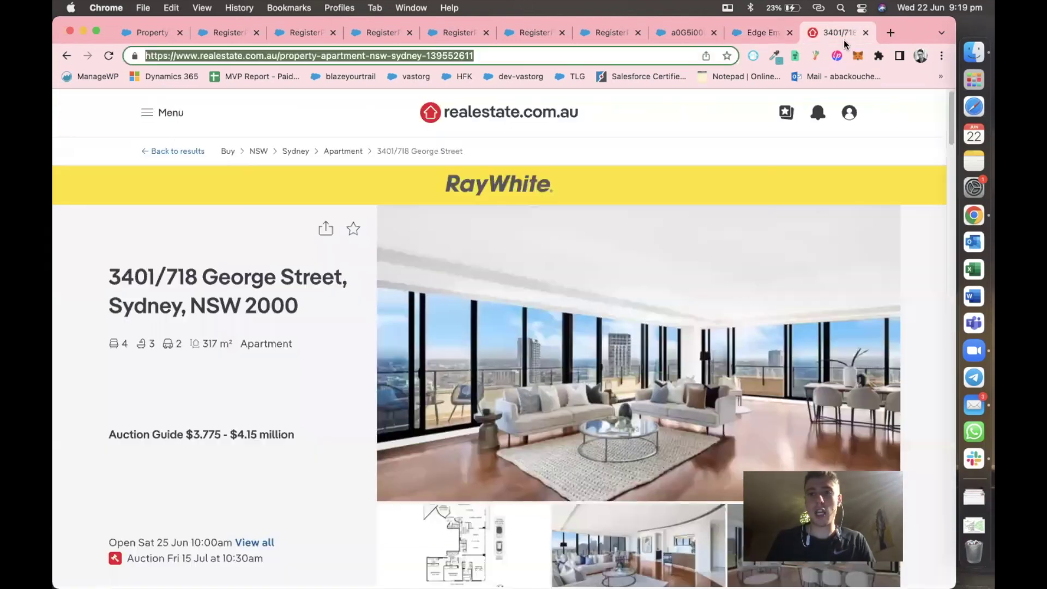
{"action": "scroll", "coordinate": [580, 515], "scroll_direction": "down", "scroll_amount": 10}
{"action": "scroll", "coordinate": [581, 515], "scroll_direction": "up", "scroll_amount": 10}
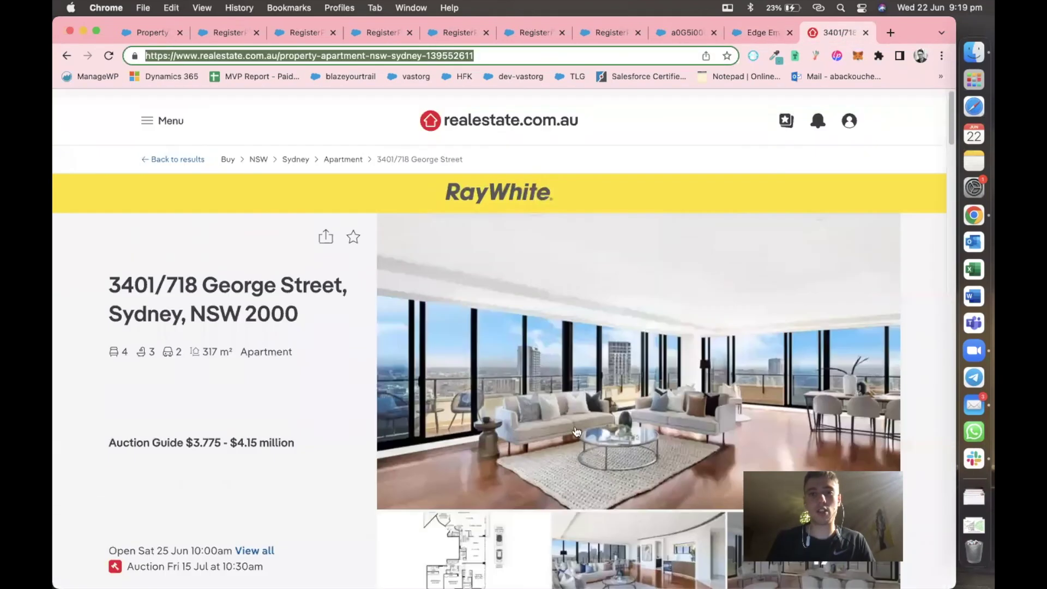
{"action": "key", "text": "BackSpace"}
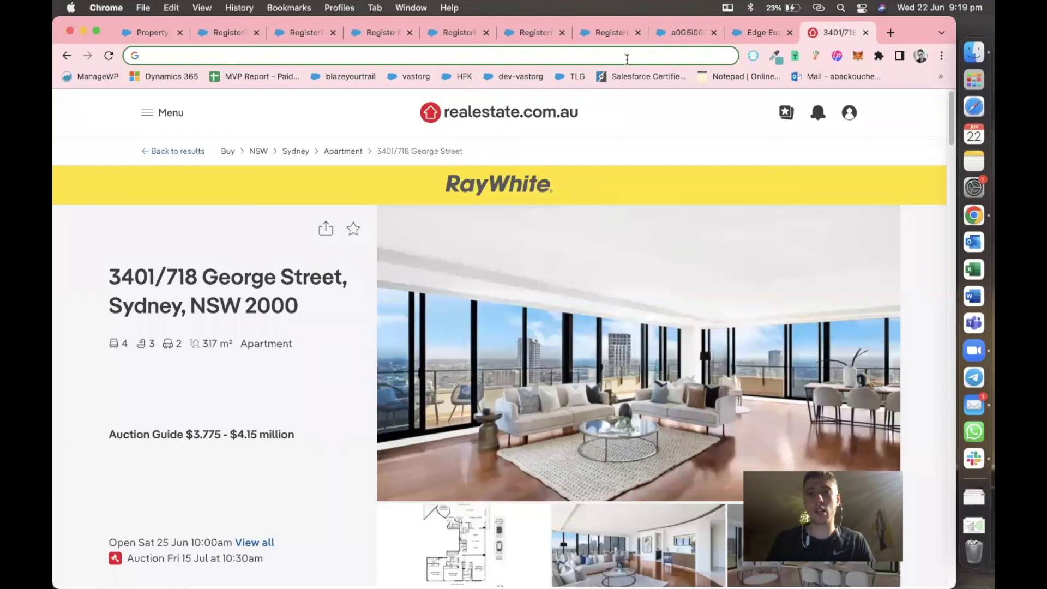
{"action": "left_click", "coordinate": [763, 35]}
Paste the listing URL, submit the property, and view the All Properties list after reloading.
{"action": "left_click", "coordinate": [199, 466]}
{"action": "key", "text": "super+v"}
{"action": "scroll", "coordinate": [466, 436], "scroll_direction": "down", "scroll_amount": 1}
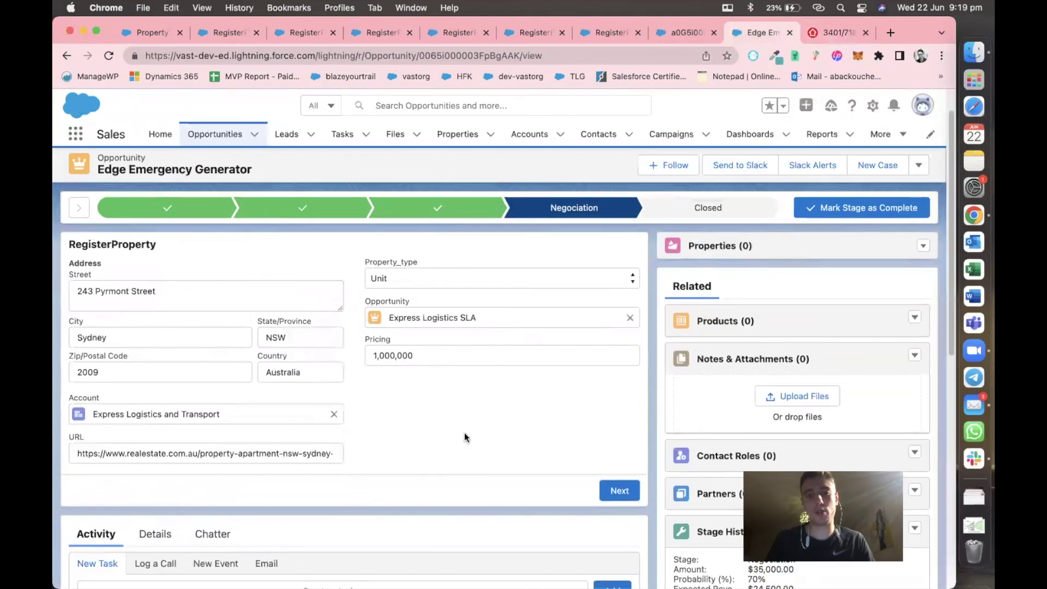
{"action": "left_click", "coordinate": [623, 495]}
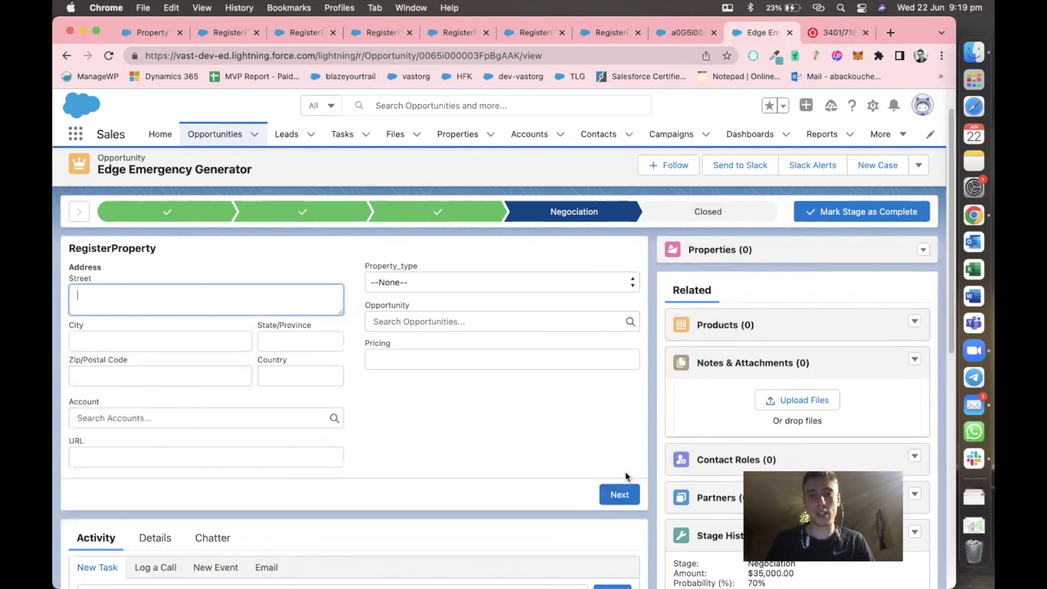
{"action": "key", "text": "super+r"}
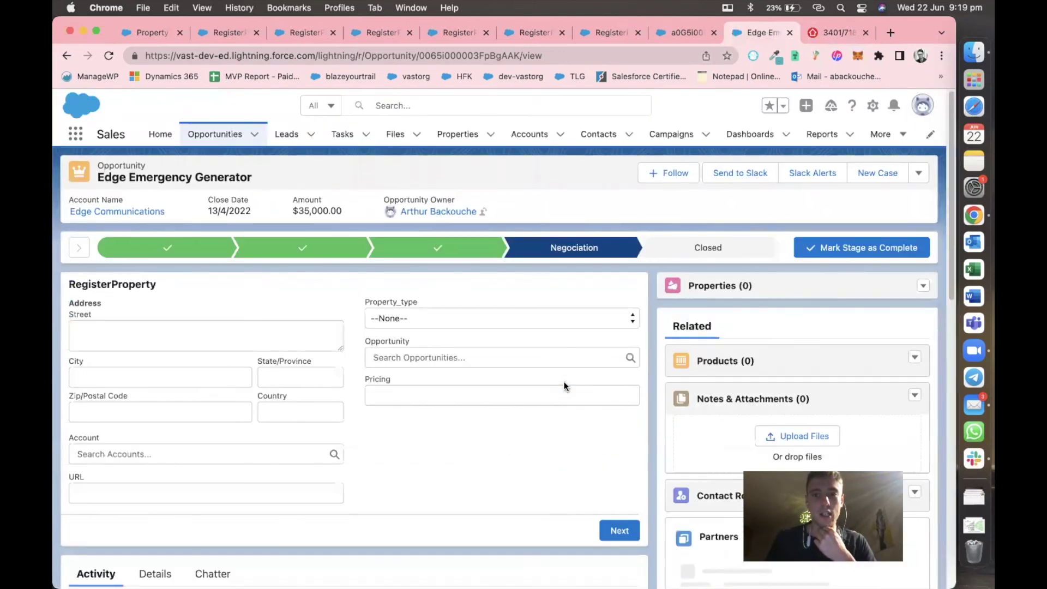
{"action": "left_click", "coordinate": [452, 141]}
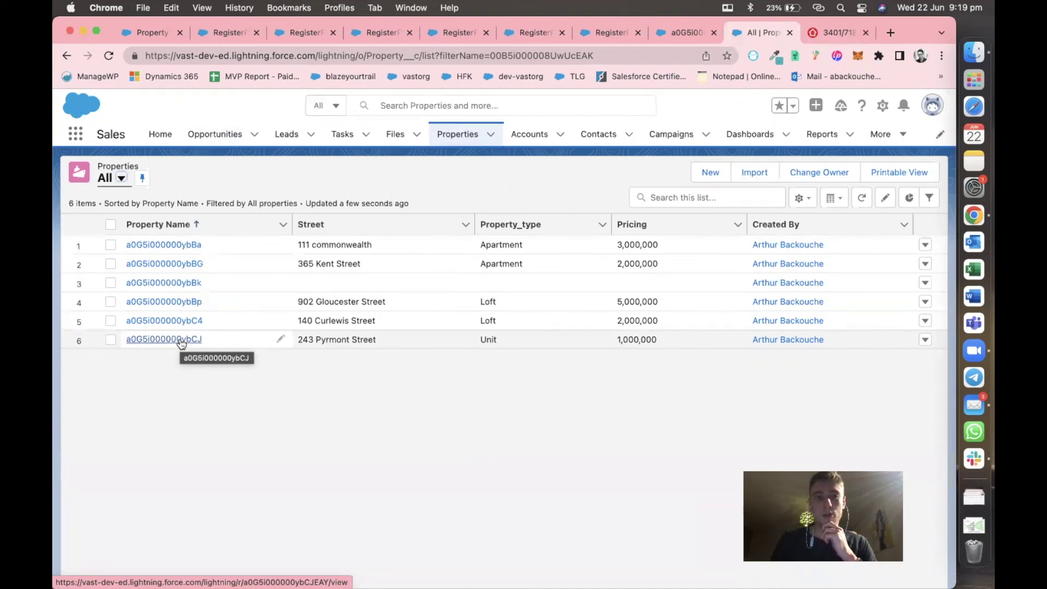
{"action": "left_click", "coordinate": [180, 339]}
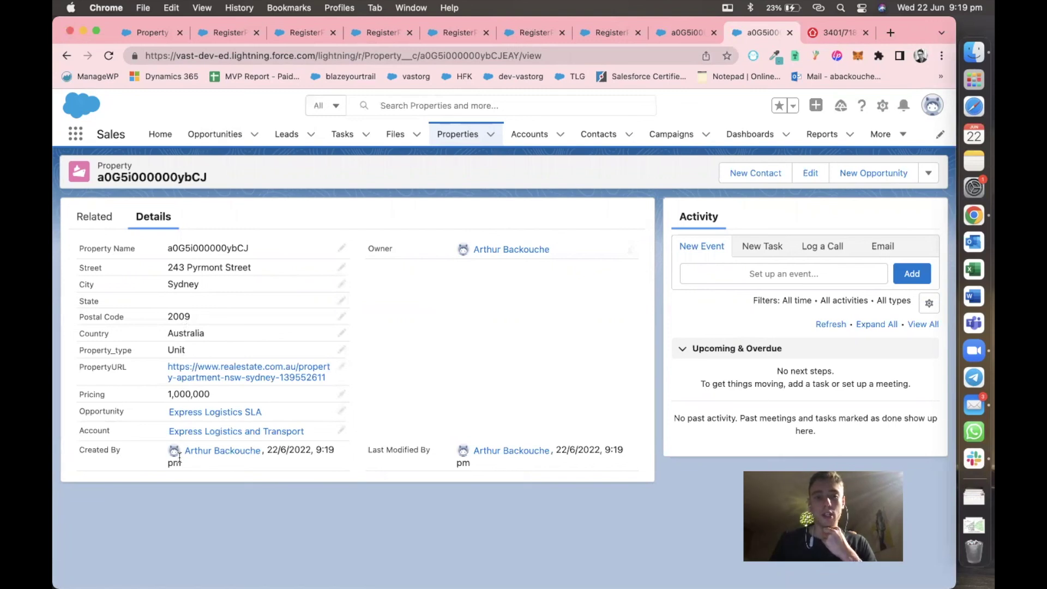
{"action": "mouse_move", "coordinate": [200, 416]}
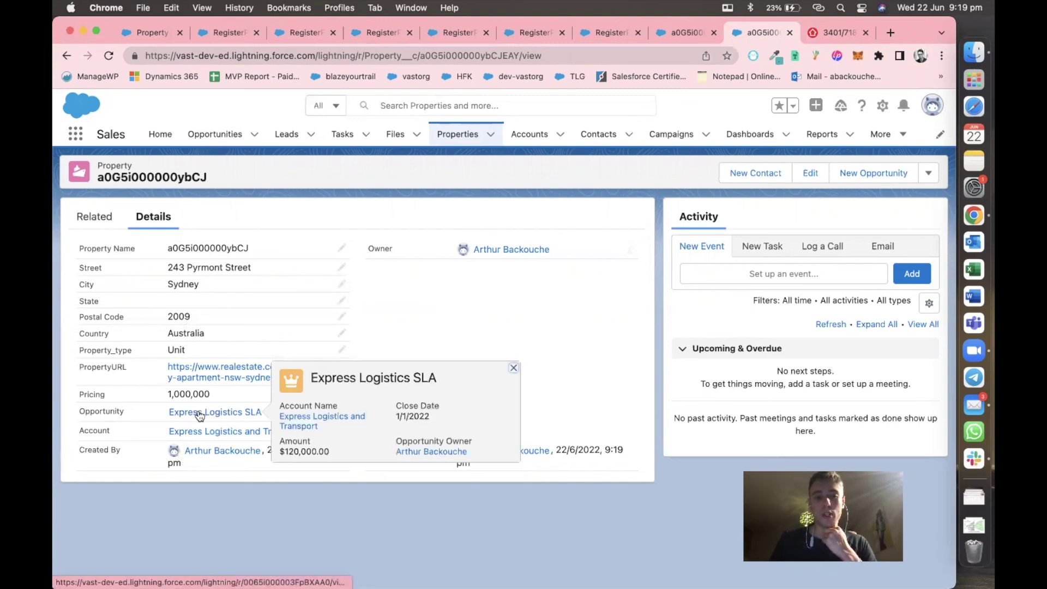
{"action": "mouse_move", "coordinate": [197, 435]}
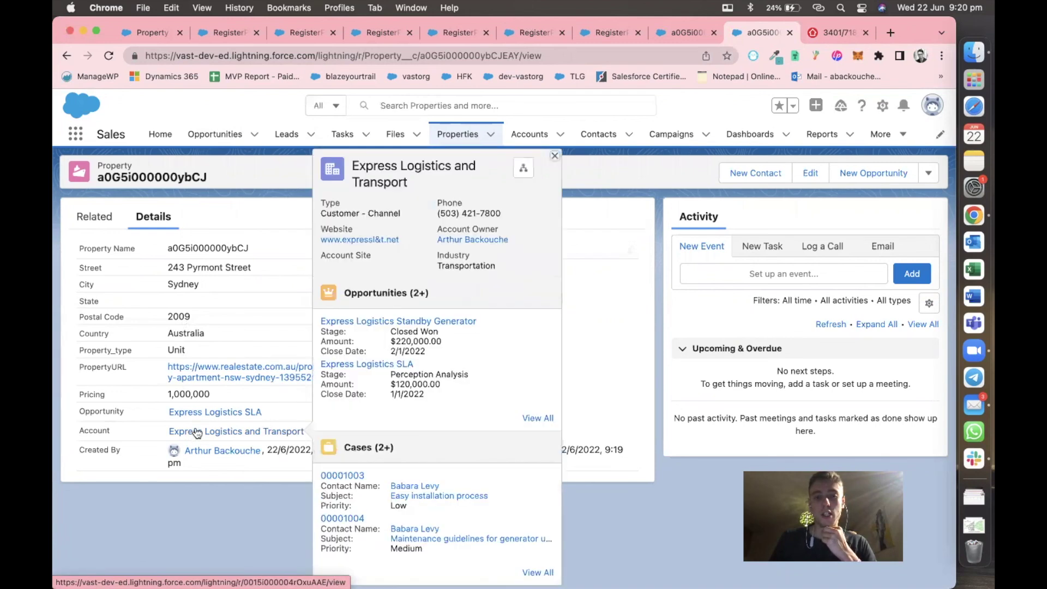
{"action": "left_click", "coordinate": [203, 413]}
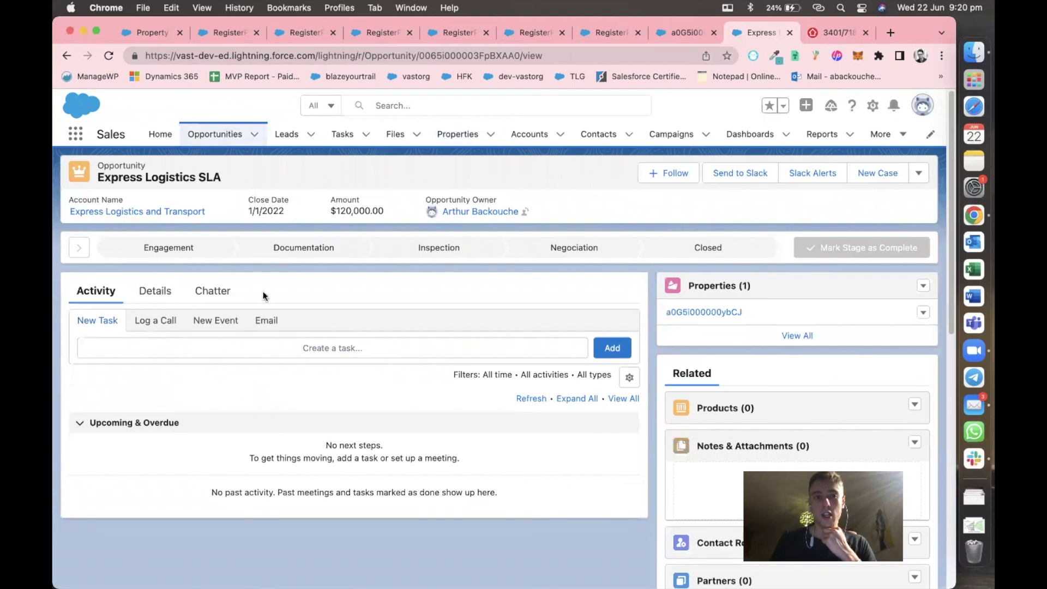
{"action": "mouse_move", "coordinate": [696, 314]}
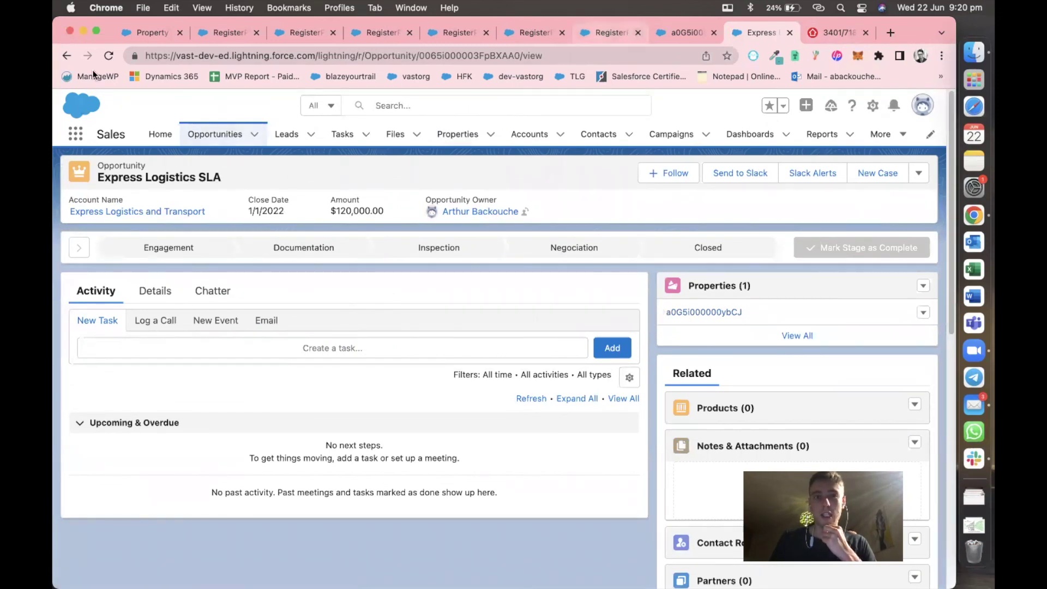
{"action": "left_click", "coordinate": [66, 56]}
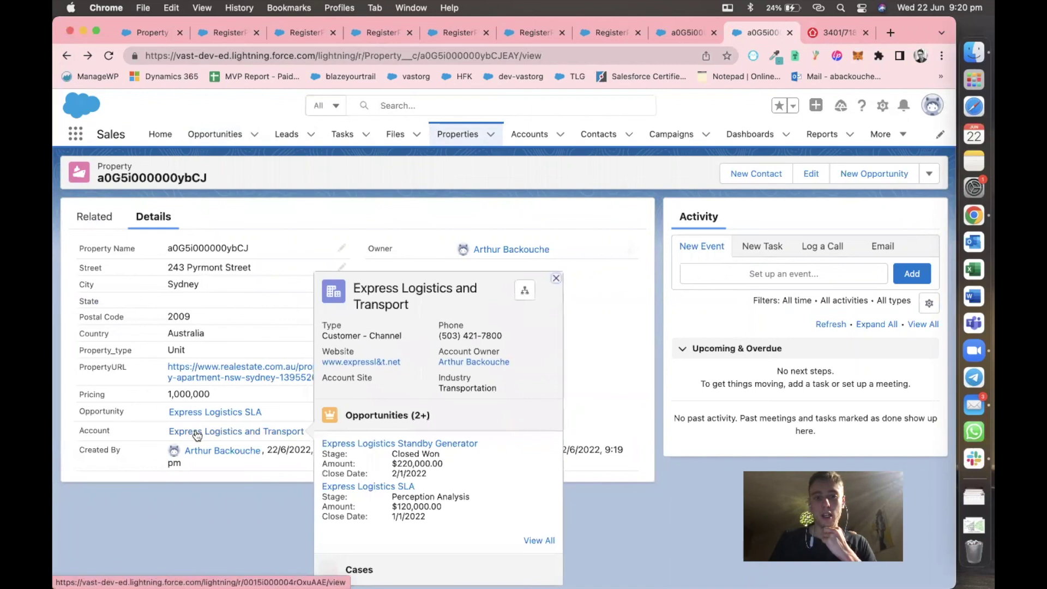
Check the property on the Express Logistics and Transport account, then return to RegisterProperty.
{"action": "left_click", "coordinate": [197, 434]}
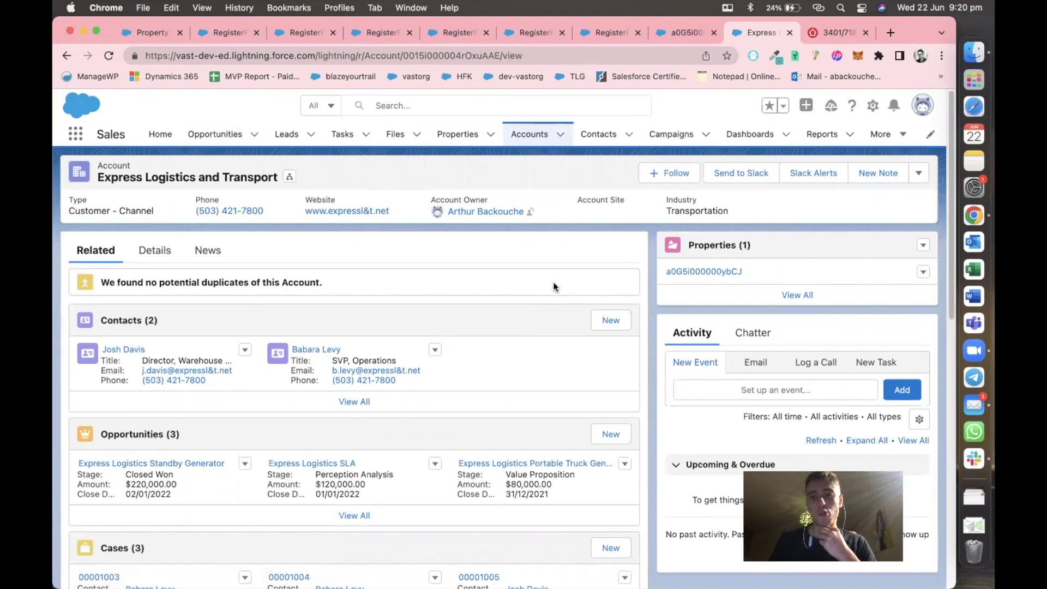
{"action": "left_click", "coordinate": [682, 274]}
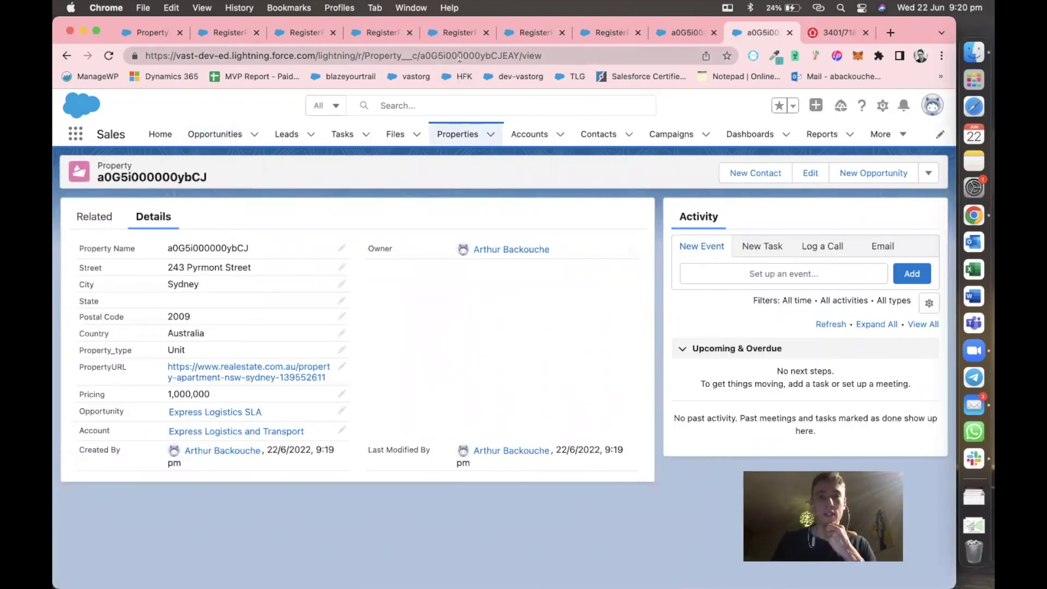
{"action": "left_click", "coordinate": [150, 28]}
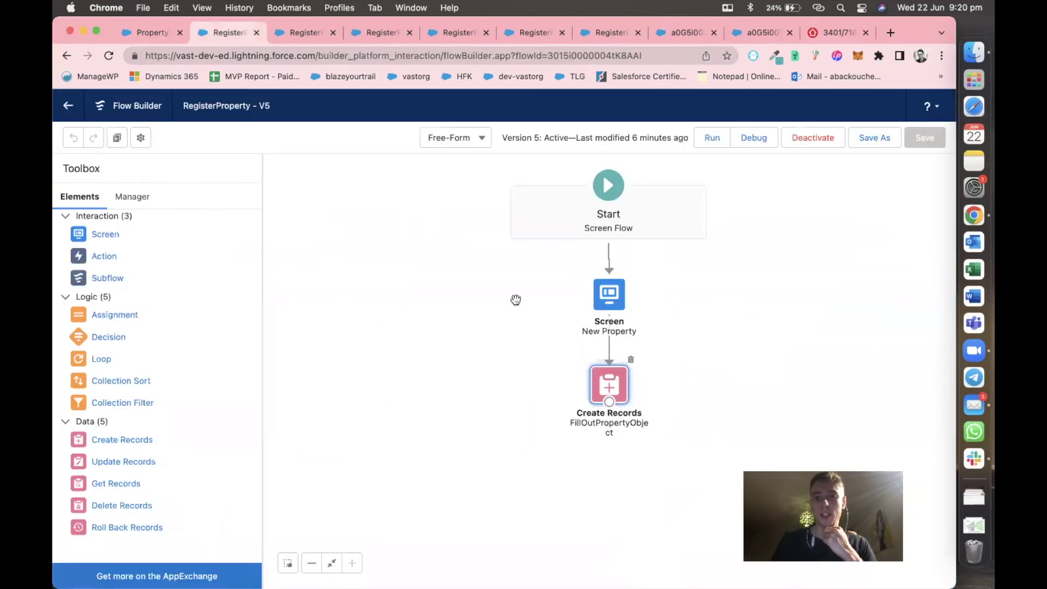